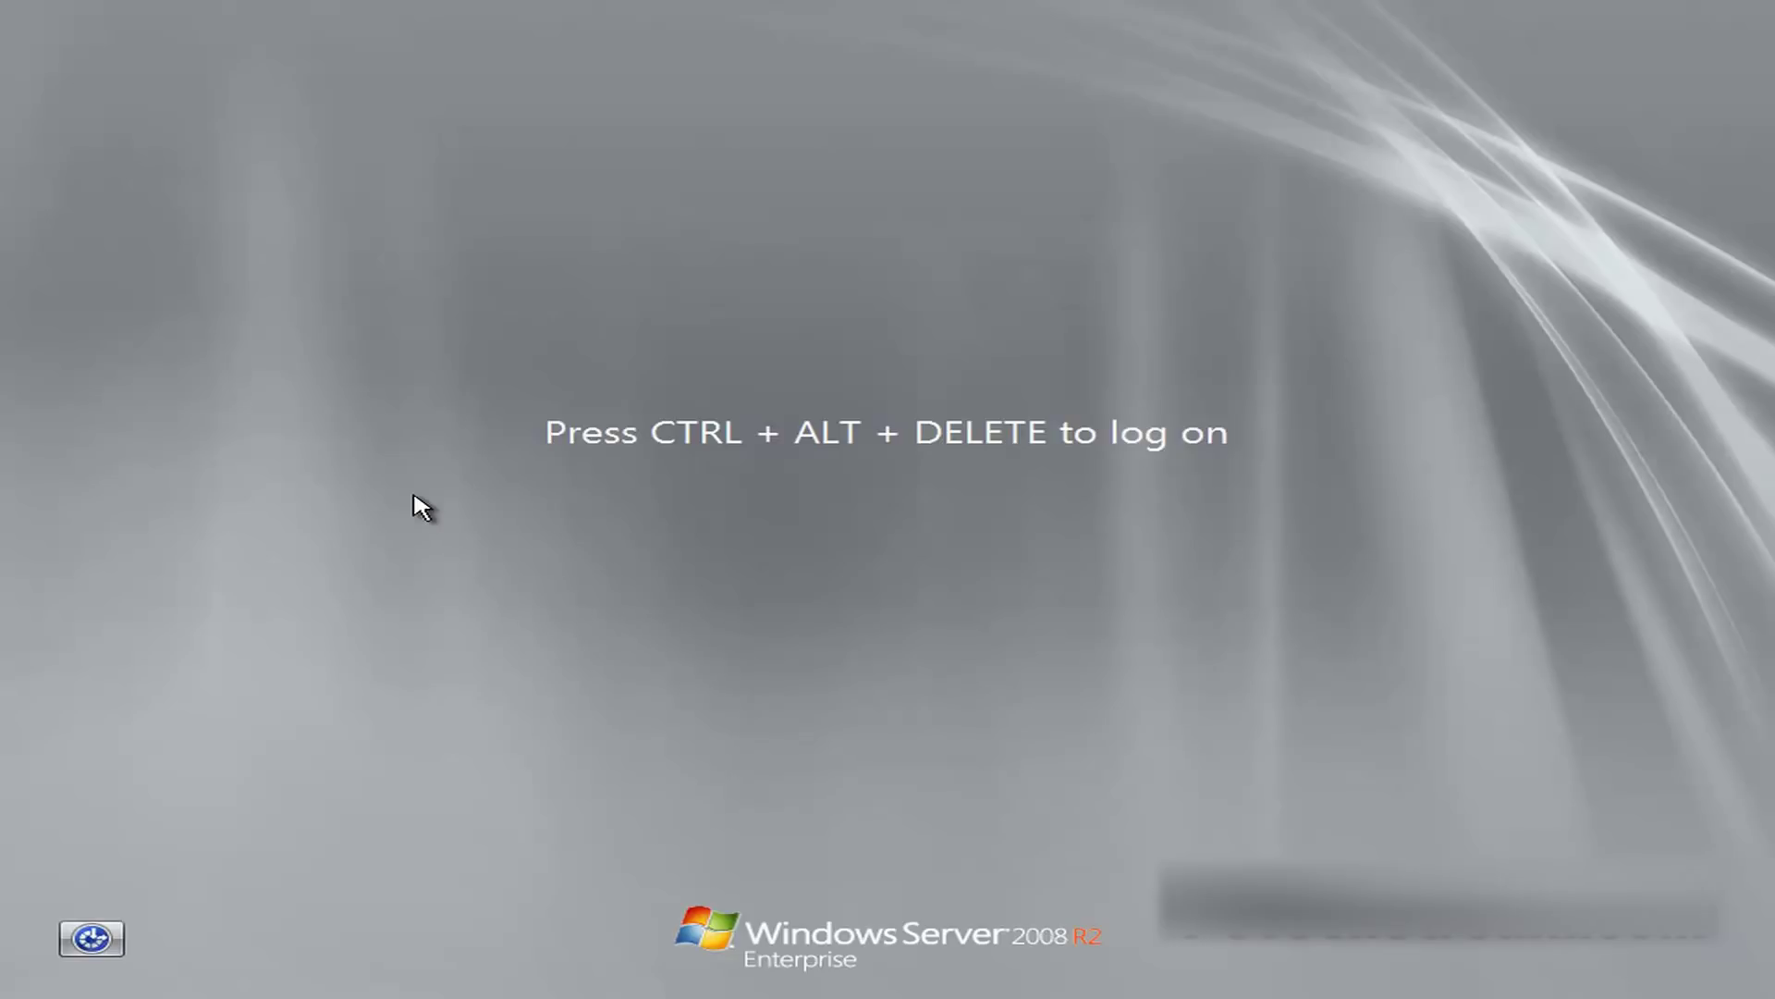
- Press Ctrl+Alt+Delete at the secure-attention screen to reach the logon prompt
key("ctrl+alt+Delete")
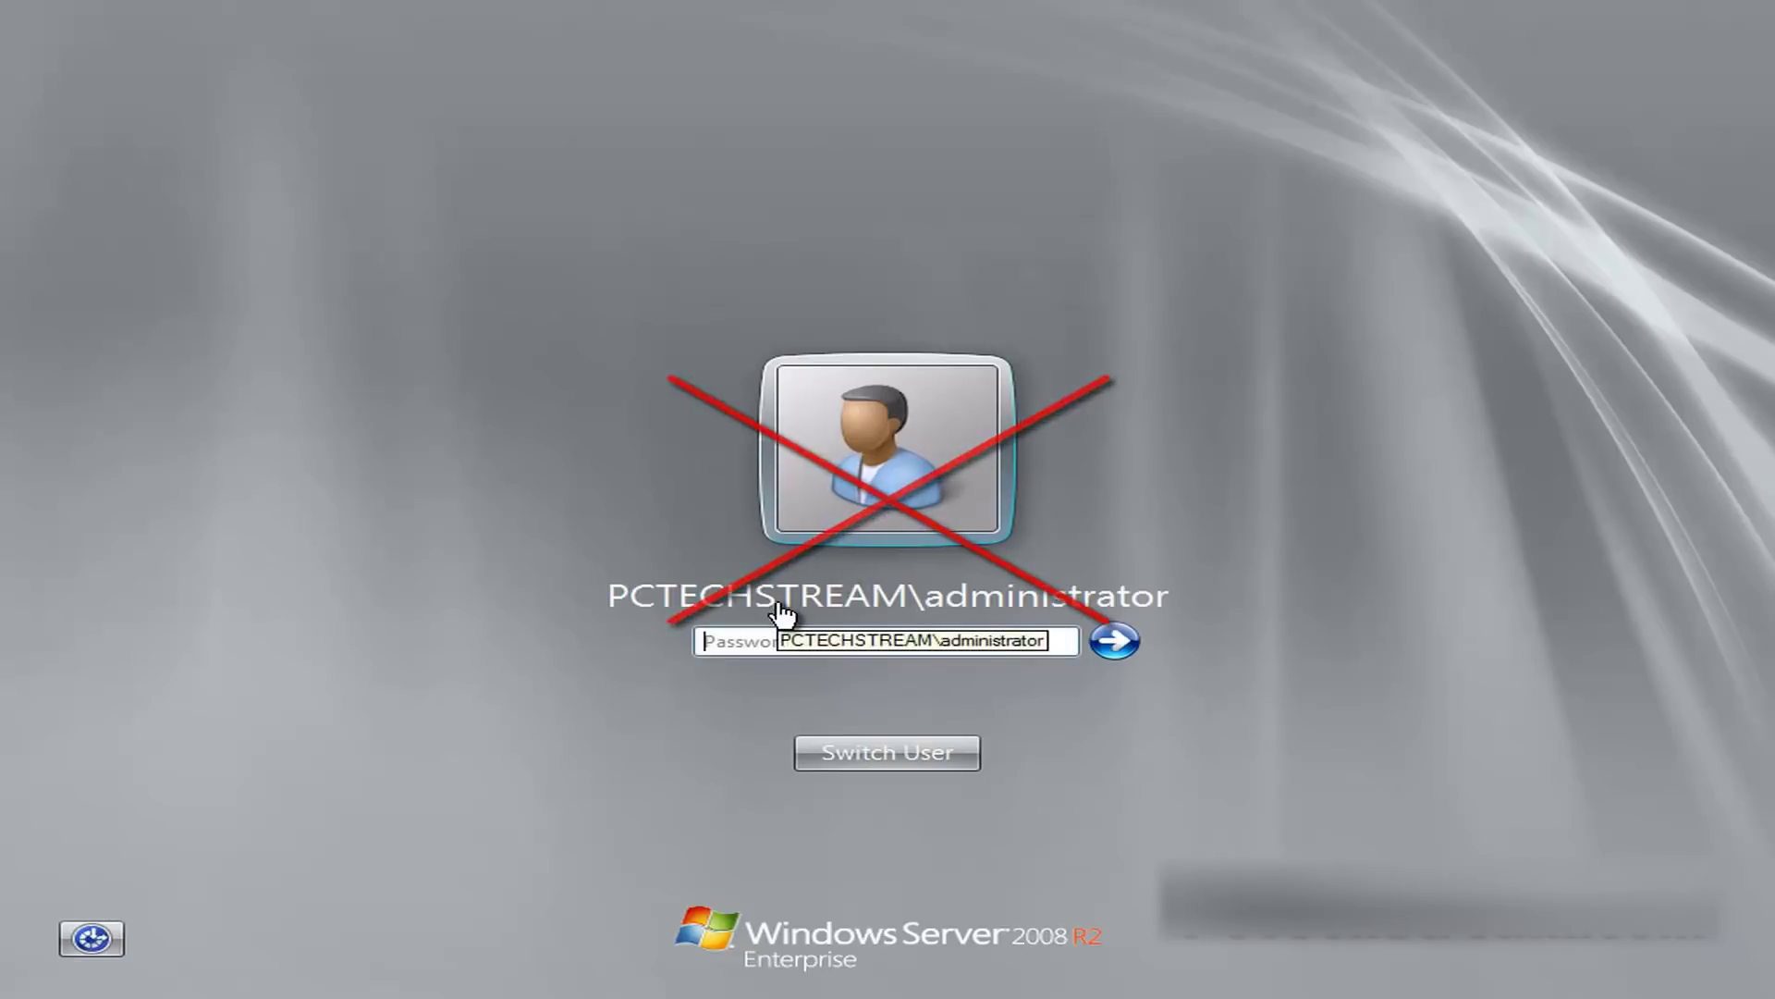
- Log on as administrator with the account password, then close Server Manager
left_click(904, 765)
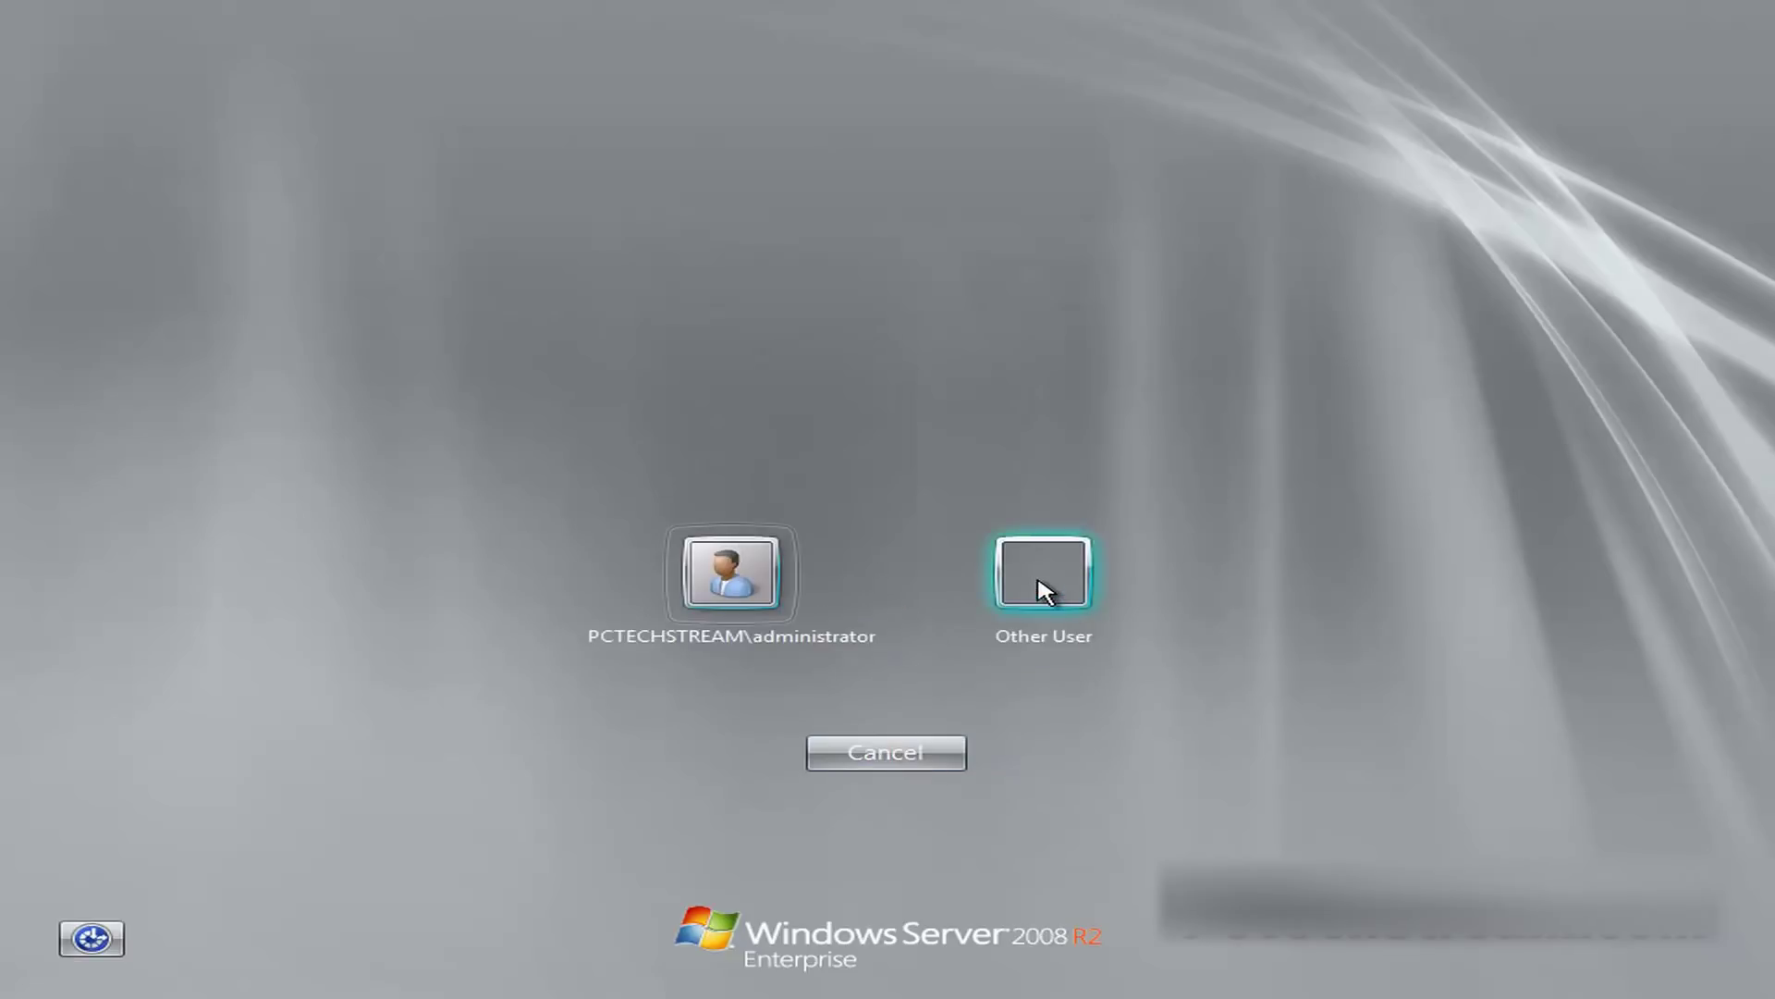
left_click(1044, 590)
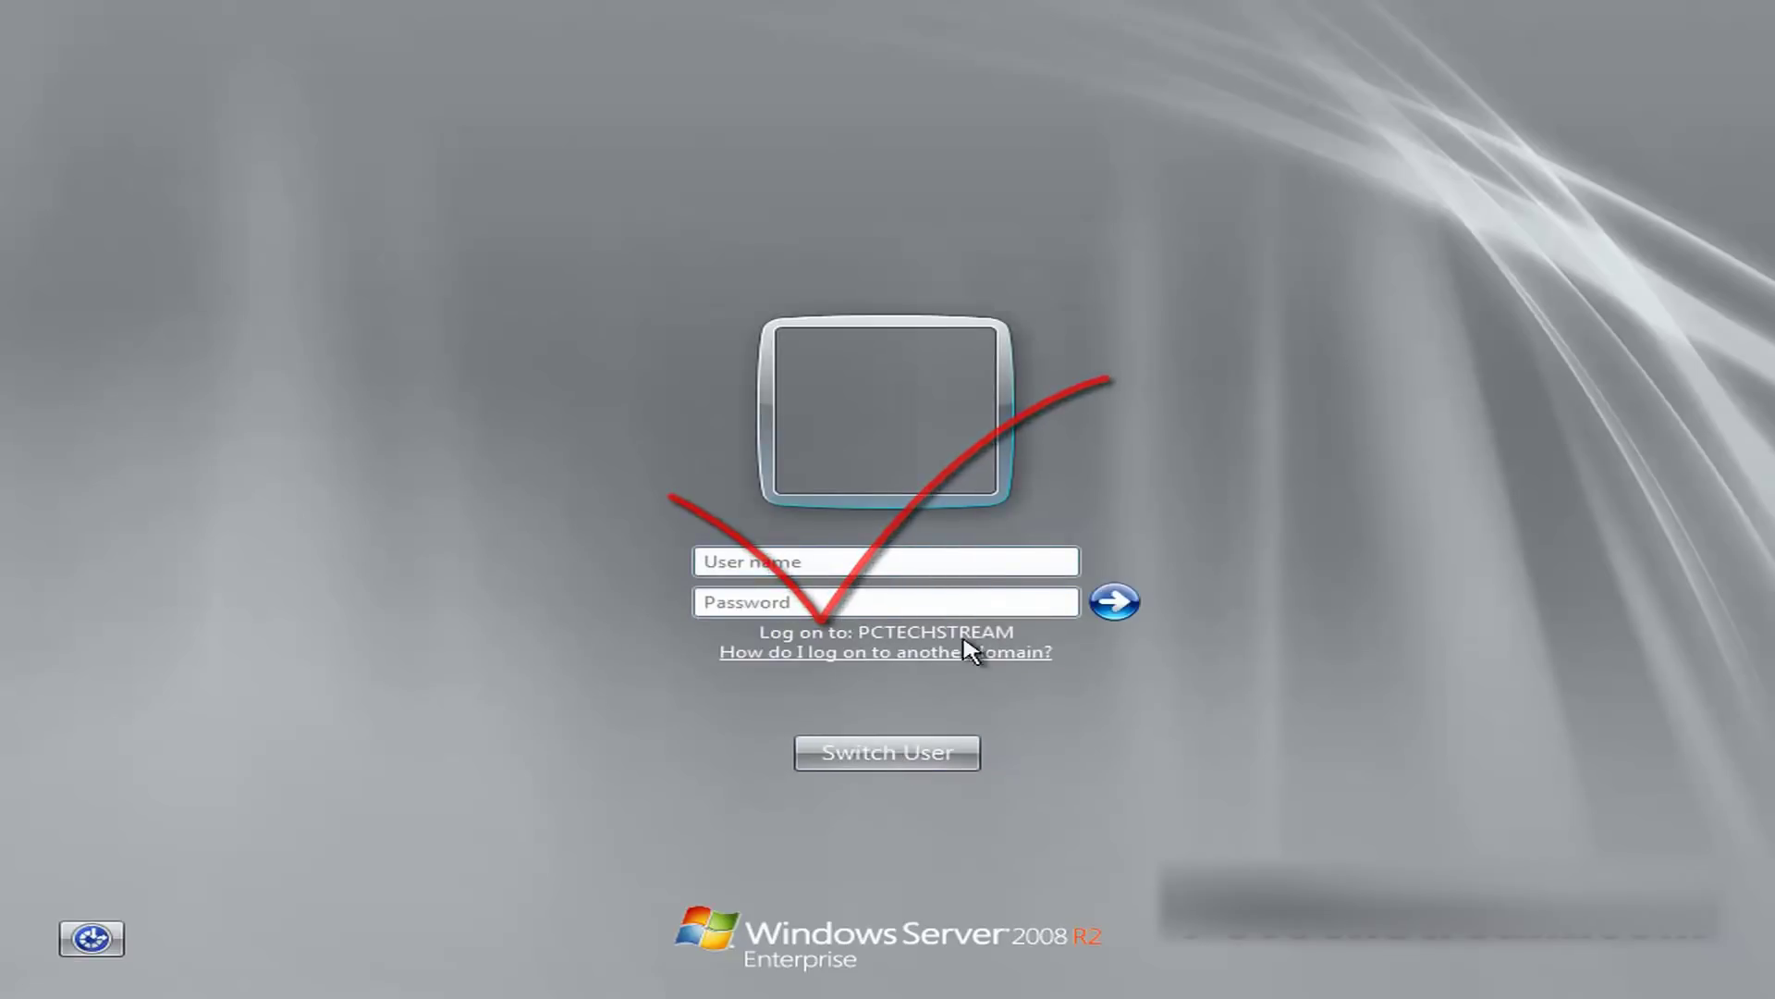
left_click(751, 558)
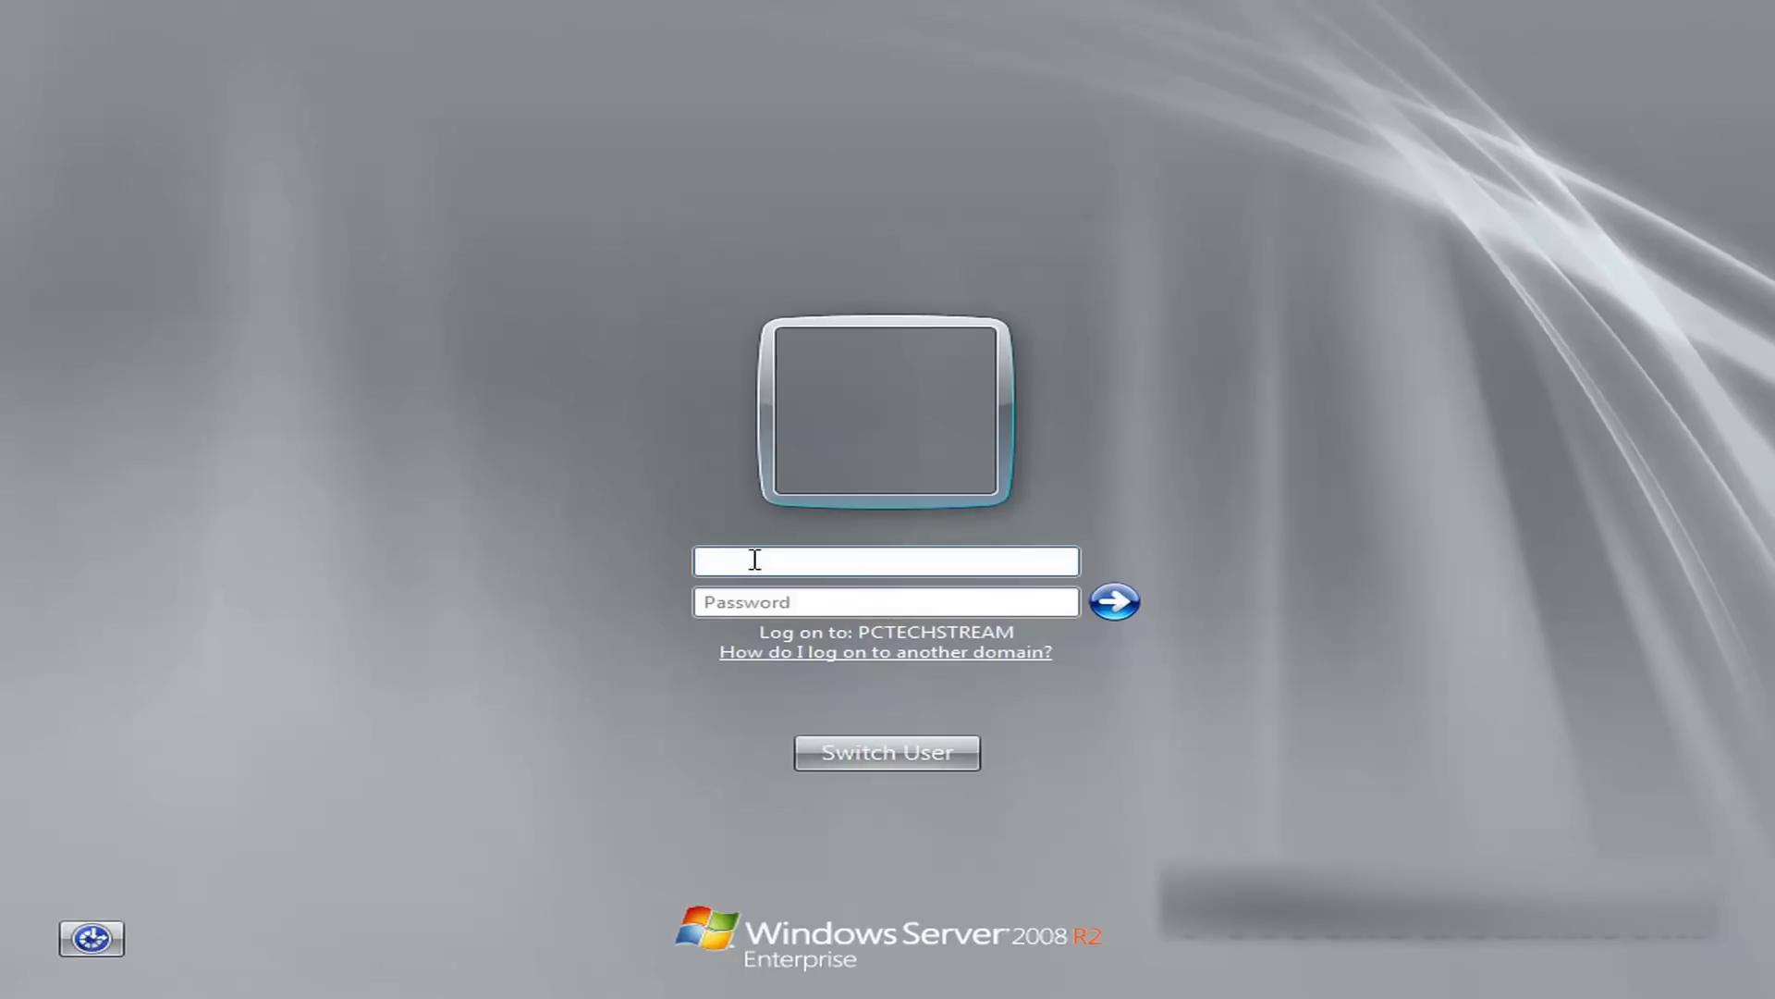
type("administrator")
key("Tab")
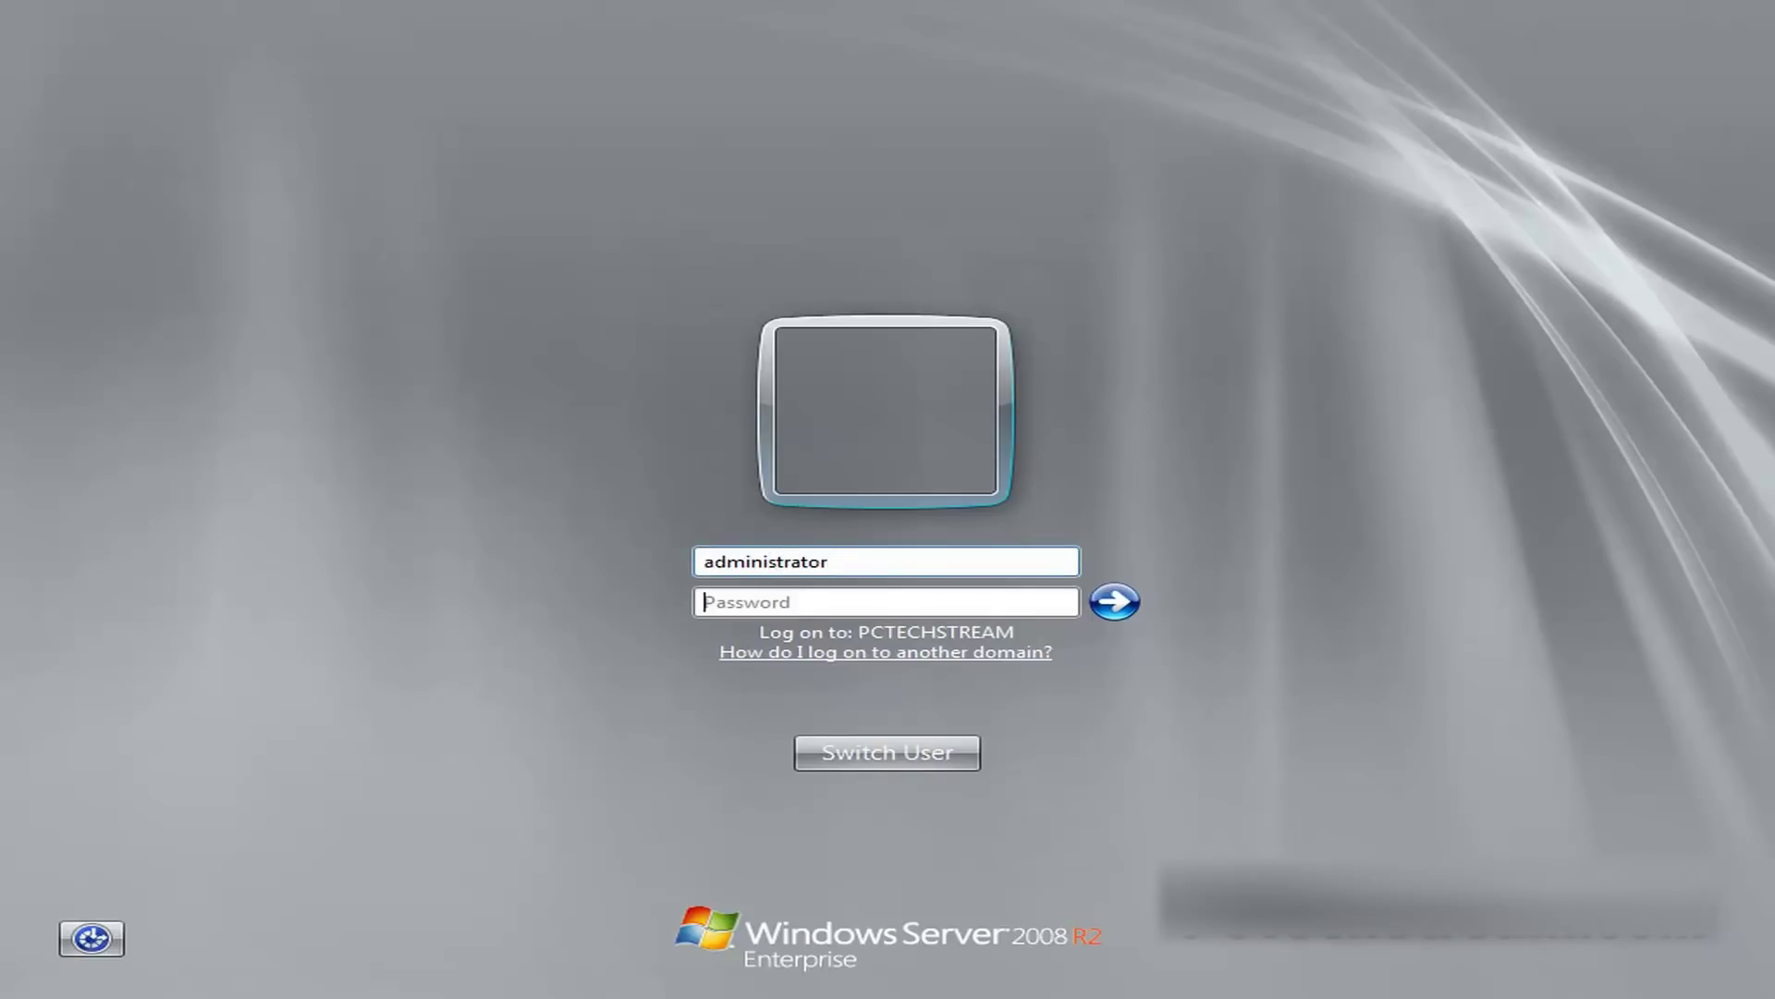
type("•••••••••••")
key("Return")
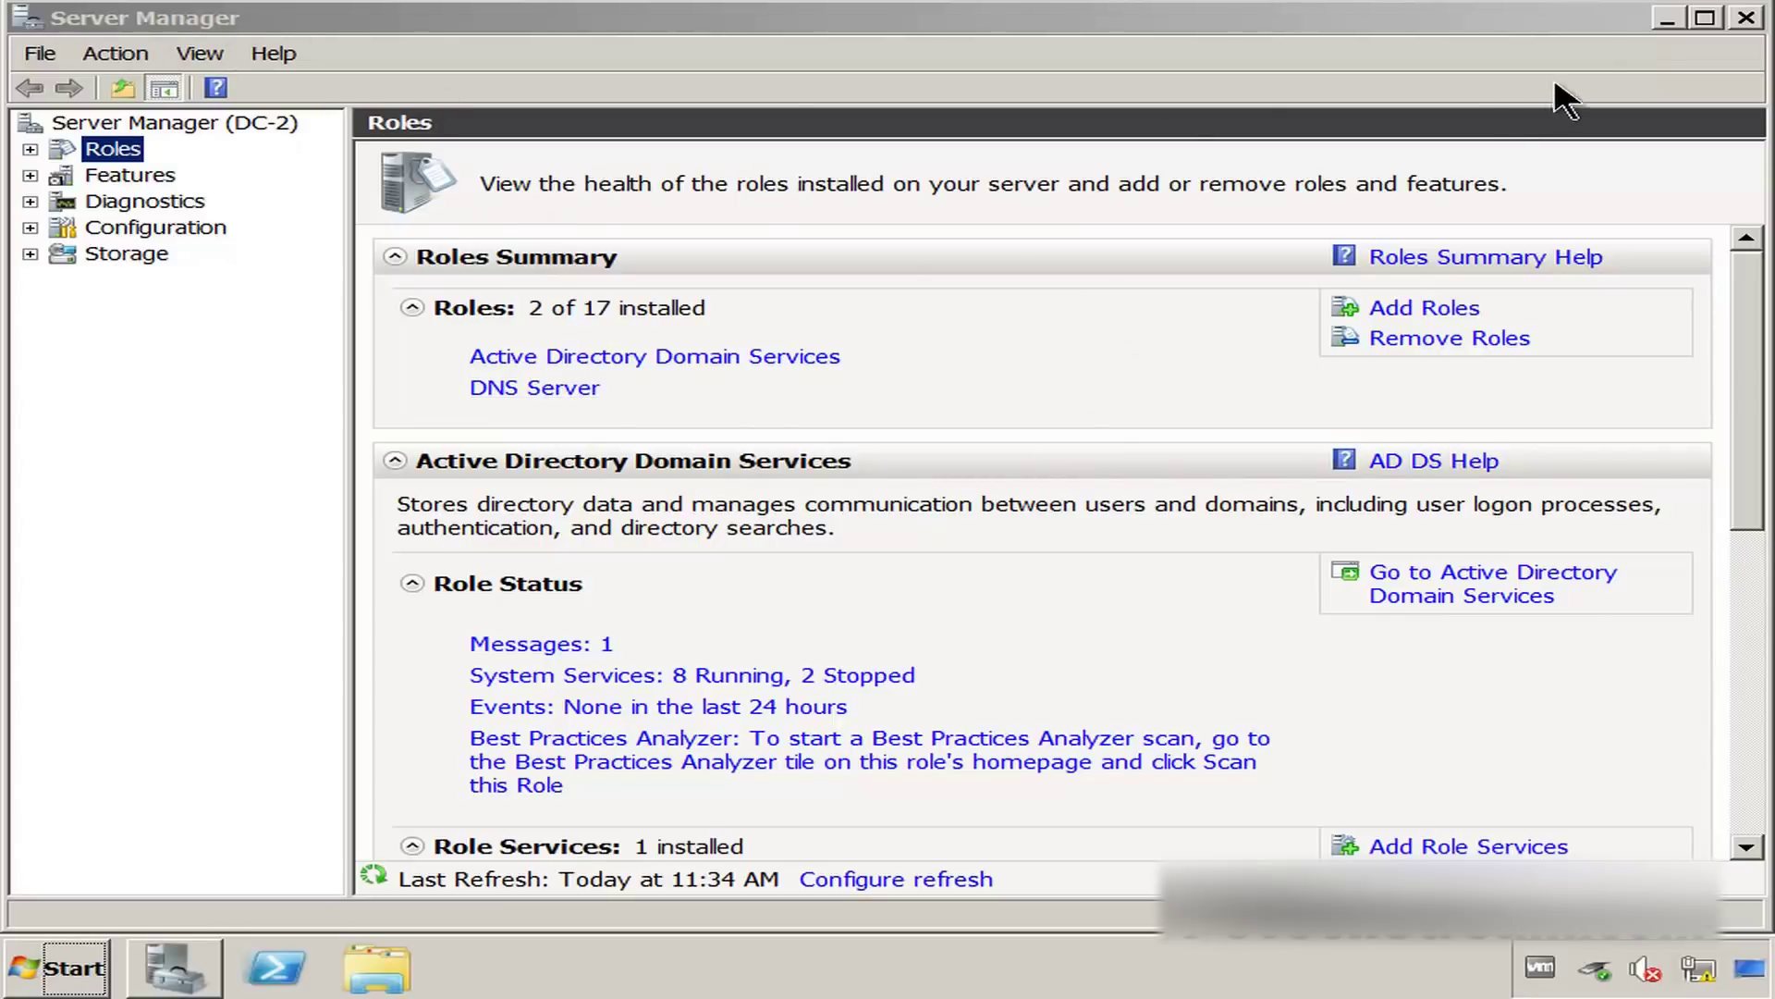
left_click(1745, 16)
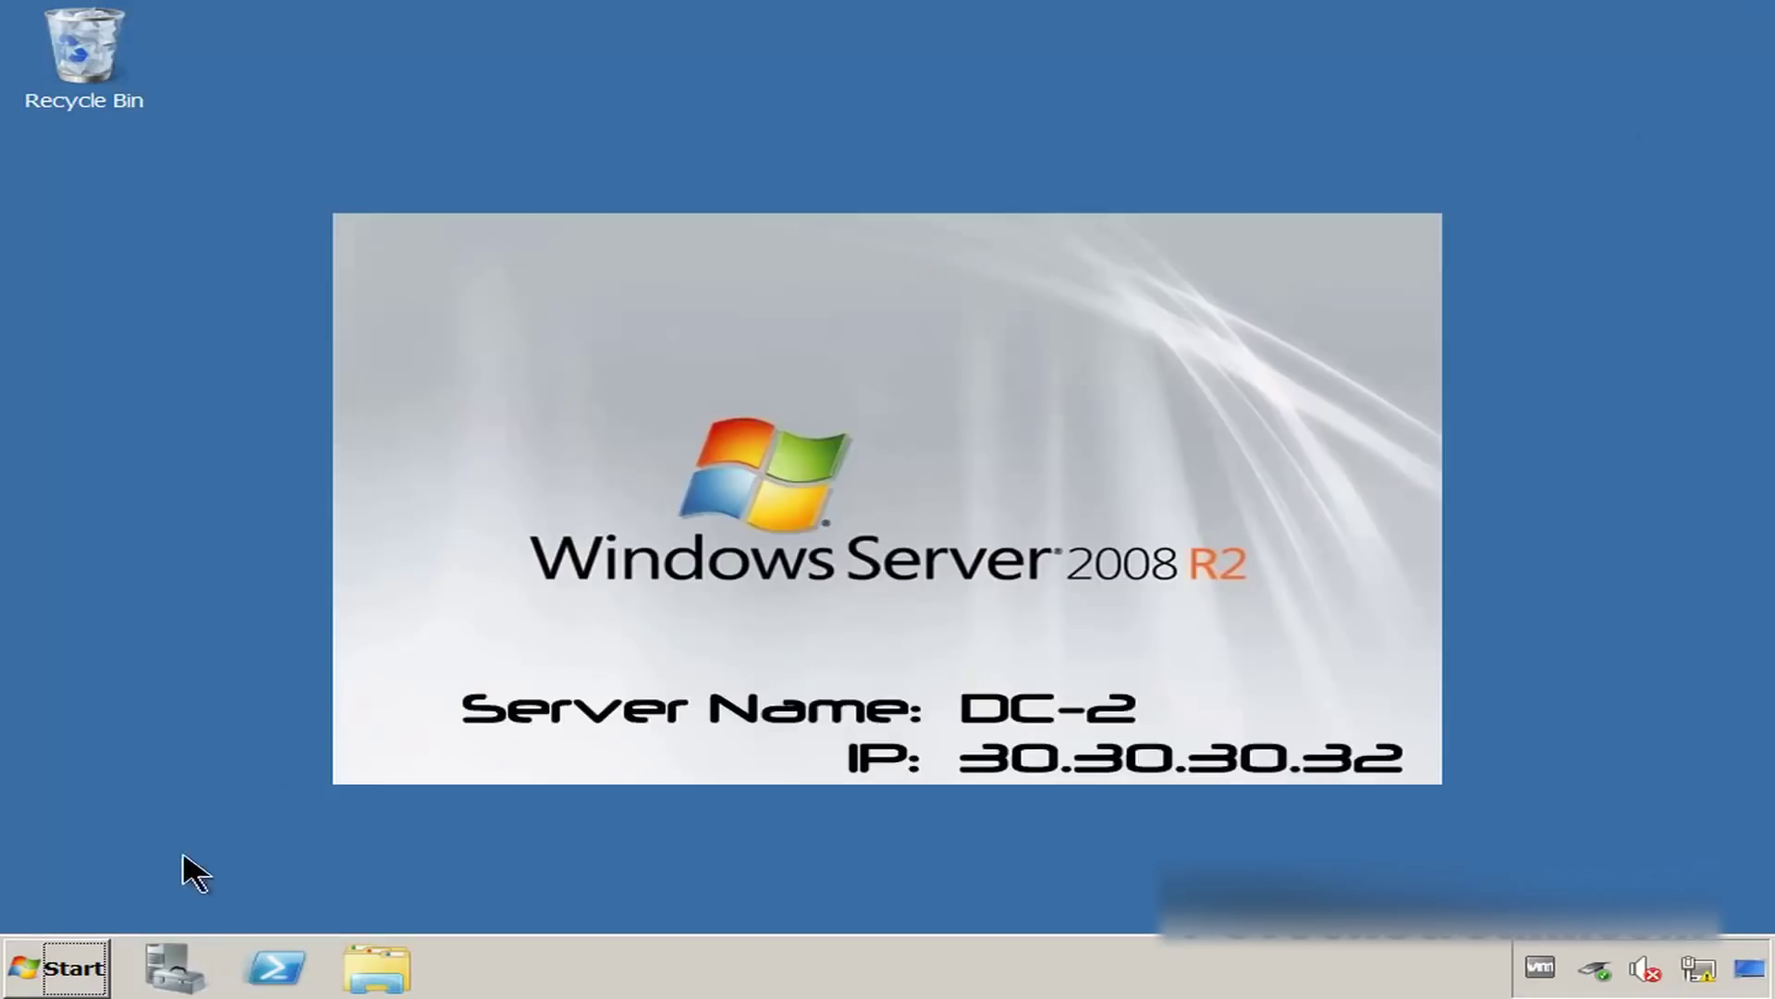
- Open DNS Manager and browse DC-2's PCTechStream.Local forward lookup zone records
left_click(90, 969)
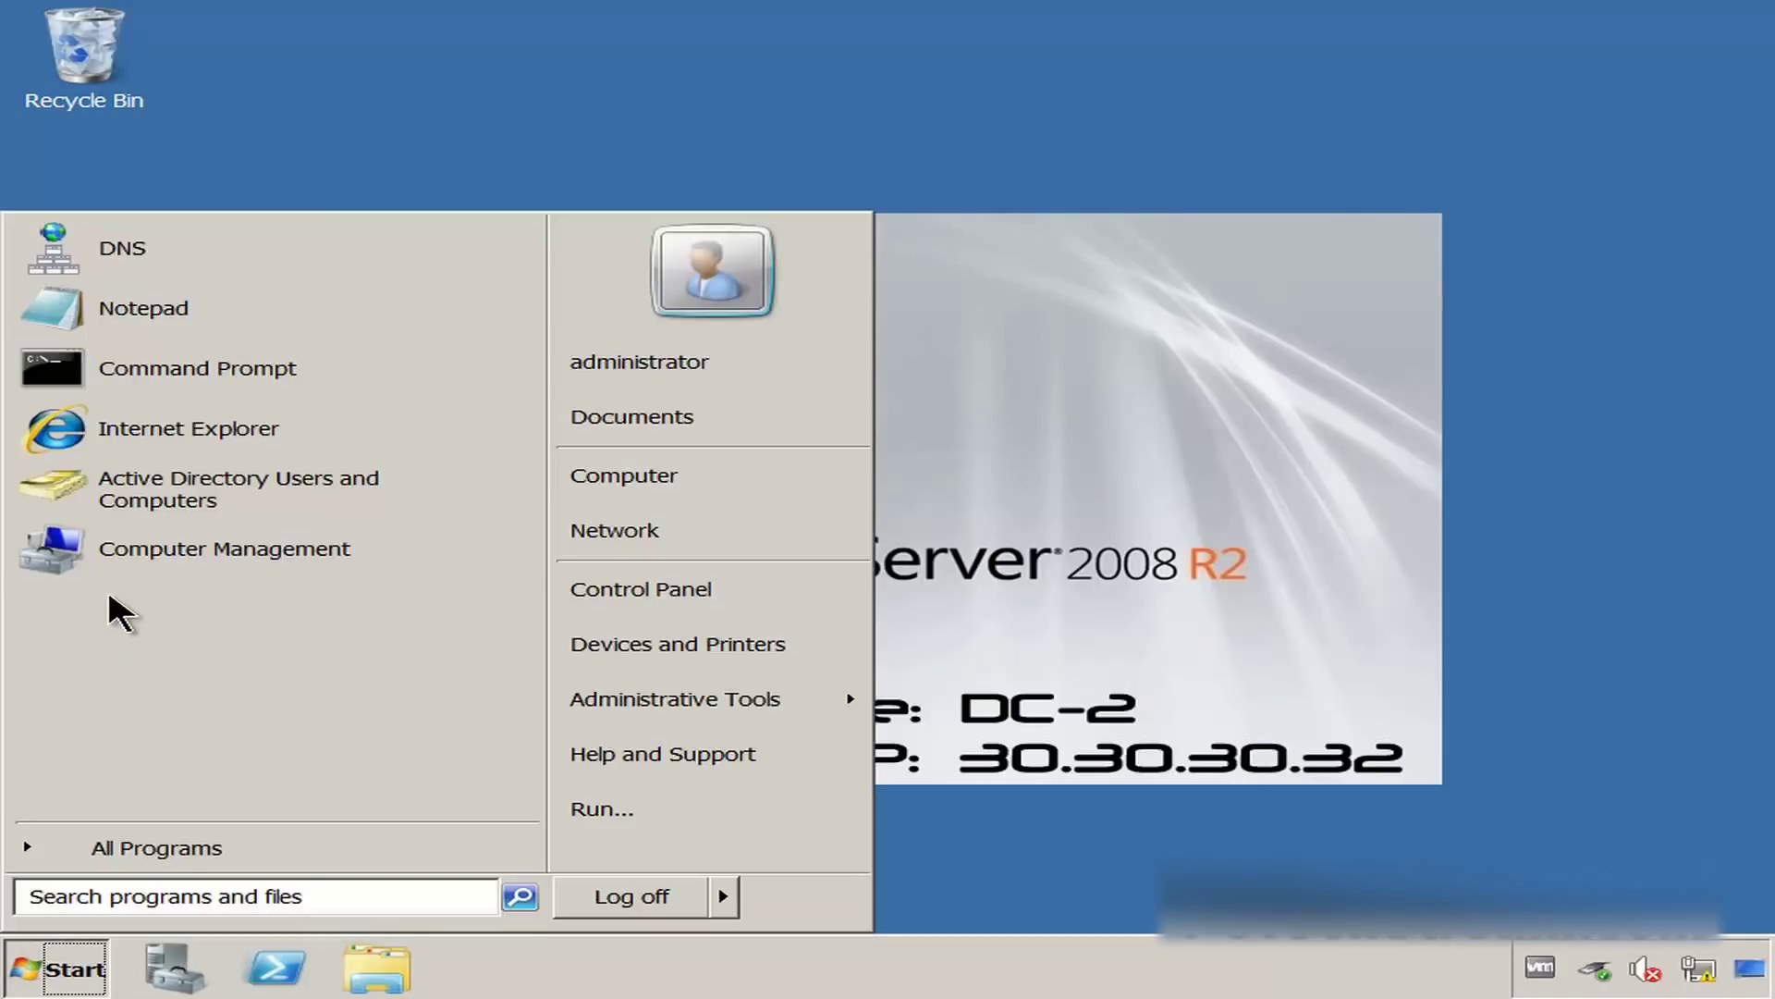
left_click(128, 262)
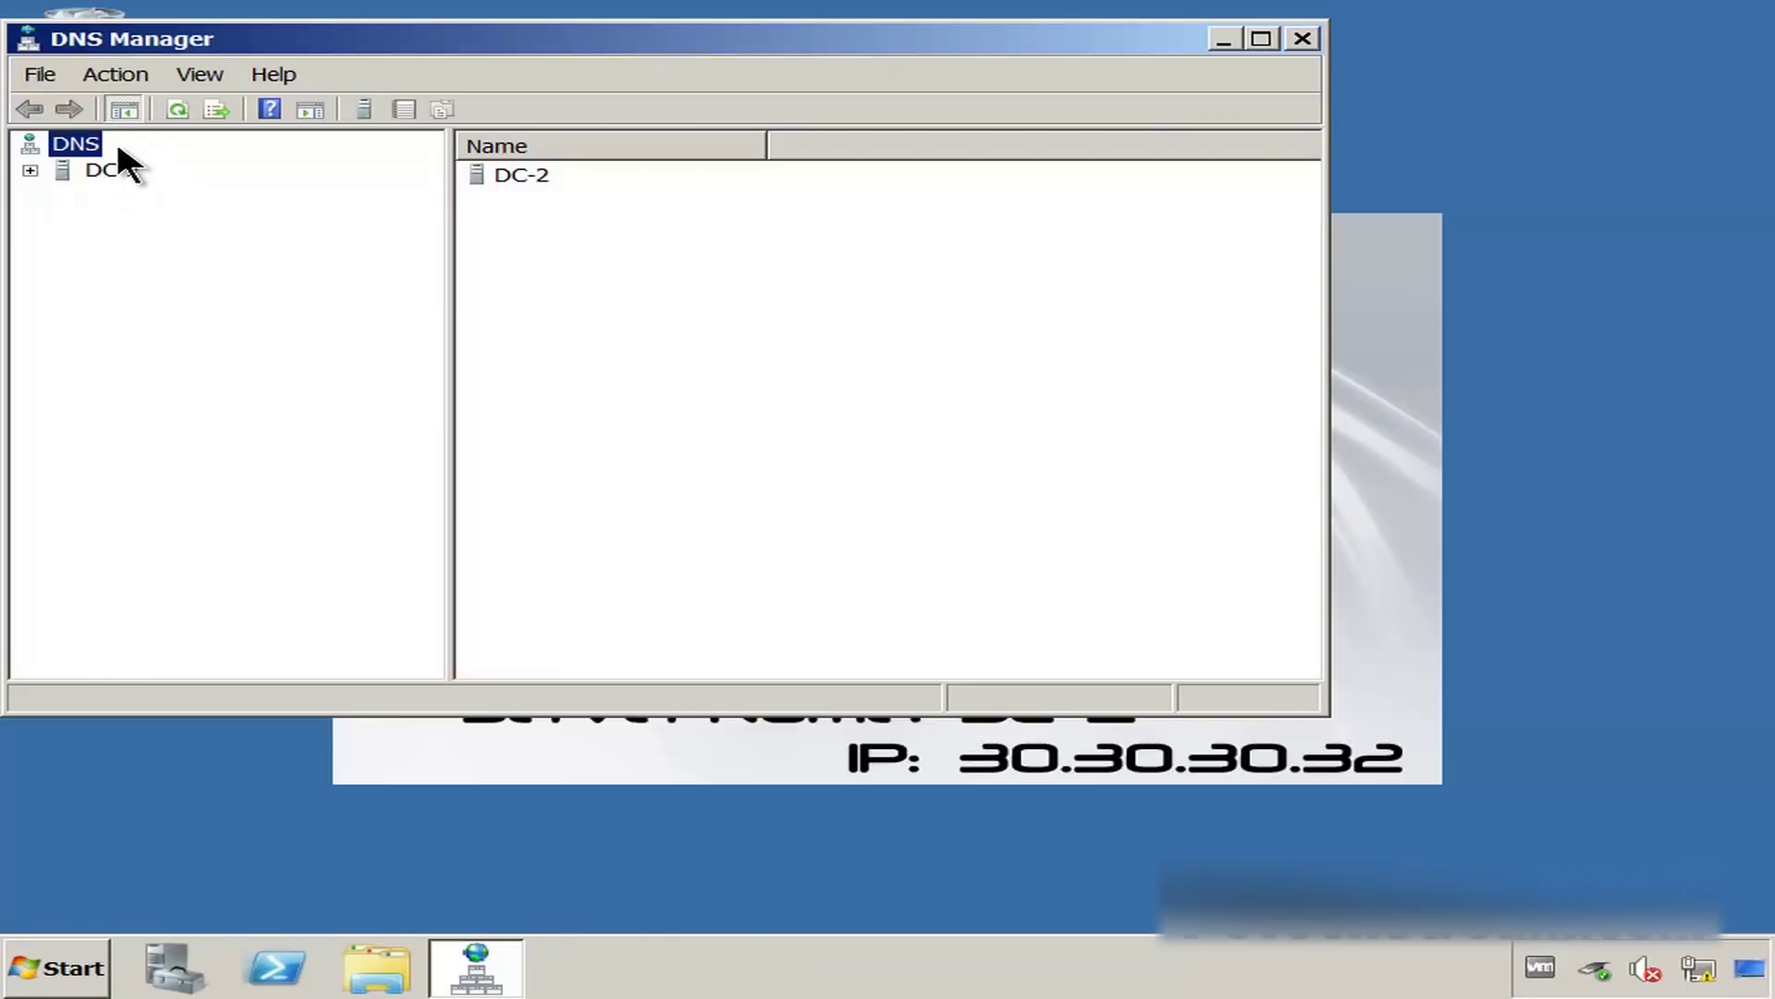
left_click(30, 171)
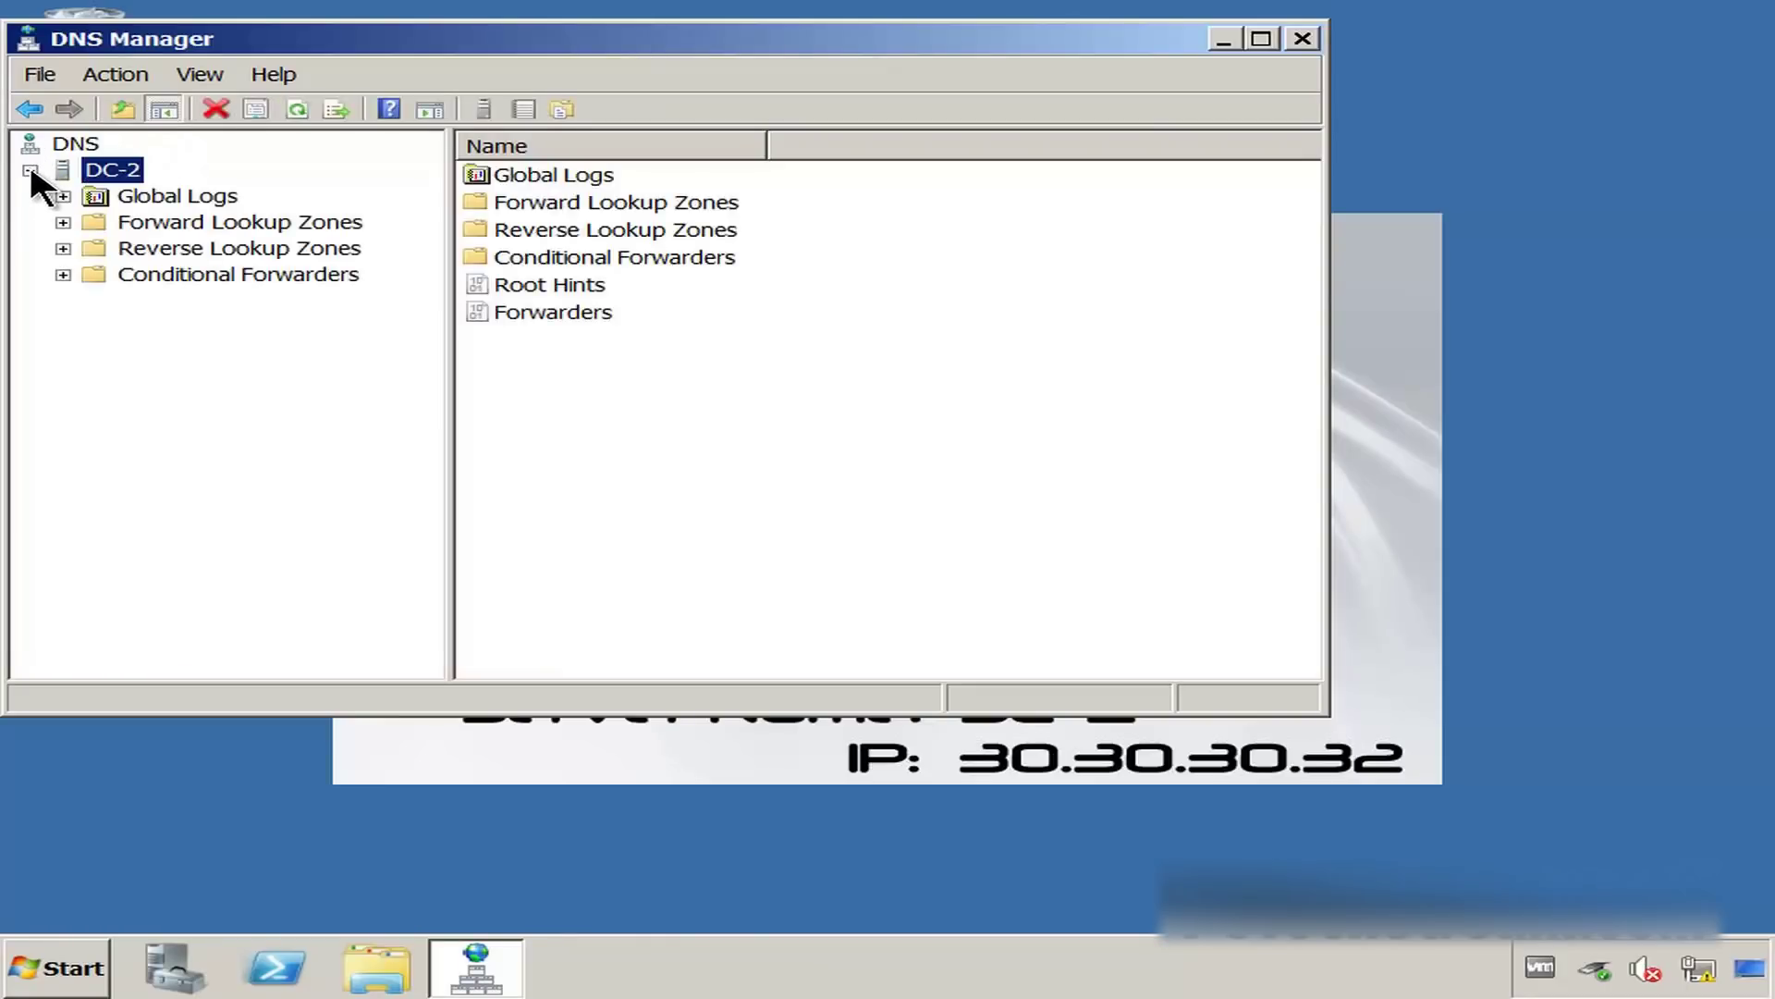
left_click(134, 225)
left_click(62, 222)
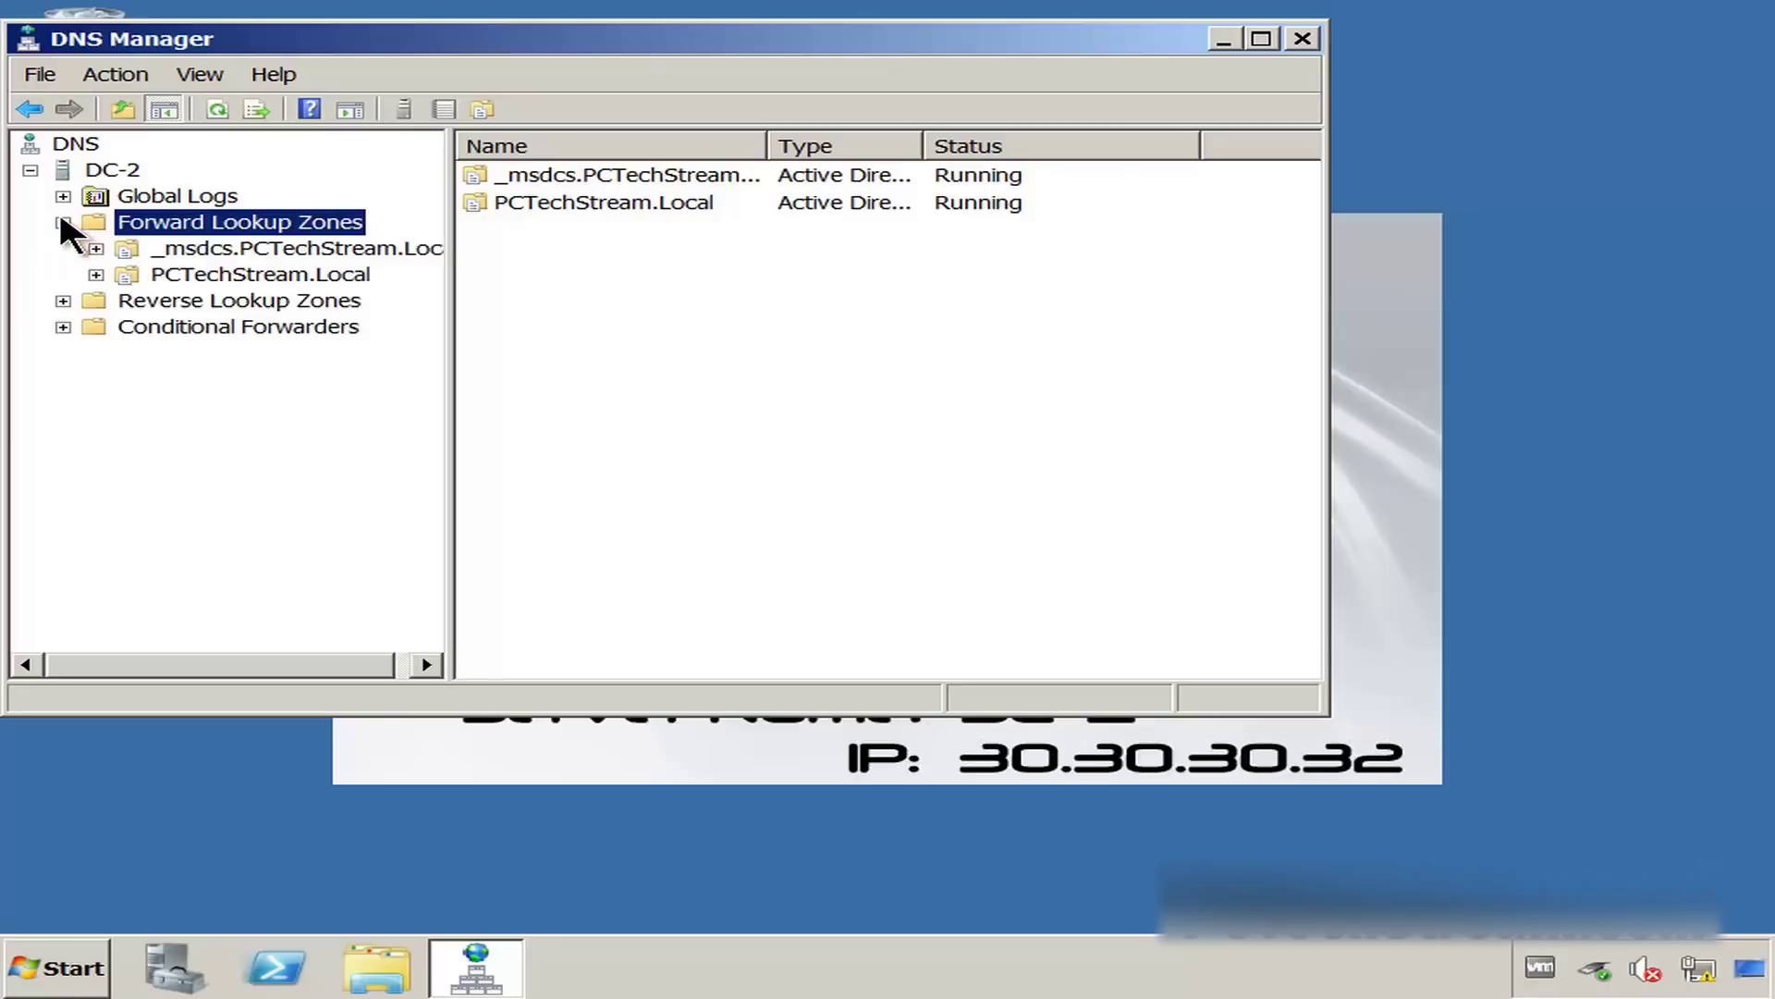
left_click(242, 276)
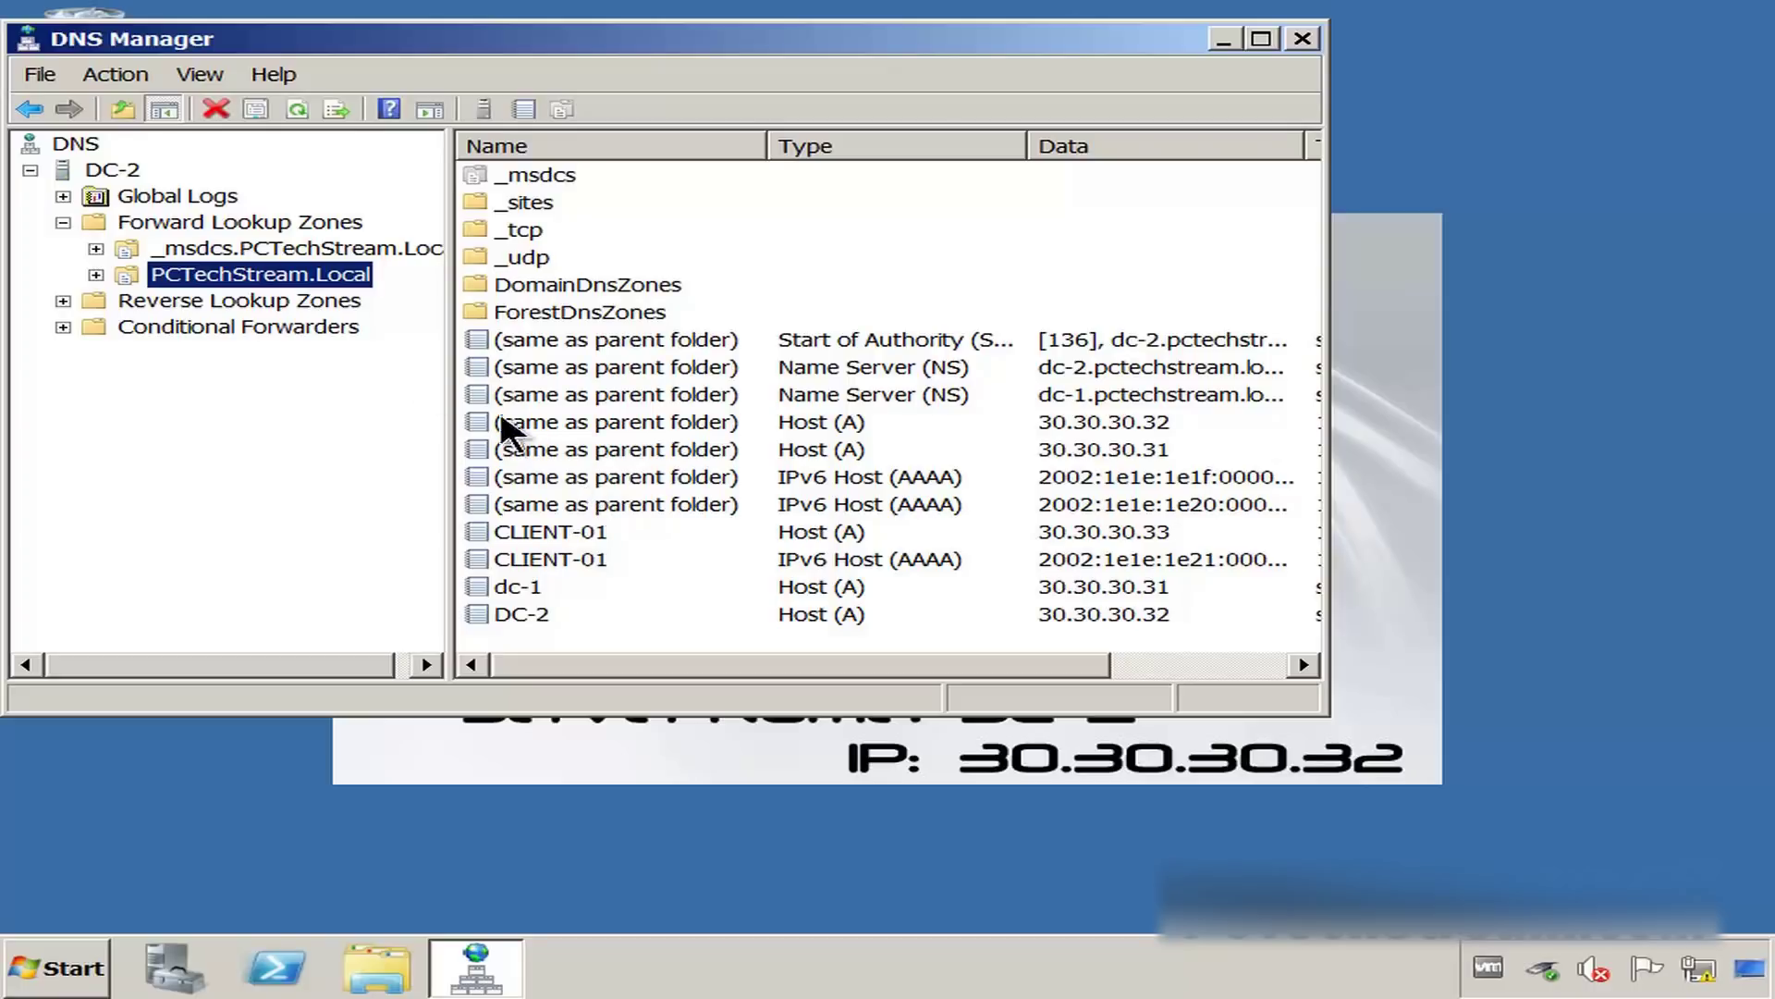
left_click(82, 146)
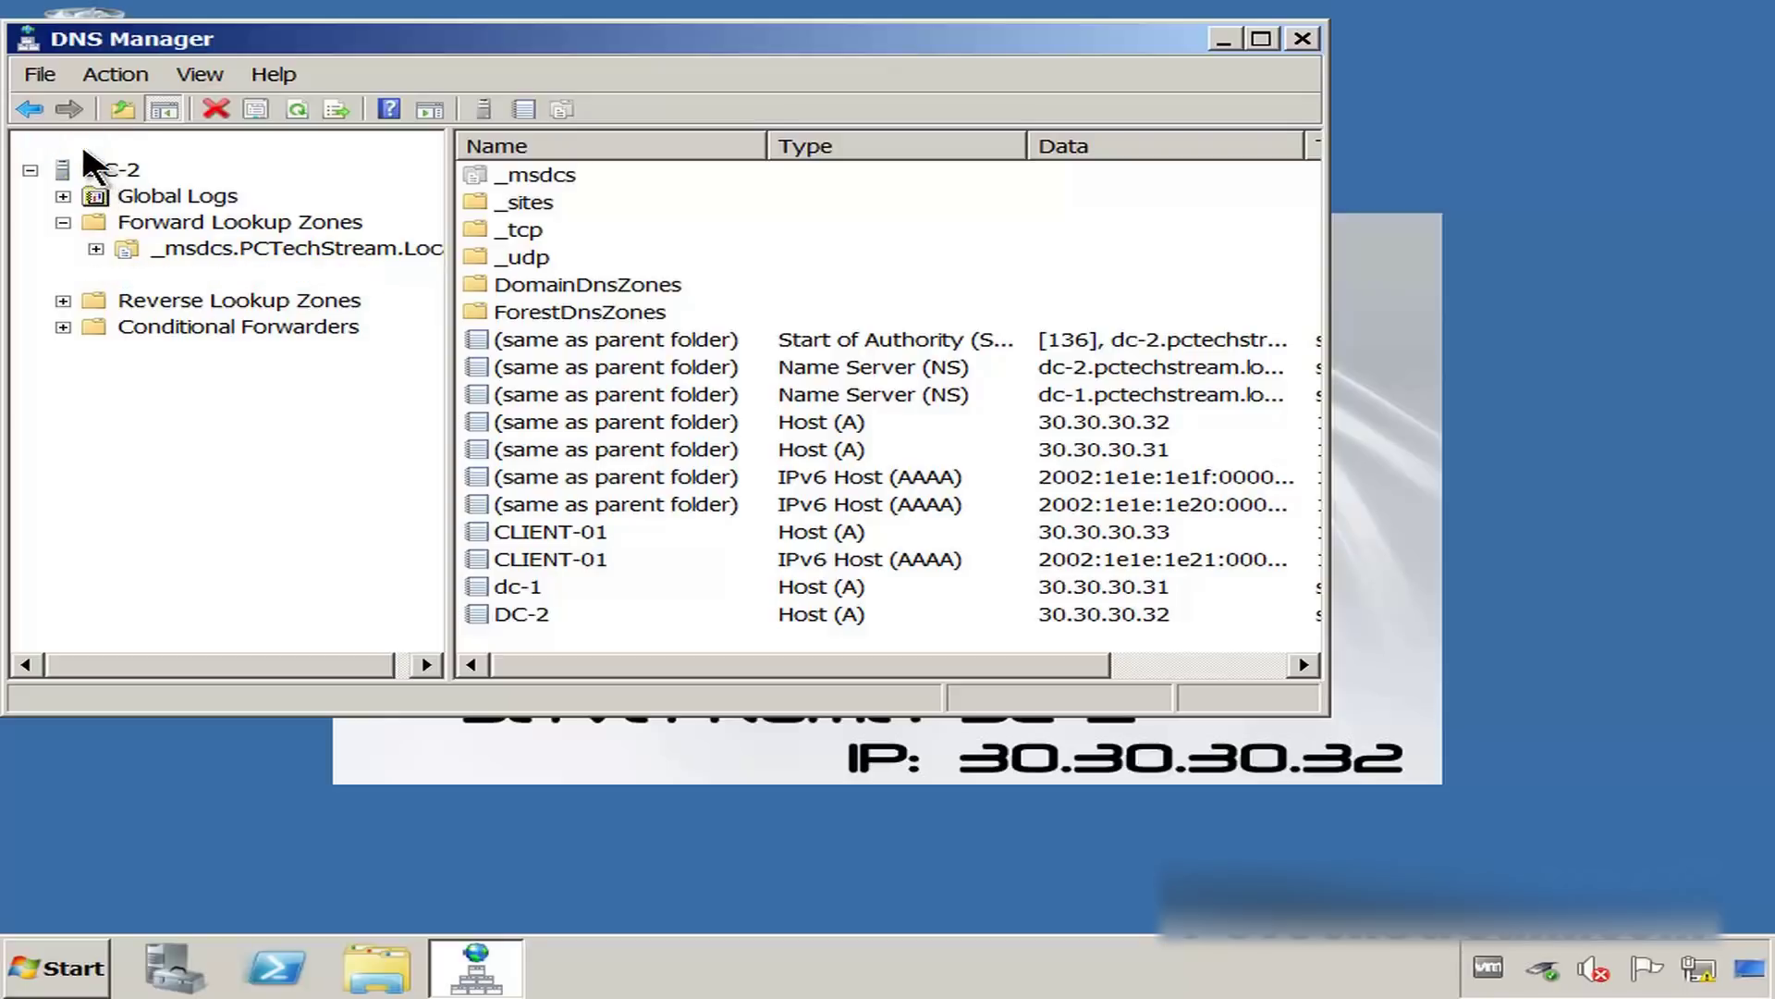
- Connect DNS Manager to the computer DC-1 as an additional DNS server
right_click(84, 149)
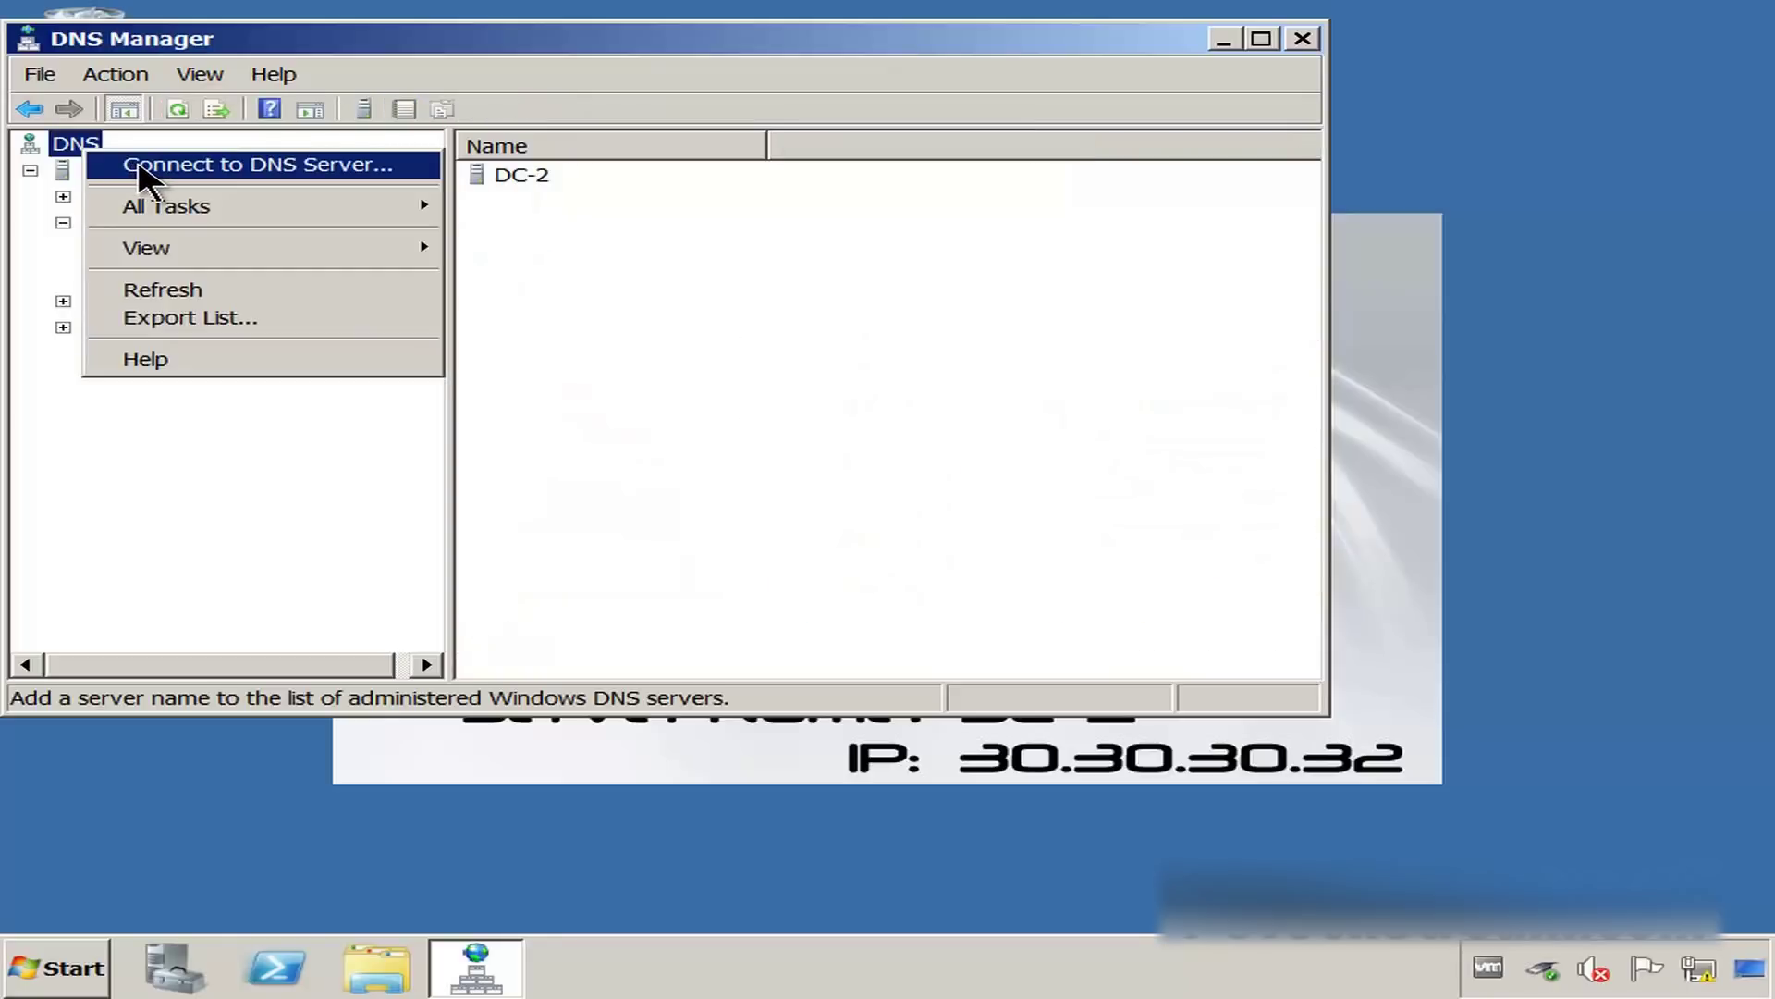
left_click(141, 168)
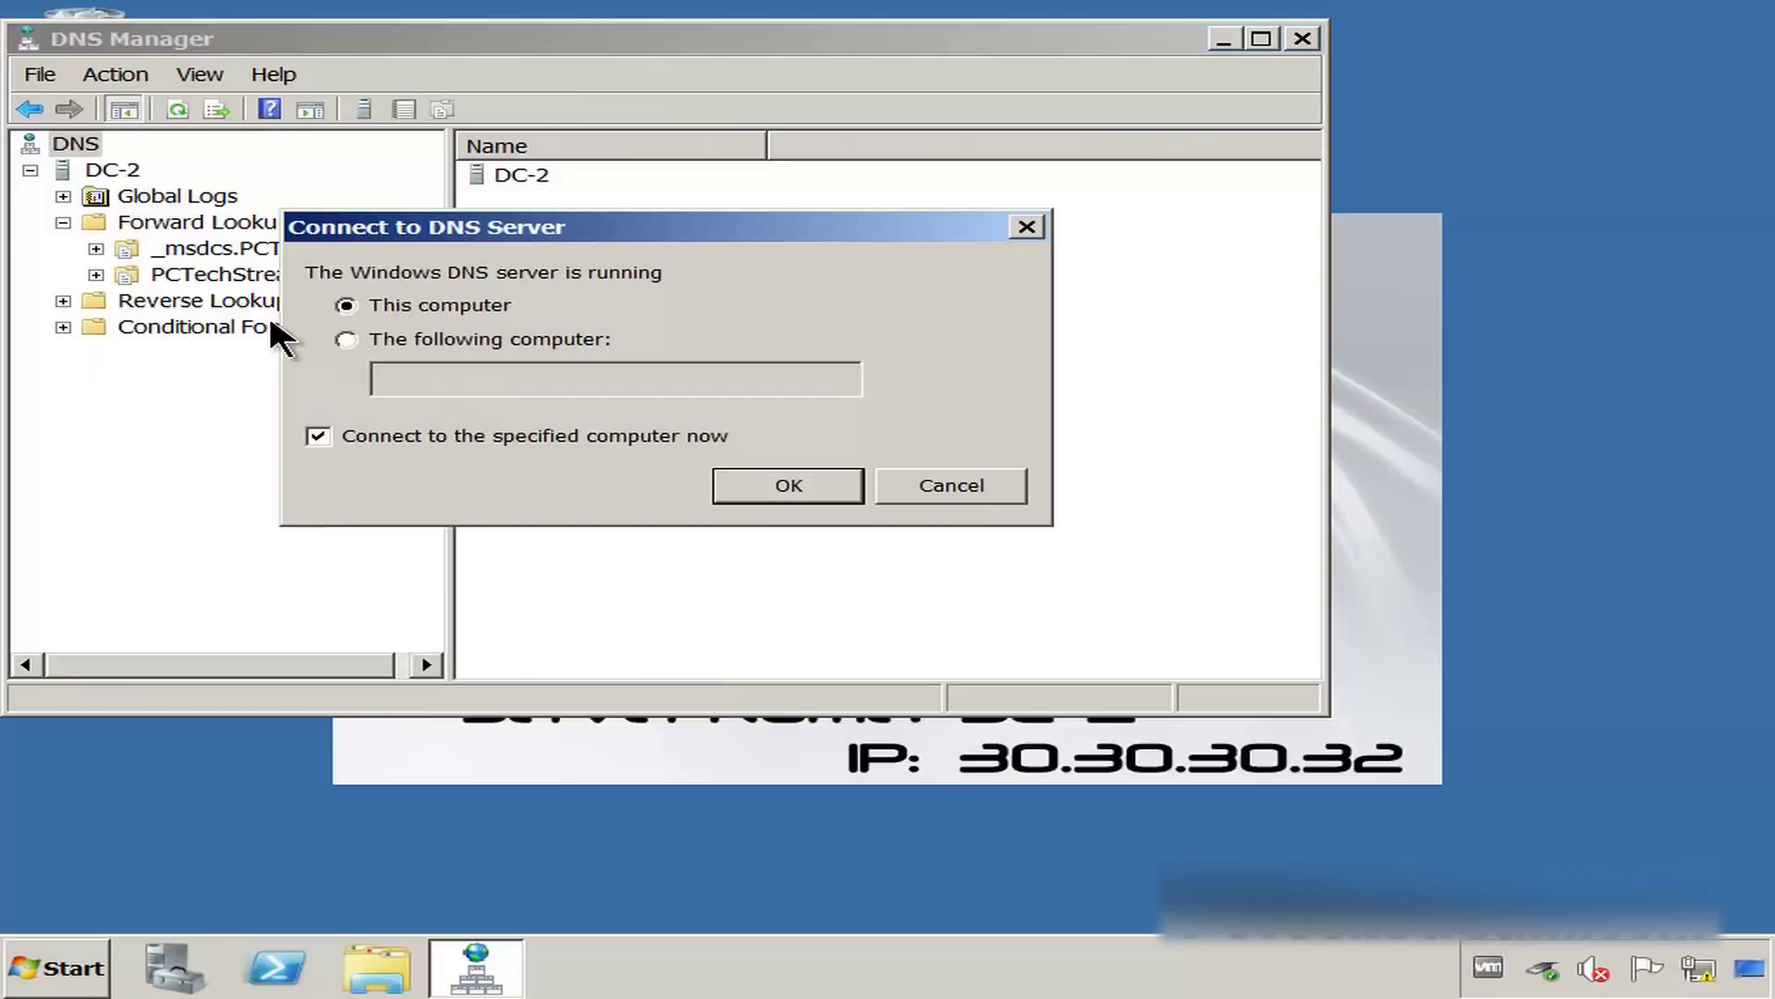
left_click(346, 339)
left_click(425, 384)
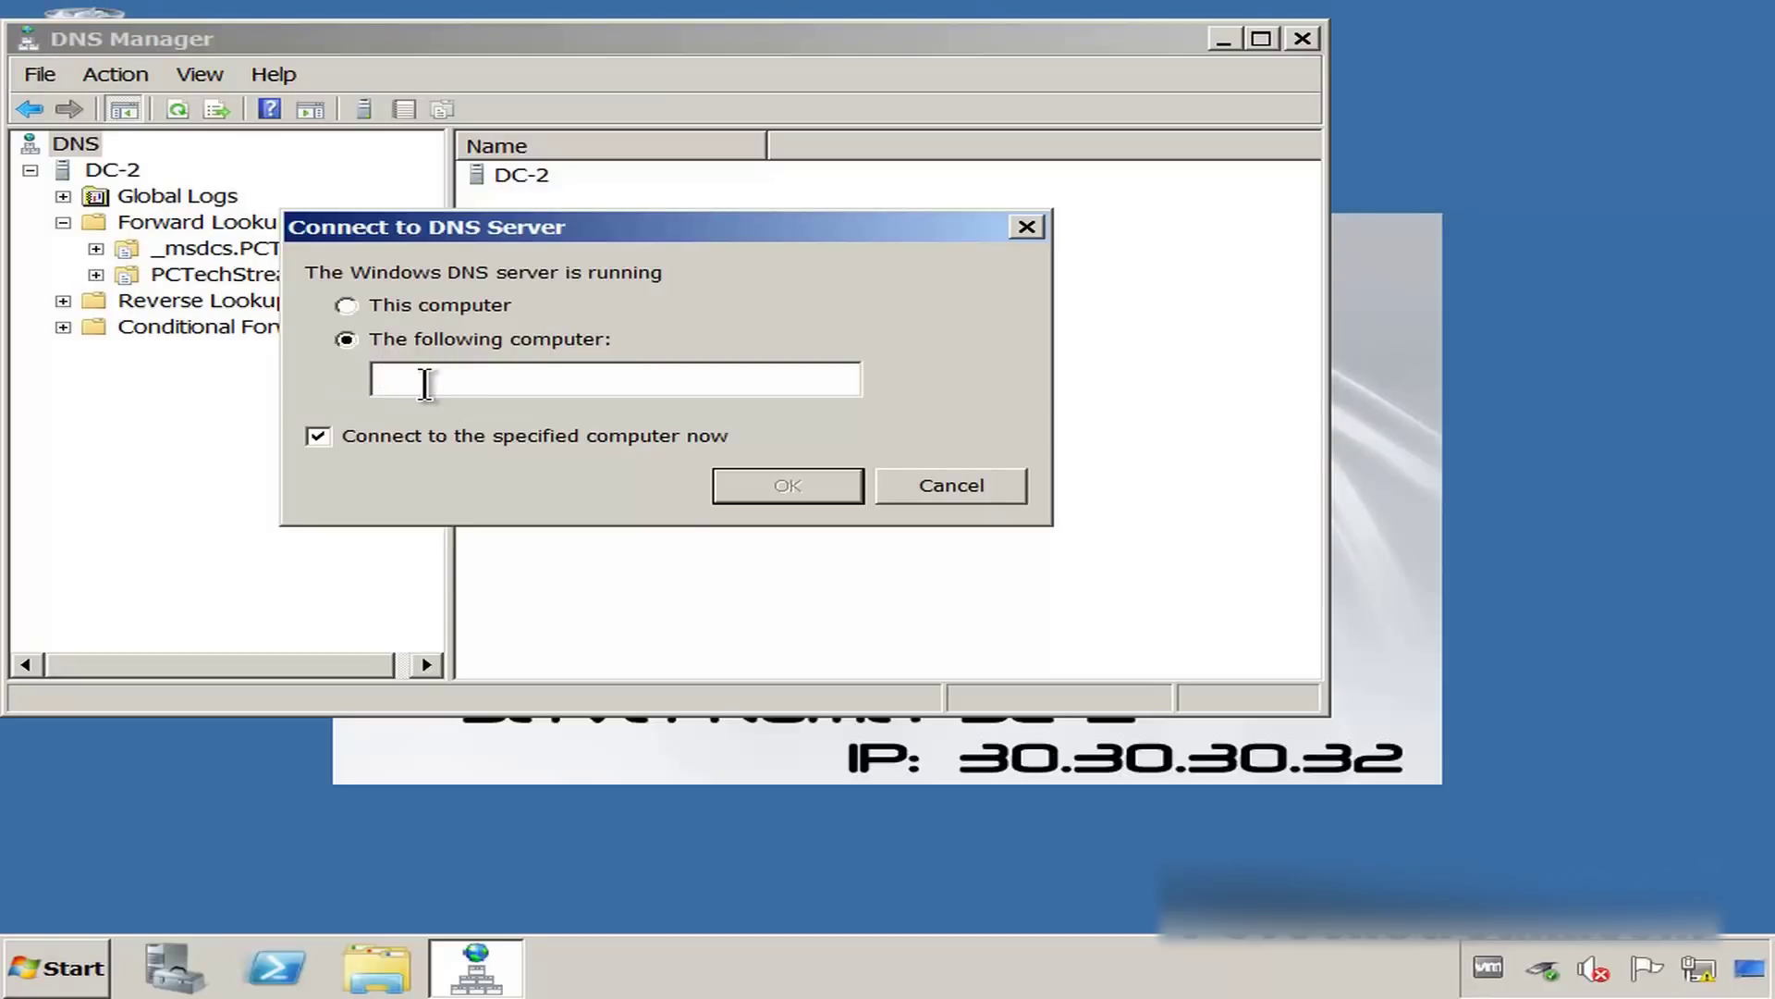
type("dc-1")
key("BackSpace")
key("BackSpace")
key("BackSpace")
key("BackSpace")
type("DC-1")
left_click(788, 488)
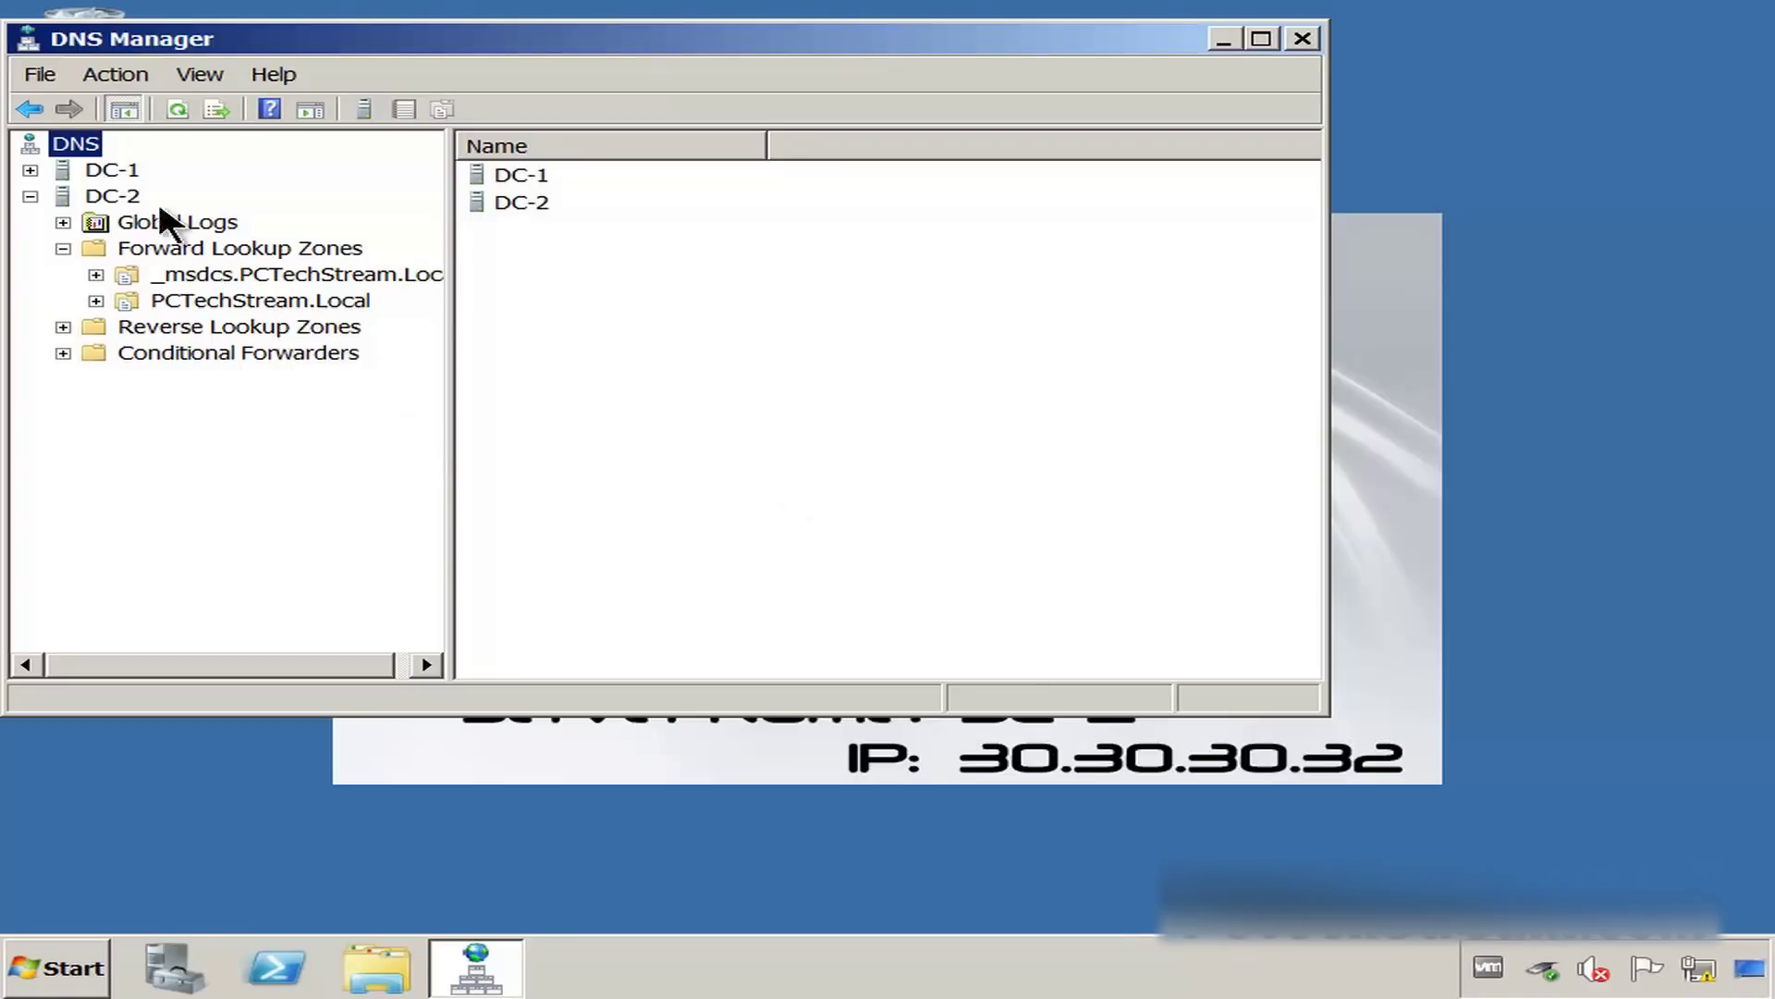
- Compare the PCTechStream.Local zone records on DC-2 and DC-1
left_click(95, 198)
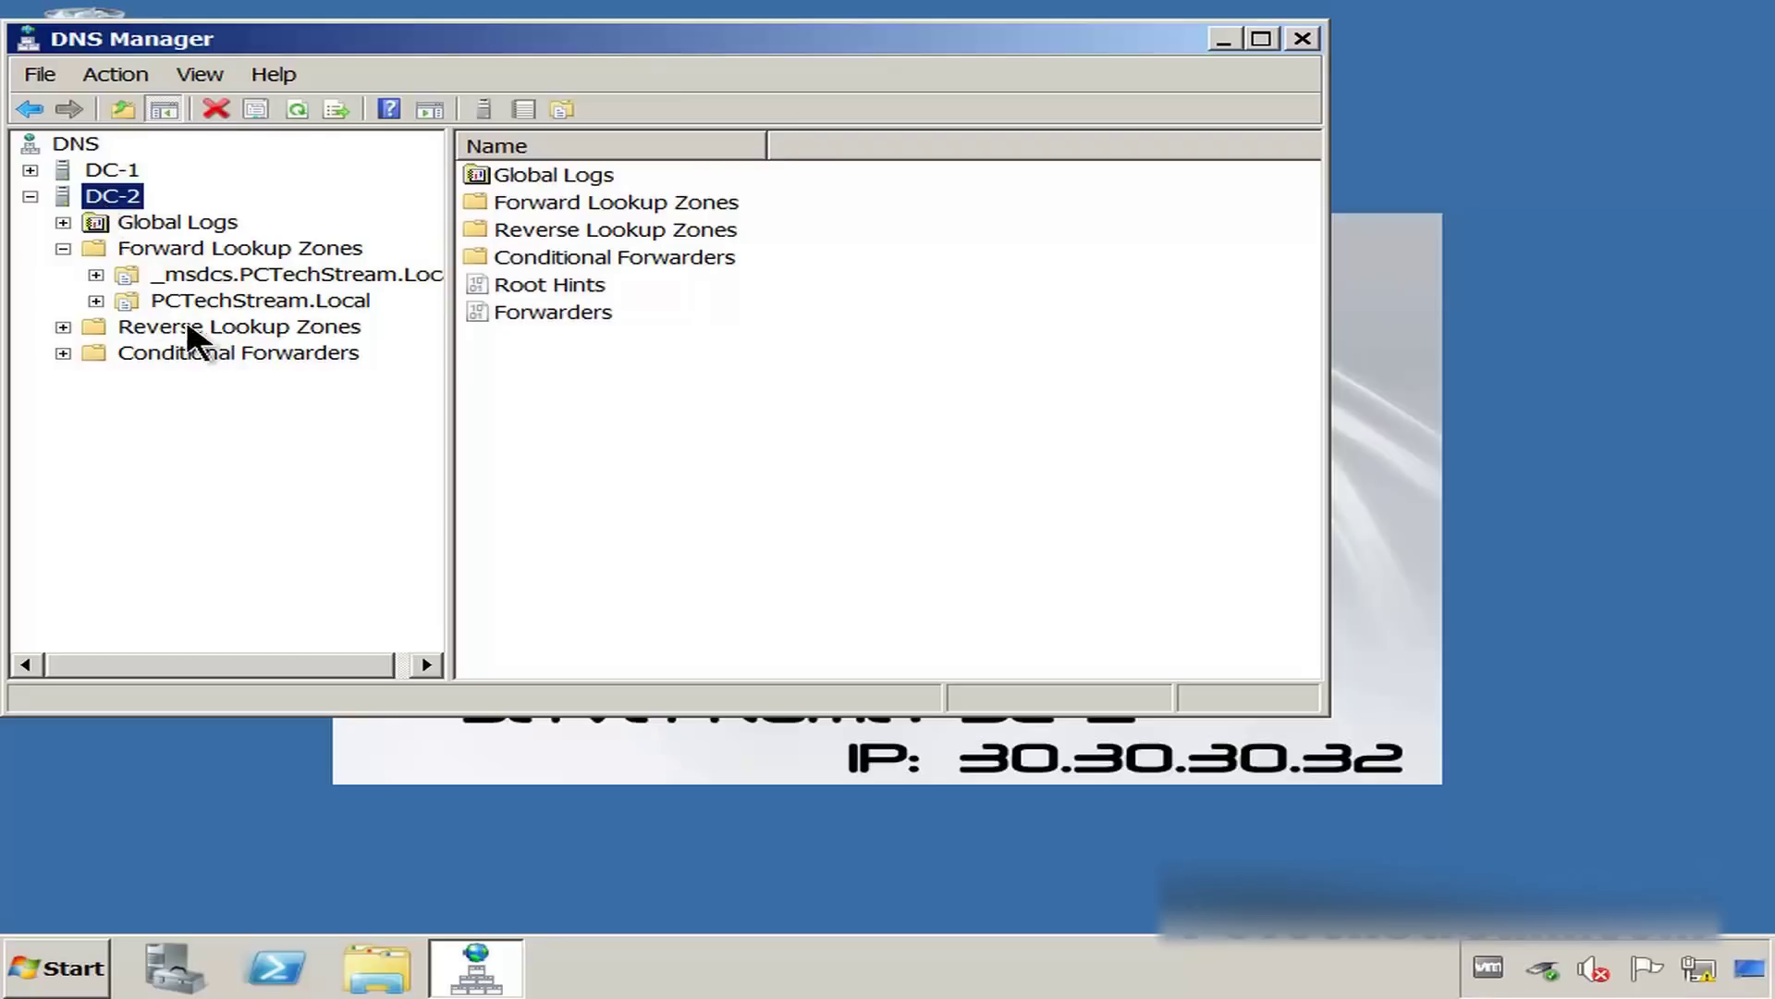
left_click(208, 300)
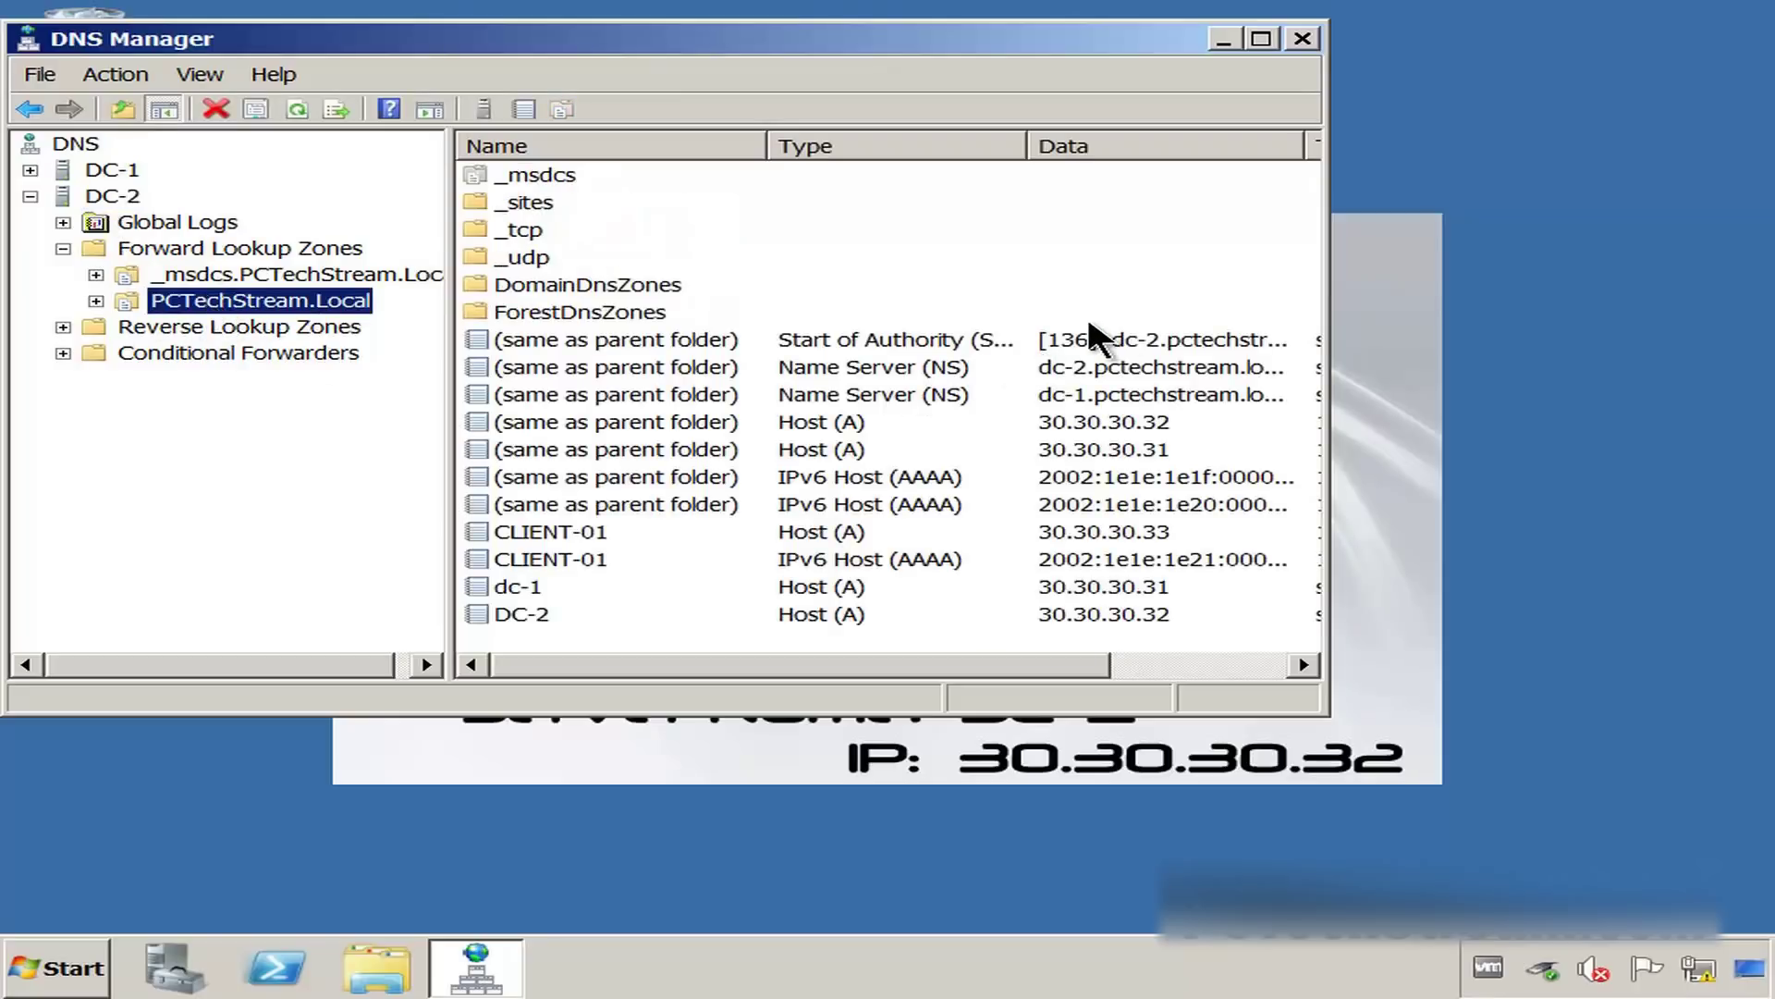
left_click(31, 170)
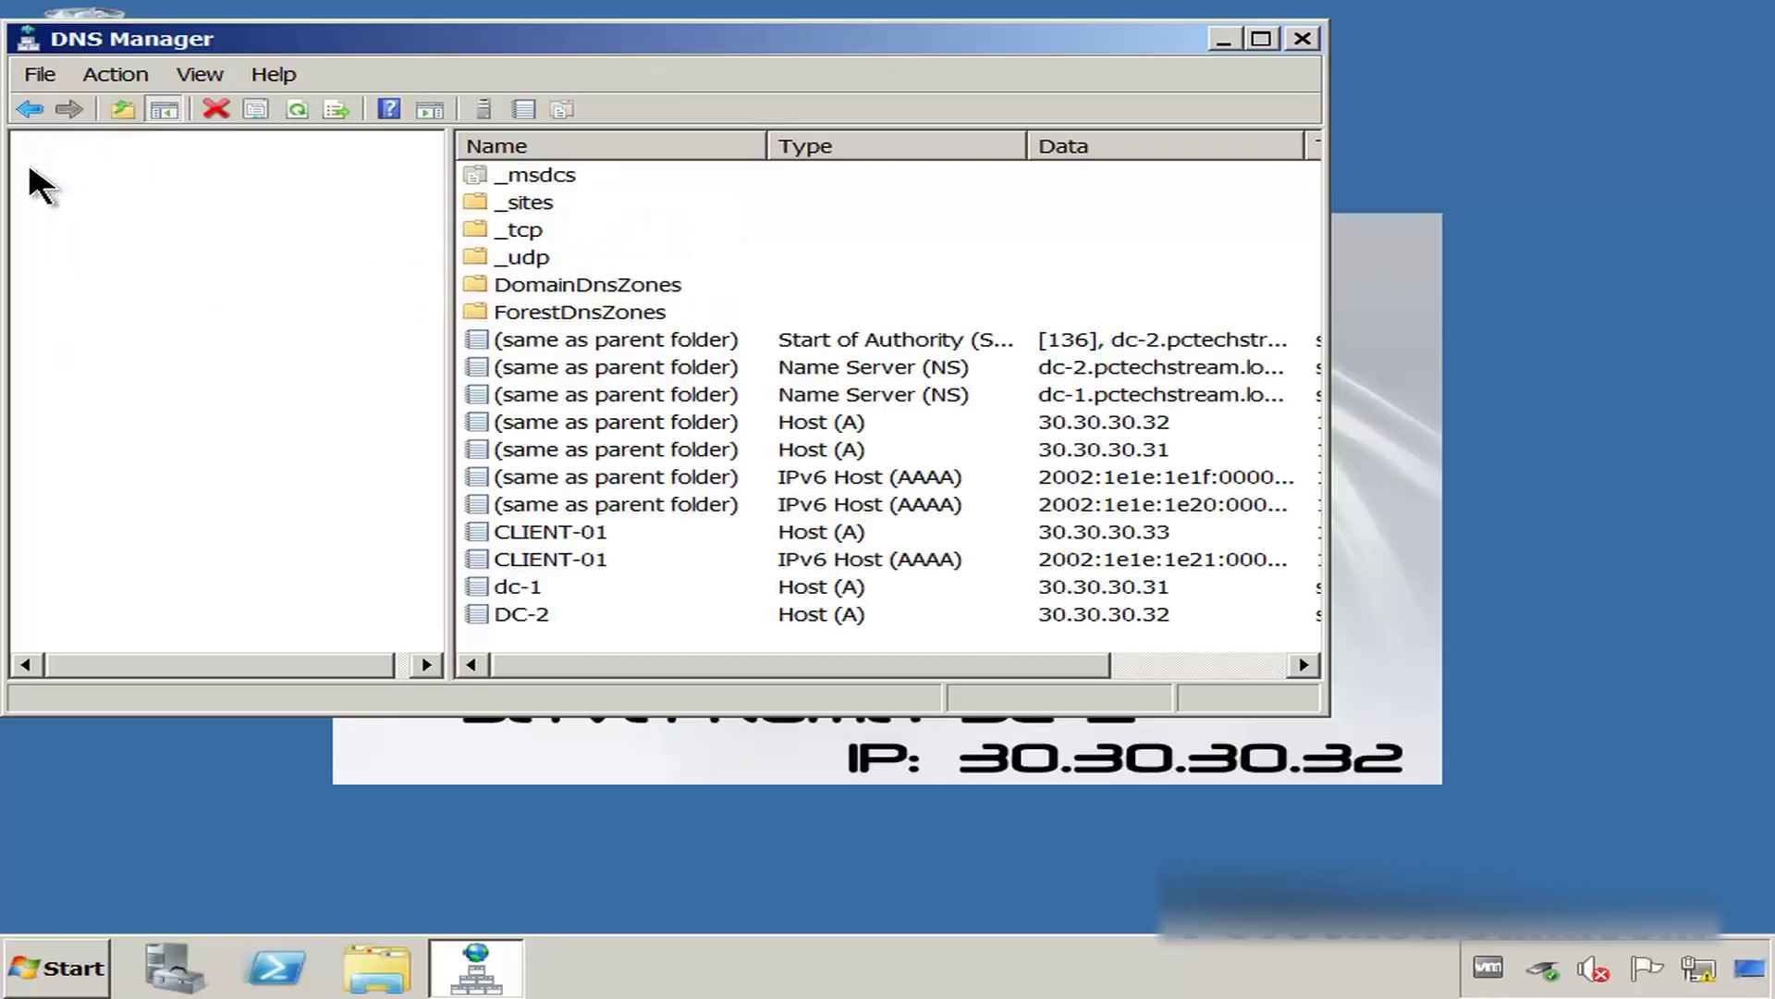
left_click(93, 172)
left_click(85, 224)
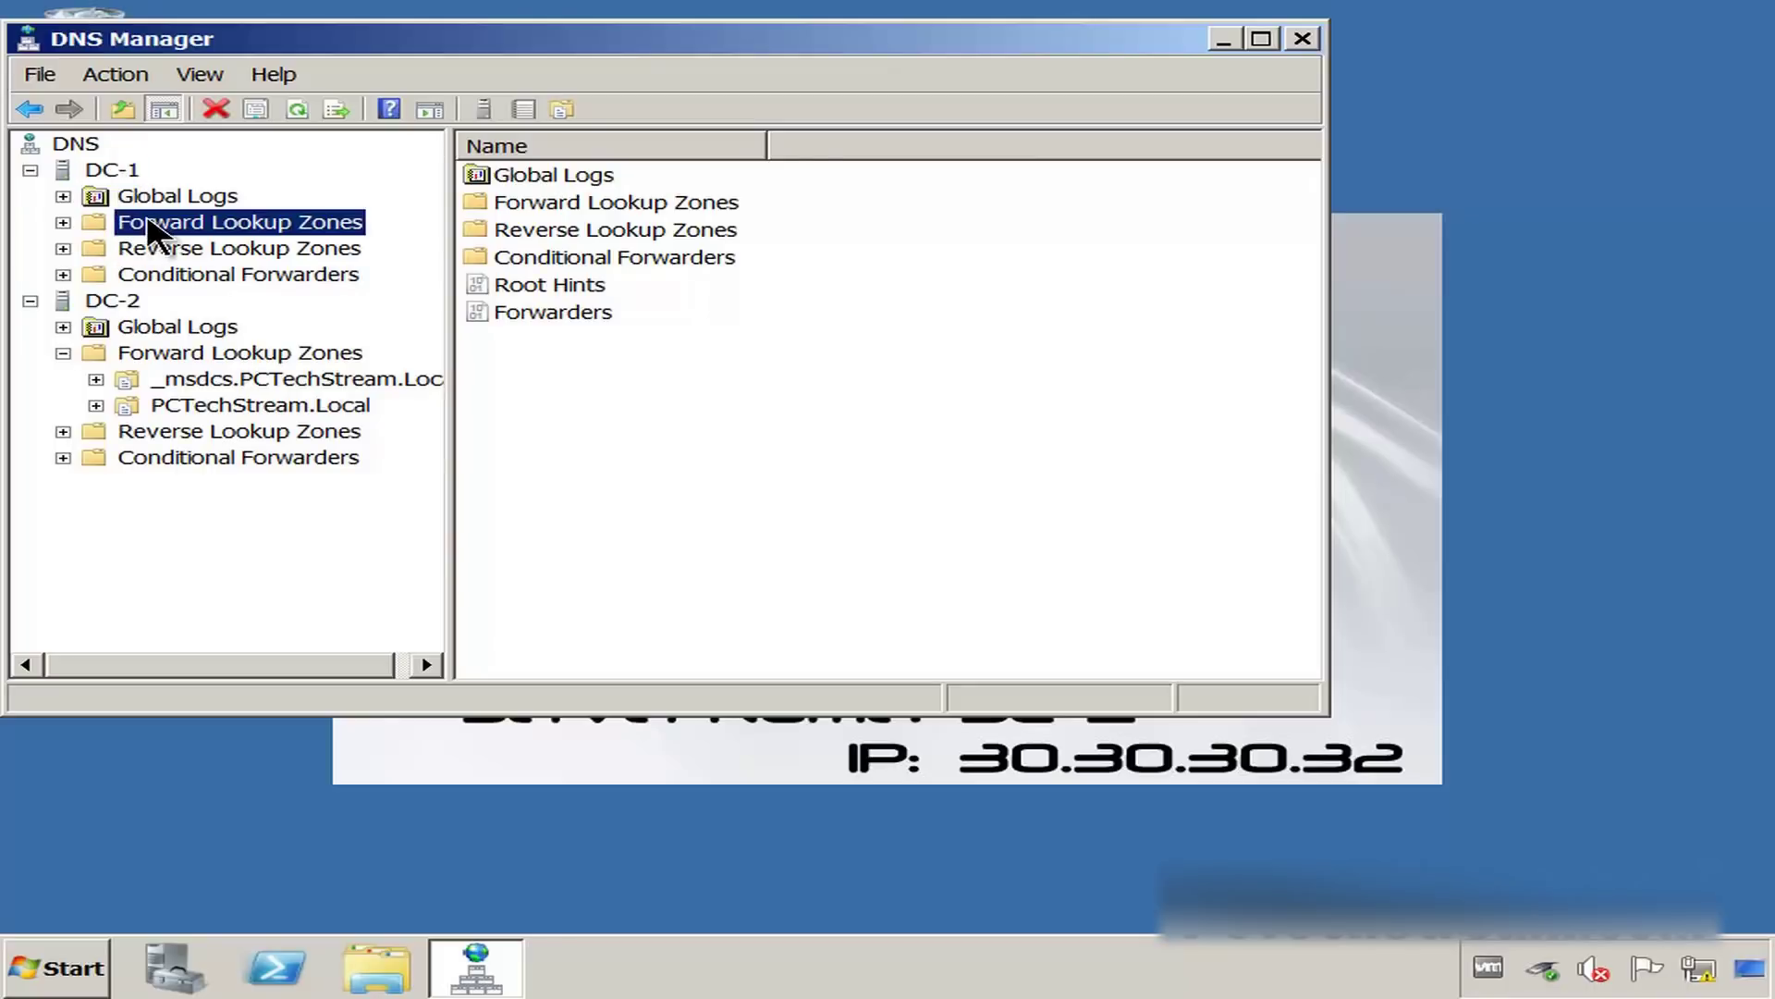
left_click(63, 222)
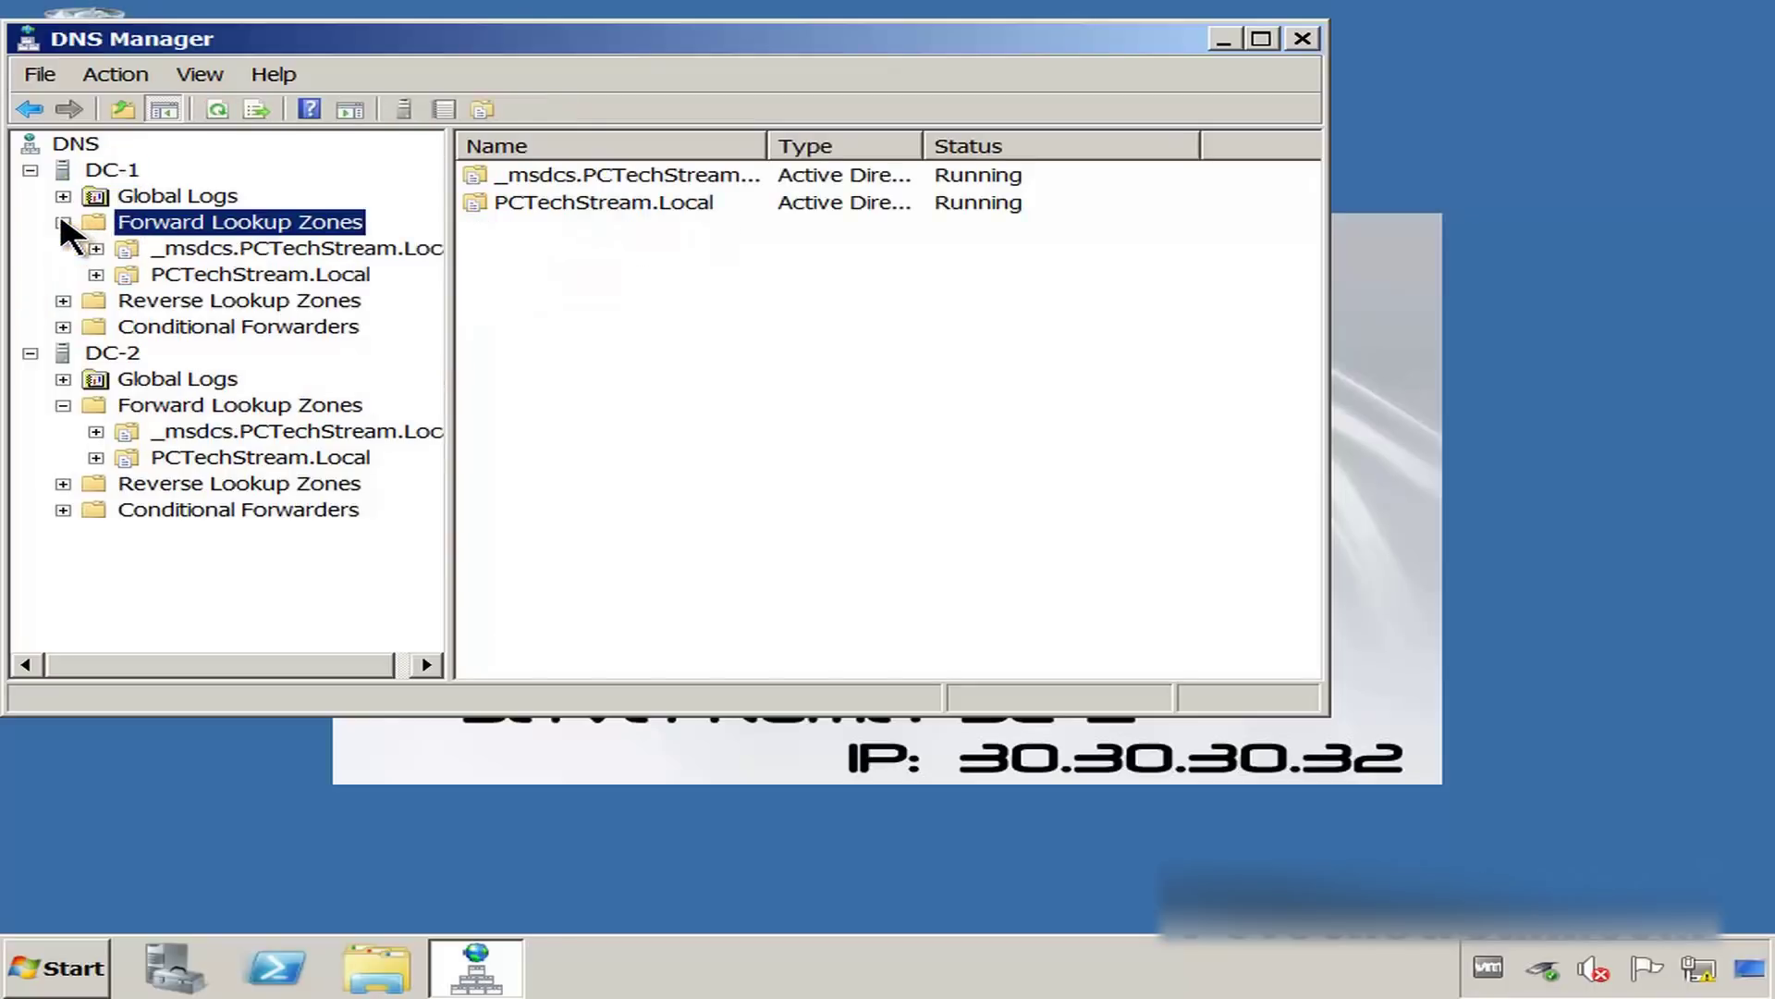
left_click(246, 275)
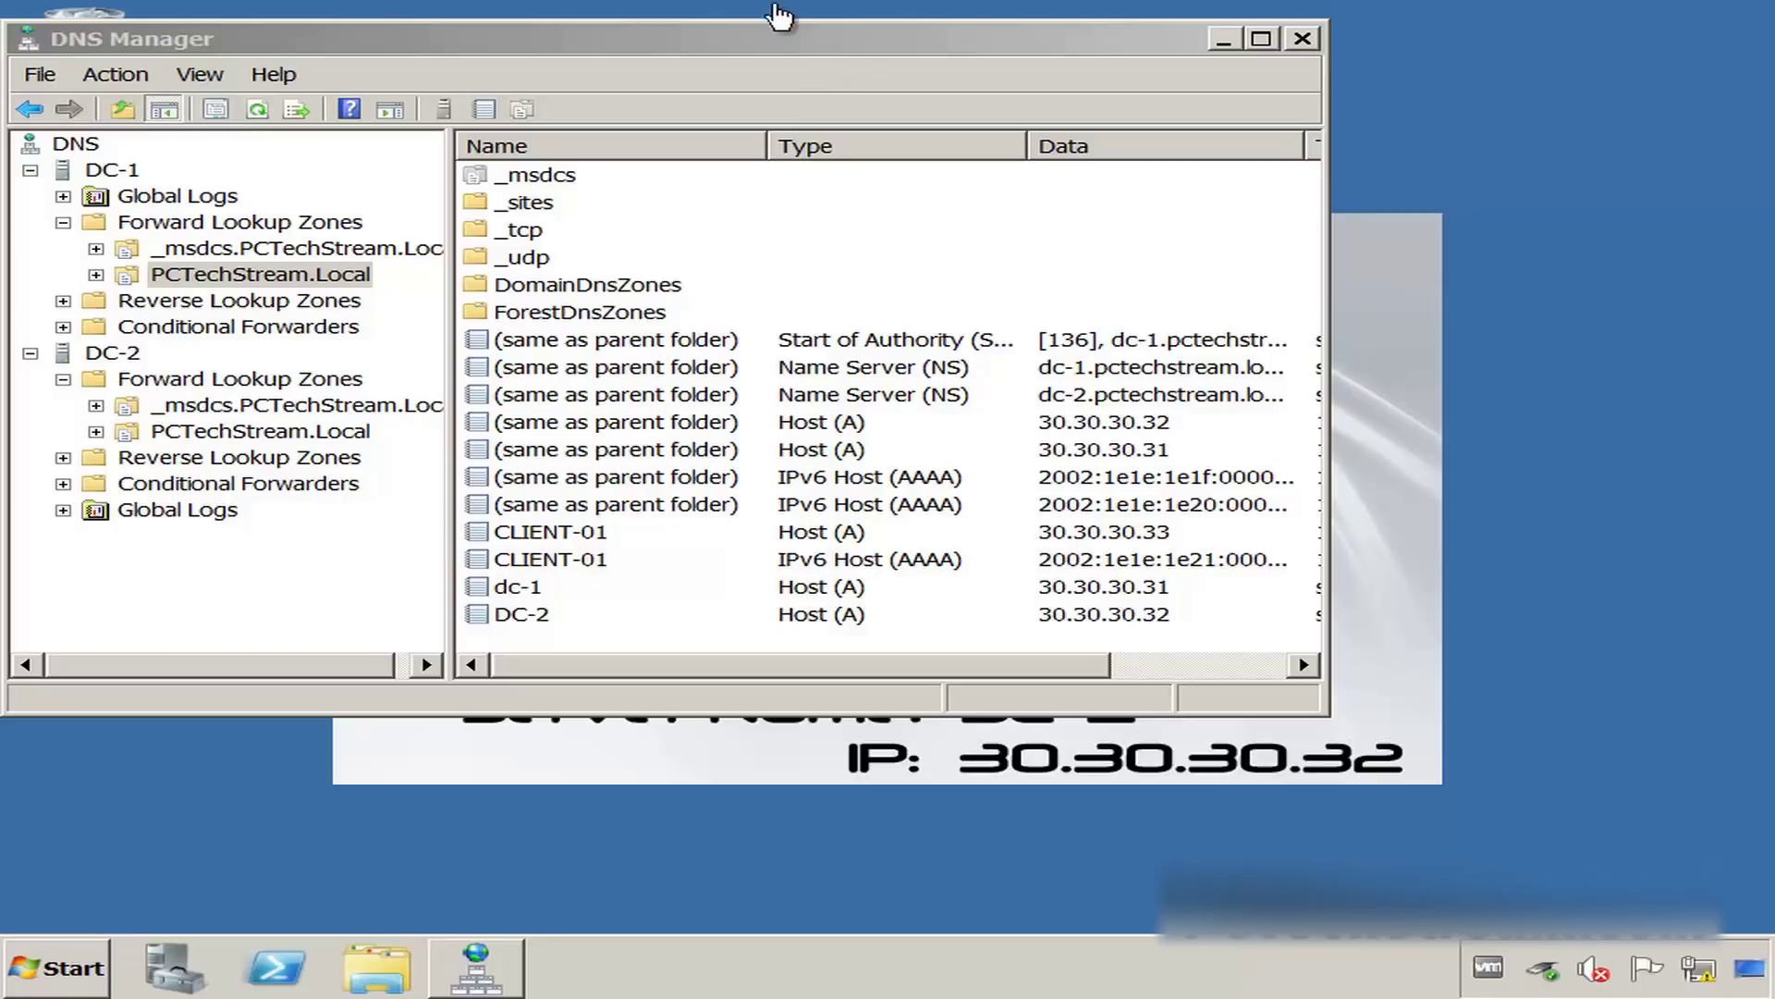
- Point out the DC-2 host record in DC-1's zone, then minimize DNS Manager
left_click(726, 58)
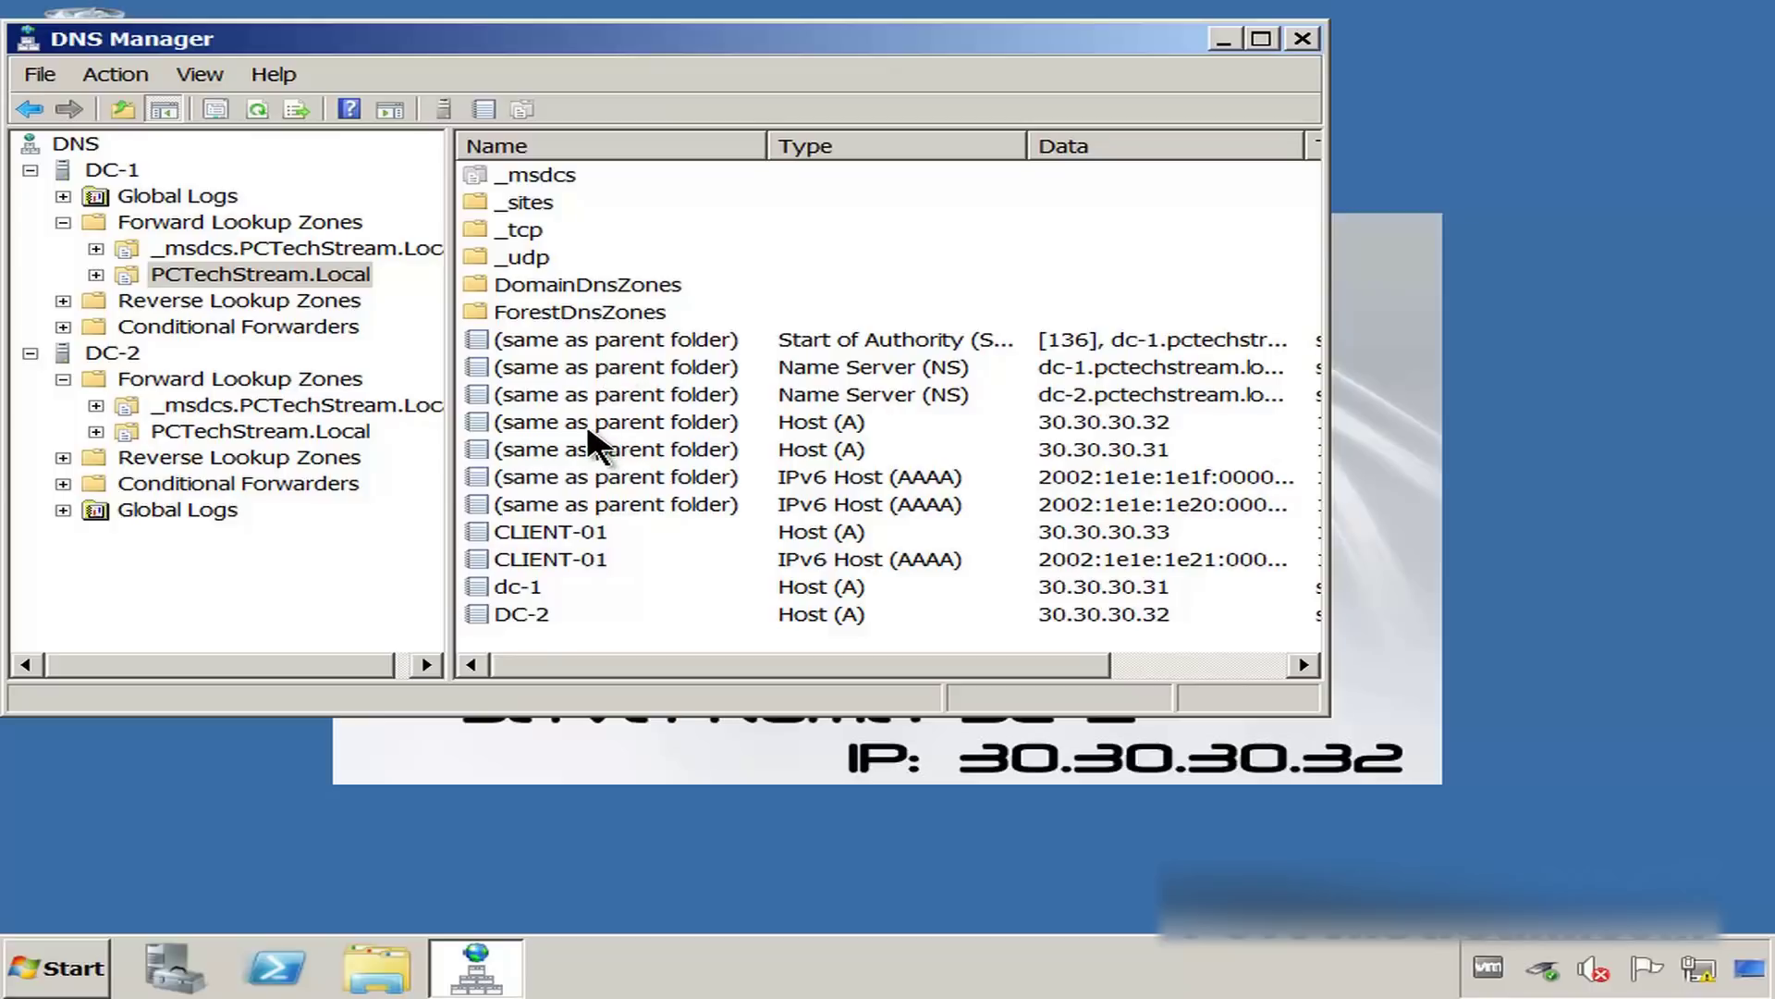
left_click(547, 622)
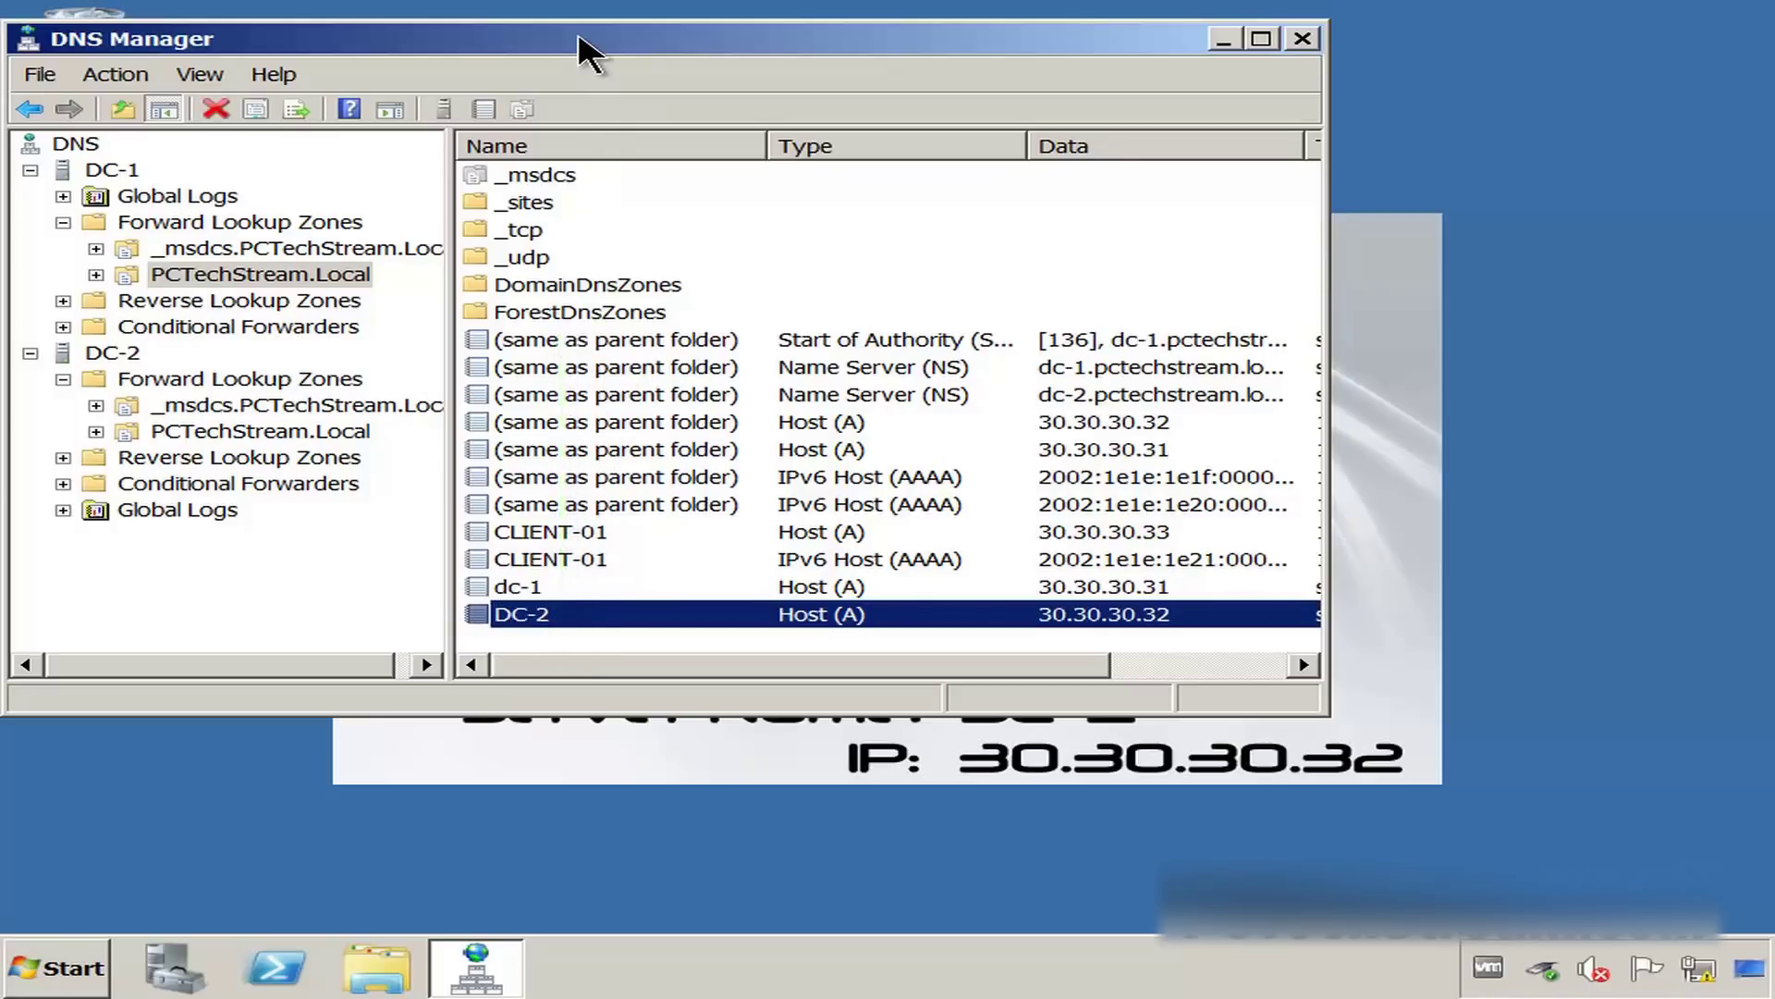
left_click(560, 638)
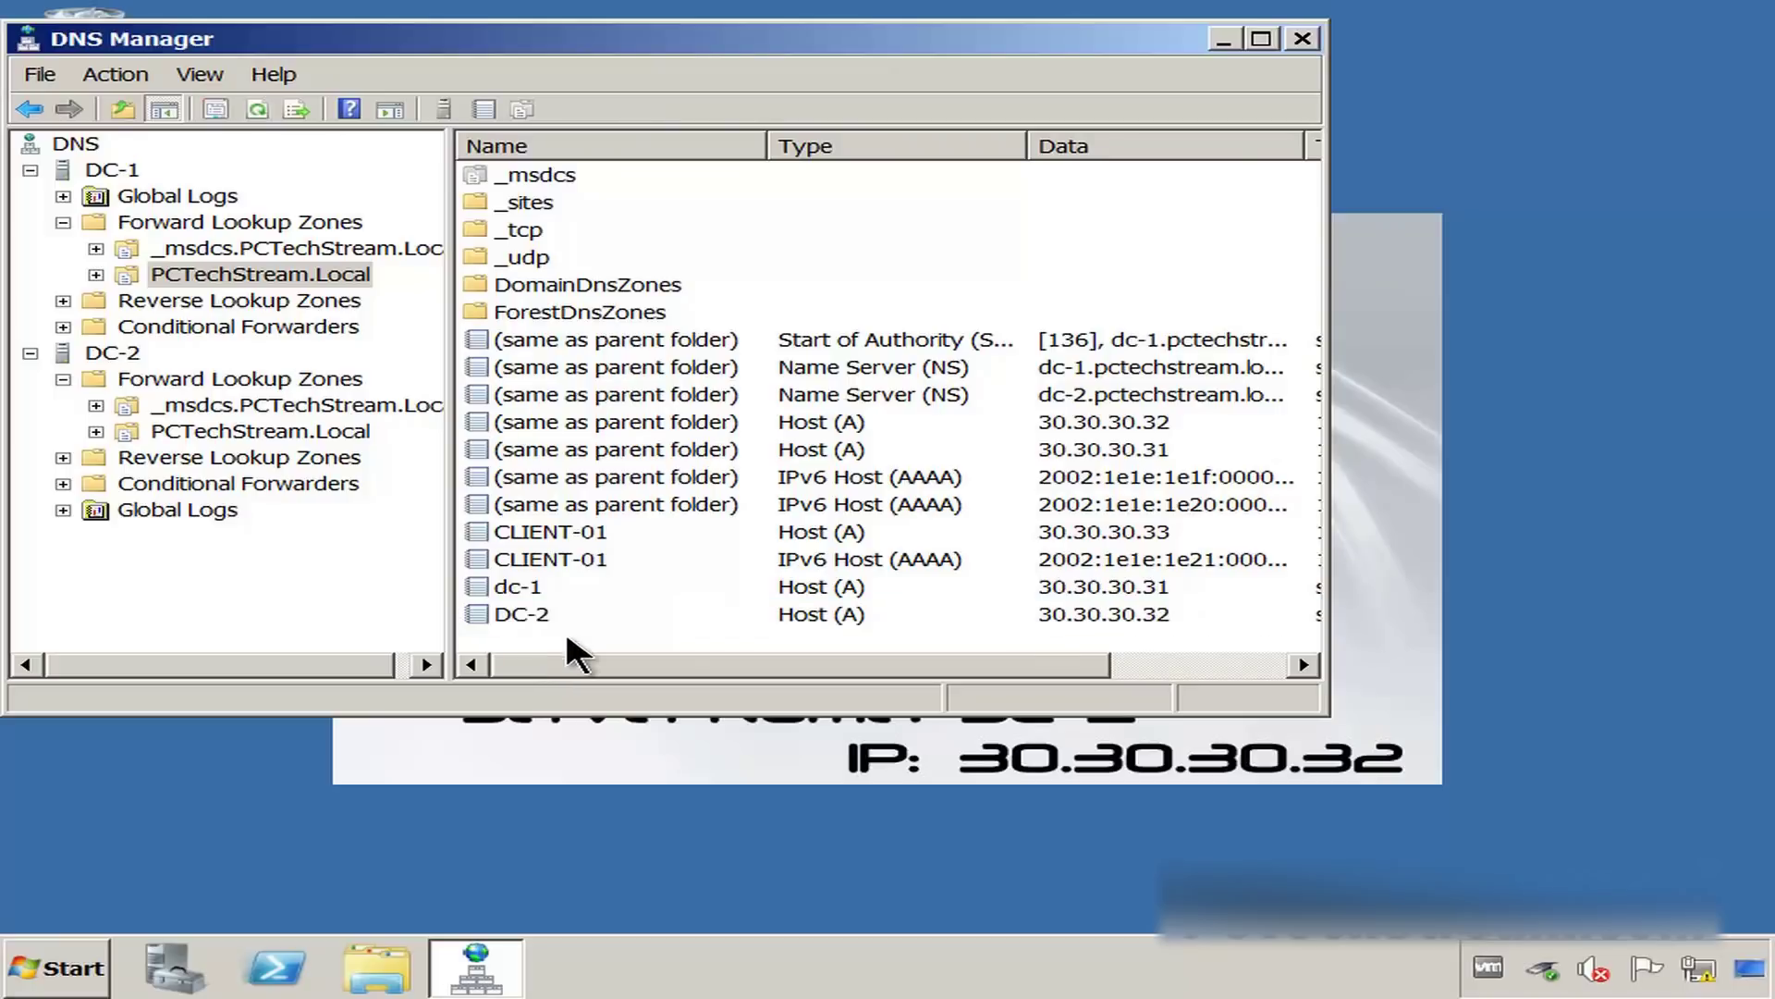
left_click(1224, 41)
- Launch Active Directory Users and Computers from the Start menu
left_click(72, 971)
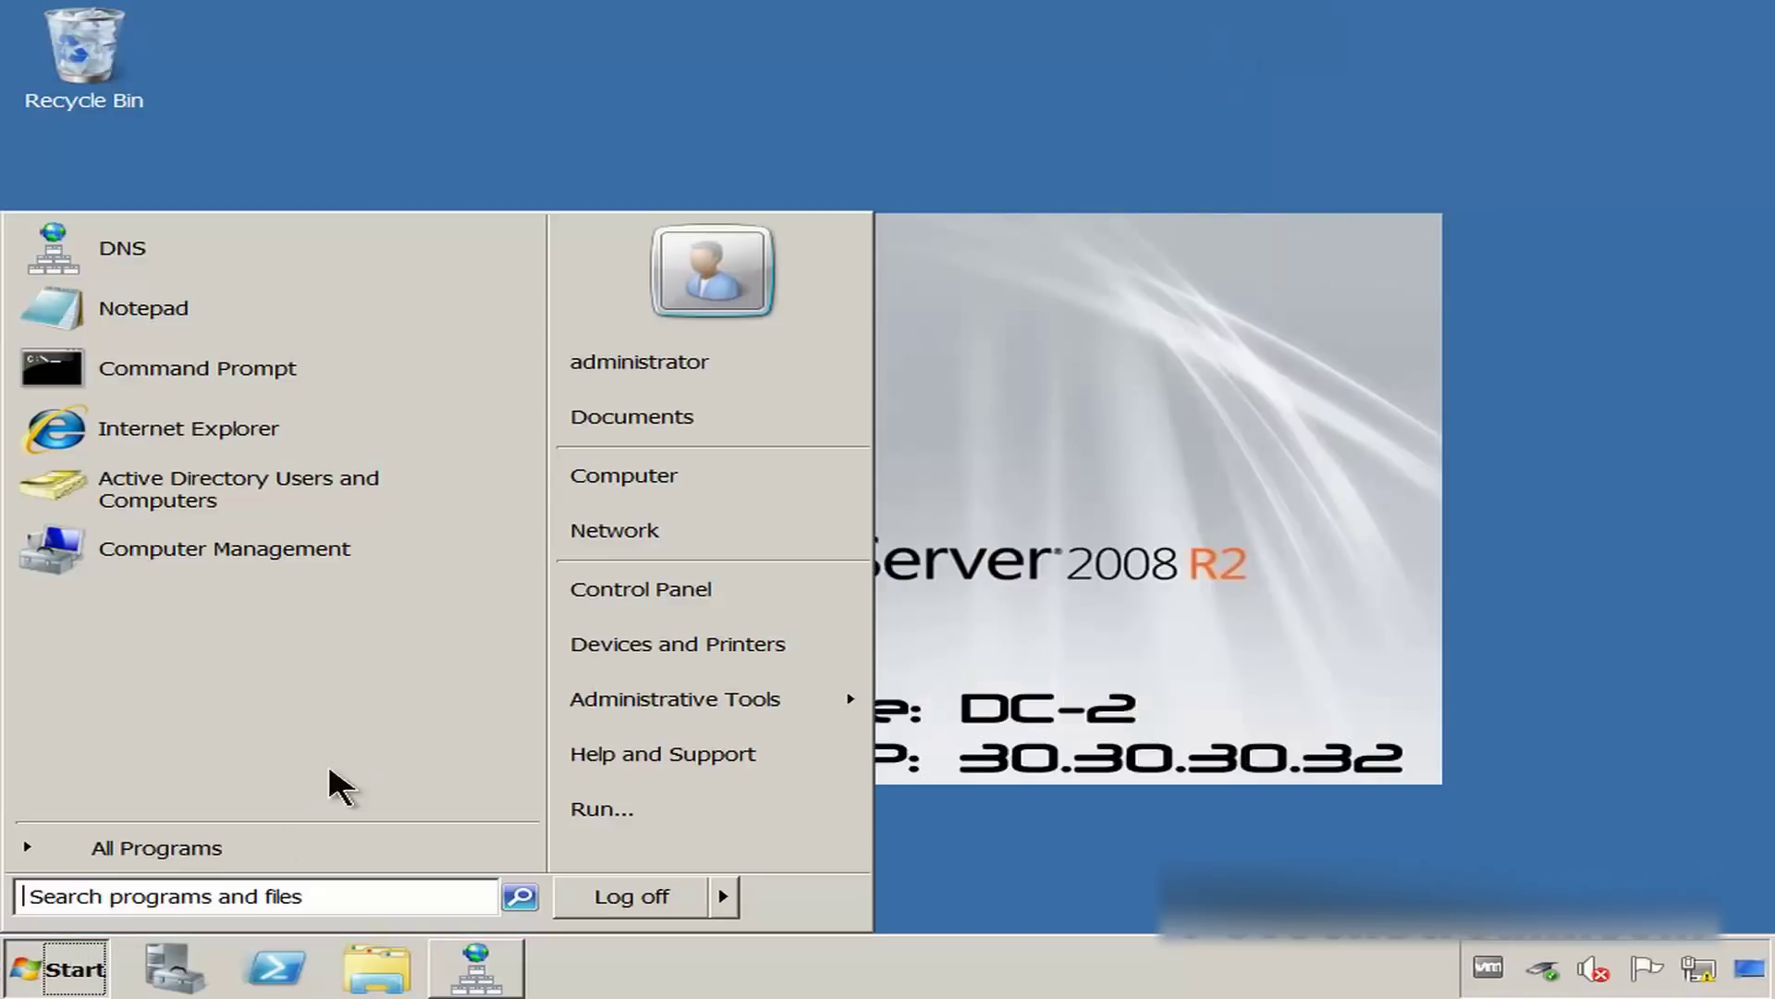
mouse_move(666, 704)
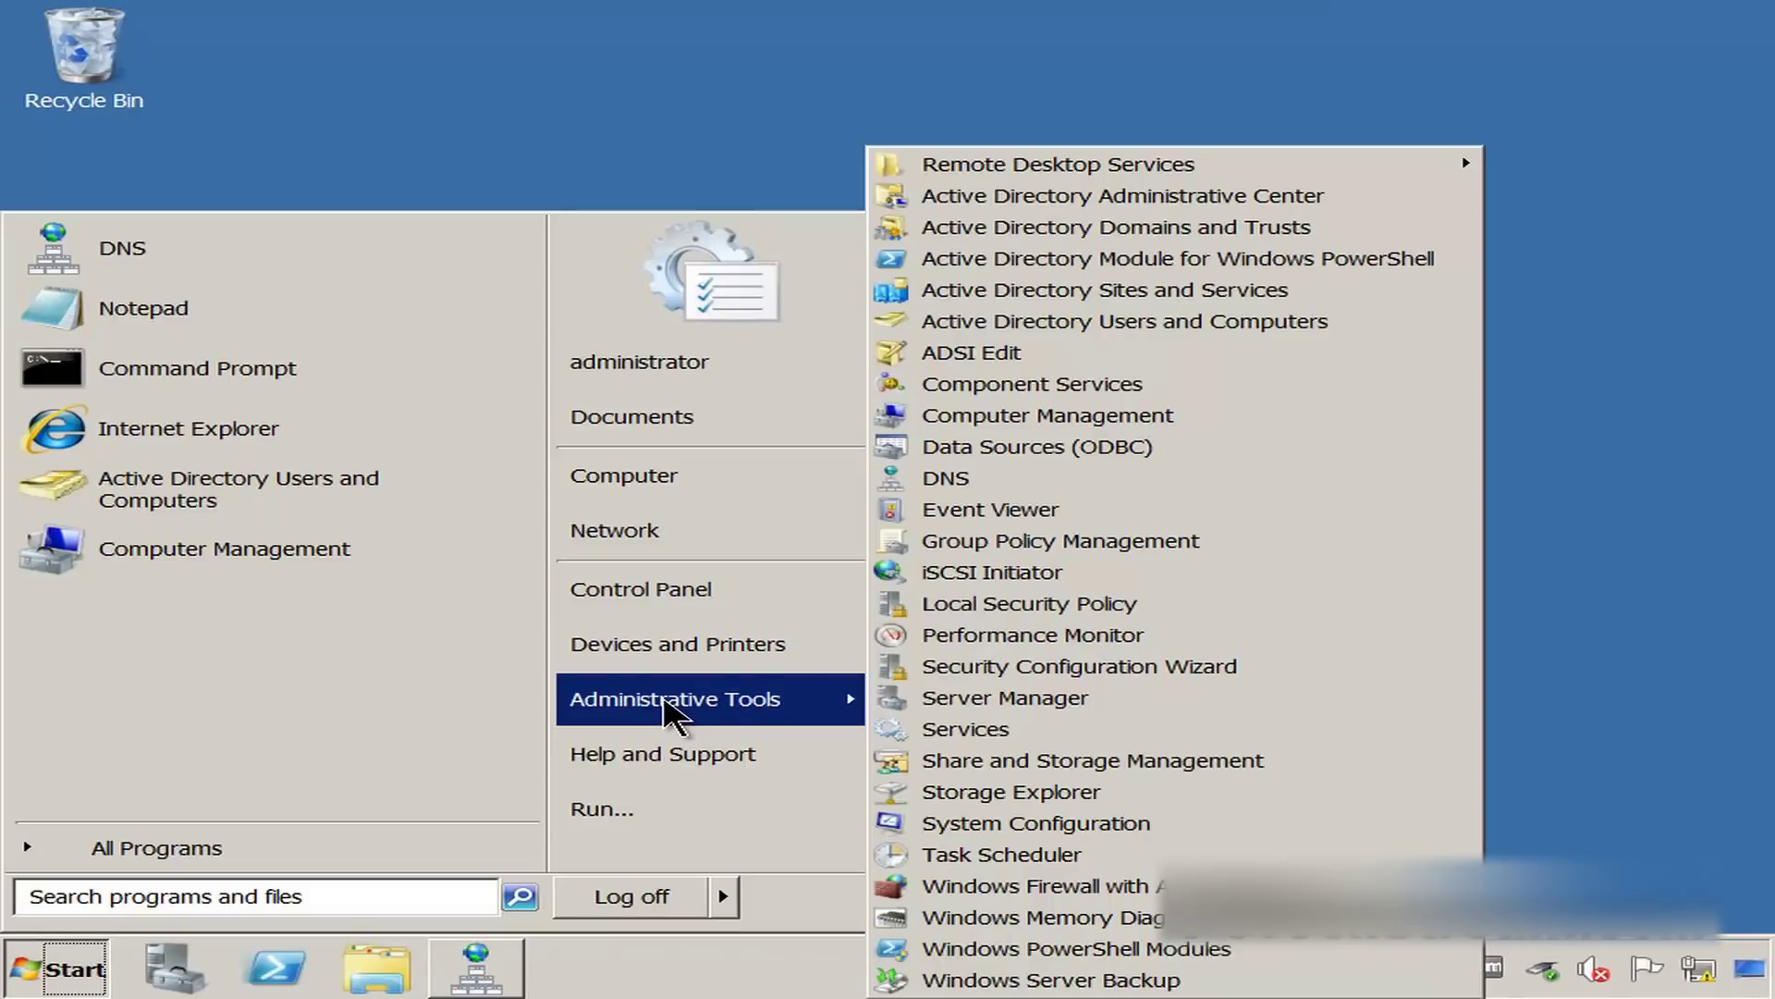
left_click(1107, 324)
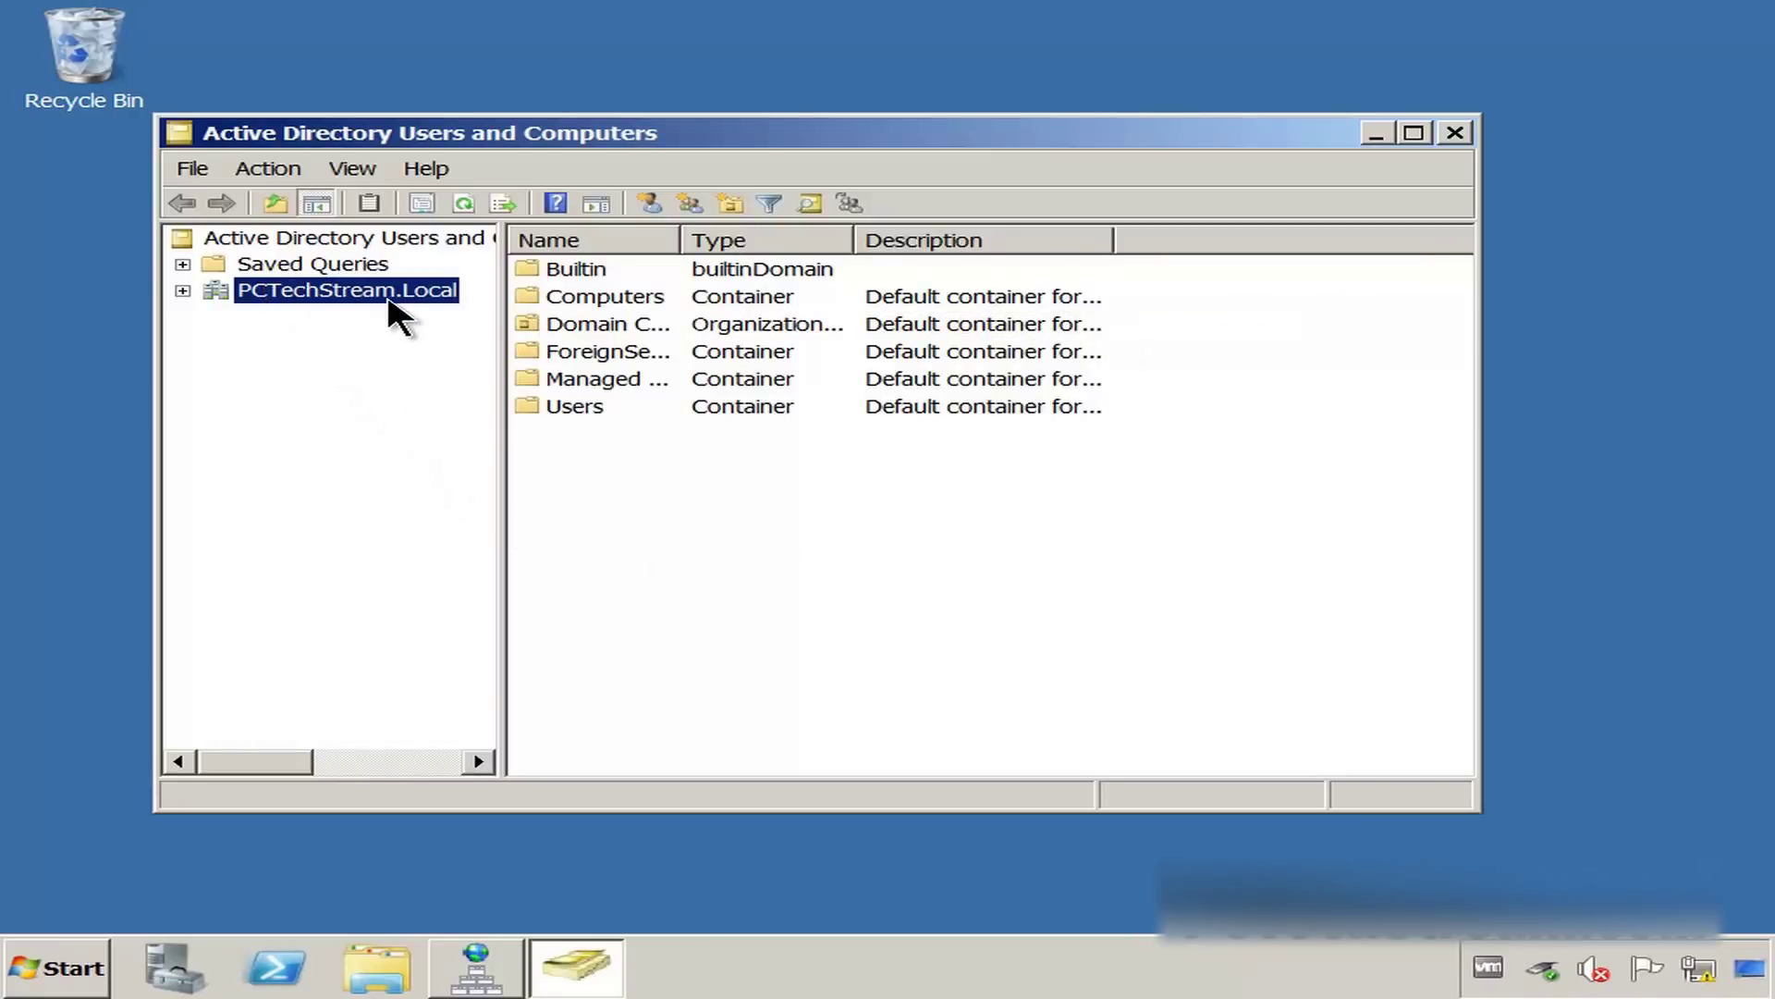
- Check Domain Controllers for DC-1 and DC-2, then view Computers listing CLIENT-01
left_click(184, 291)
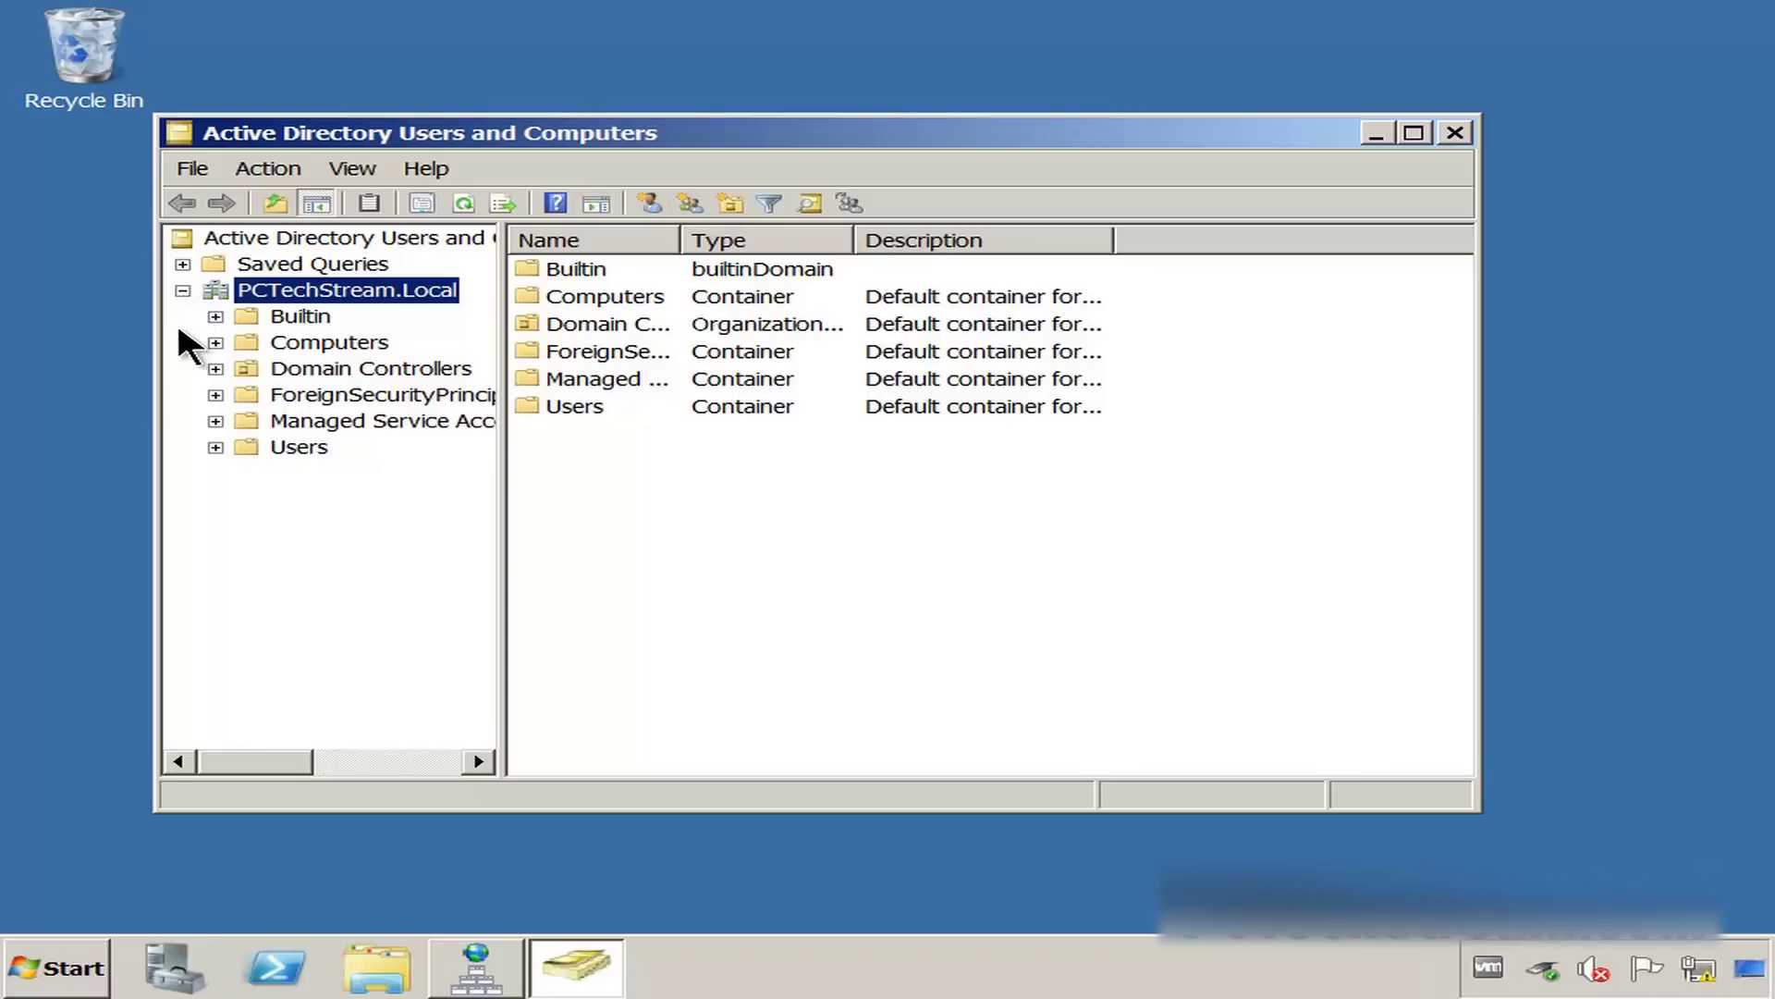
left_click(317, 349)
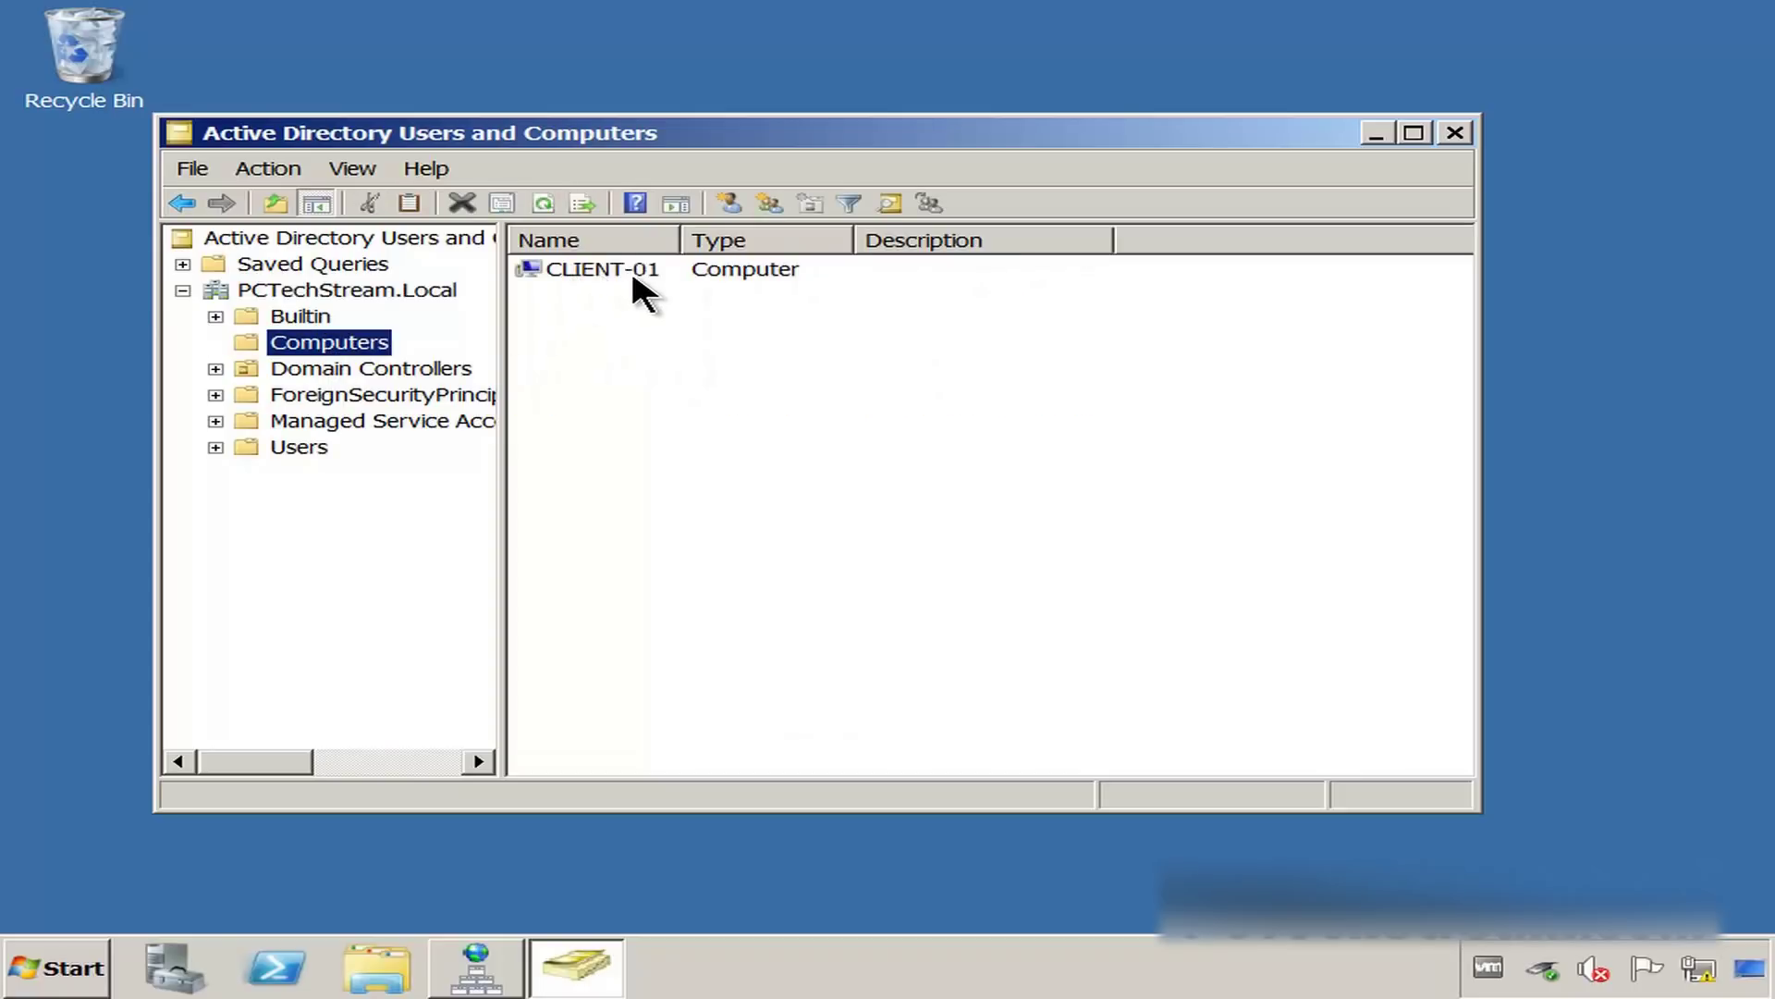
left_click(339, 374)
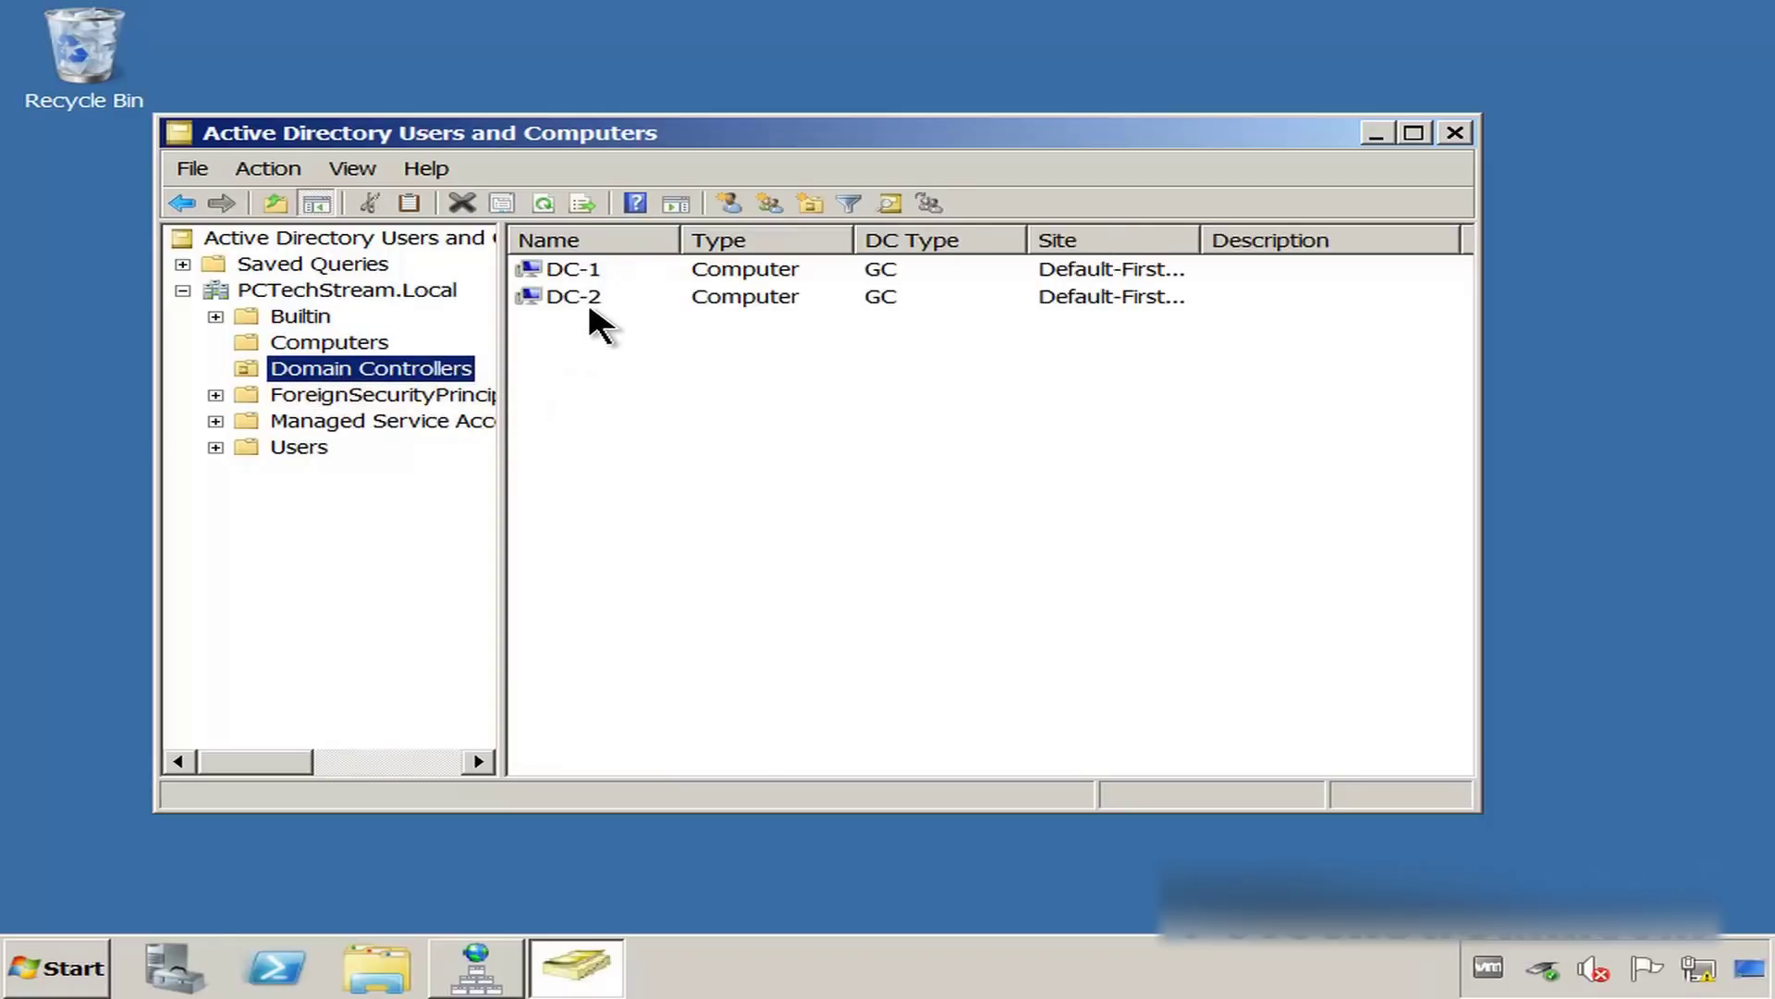
left_click(366, 340)
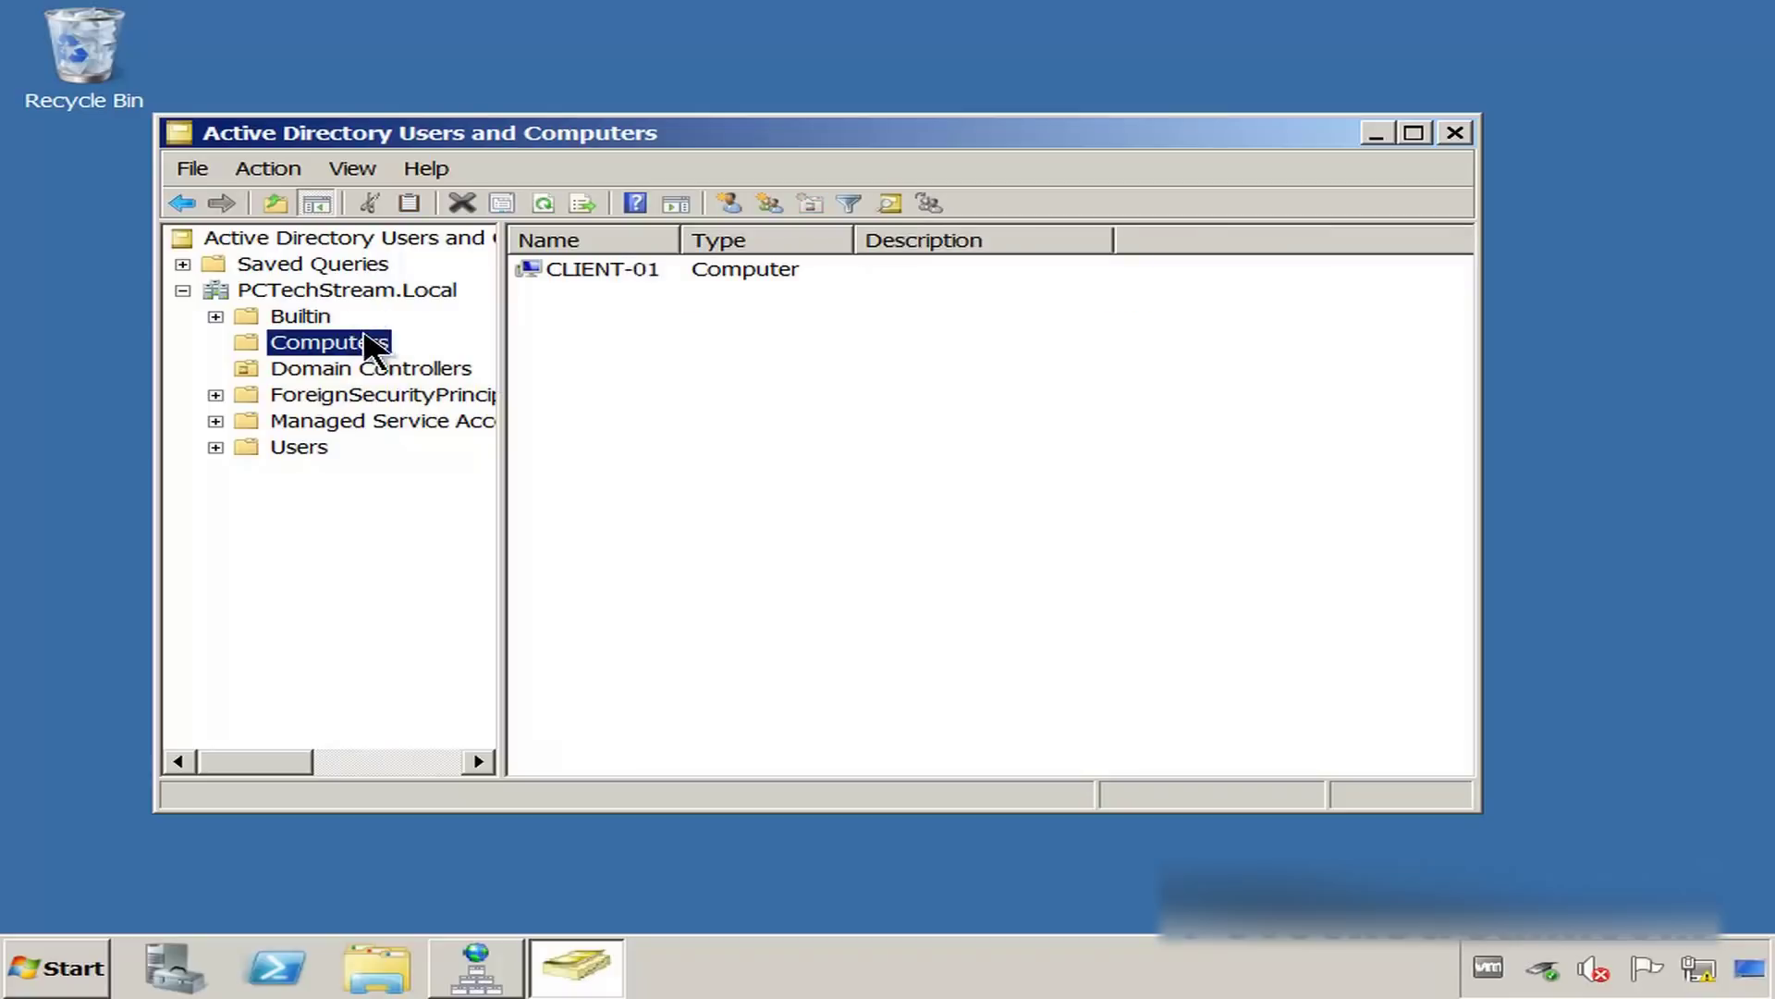
left_click(639, 359)
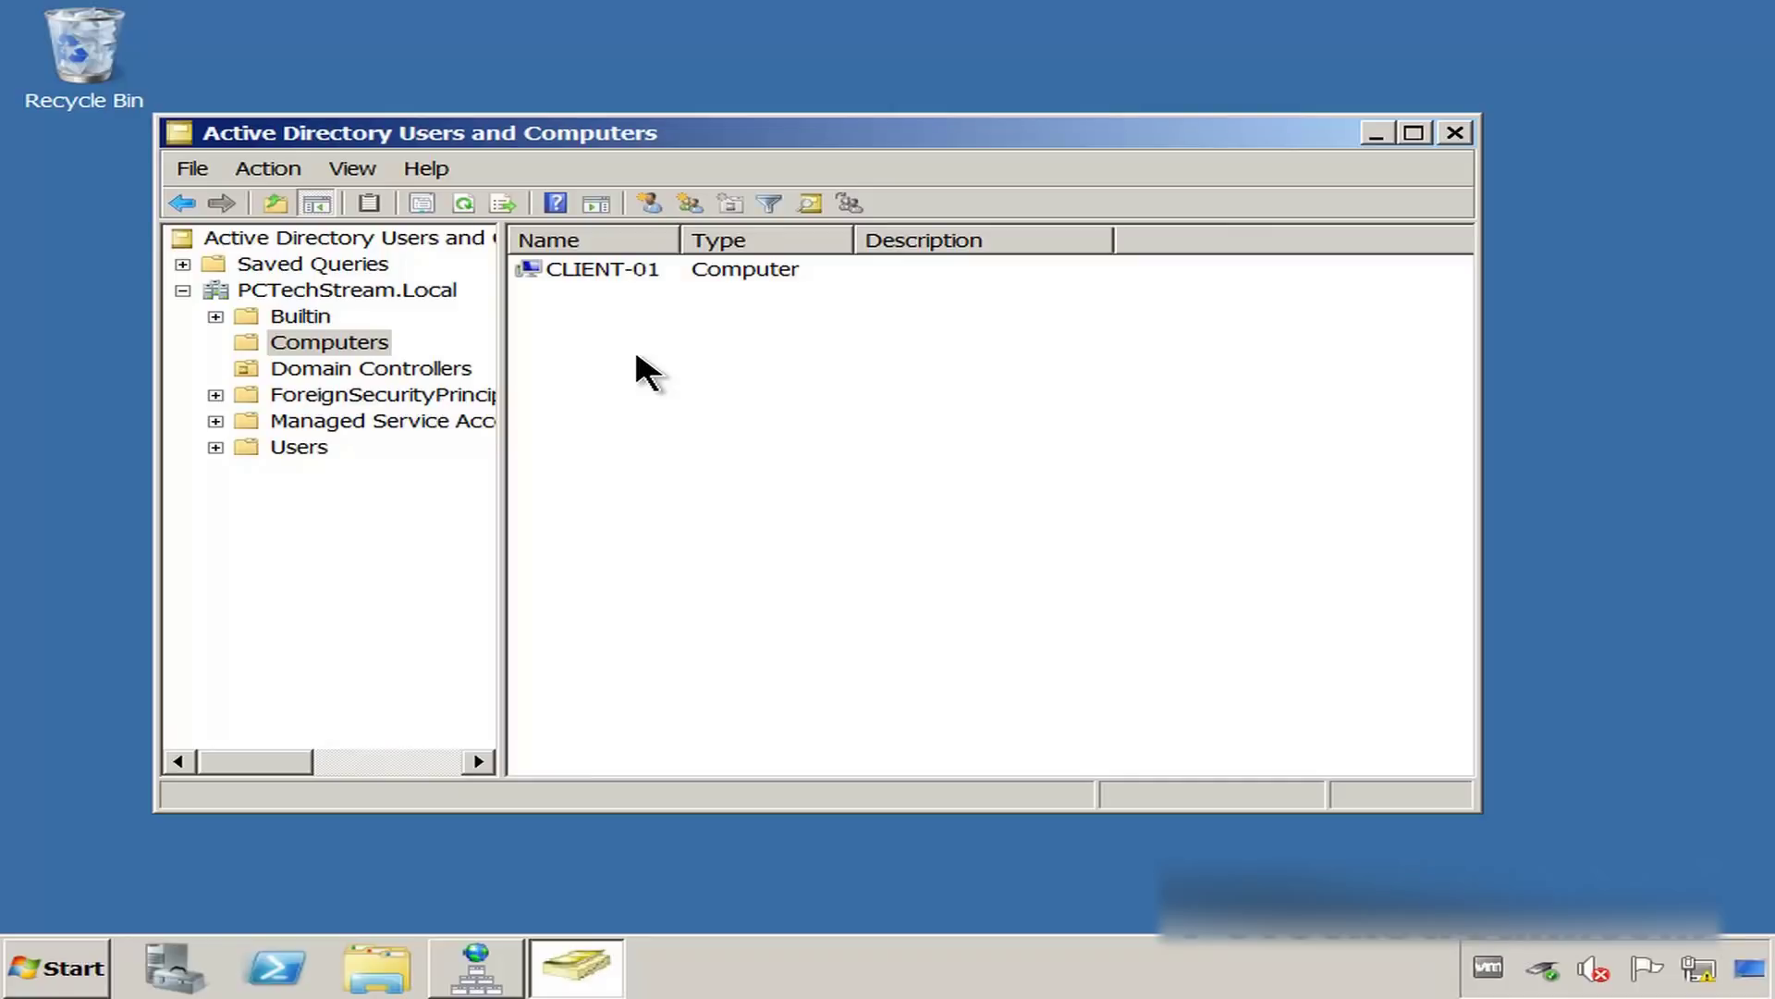
- Create a computer account named TEST in the Computers container and select it
right_click(636, 357)
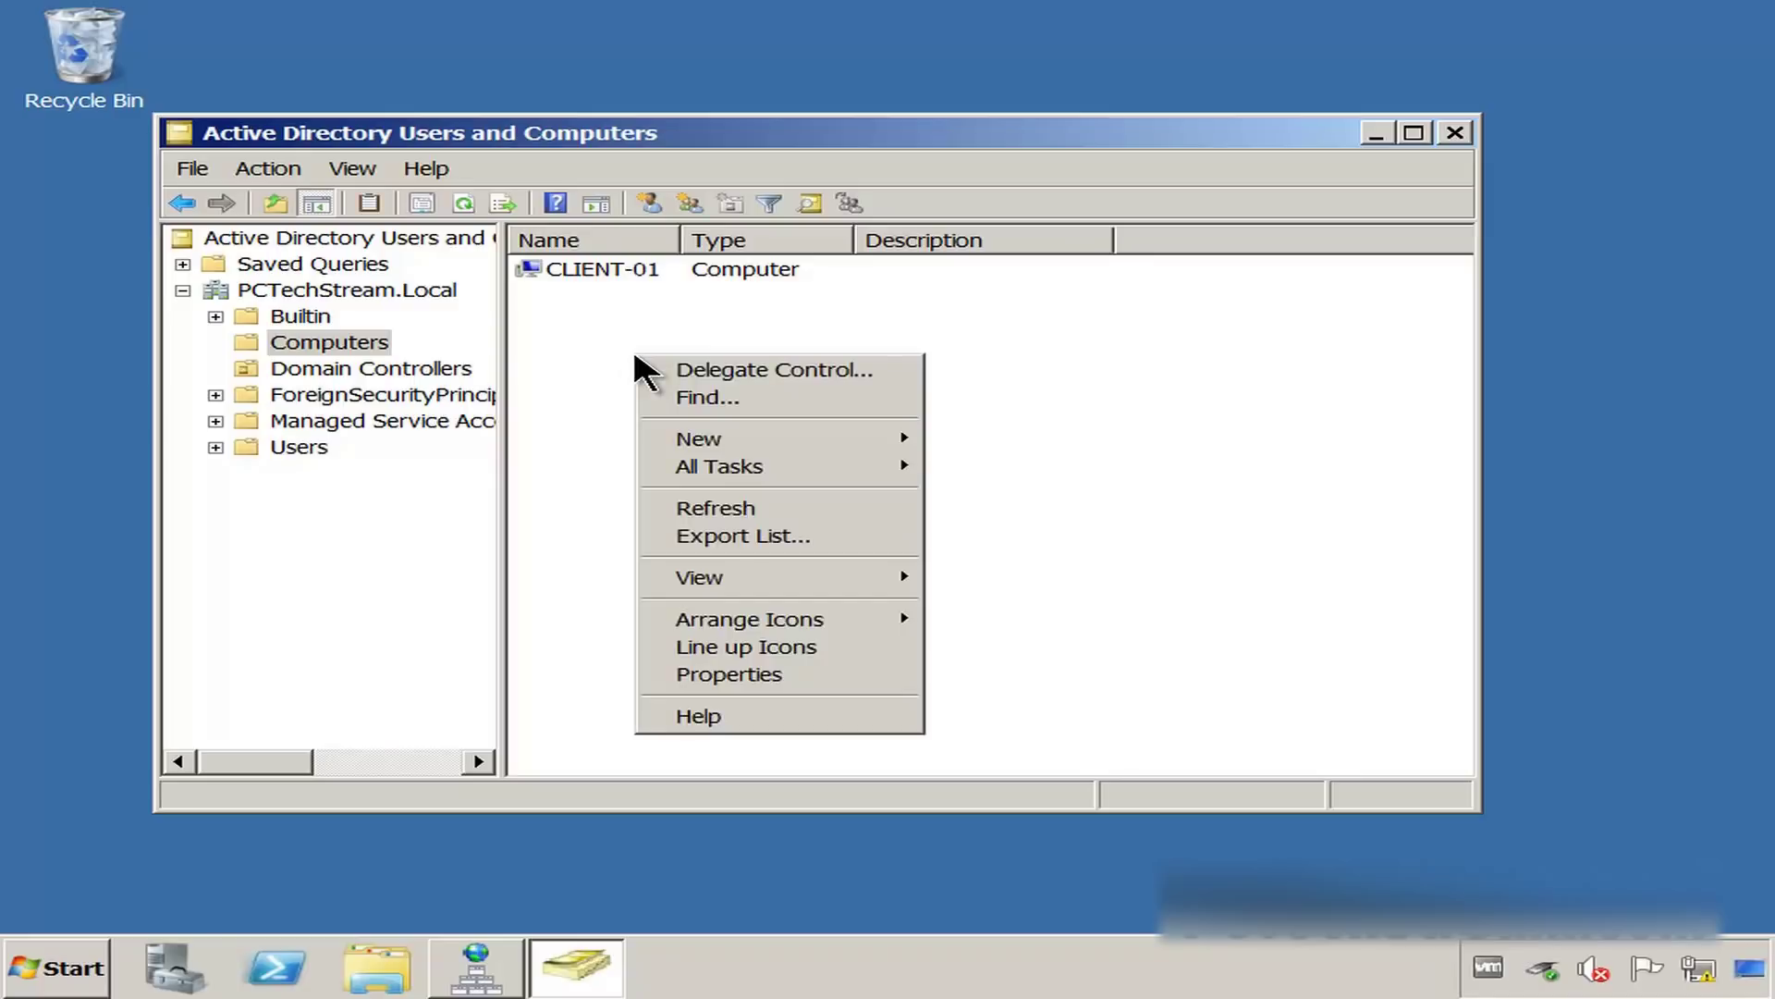
mouse_move(781, 442)
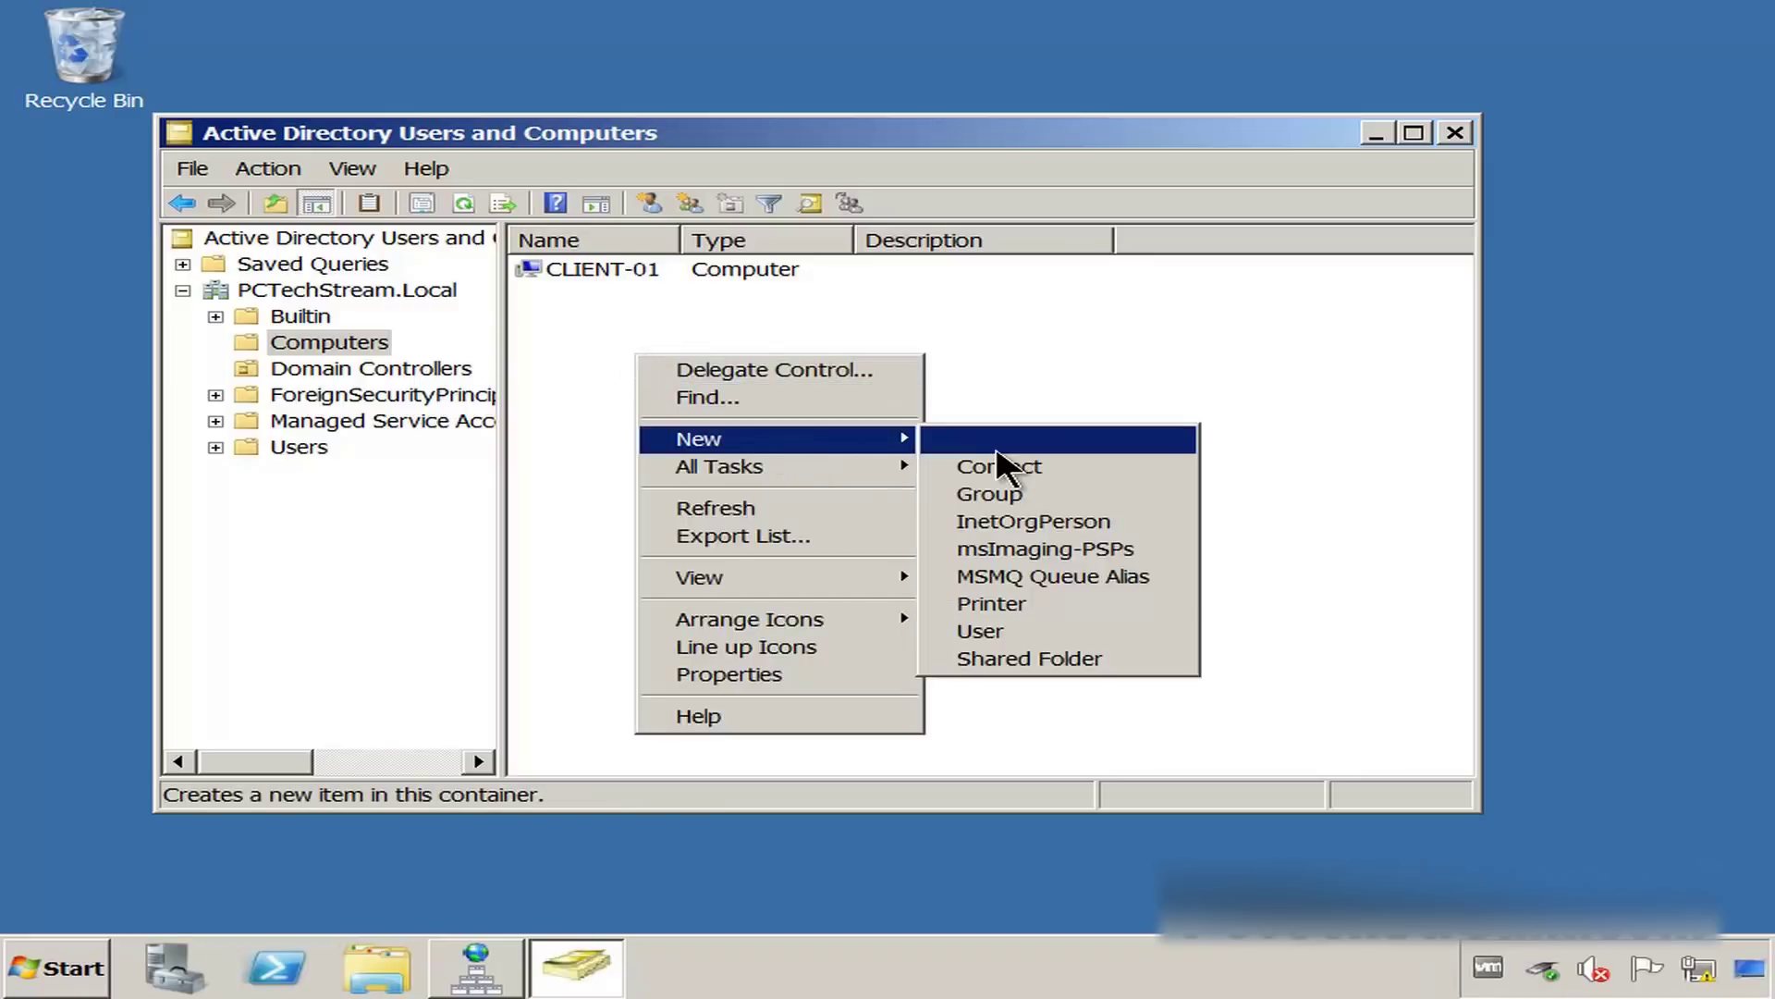
left_click(1010, 444)
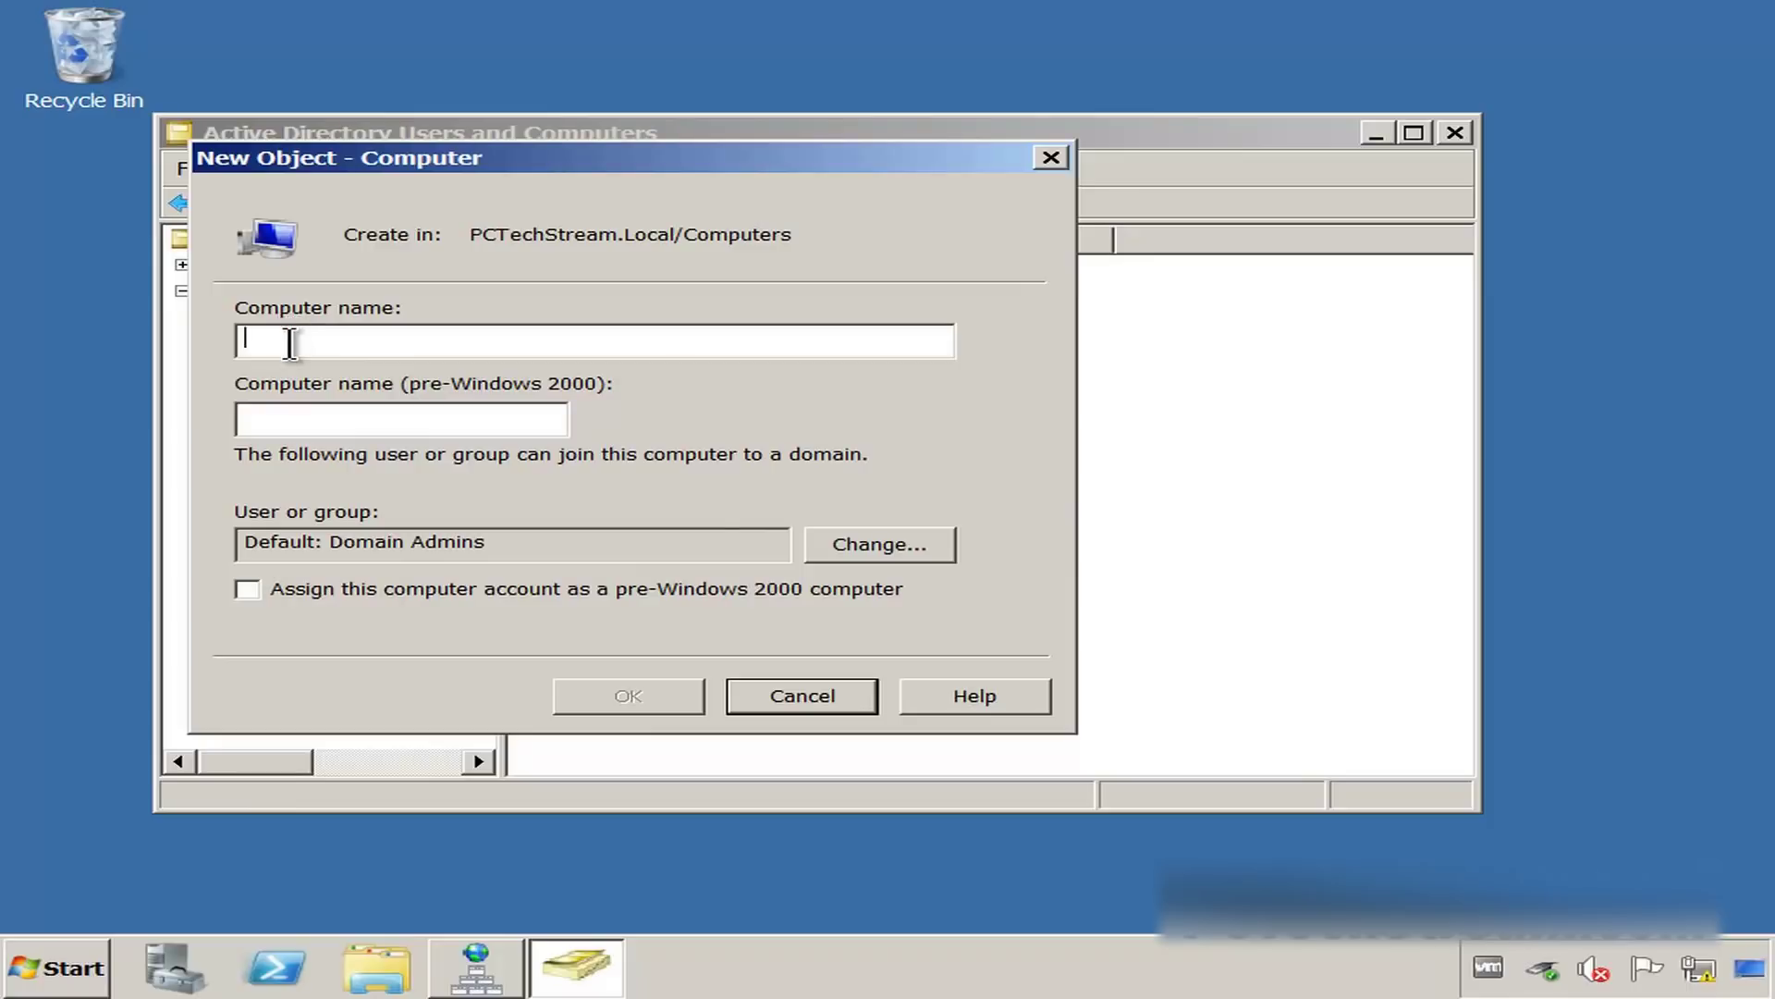
type("TR")
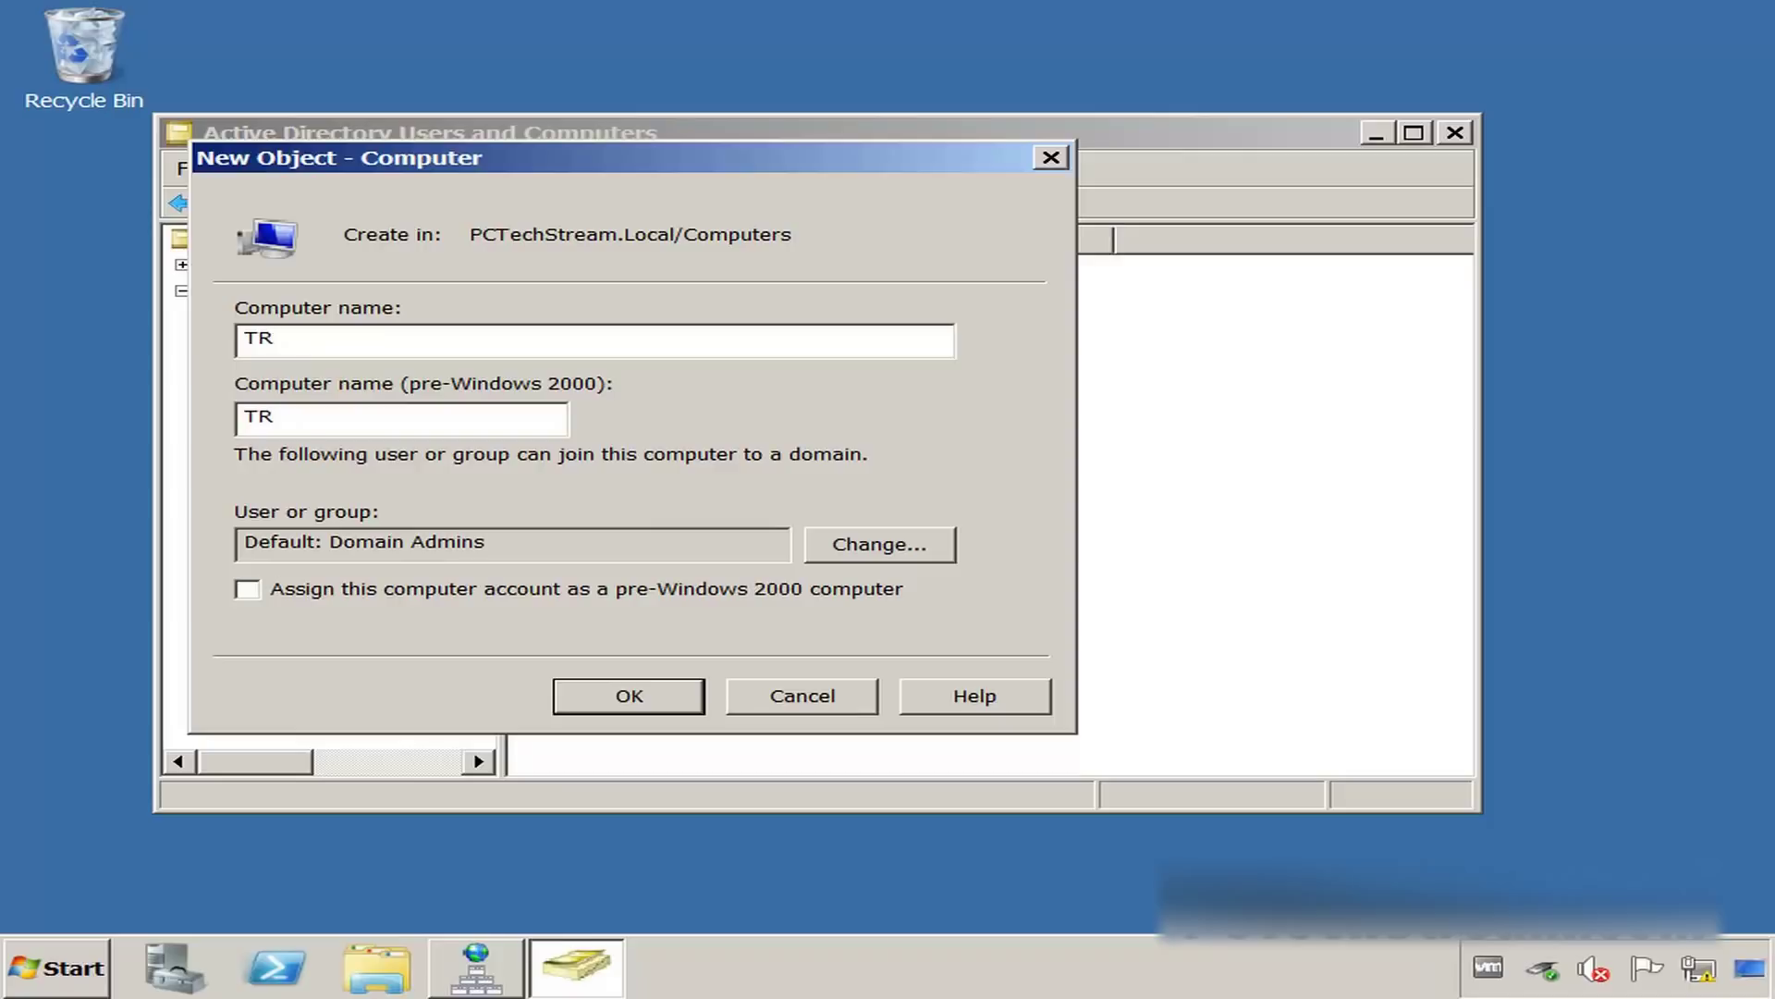
key("BackSpace")
type("EST")
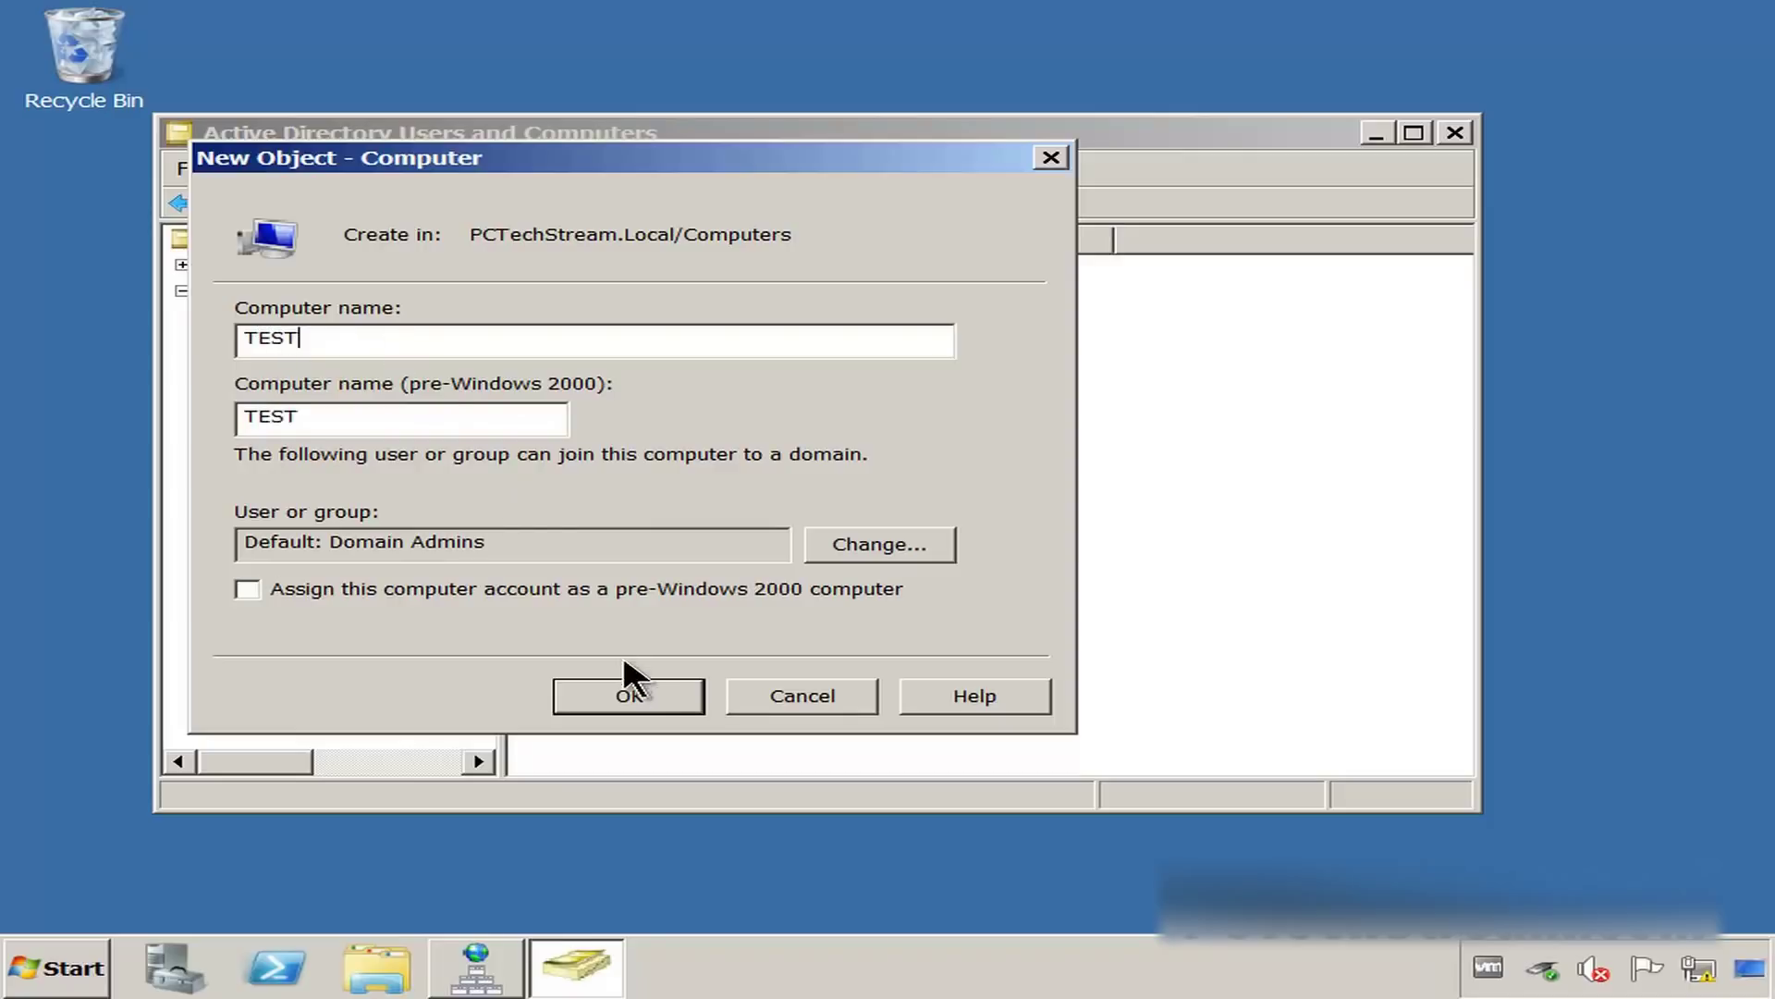
left_click(654, 688)
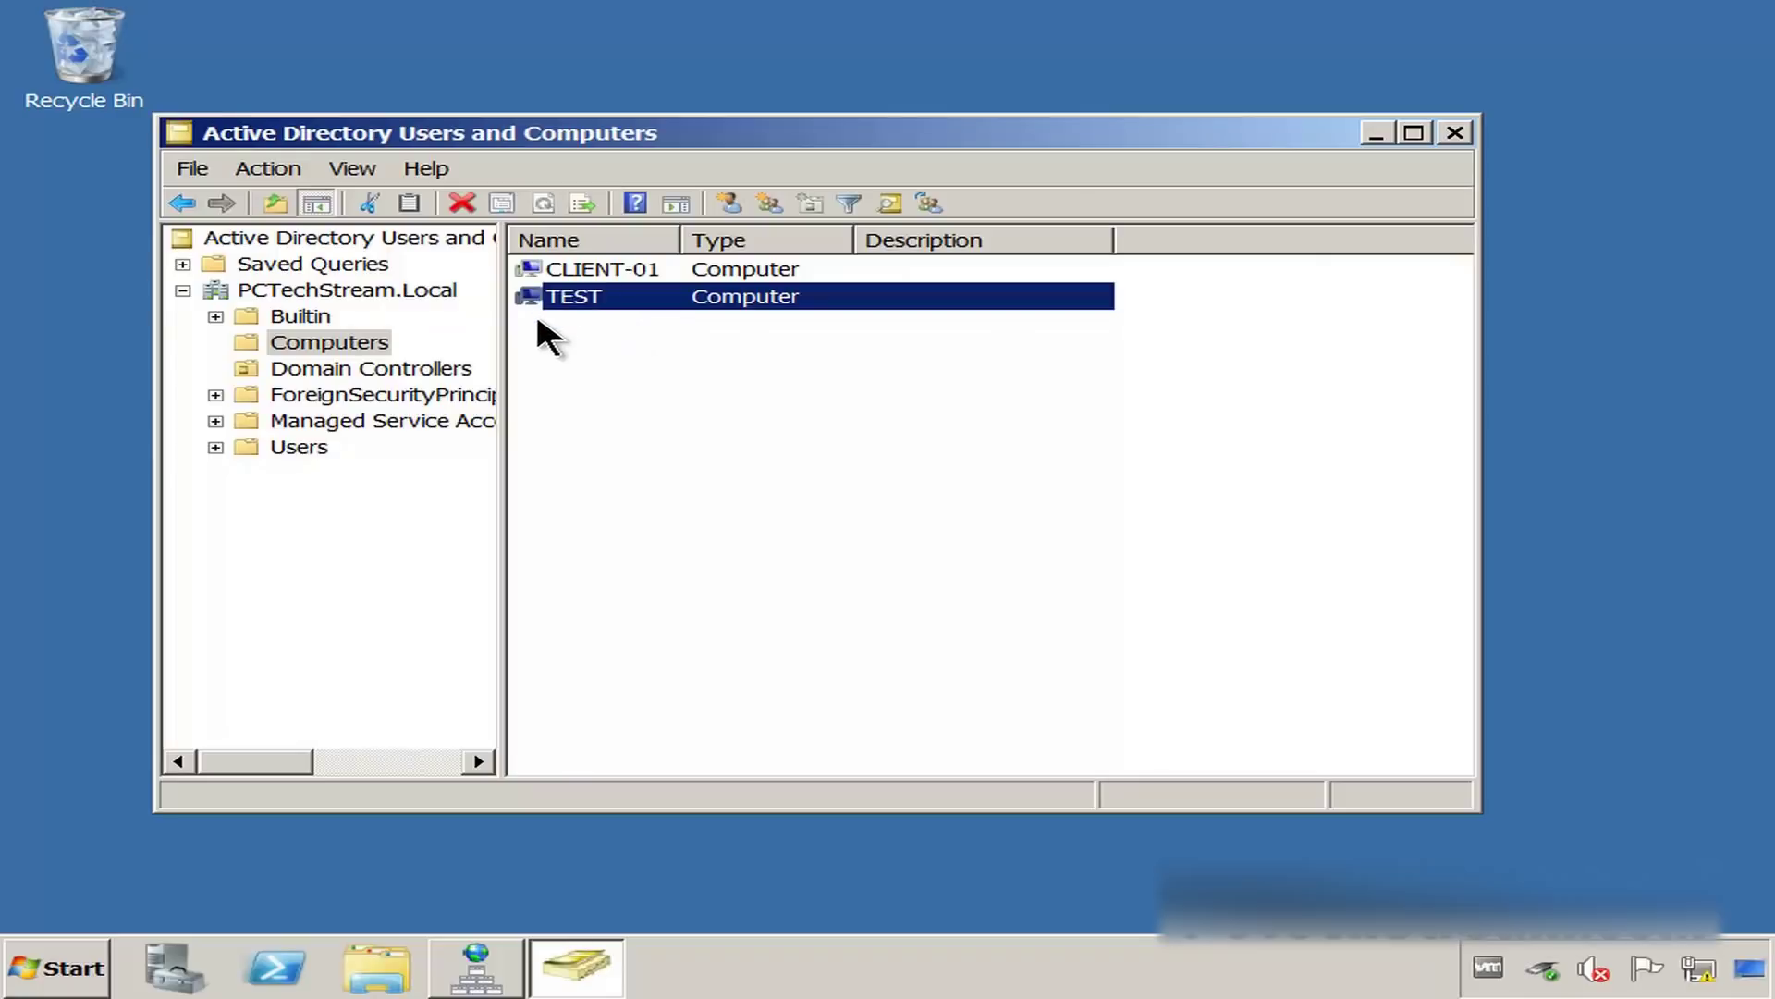
left_click(597, 336)
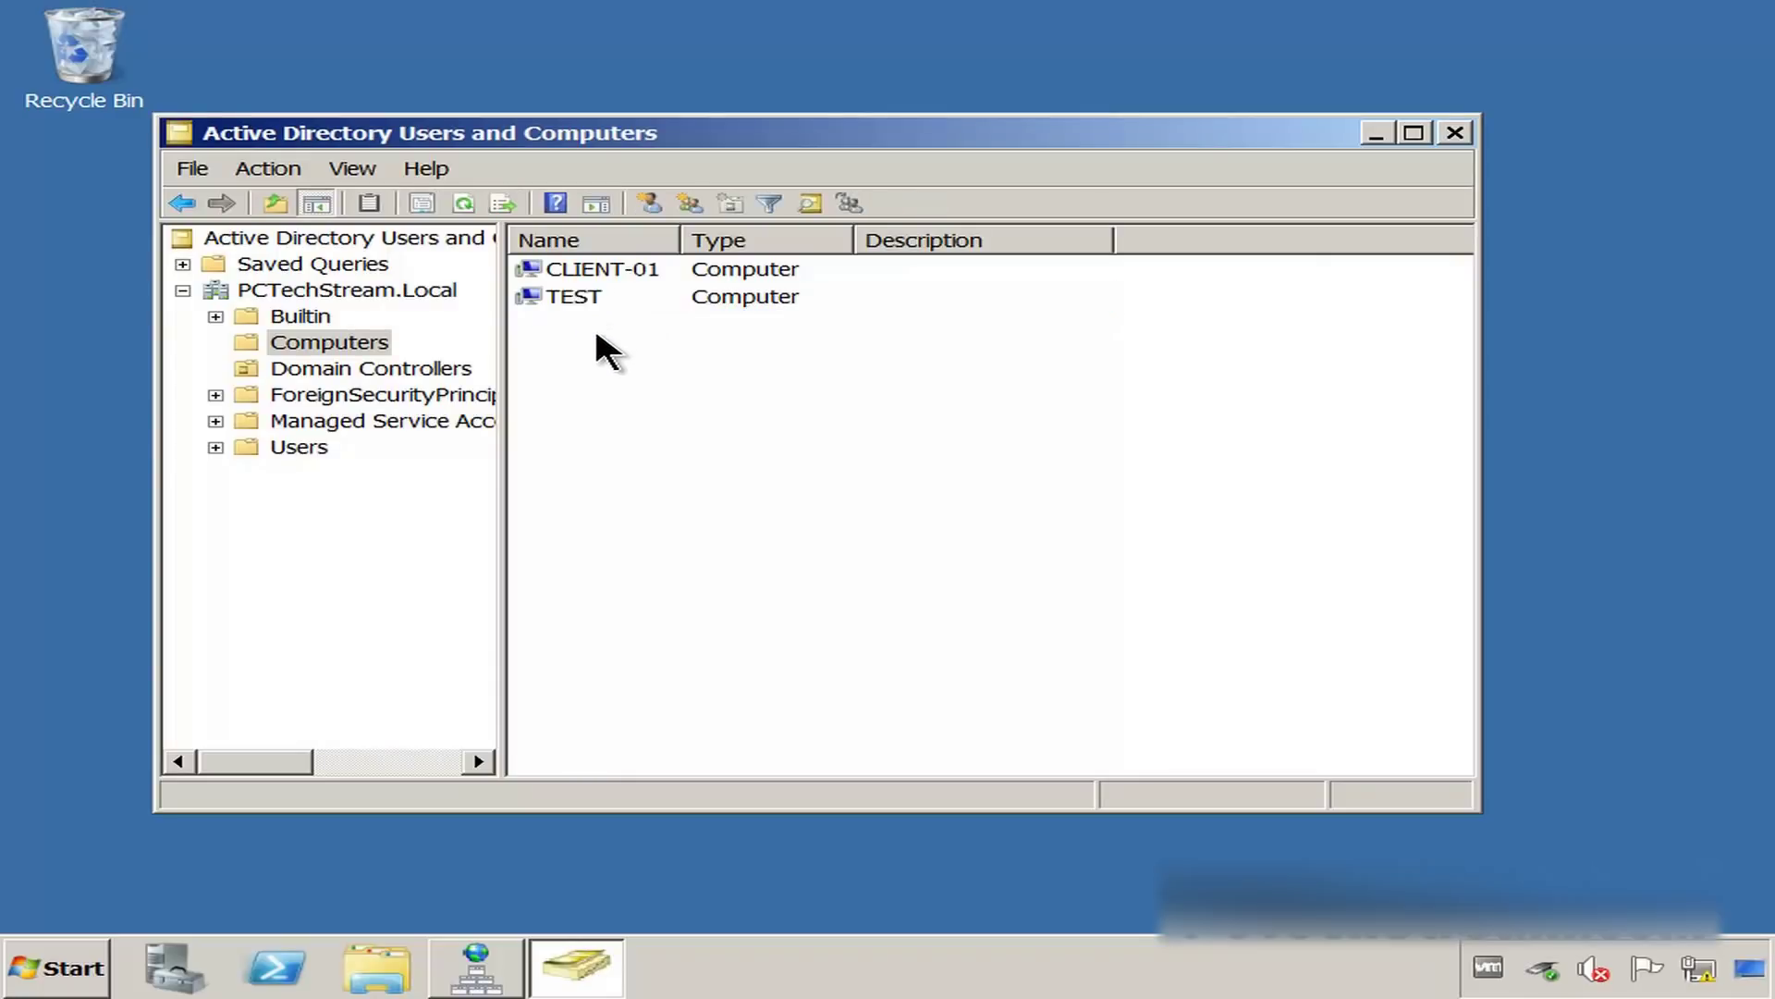
left_click(596, 298)
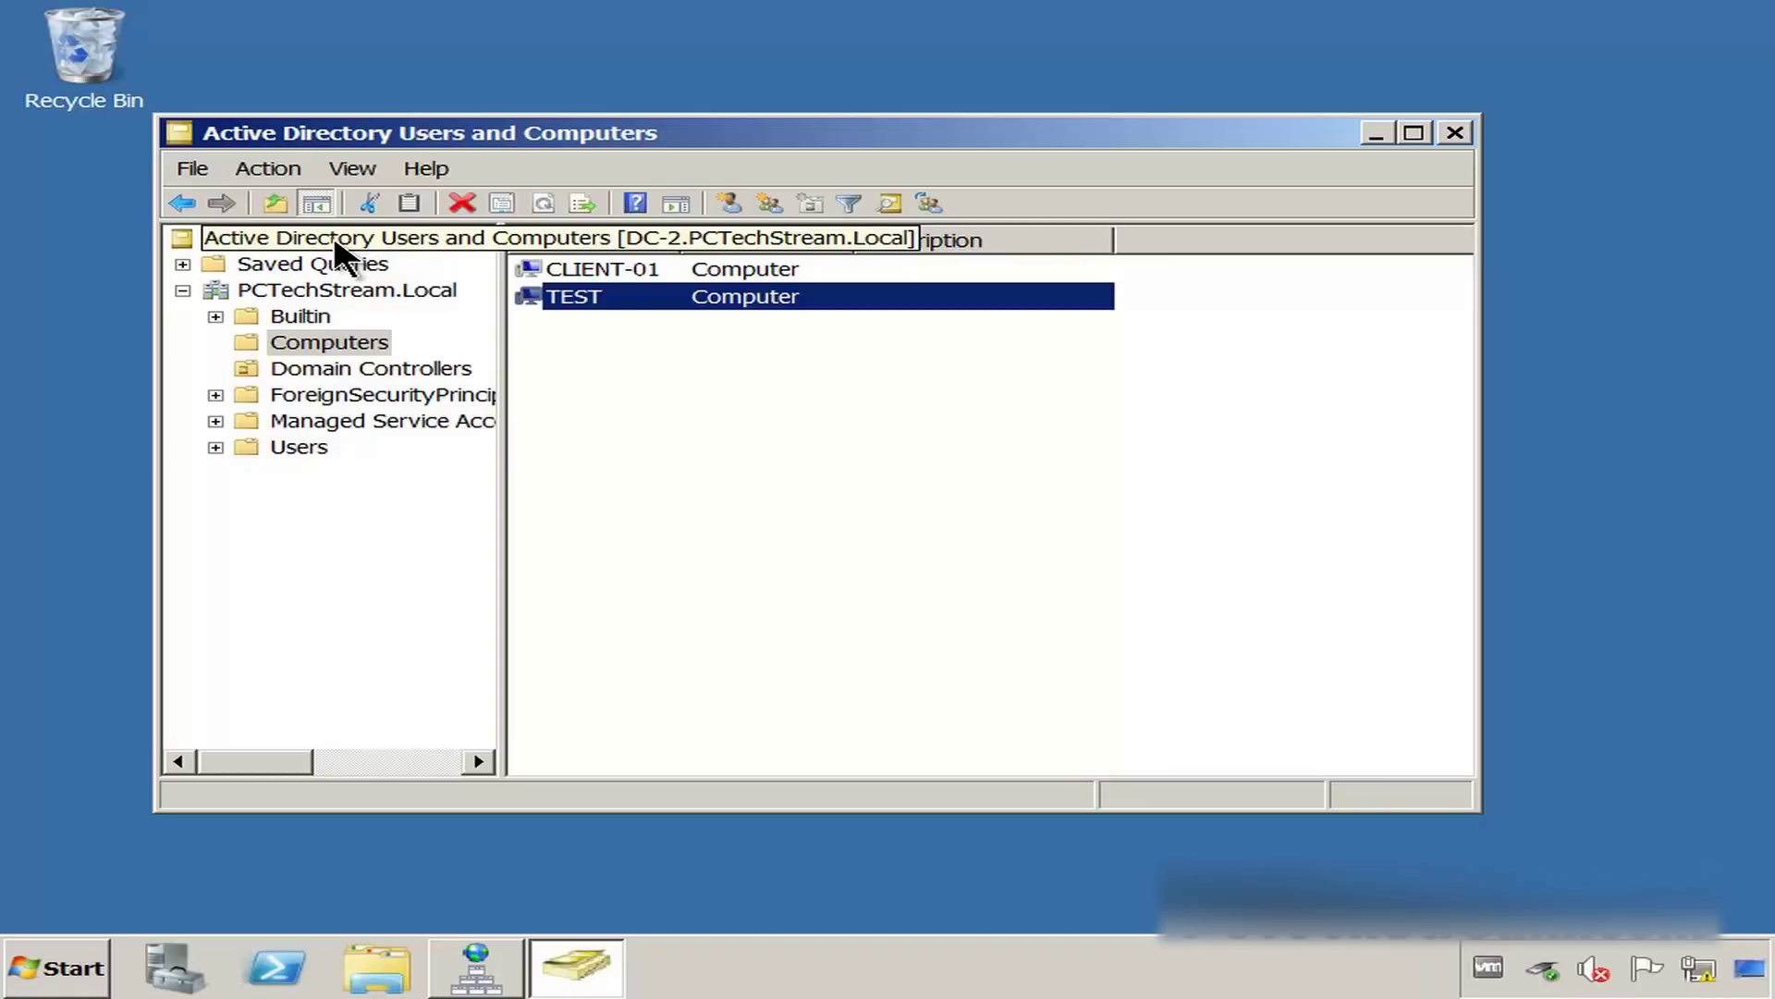
- Switch the console's domain controller to DC-1.PCTechStream.Local
right_click(260, 243)
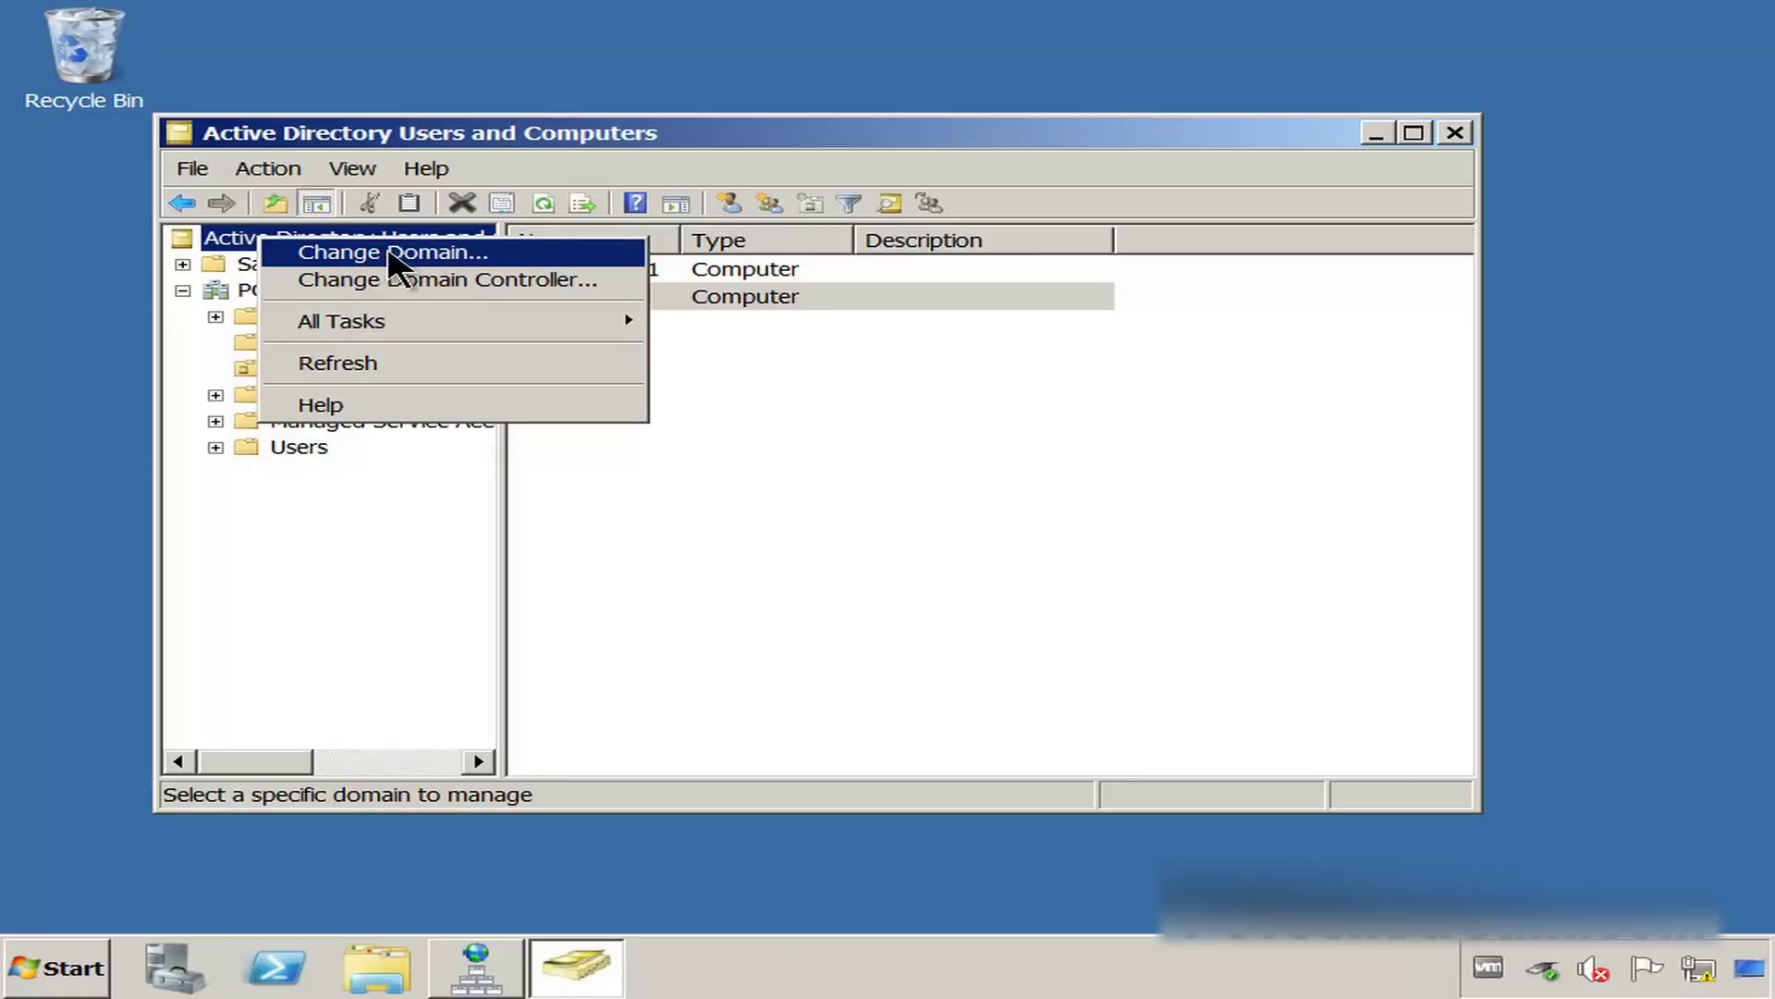
left_click(423, 259)
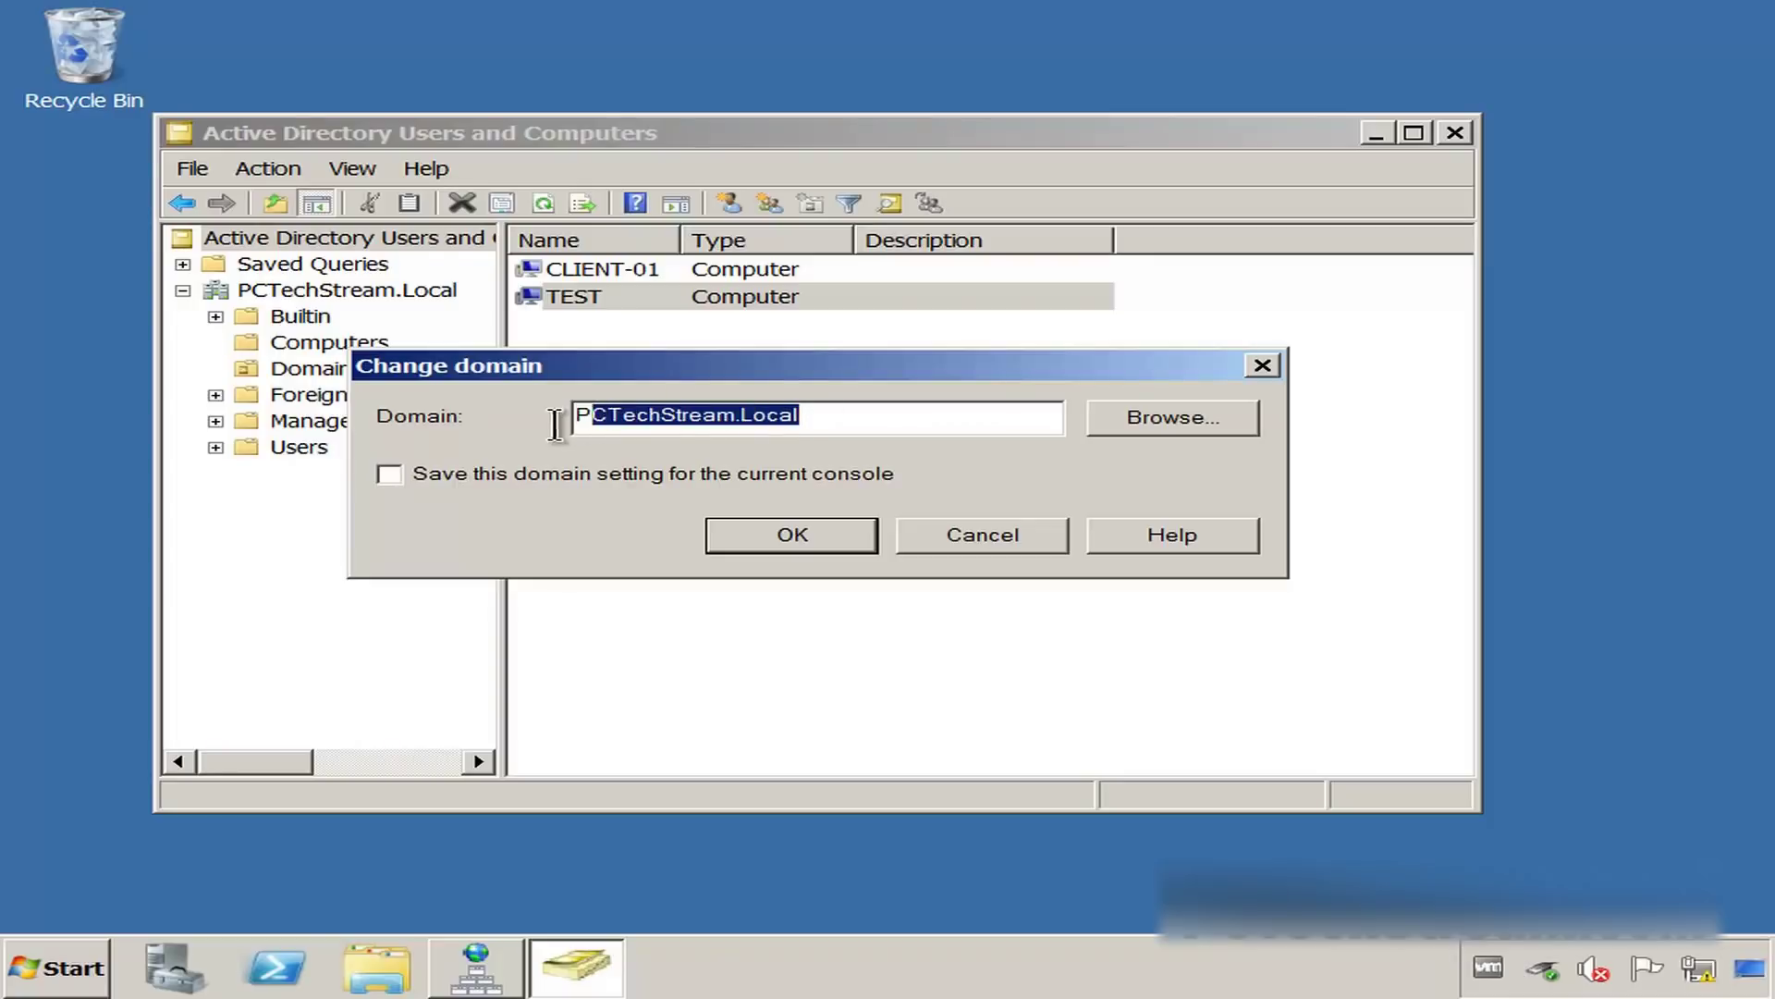
left_click(1006, 532)
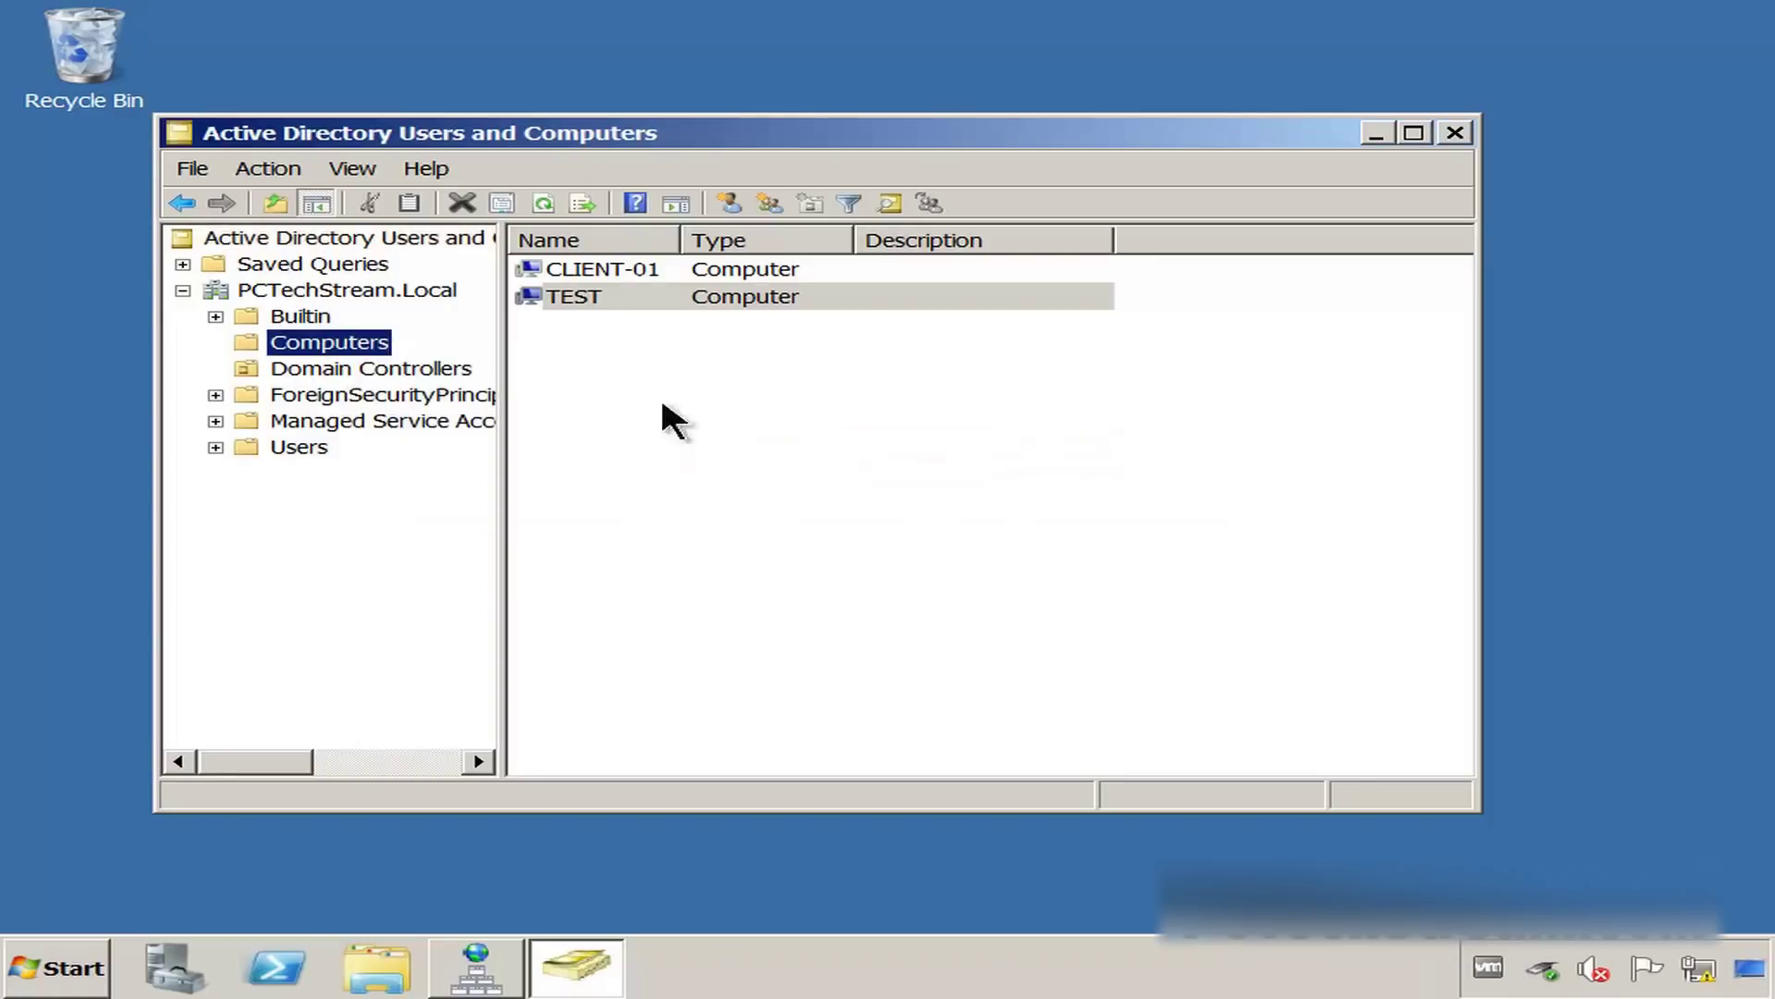
left_click(369, 249)
right_click(368, 240)
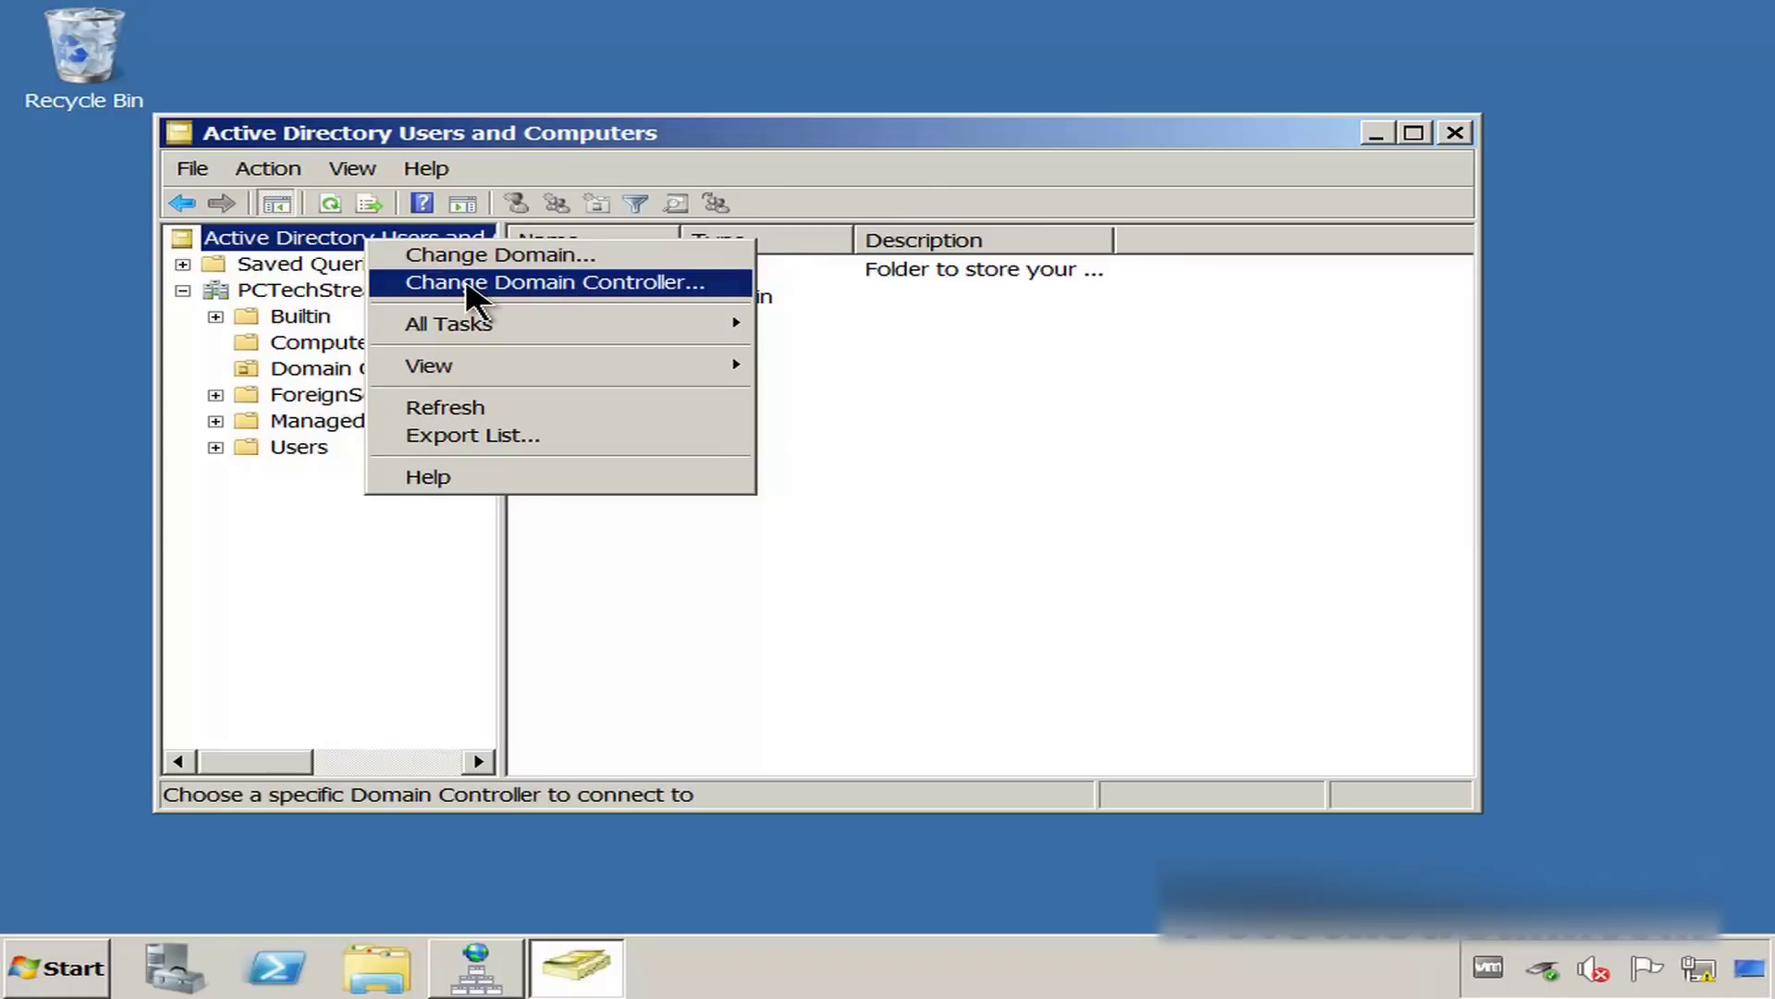
left_click(467, 283)
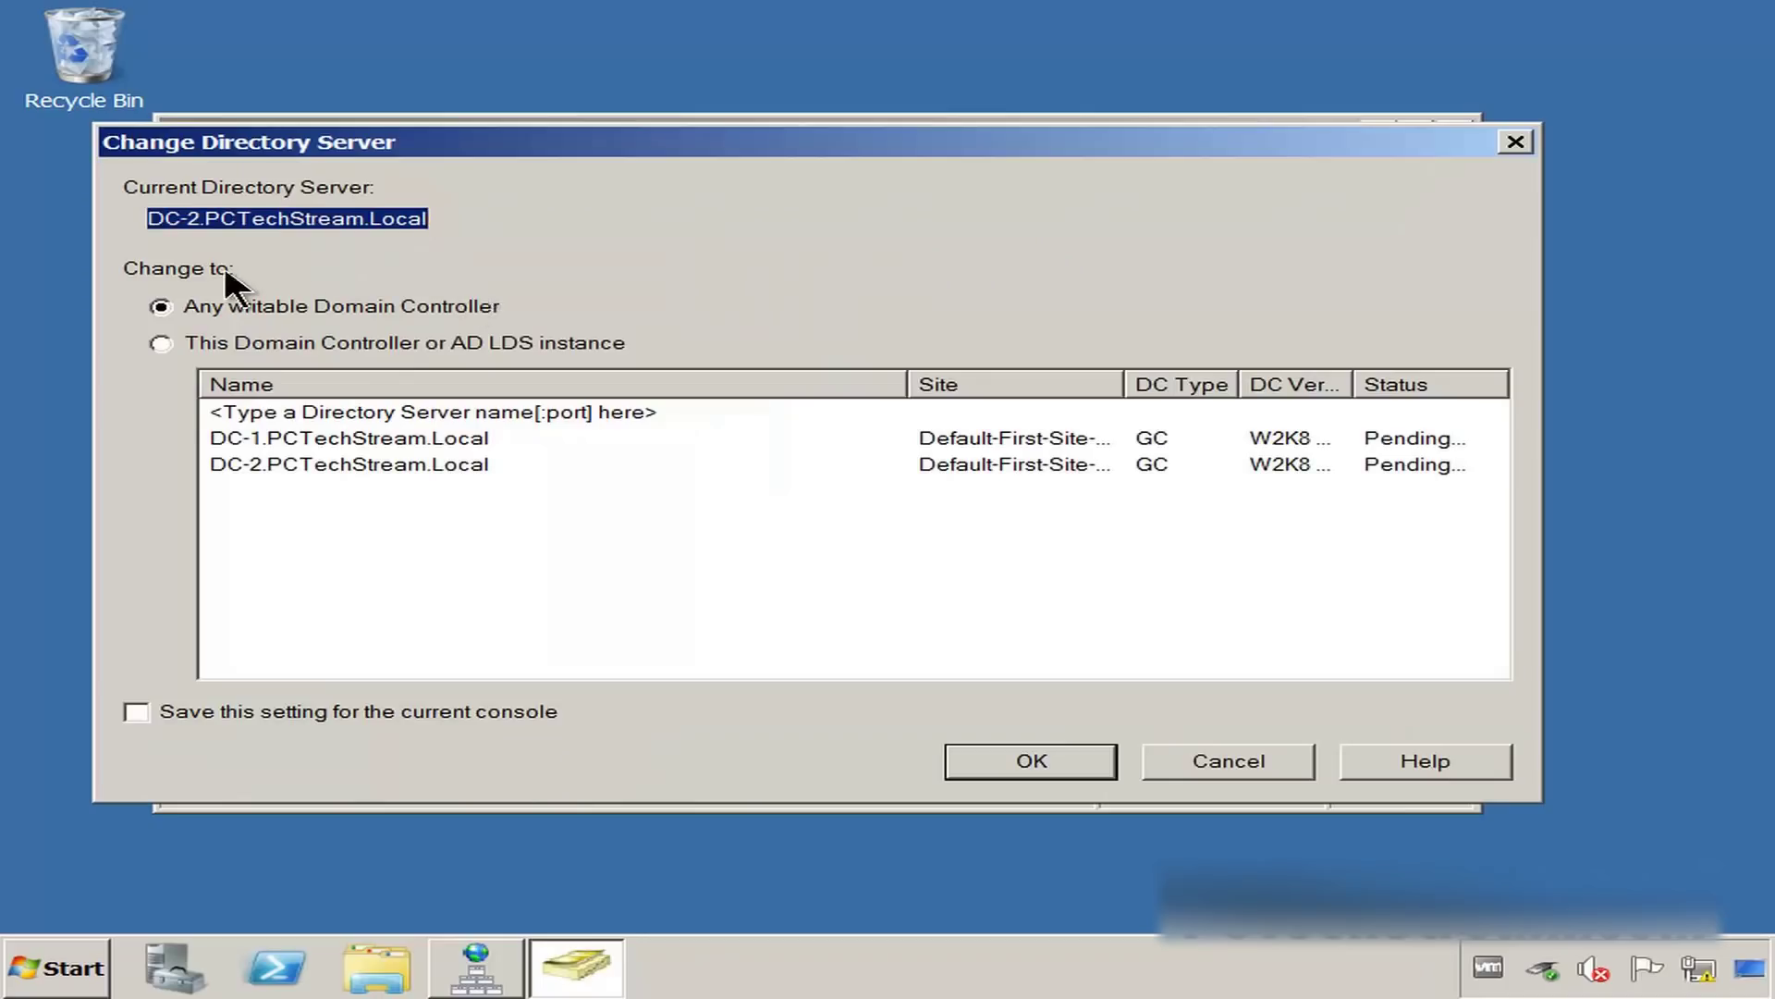
left_click(280, 431)
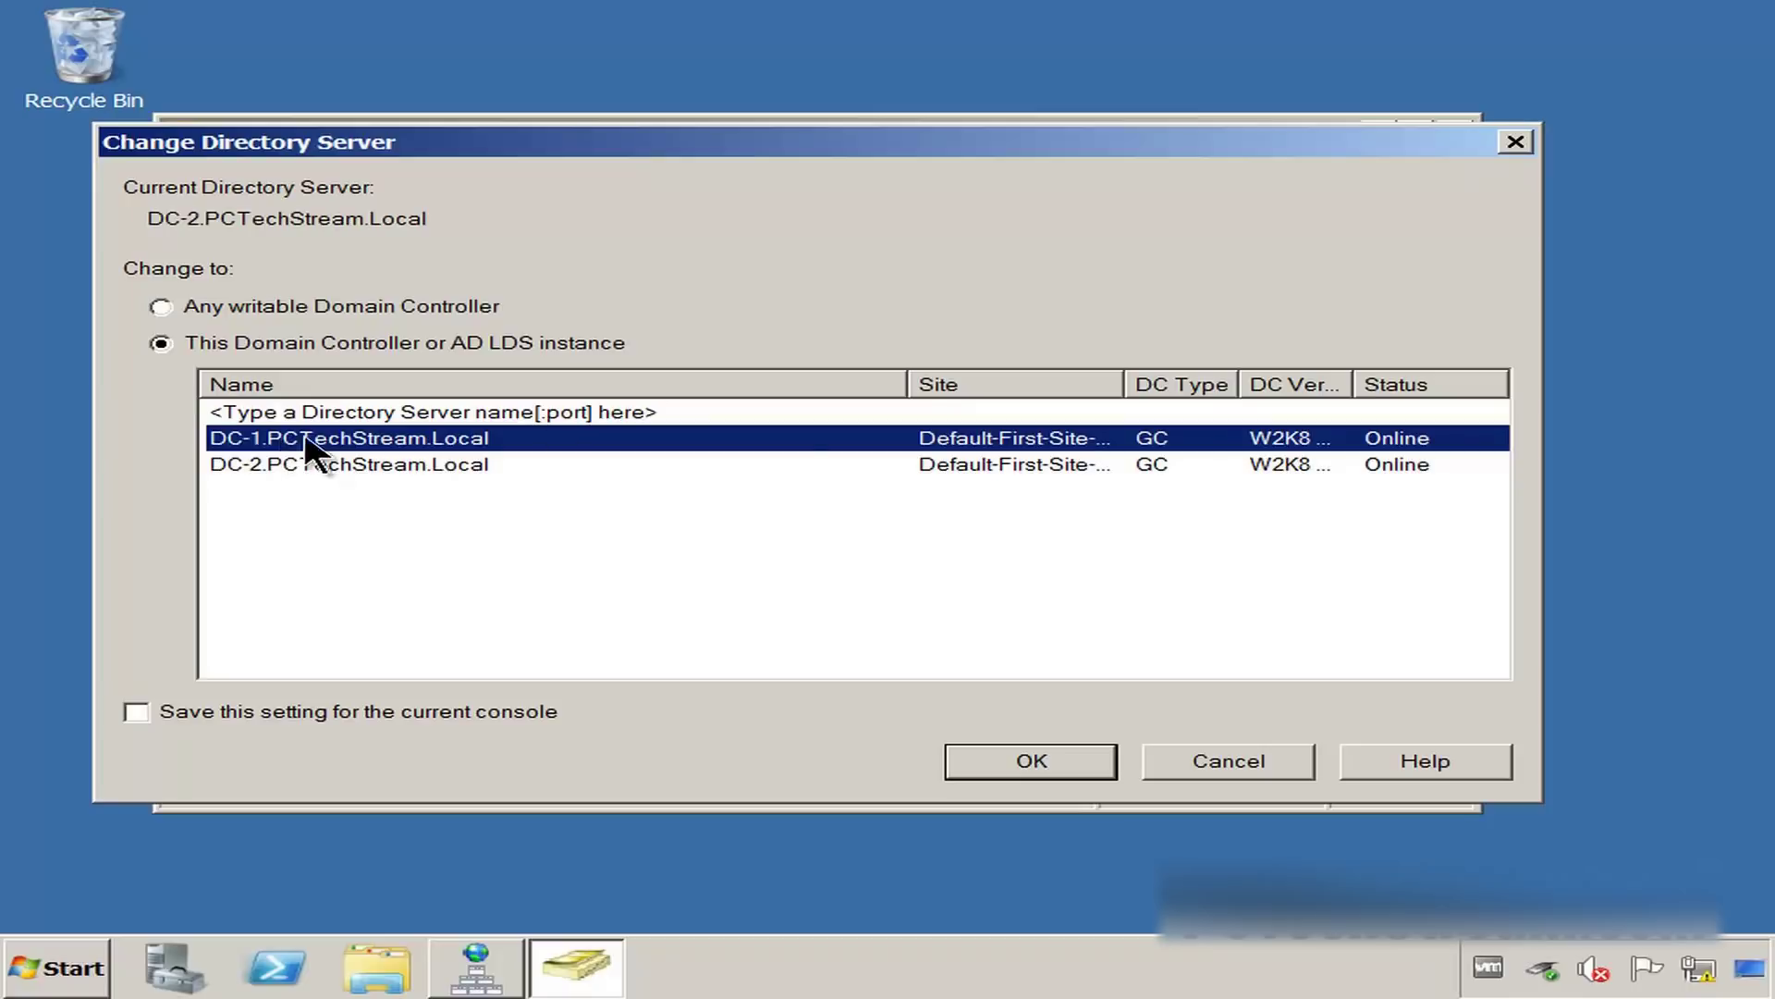
left_click(1039, 759)
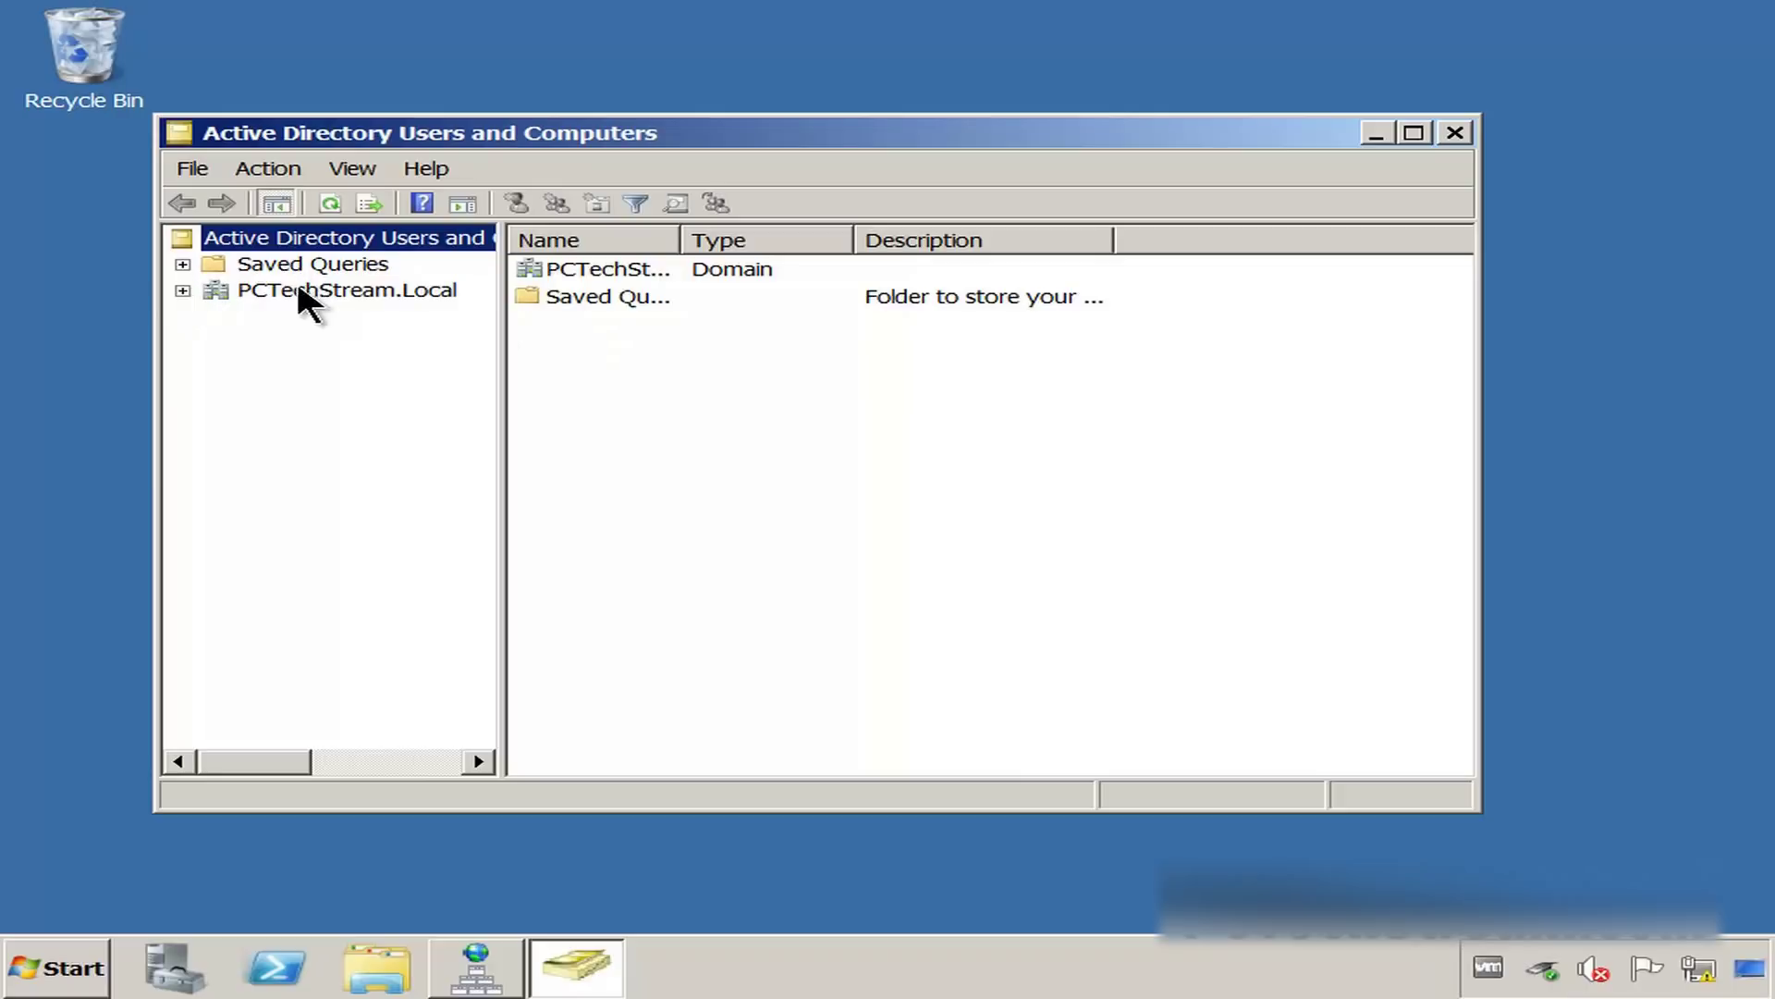
- Confirm TEST is listed in Computers on DC-1 and begin a New > User there
left_click(182, 290)
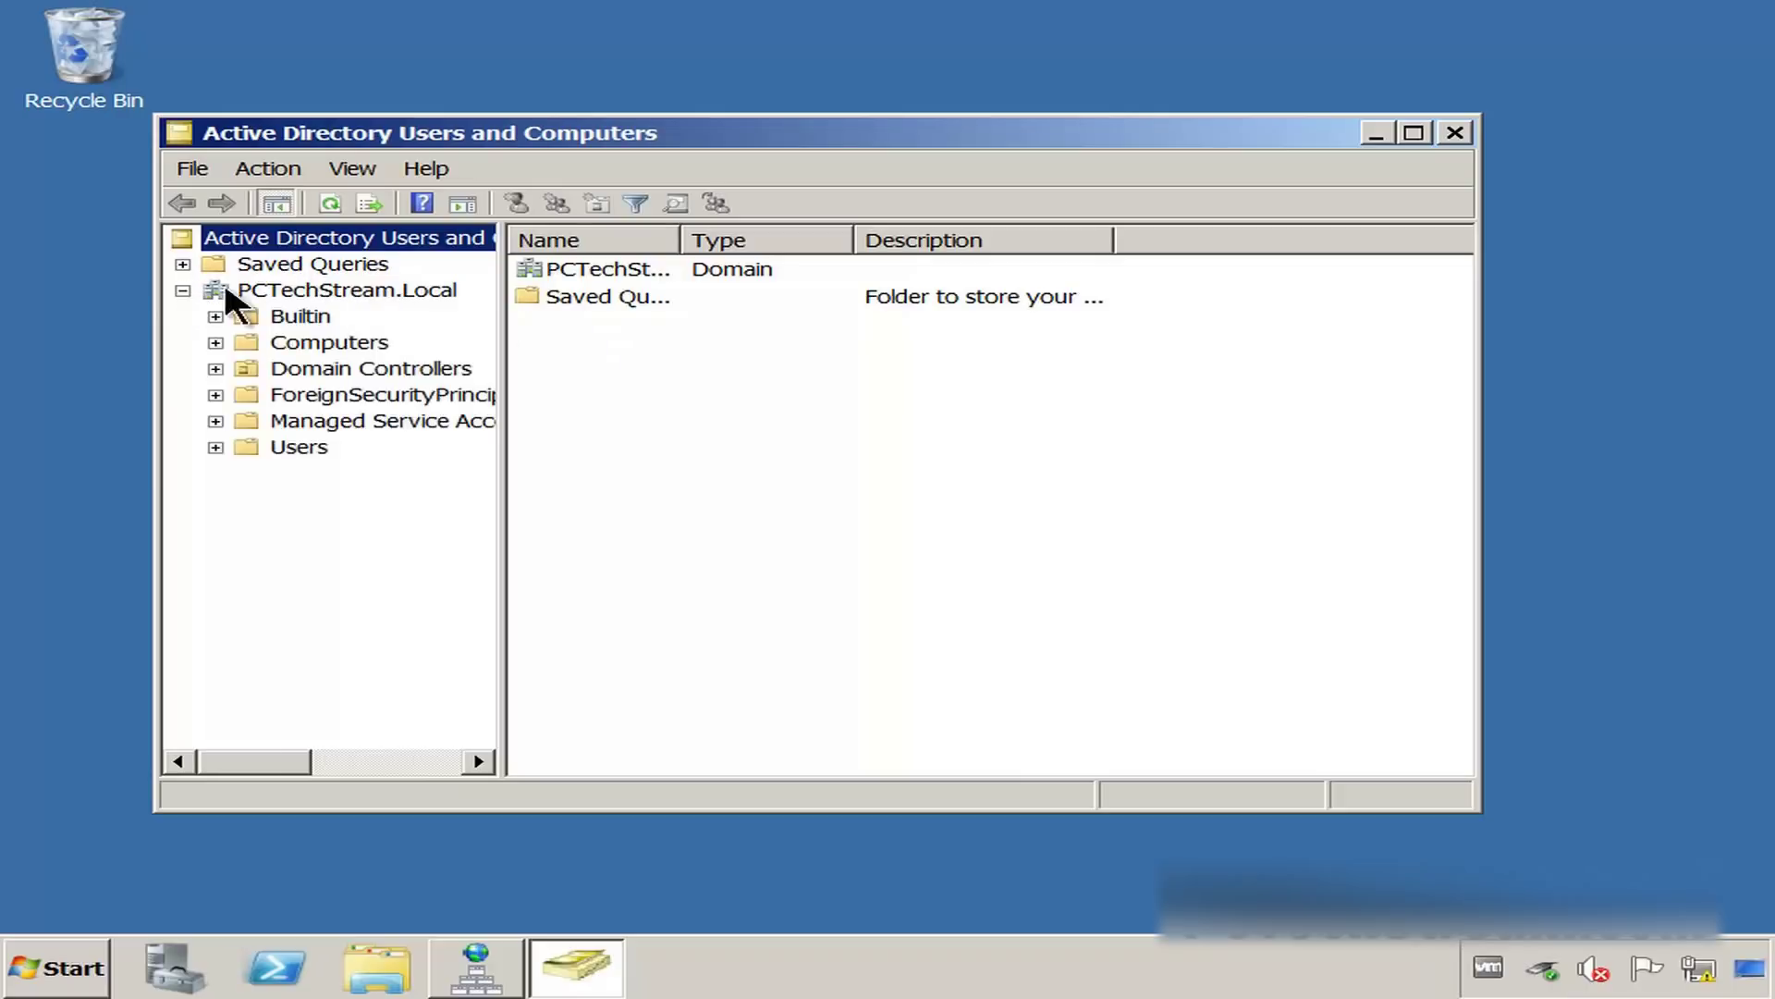
left_click(329, 346)
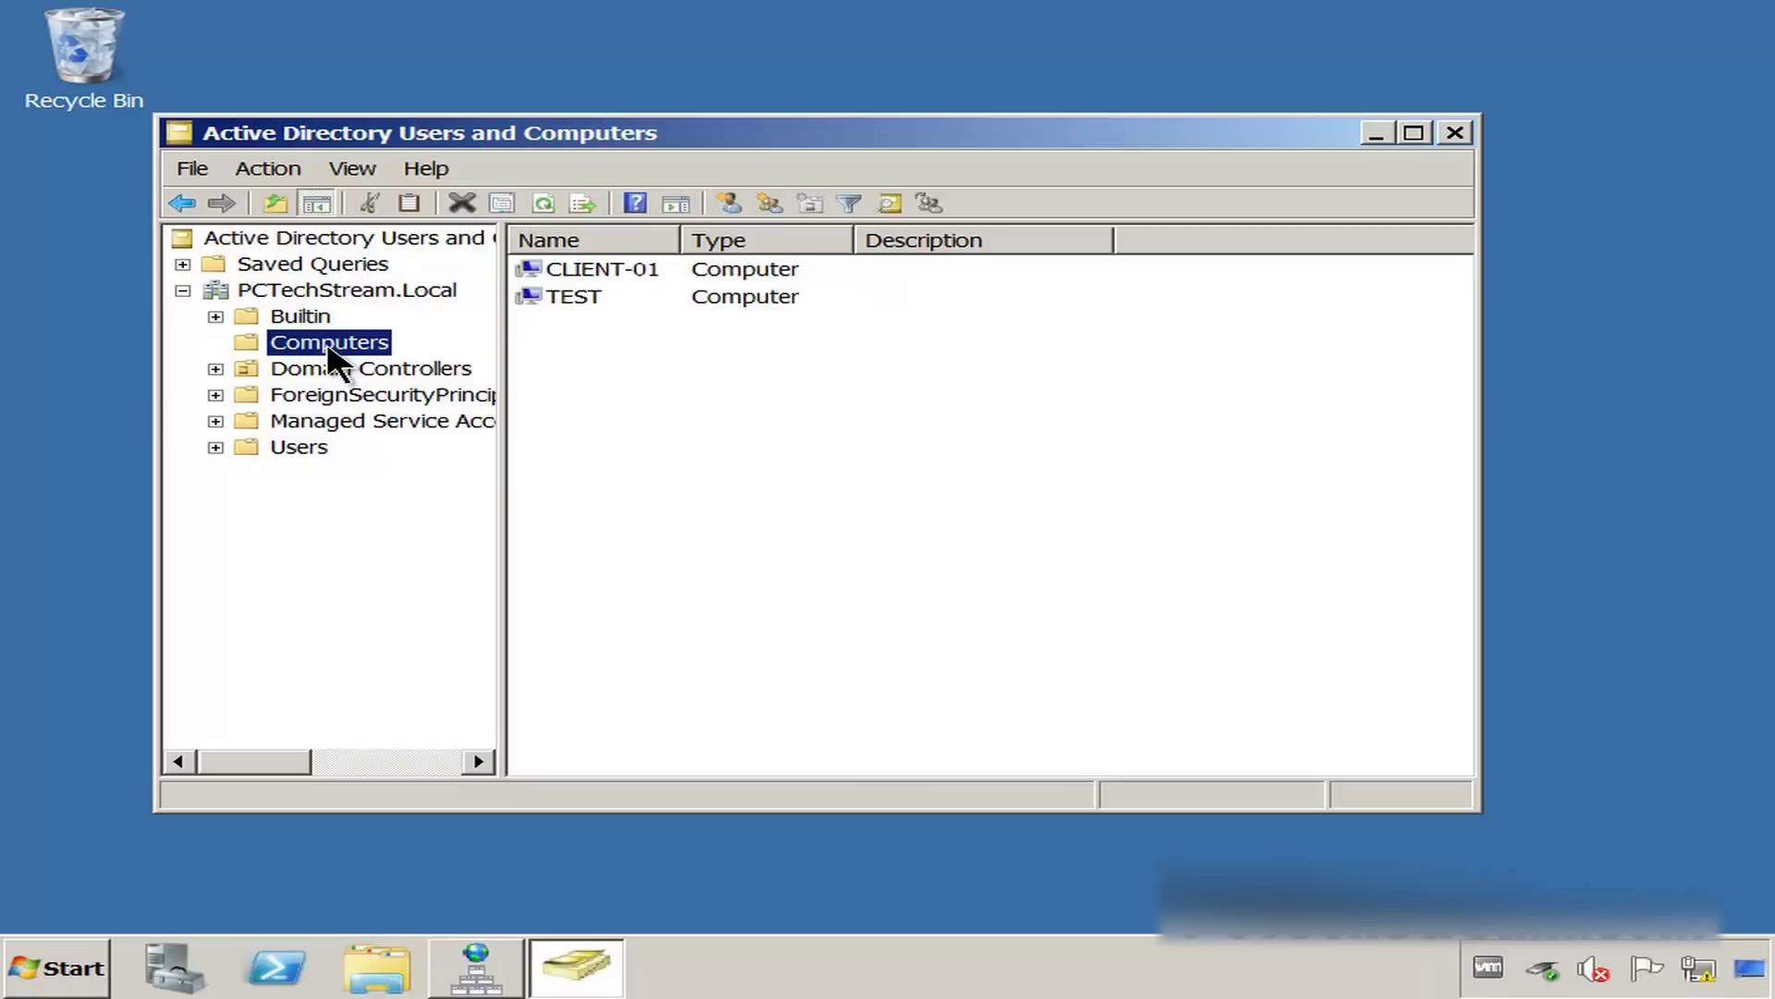
left_click(580, 312)
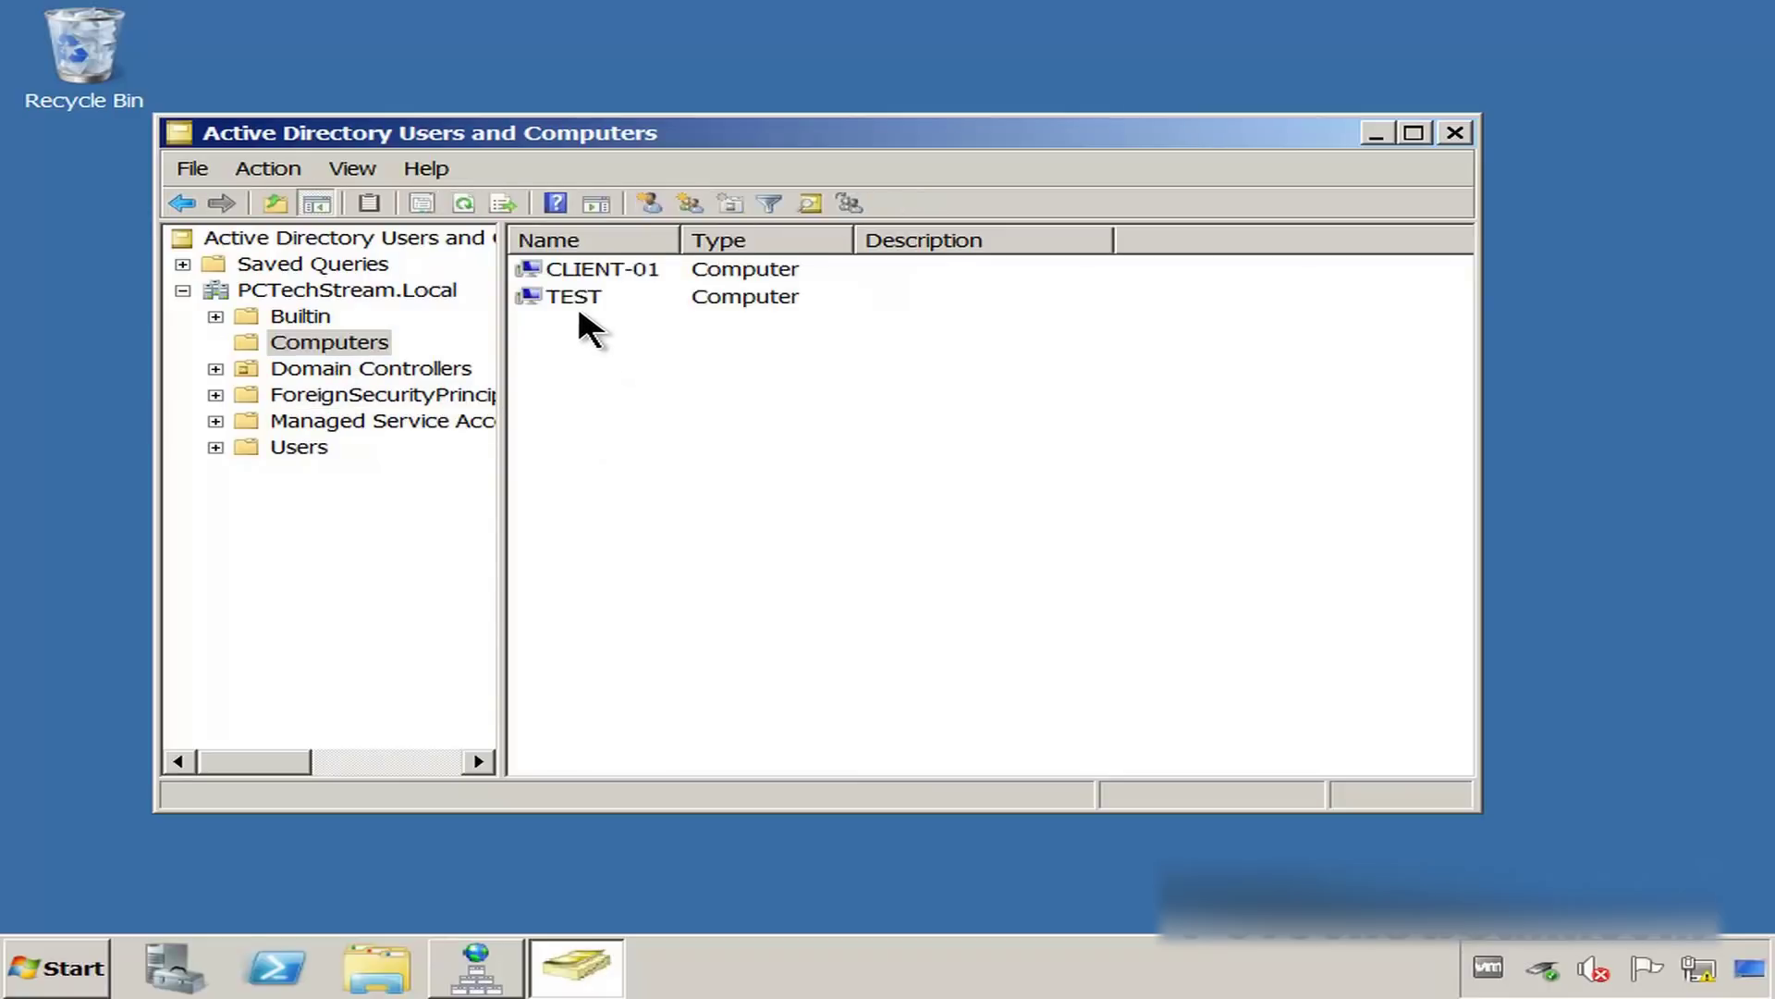
right_click(636, 383)
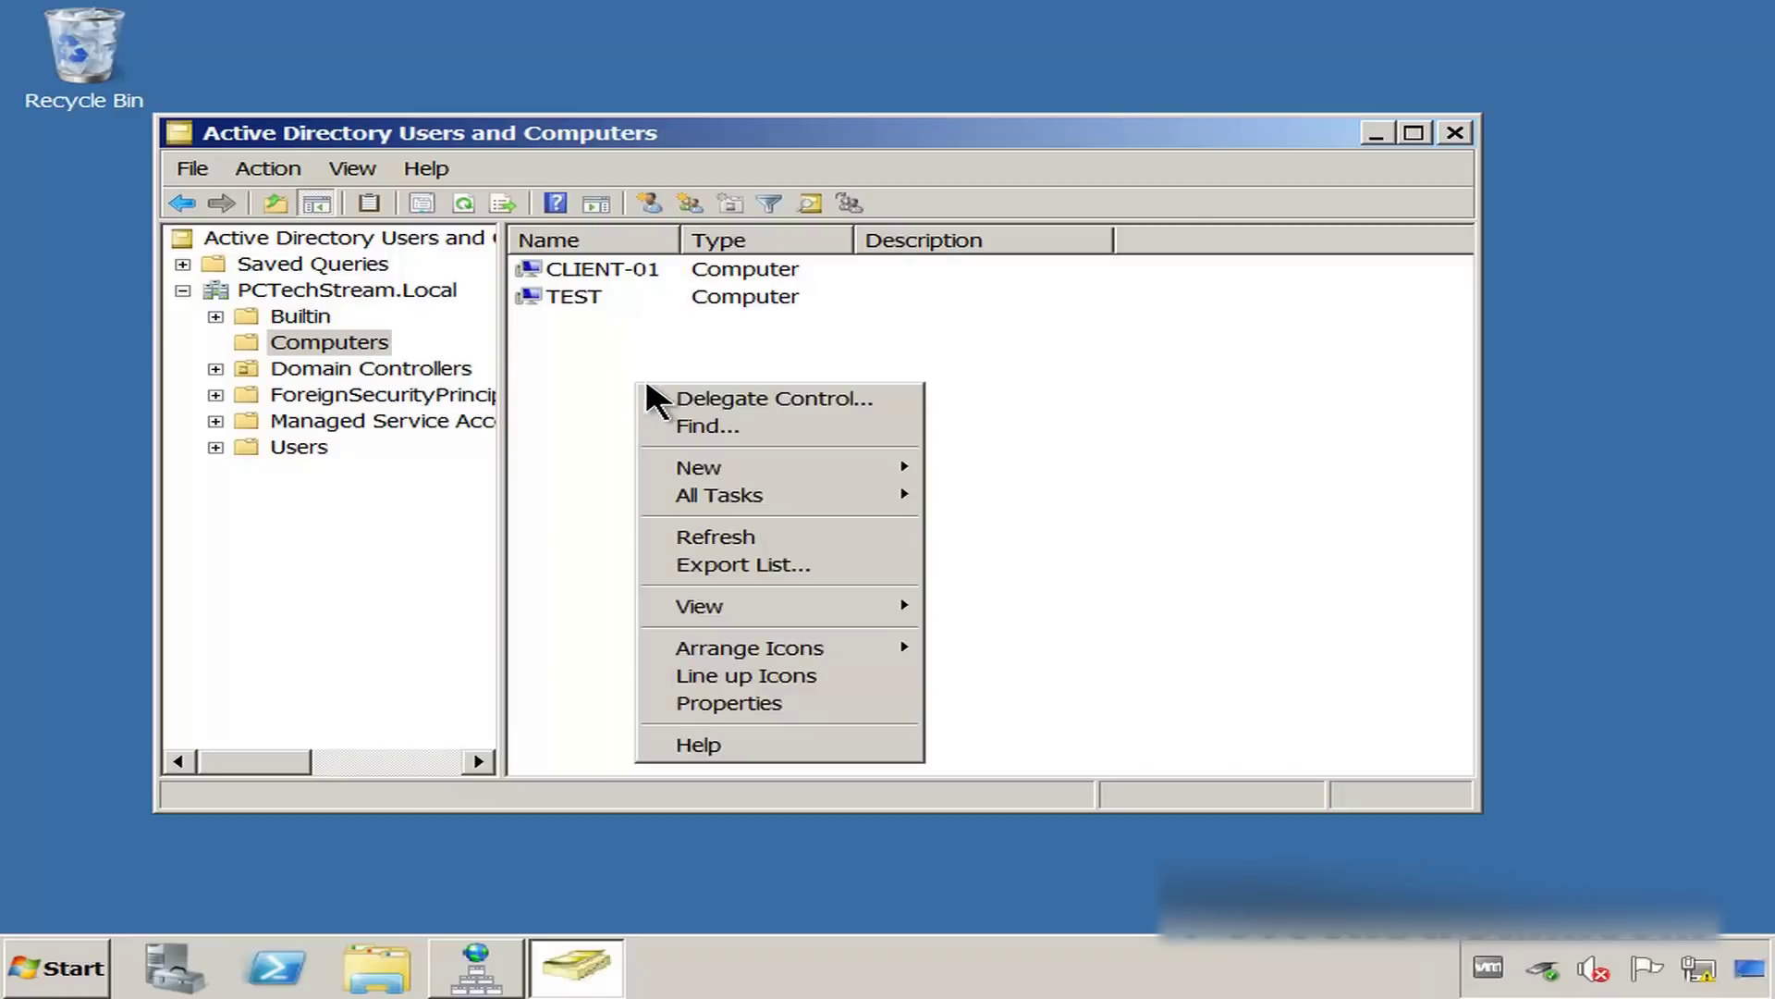
mouse_move(775, 469)
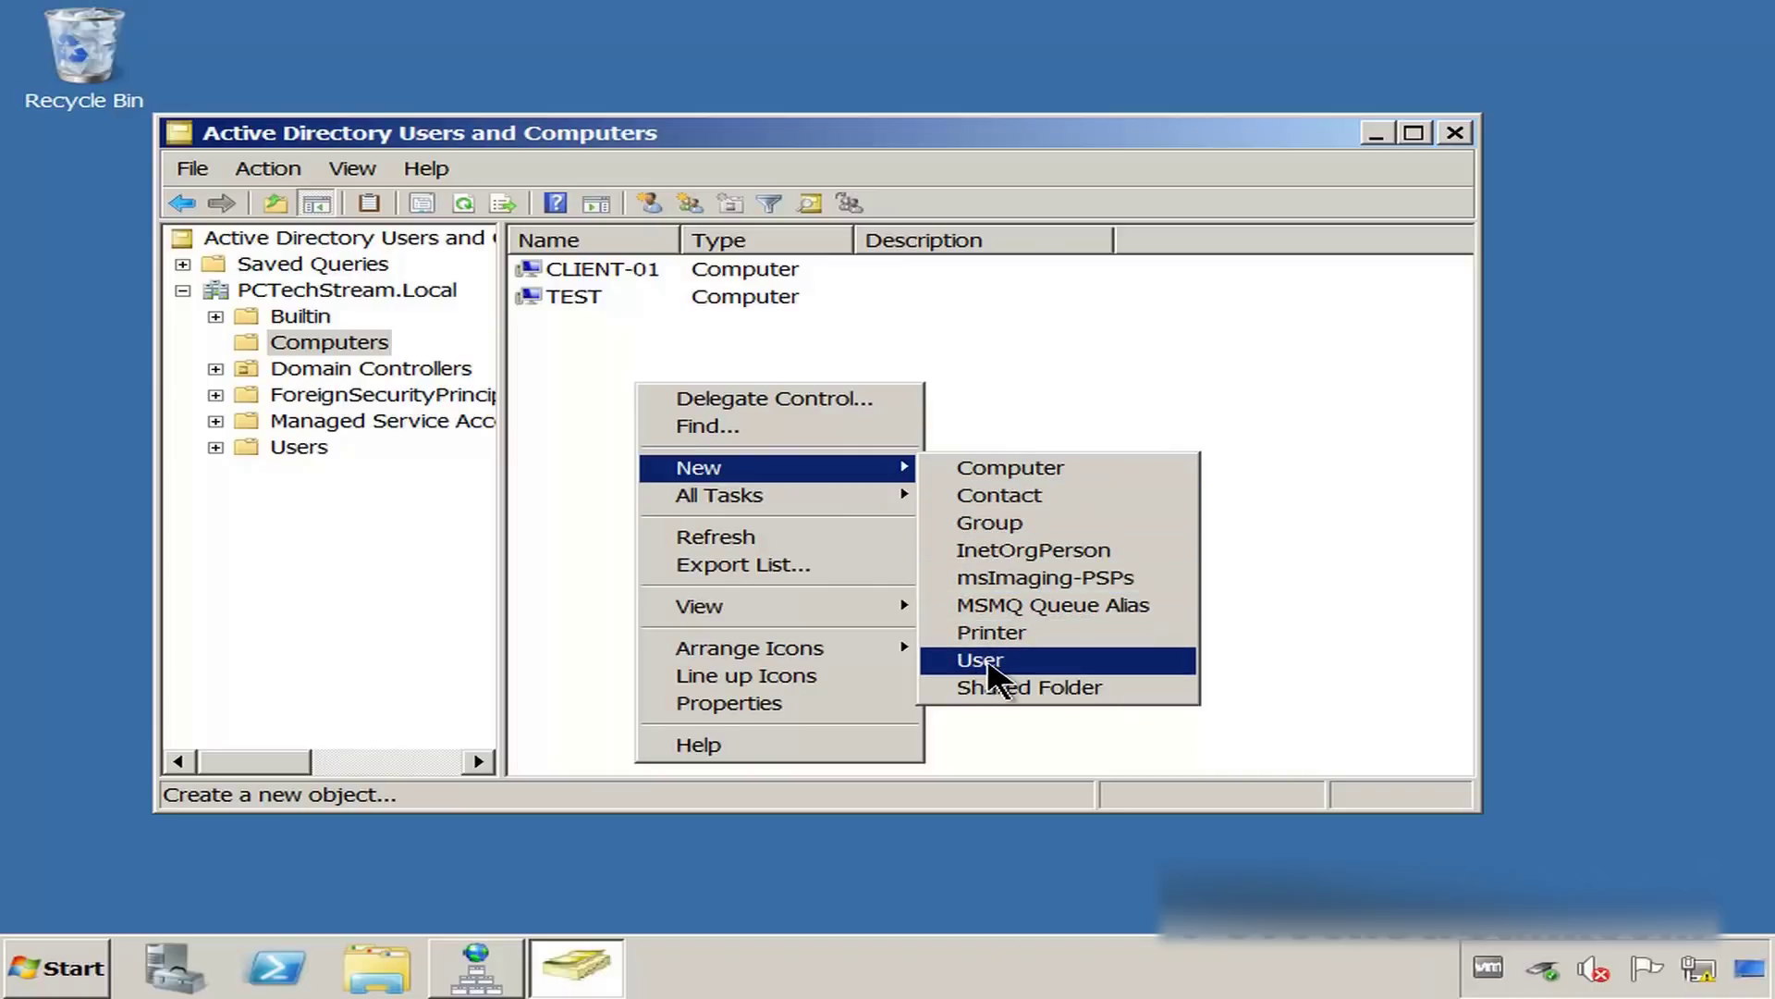
left_click(986, 662)
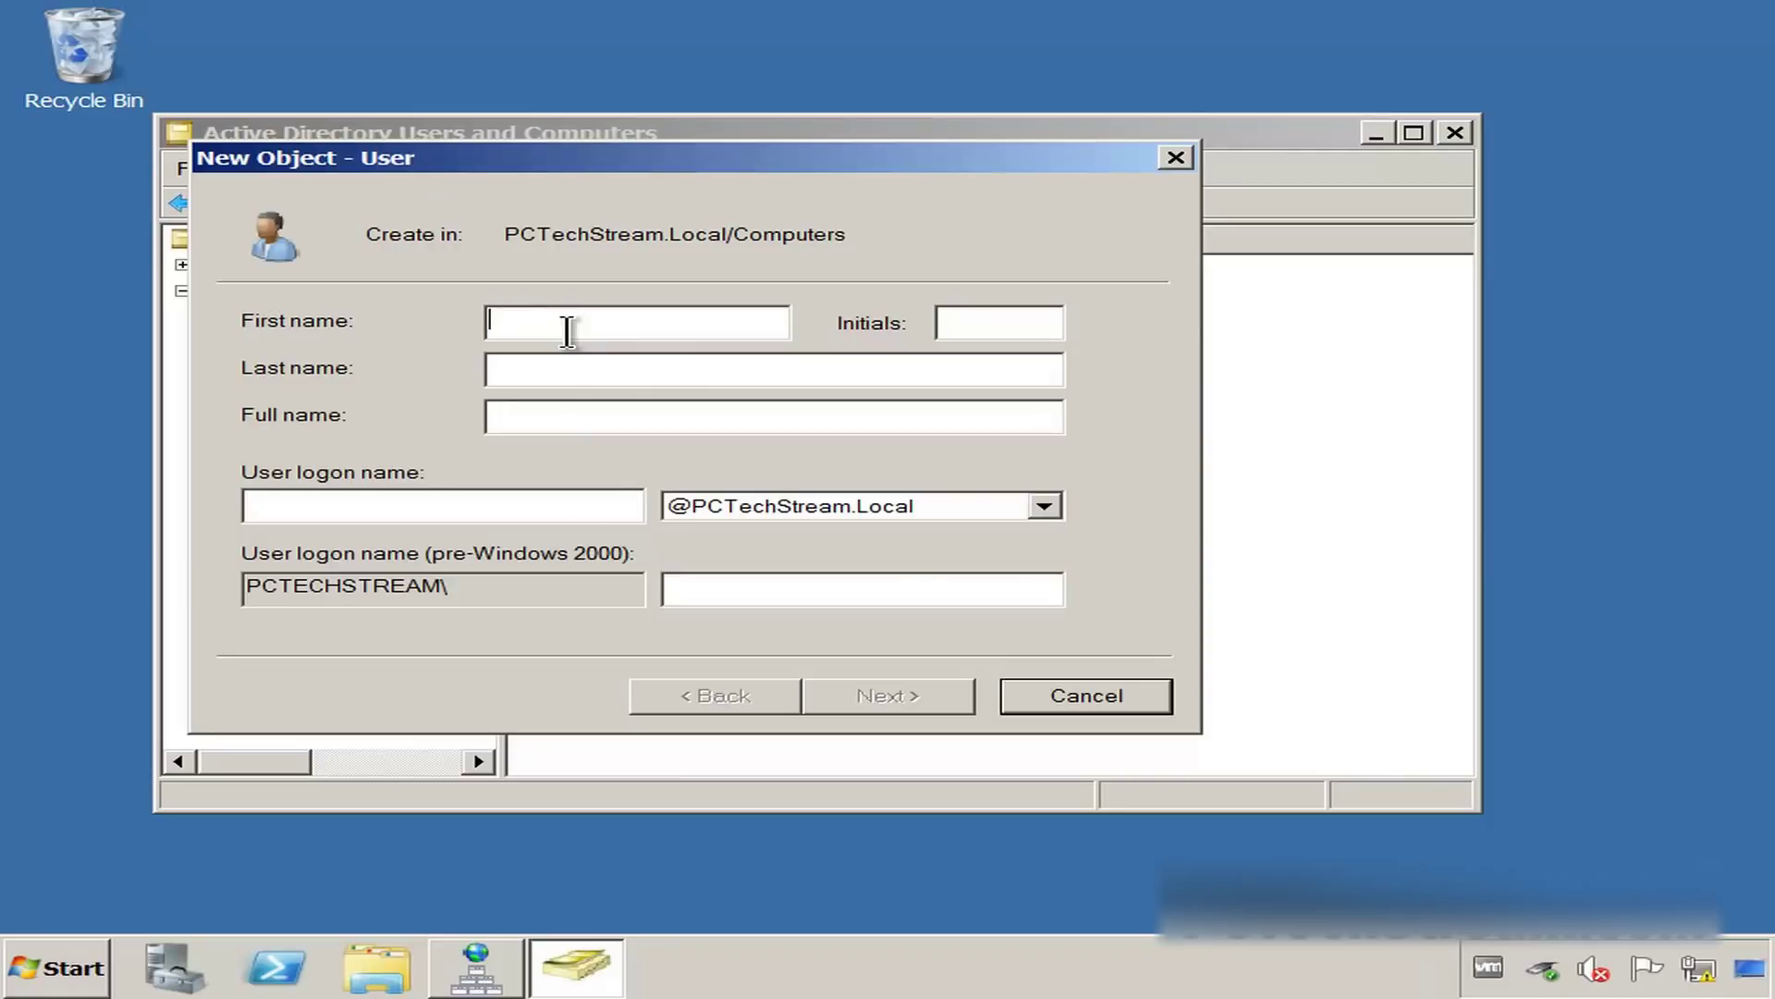
- Enter first name TEST, last name L and logon name TESTL for the new user
type("TEST")
key("Tab")
key("Tab")
key("Tab")
key("Tab")
left_click(520, 368)
type("L")
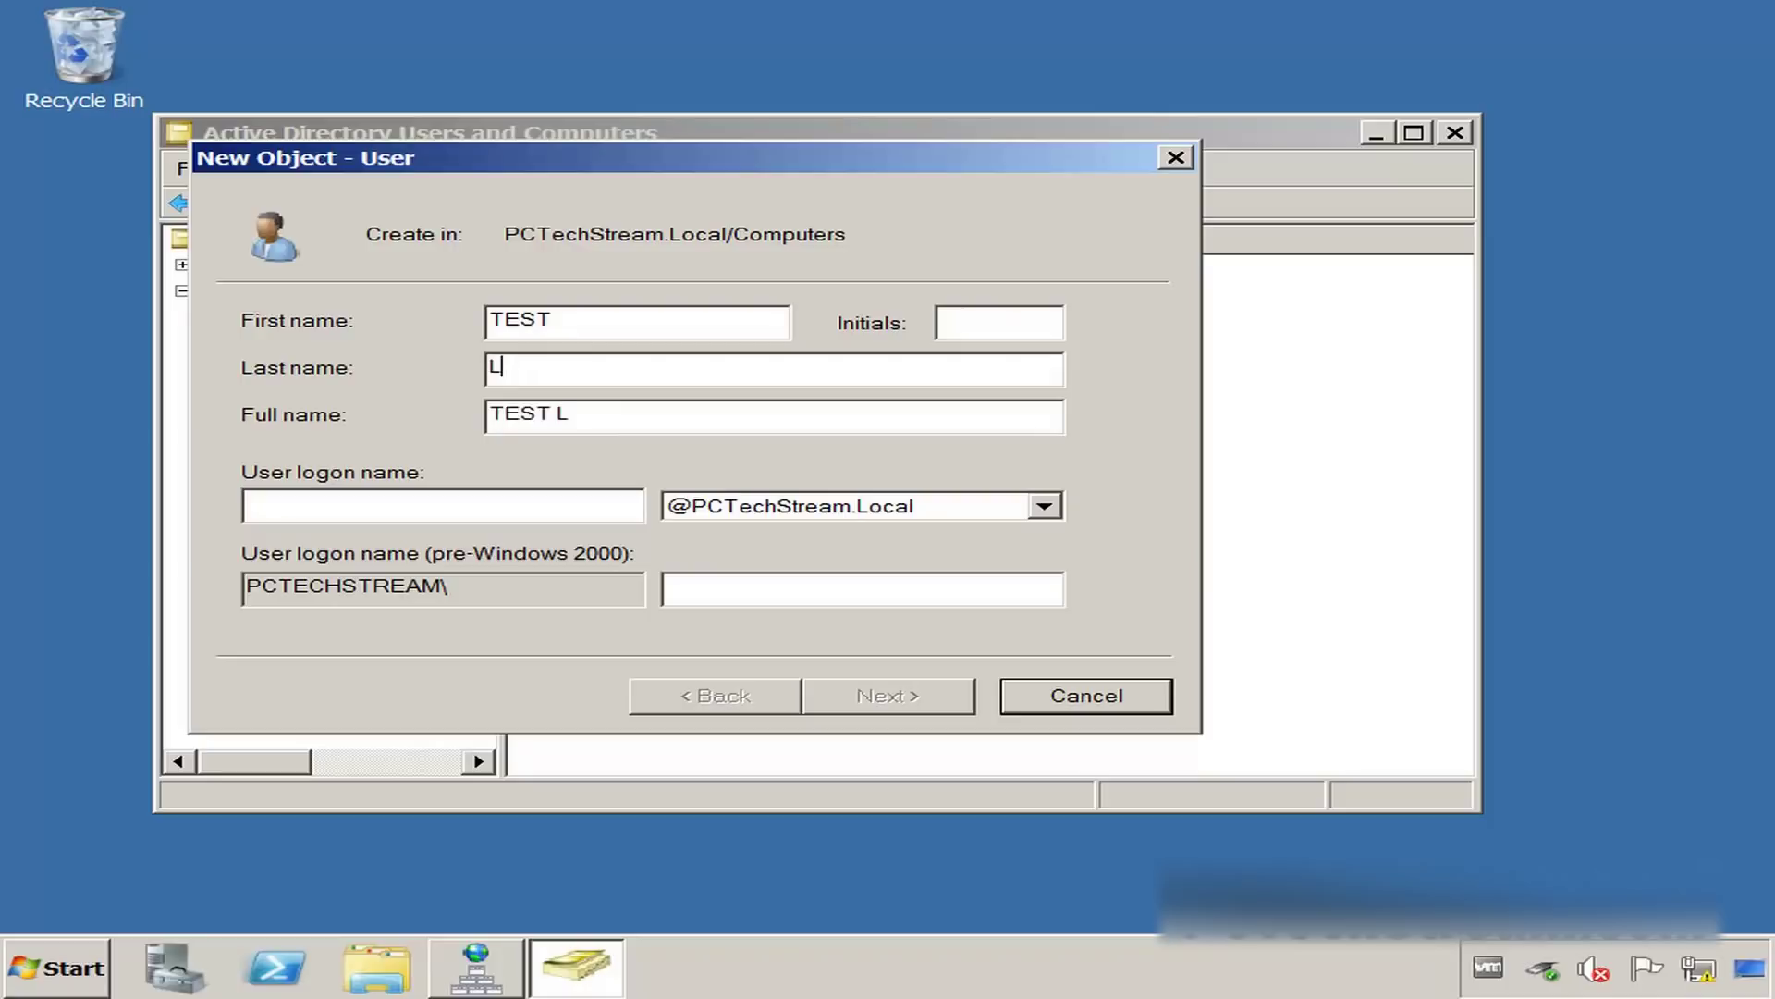
left_click(303, 520)
type("TEST L")
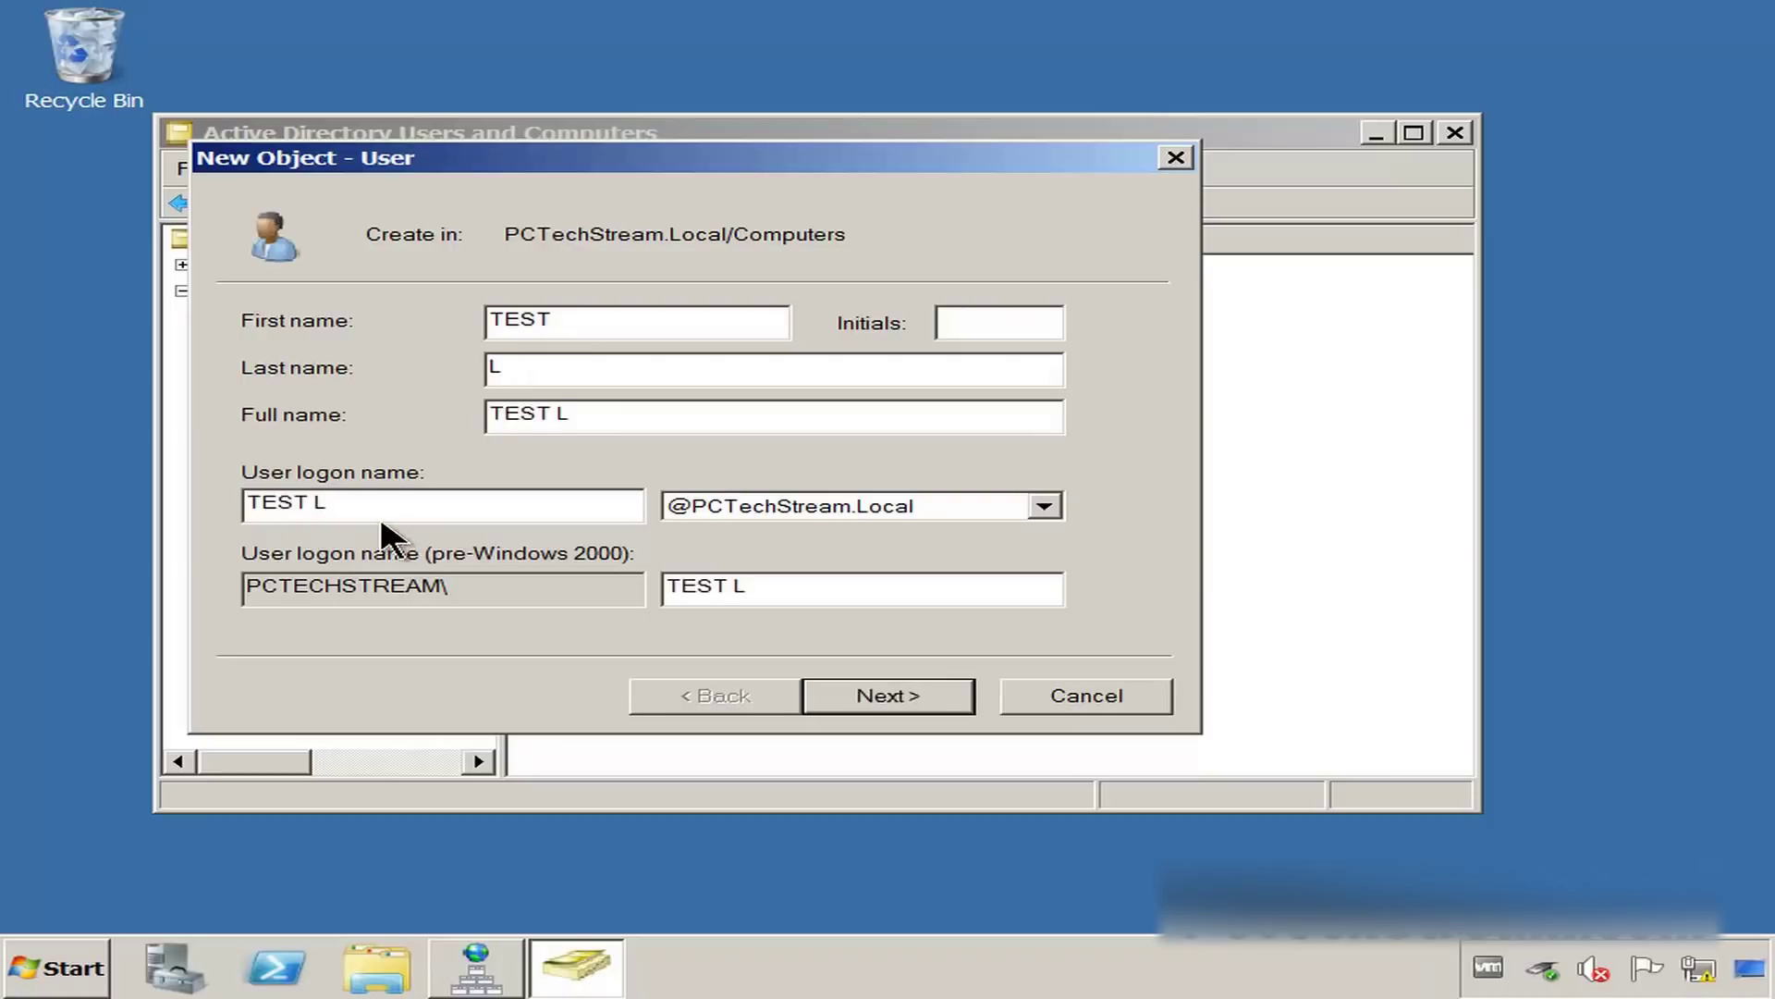
key("Left")
key("BackSpace")
left_click_drag(330, 503, 233, 501)
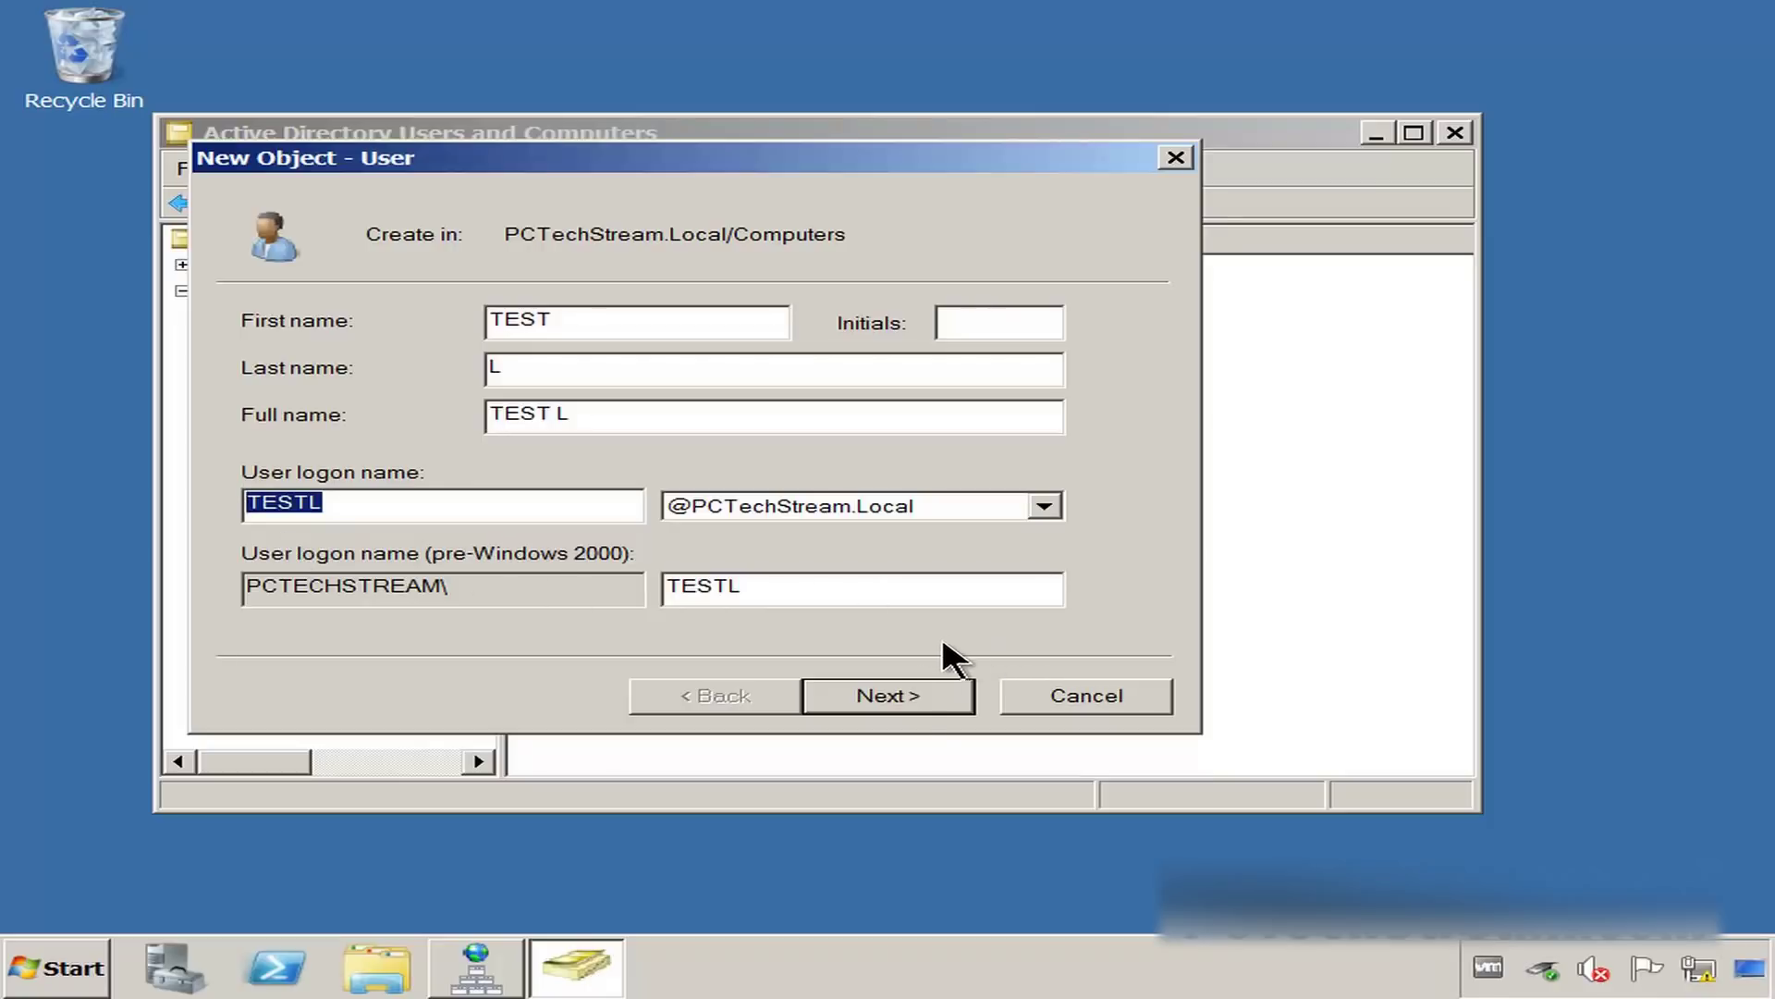
left_click(905, 705)
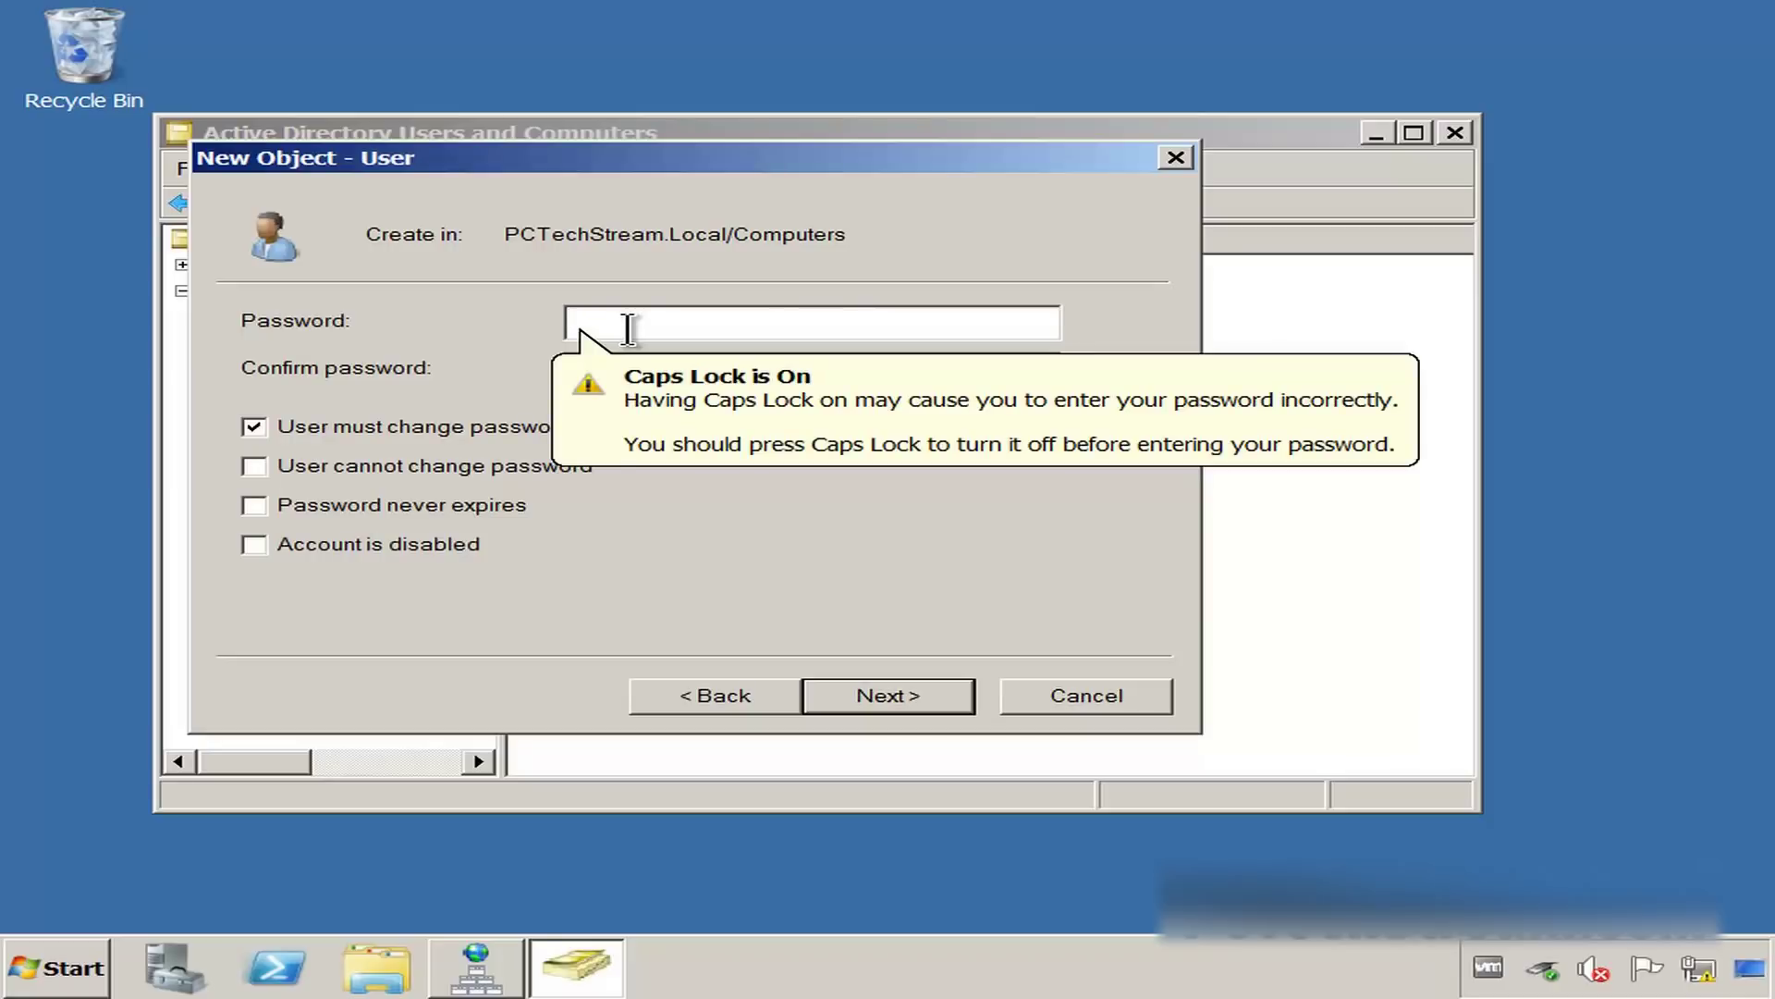
- Set and confirm the user's password, then finish creating TEST L
key("Caps_Lock")
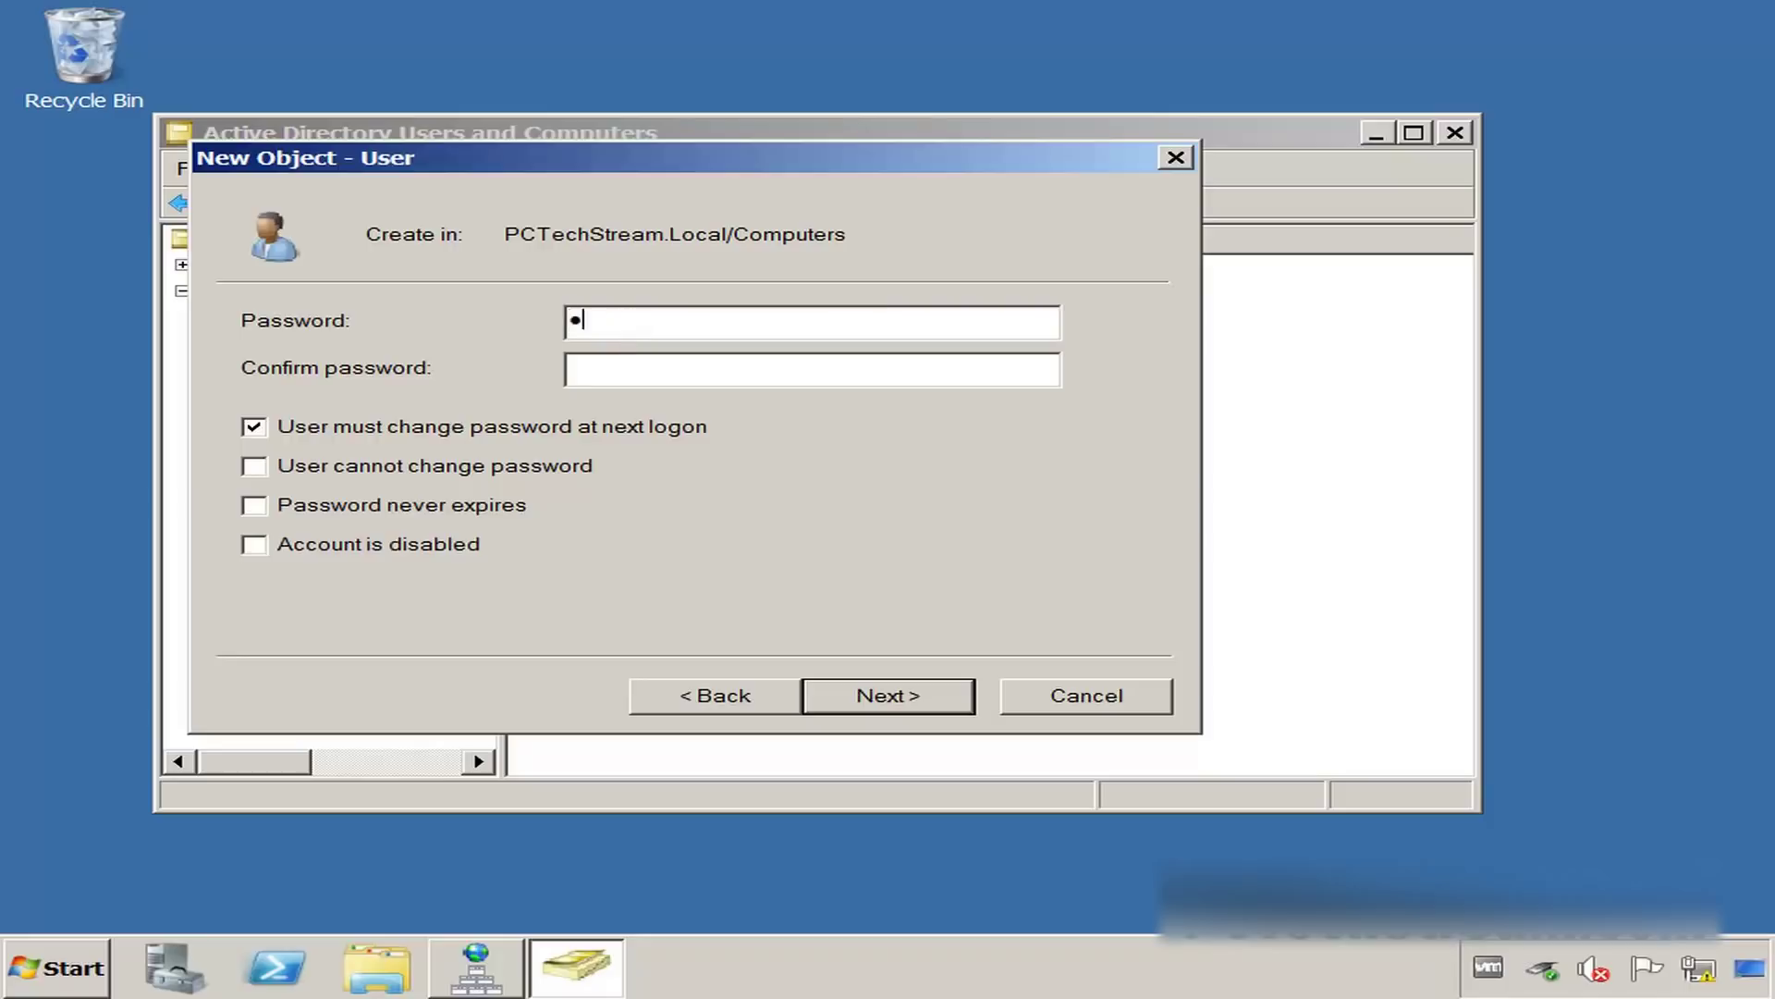
left_click(688, 373)
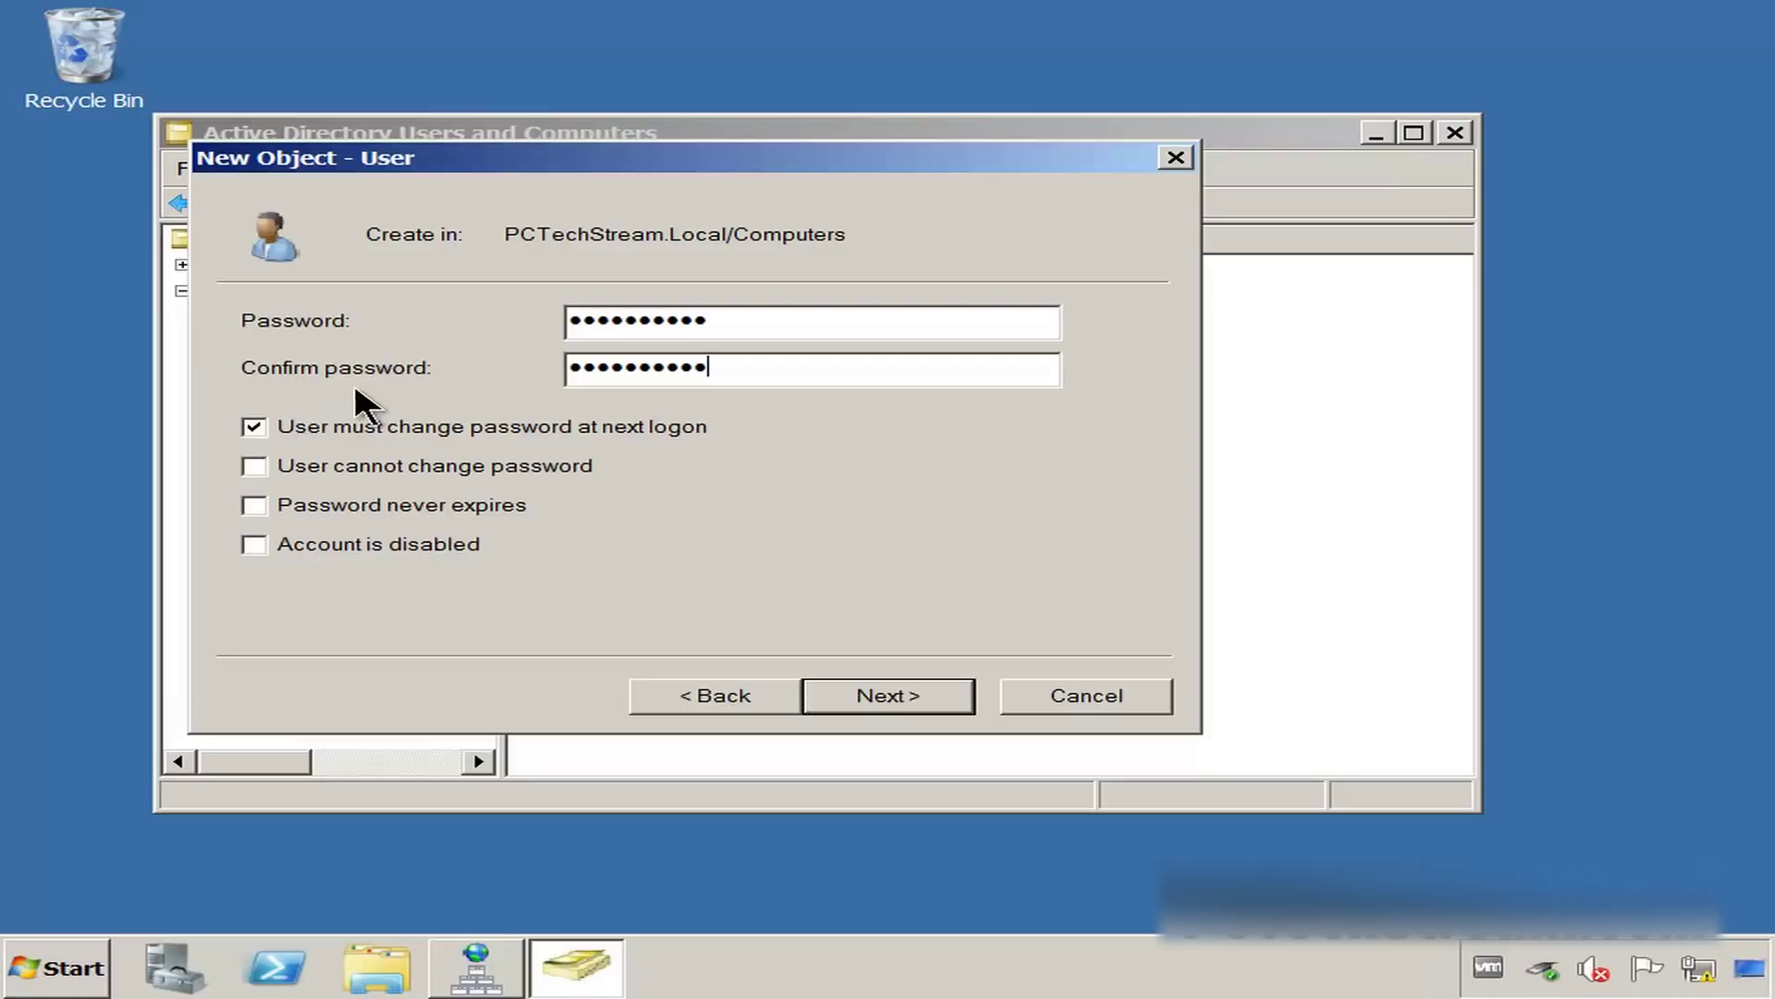
left_click(883, 701)
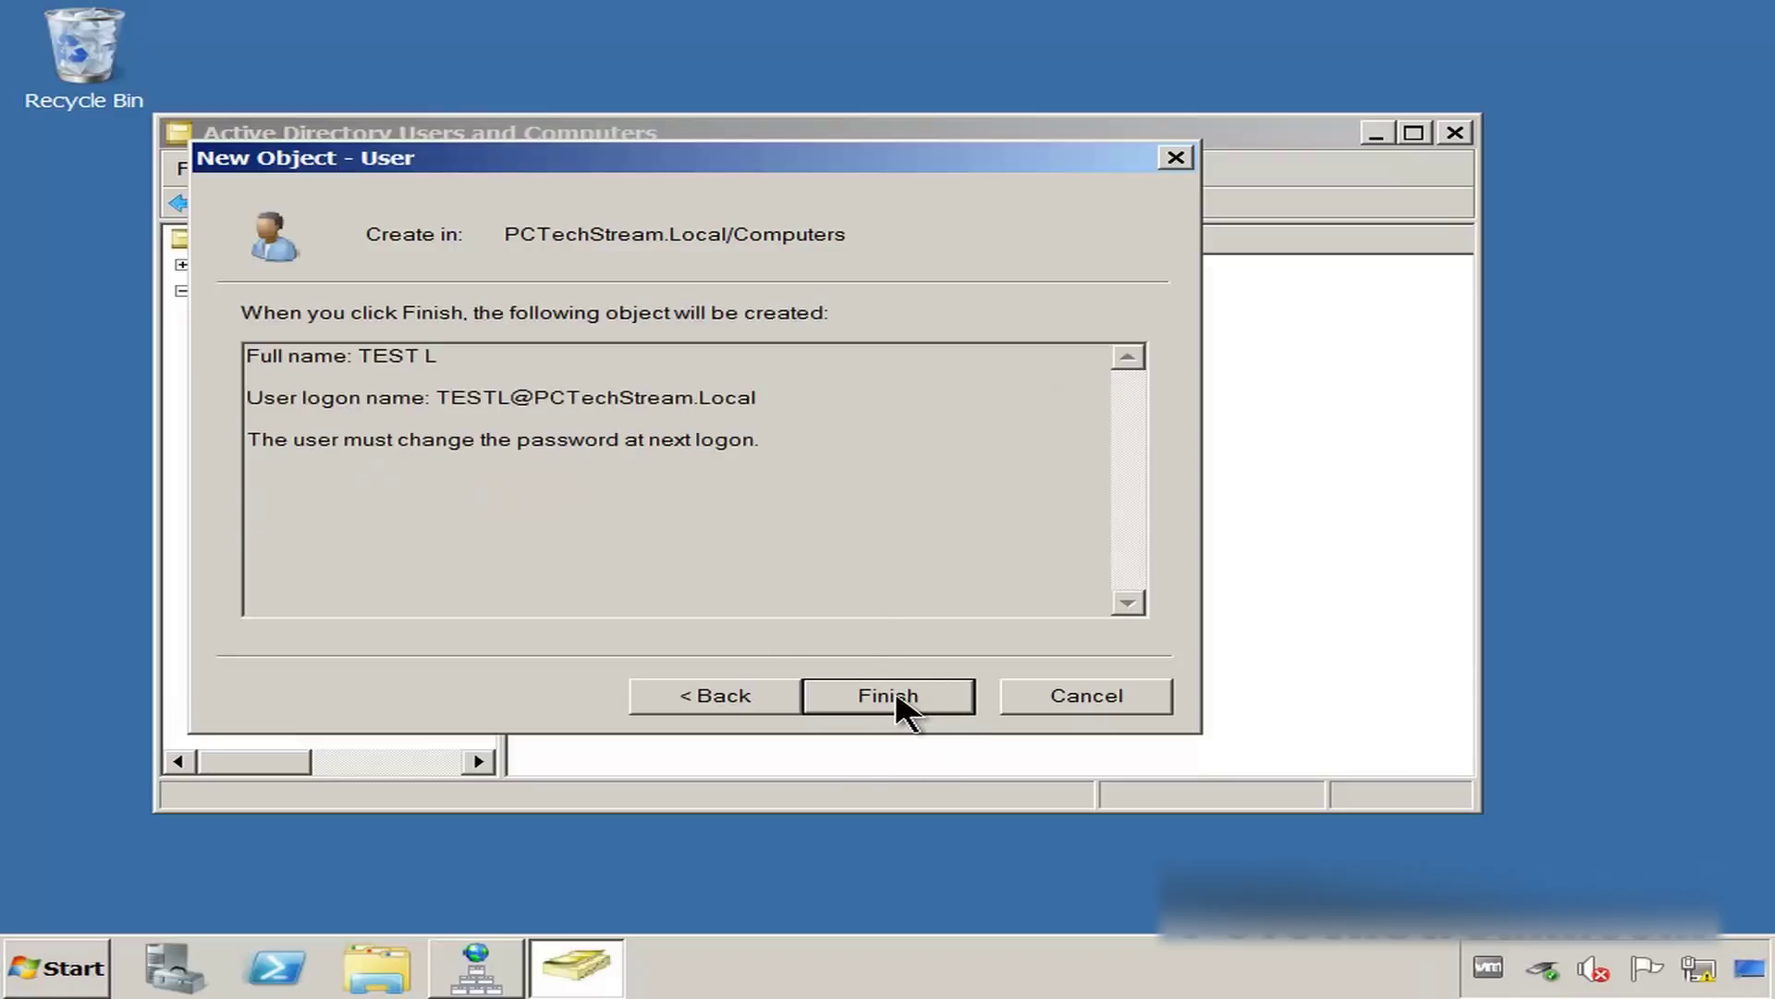
left_click(902, 707)
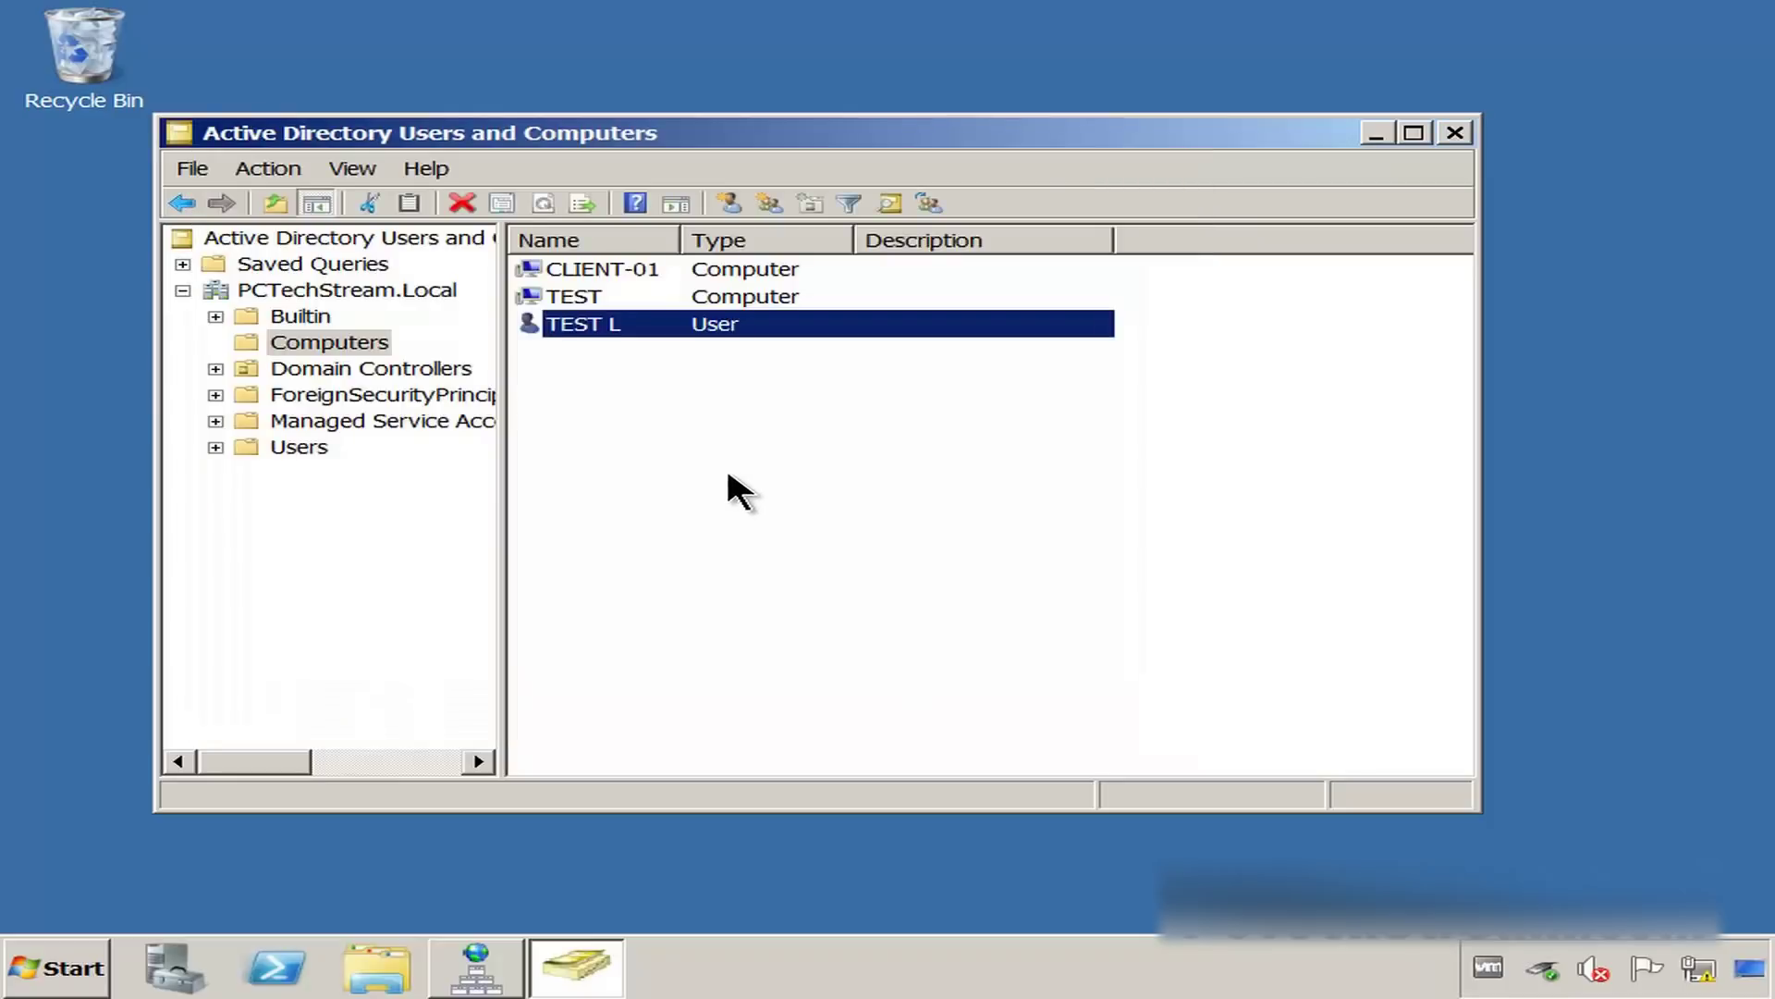
- Switch the console's domain controller from DC-1 to DC-2.PCTechStream.Local using Change Domain Controller
left_click(626, 382)
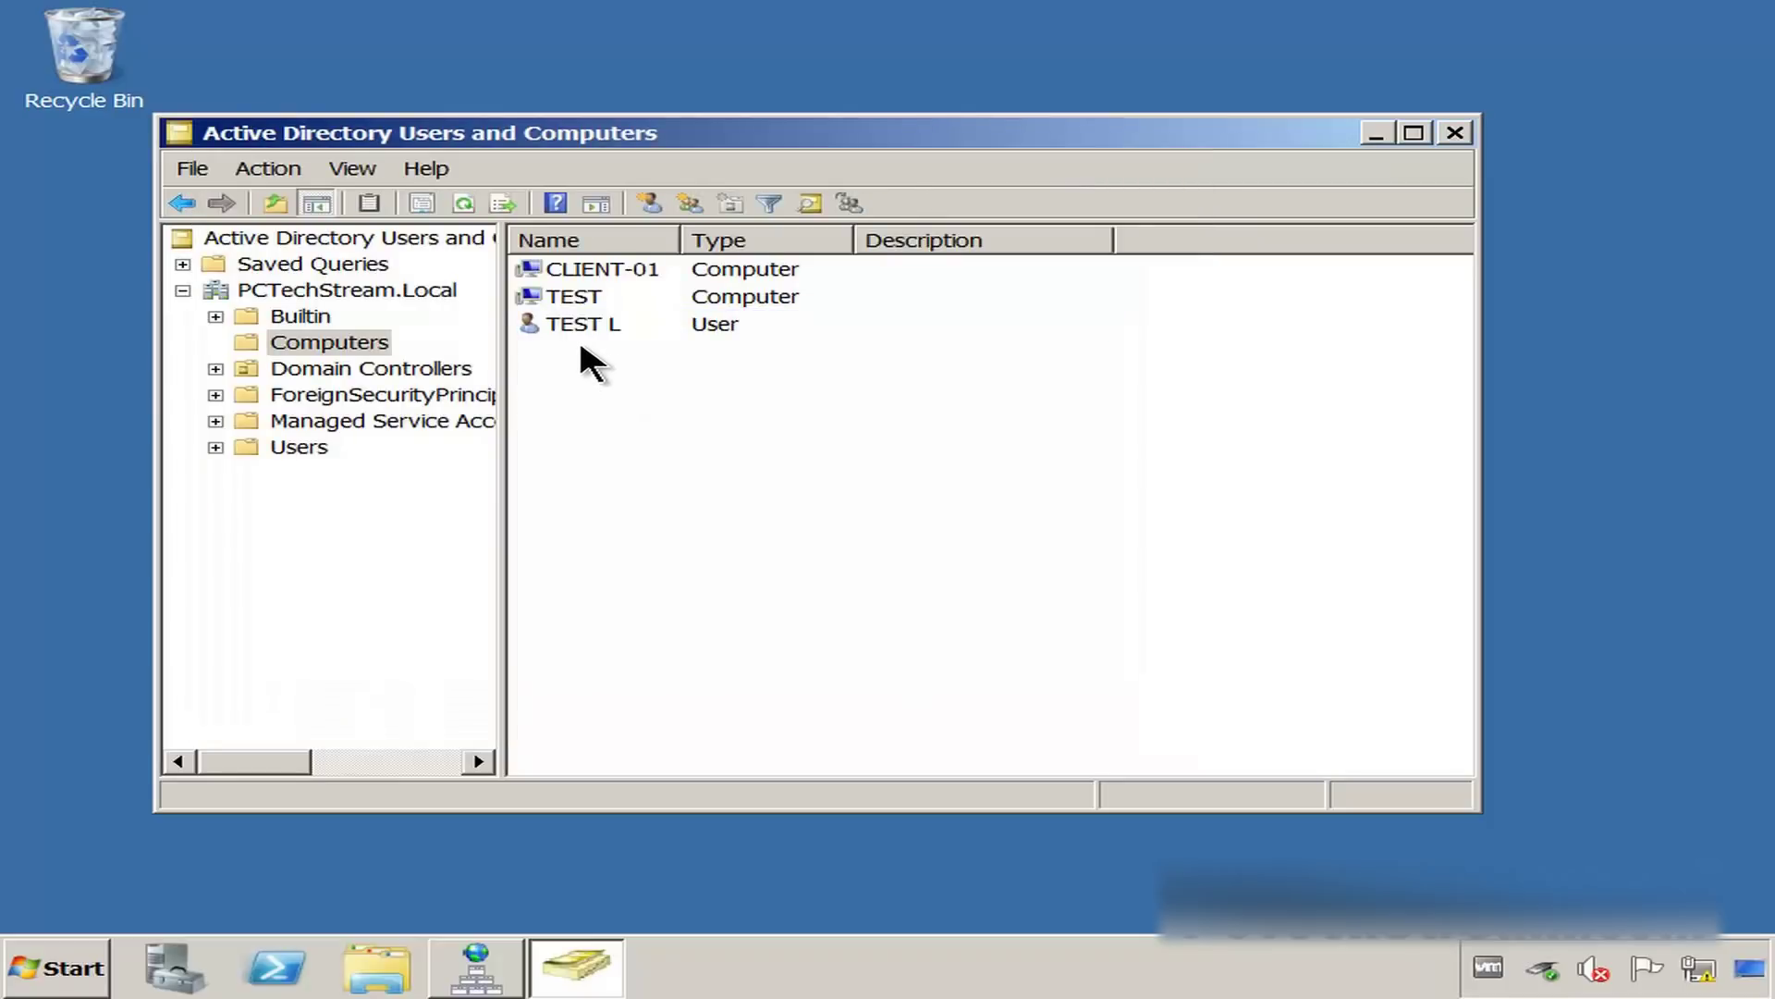
right_click(374, 247)
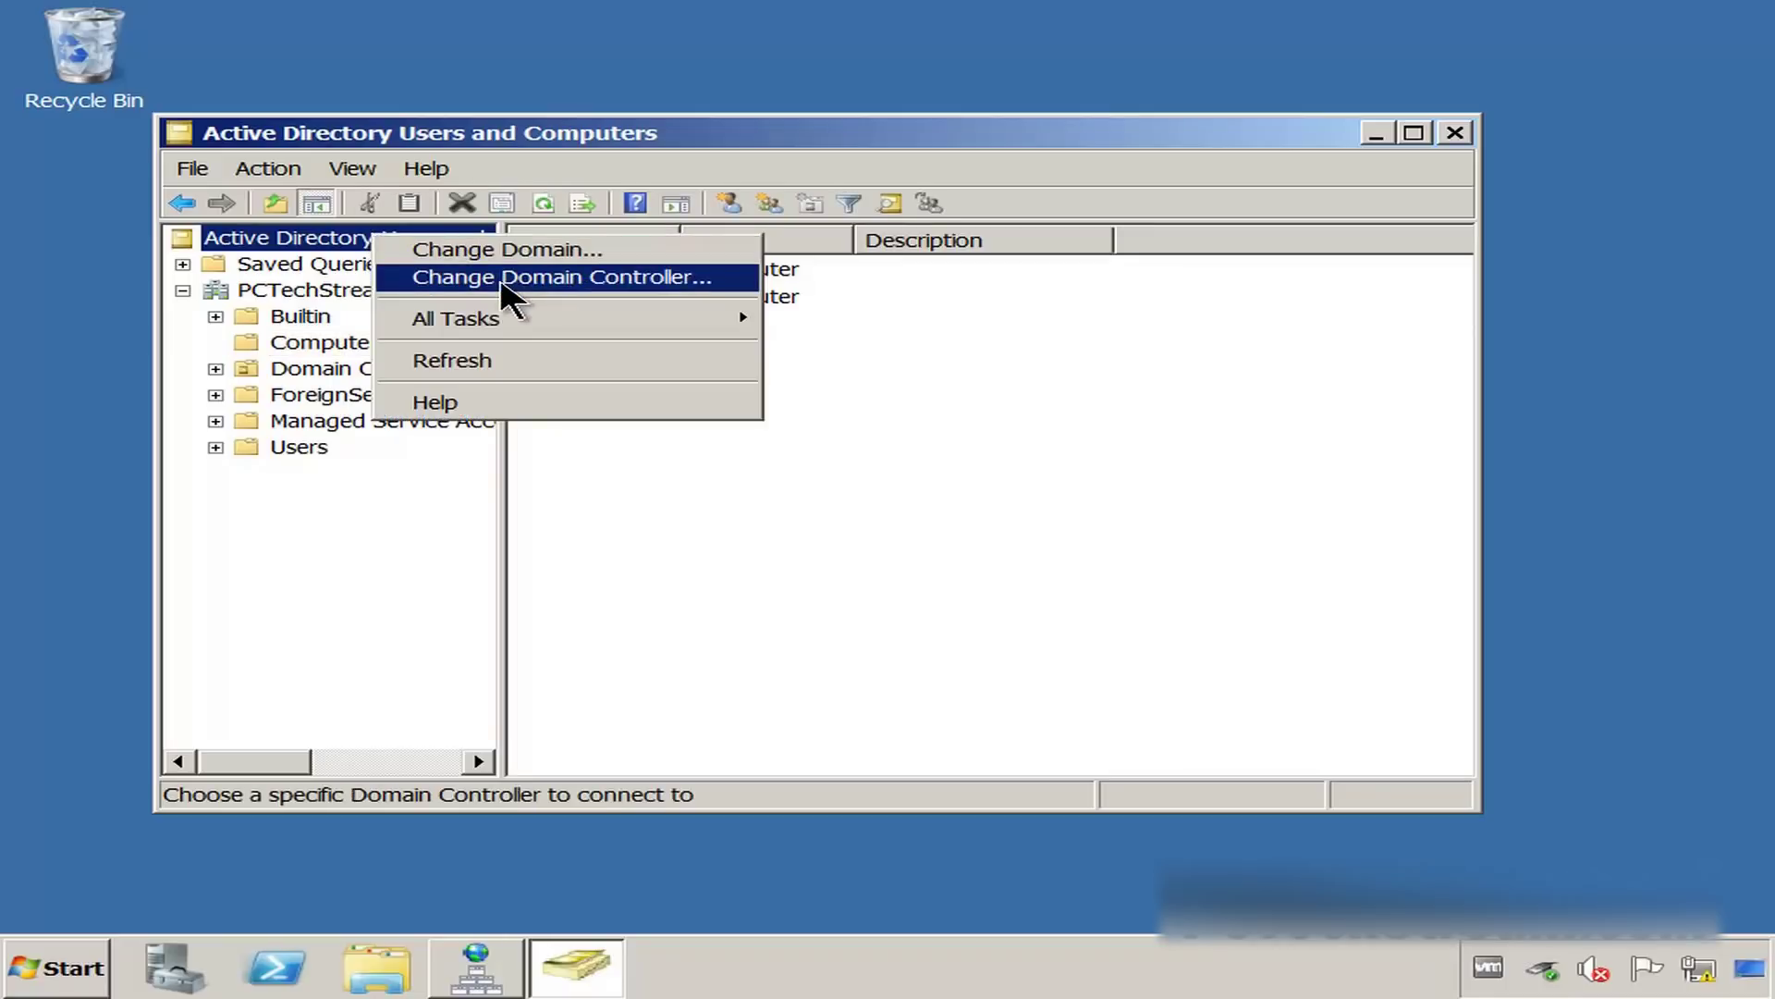
left_click(502, 279)
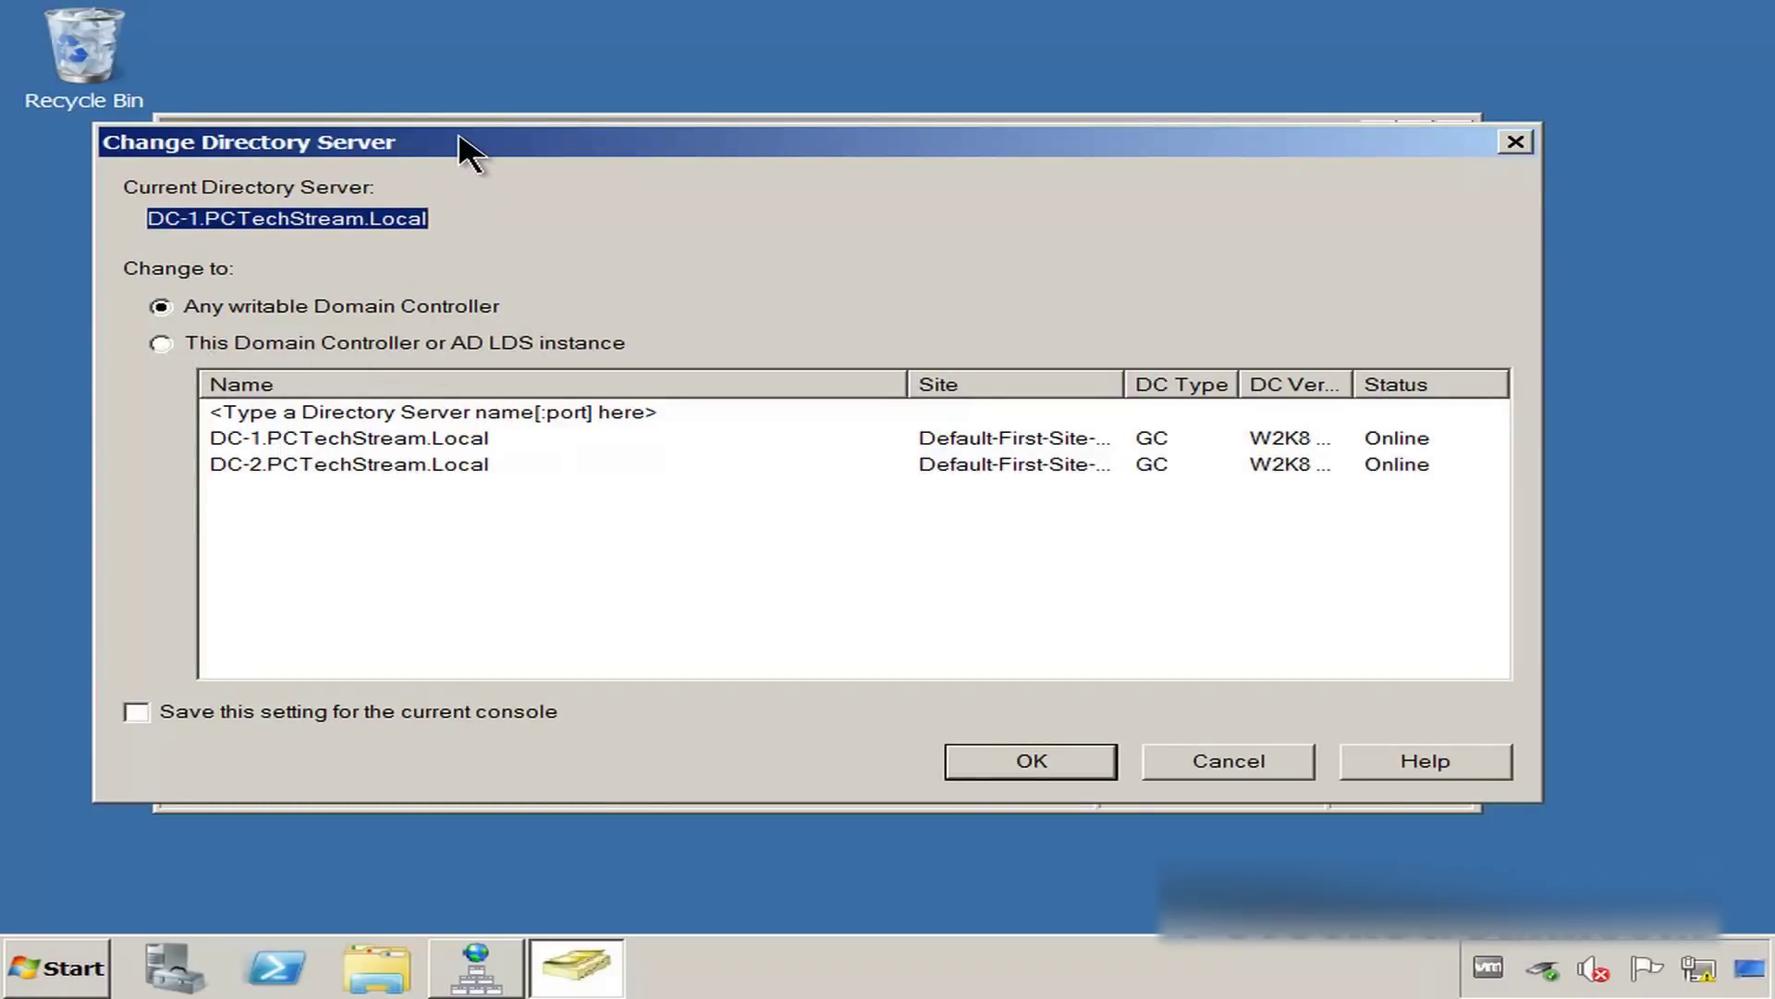
left_click_drag(459, 144, 522, 414)
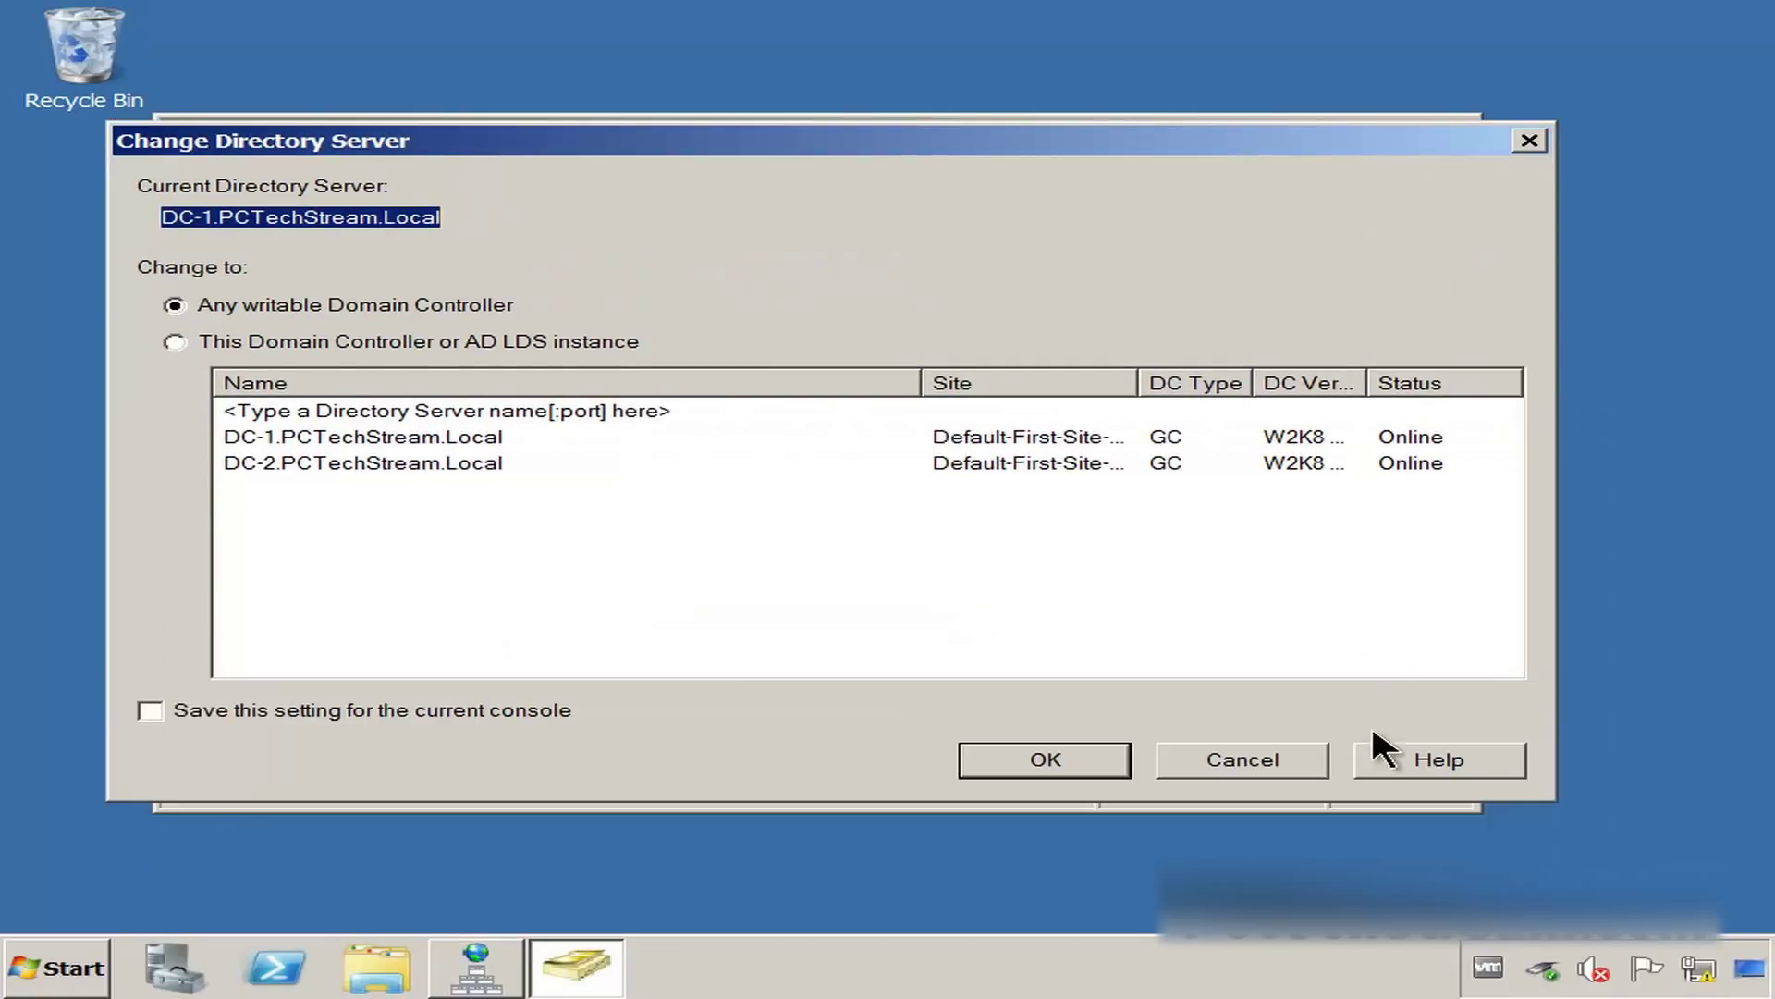
left_click(1271, 763)
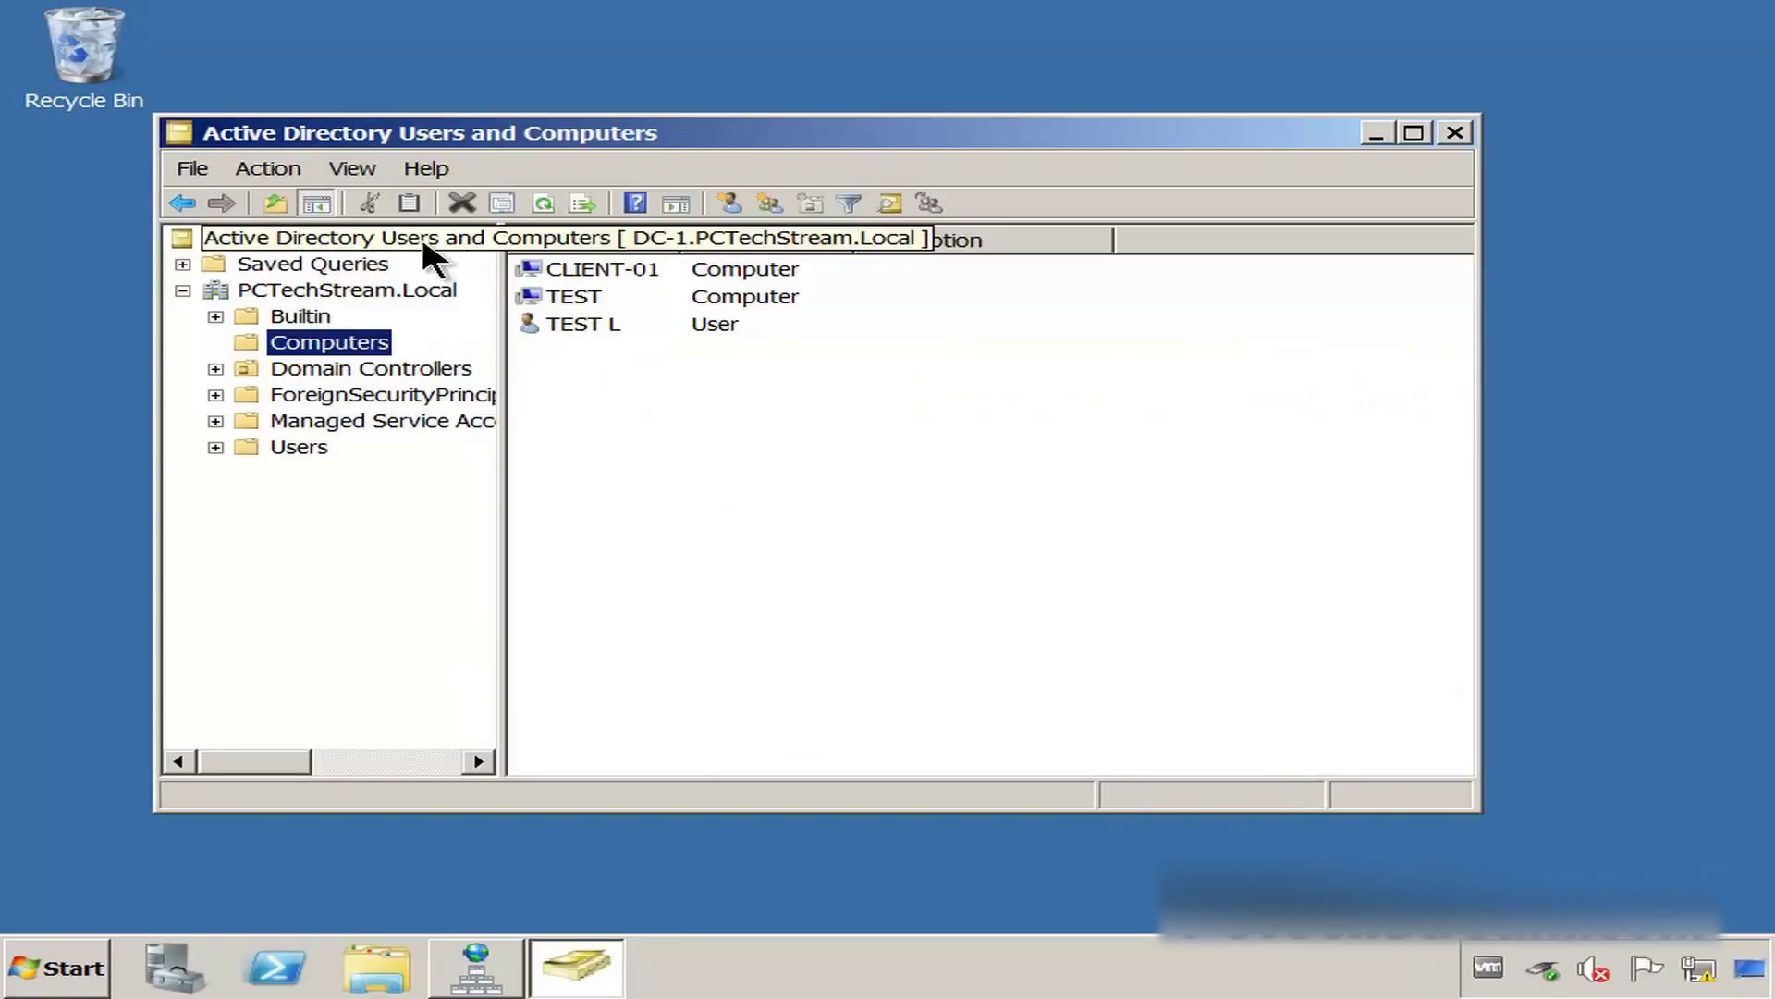
right_click(350, 245)
left_click(451, 294)
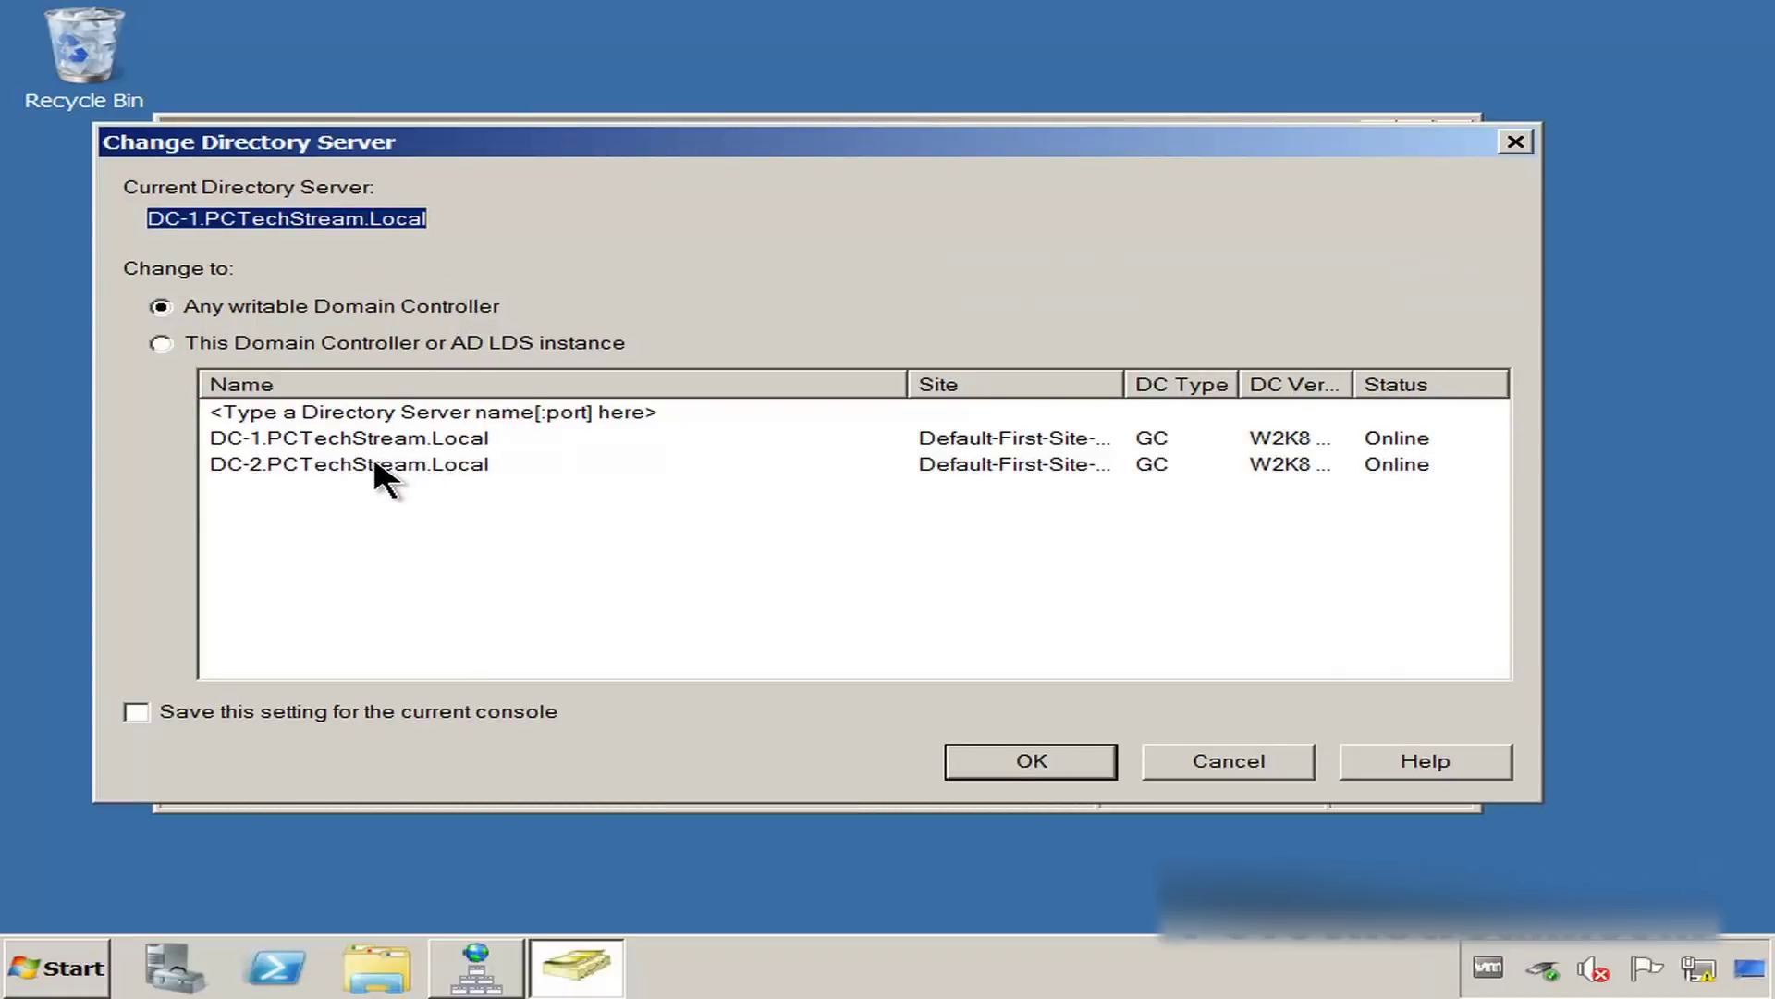
left_click(272, 462)
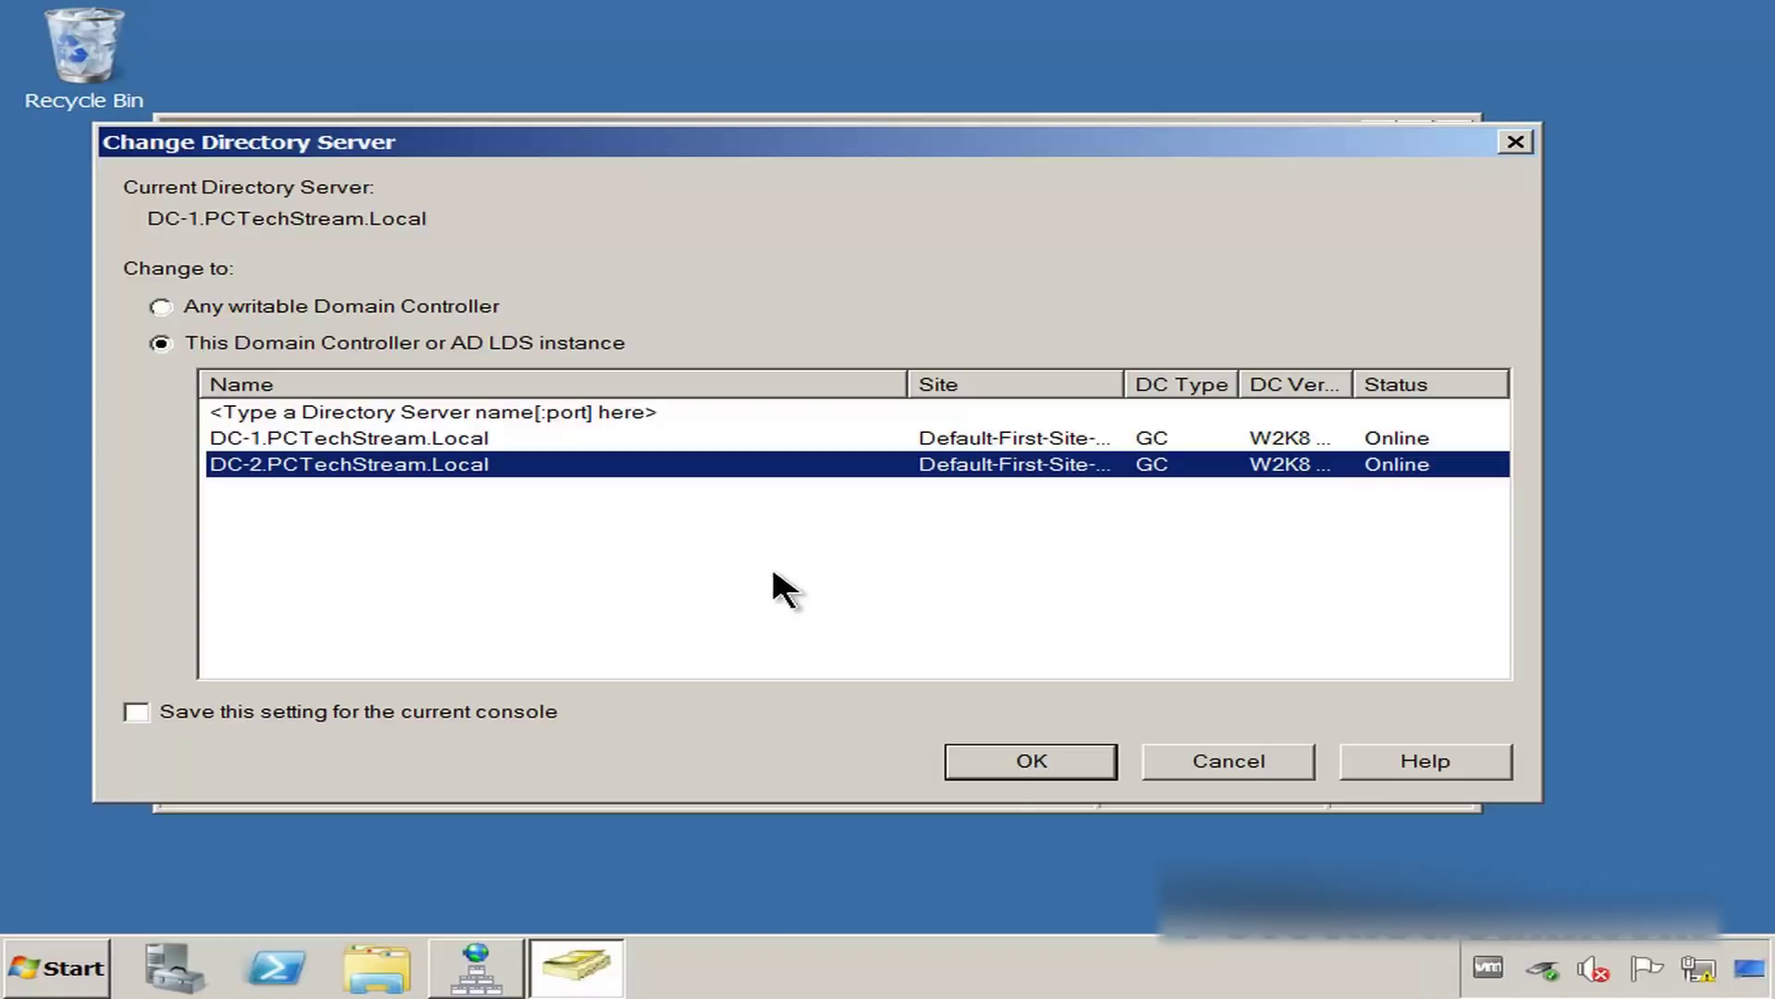
left_click(1026, 767)
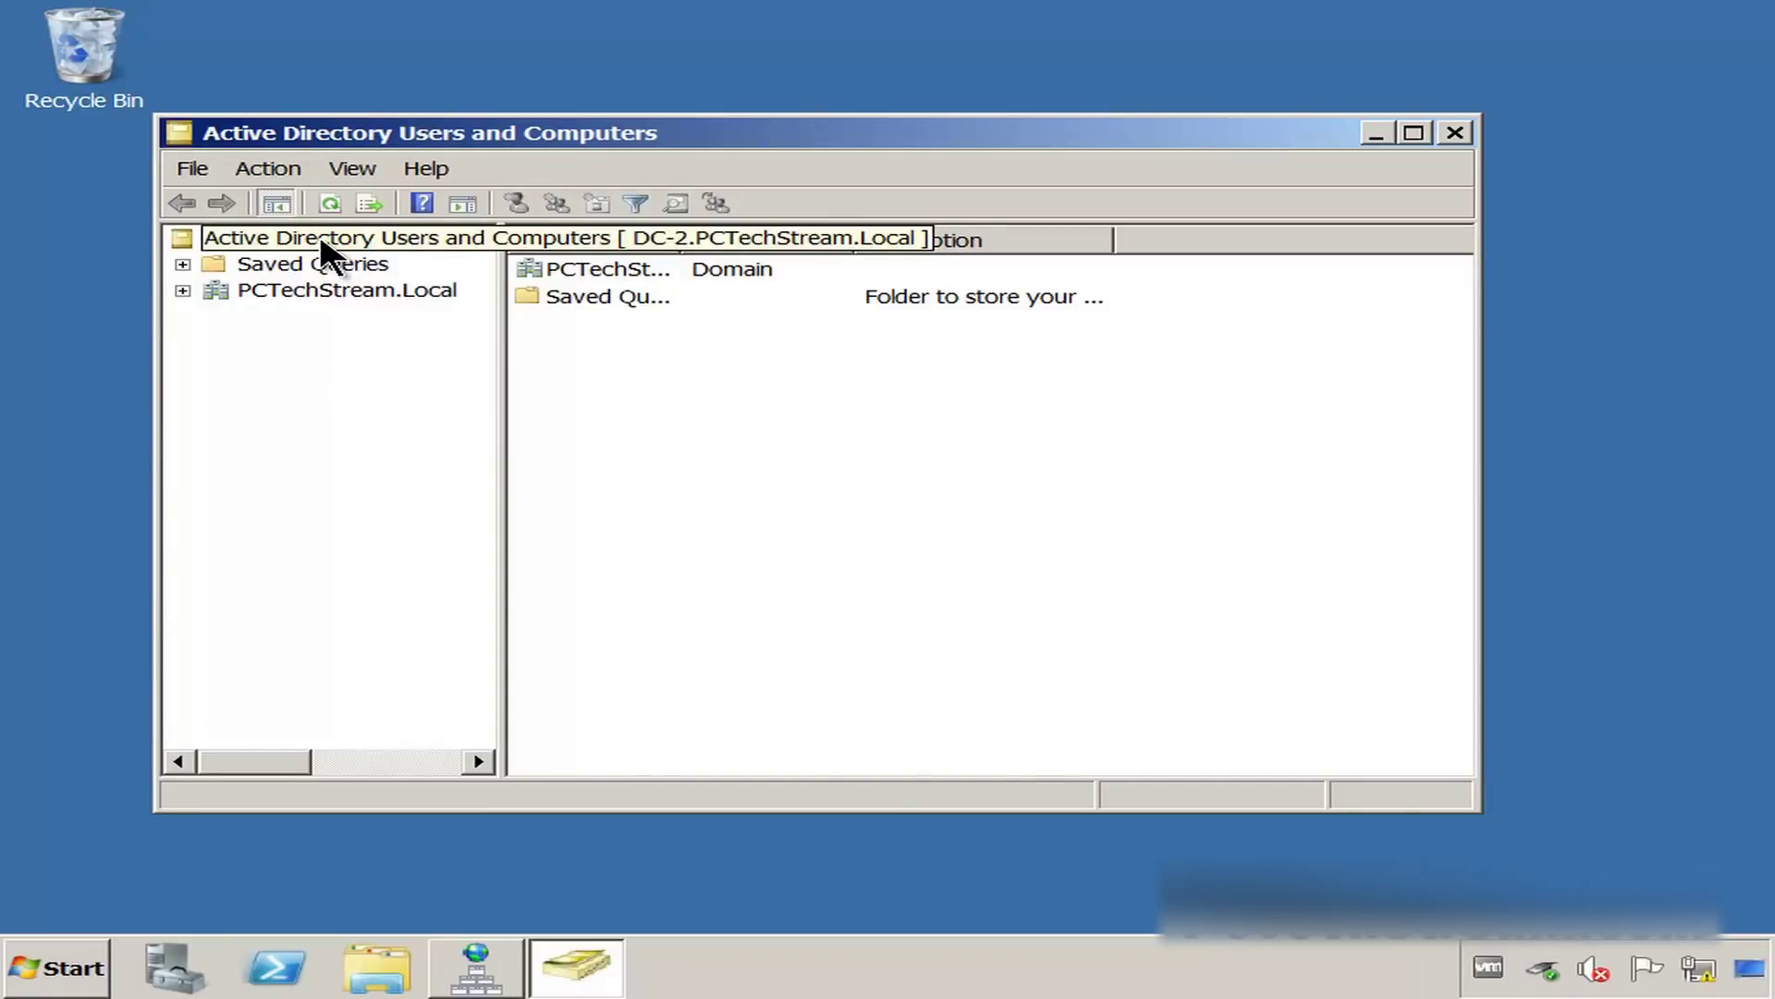
- Expand PCTechStream.Local and check that TEST and TEST L appear in Computers on DC-2
left_click(183, 291)
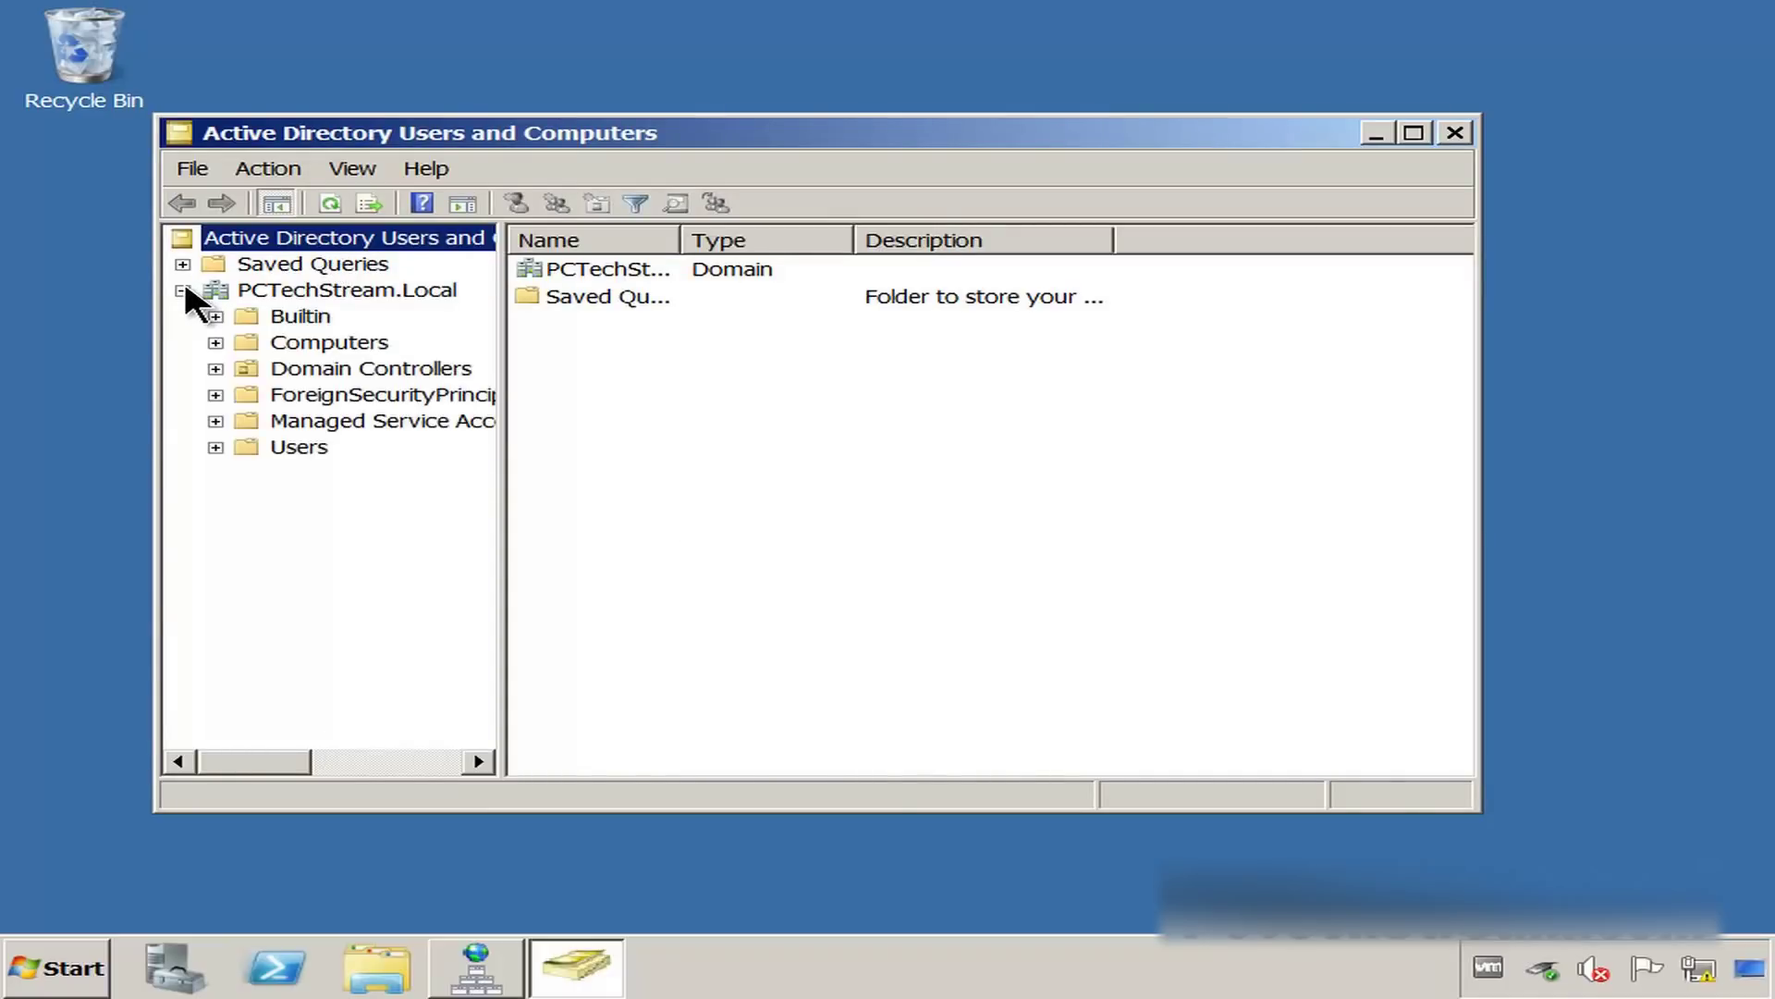
left_click(309, 346)
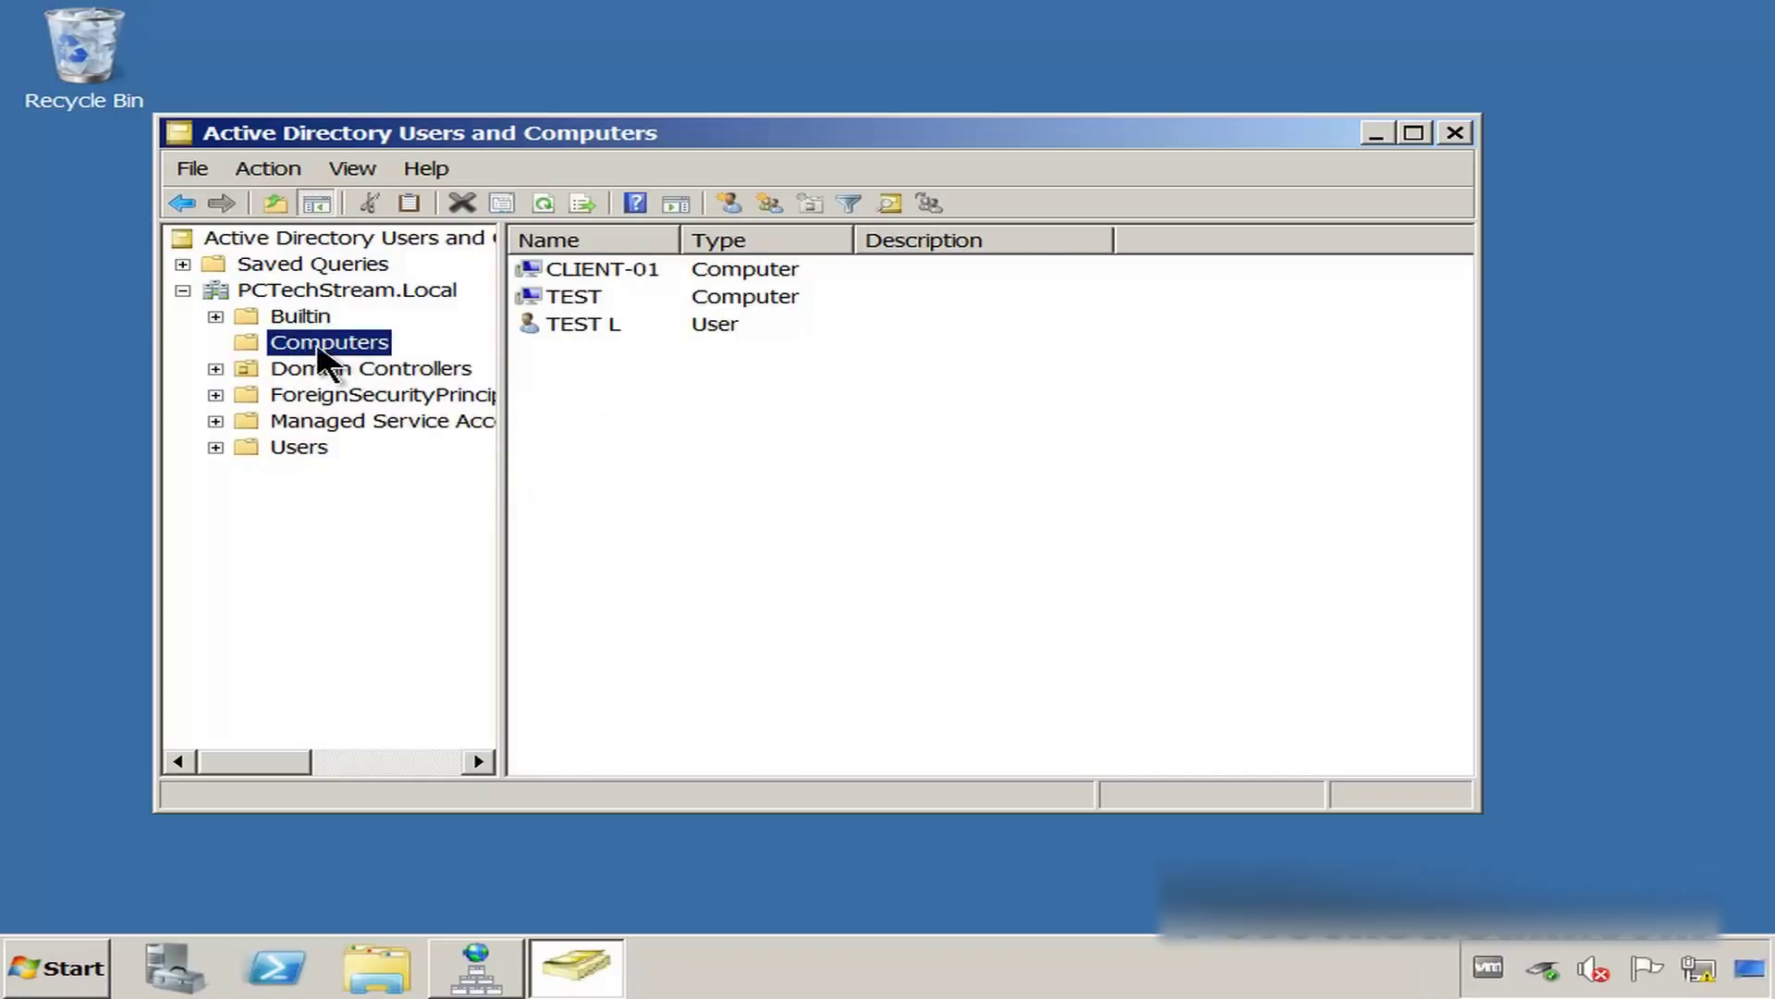
left_click(598, 367)
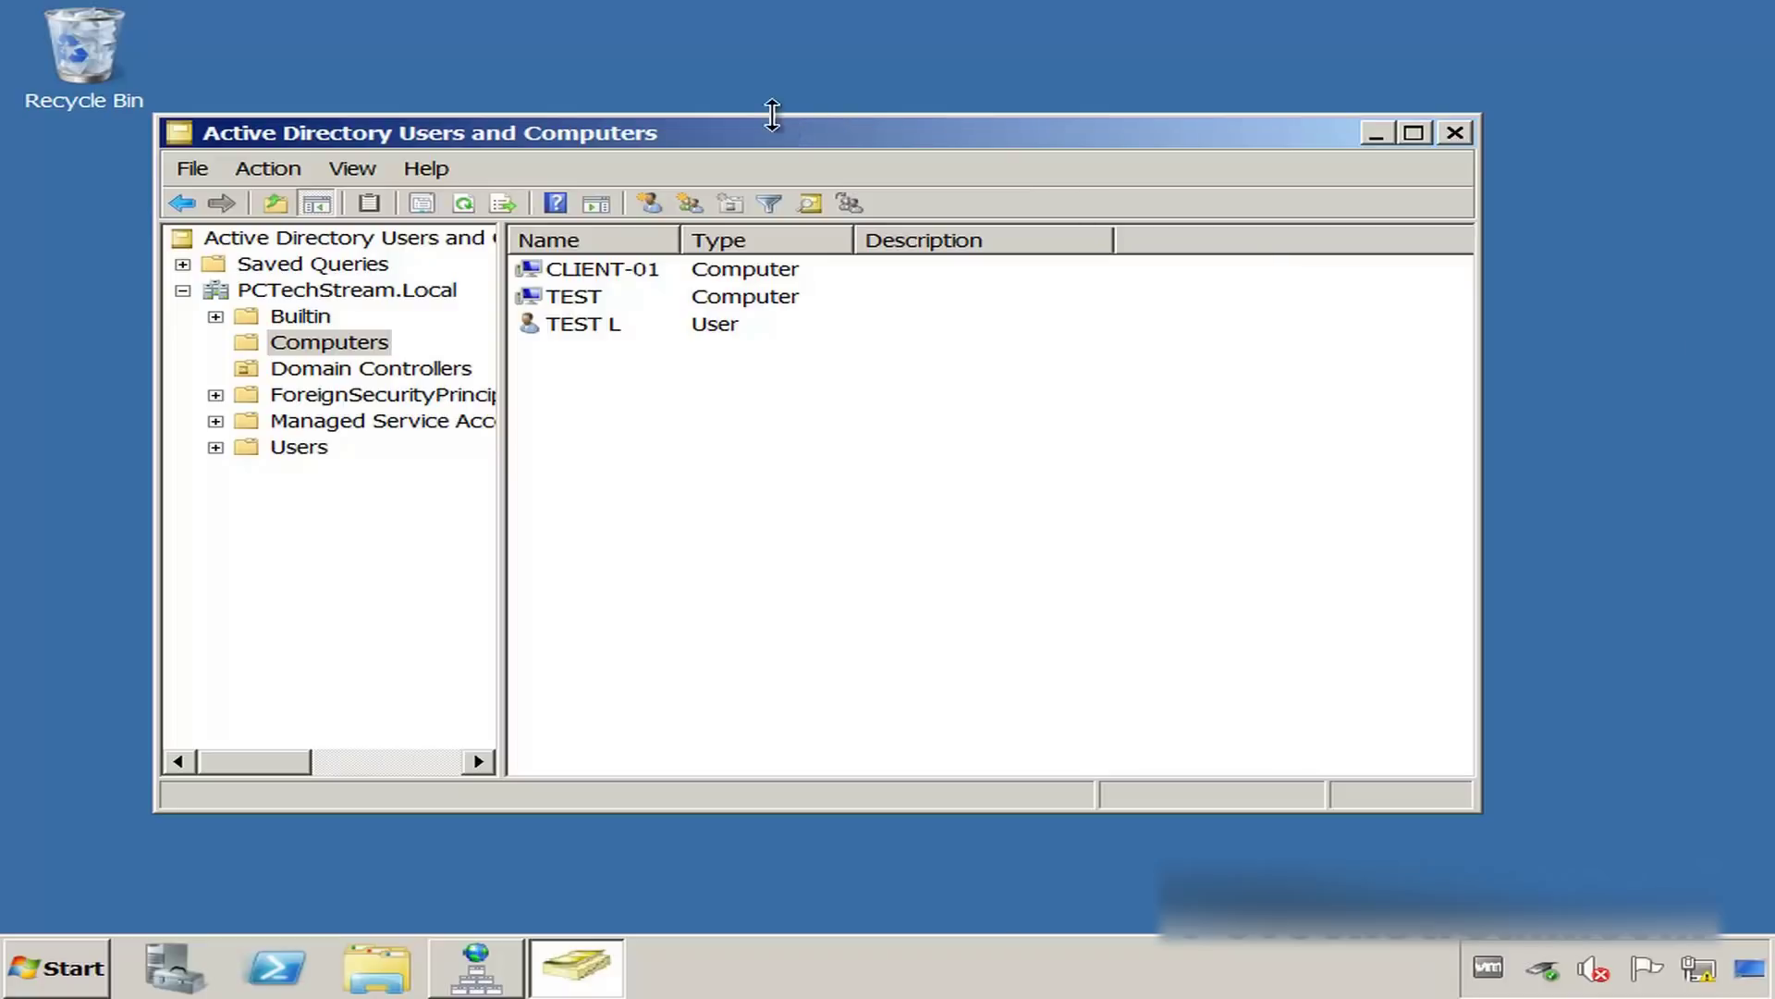
left_click(330, 292)
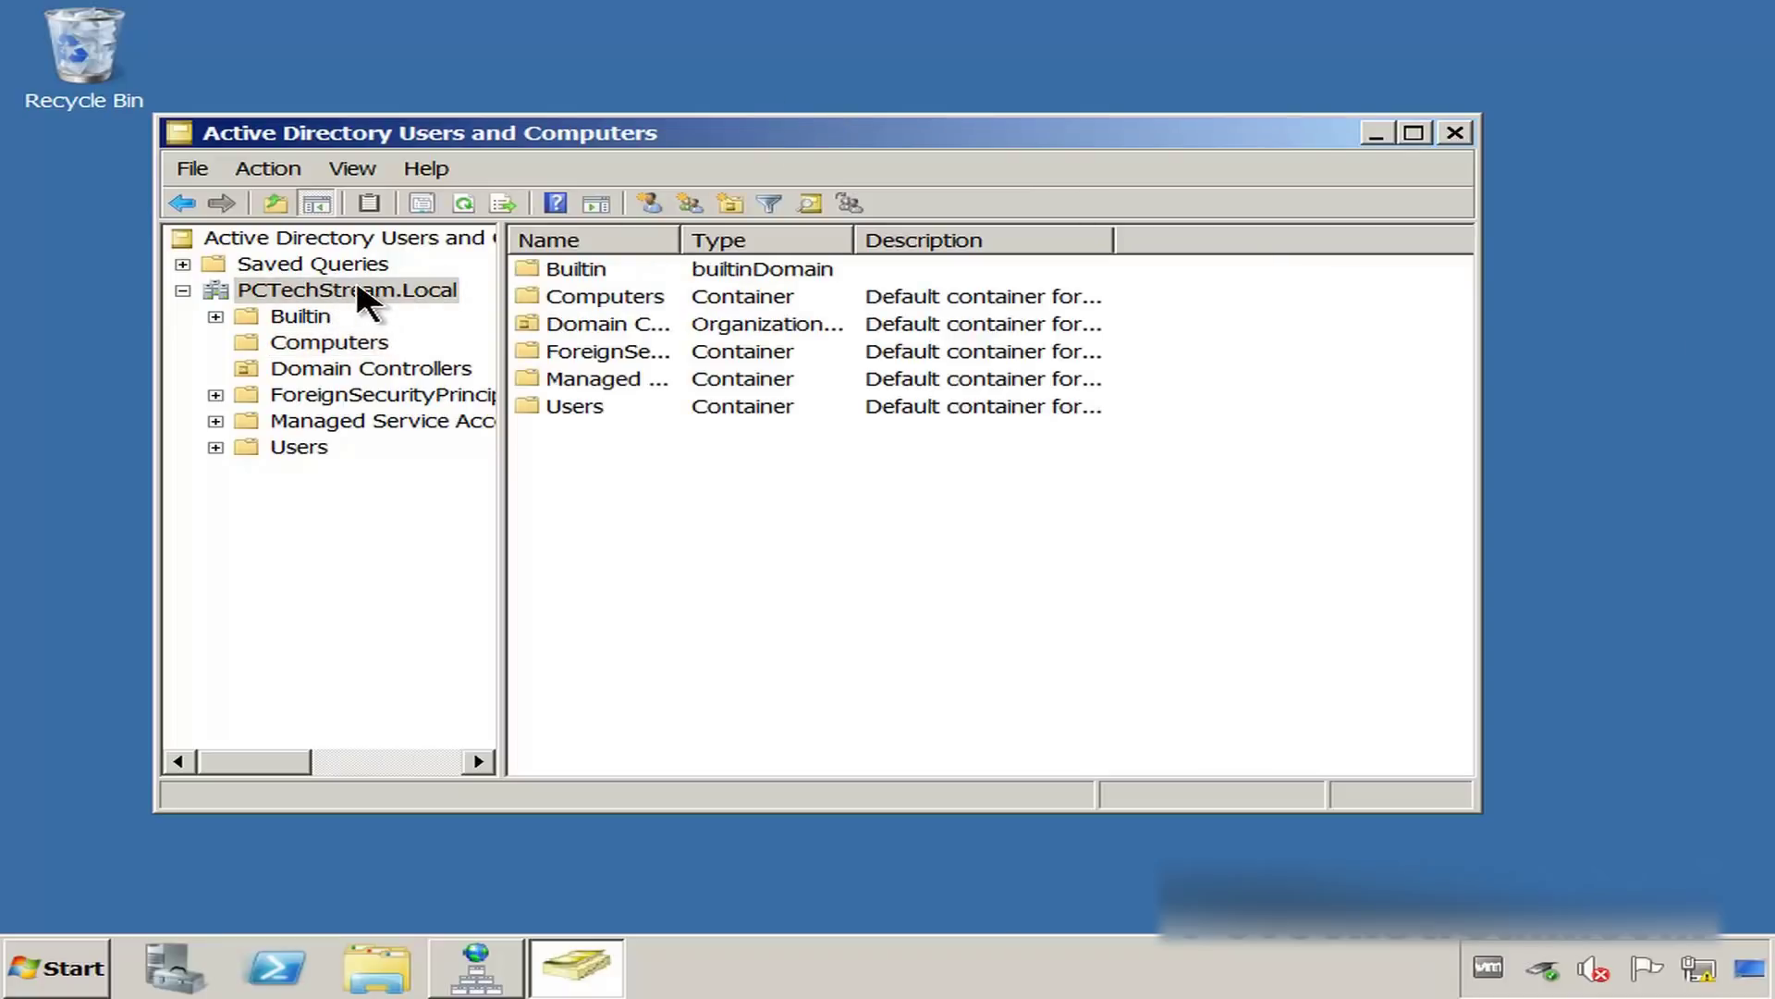
- Create a new organizational unit named 'U.S.A' directly under the PCTechStream.Local domain
right_click(361, 288)
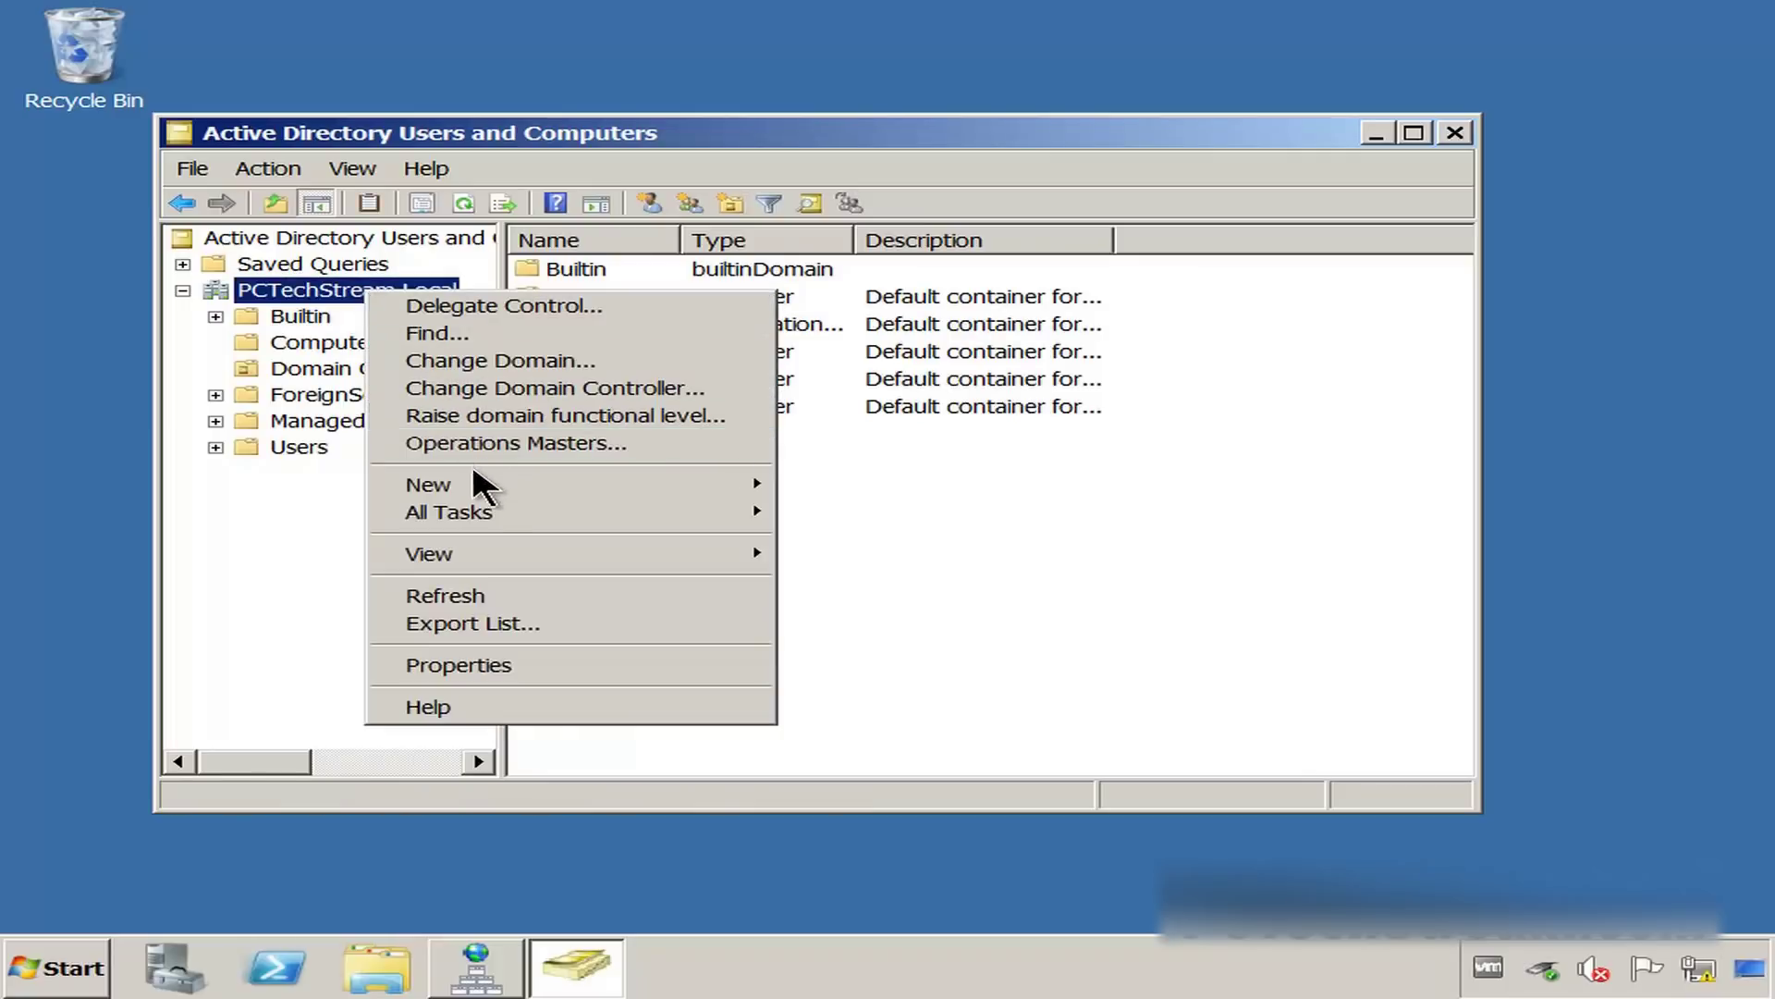
mouse_move(741, 496)
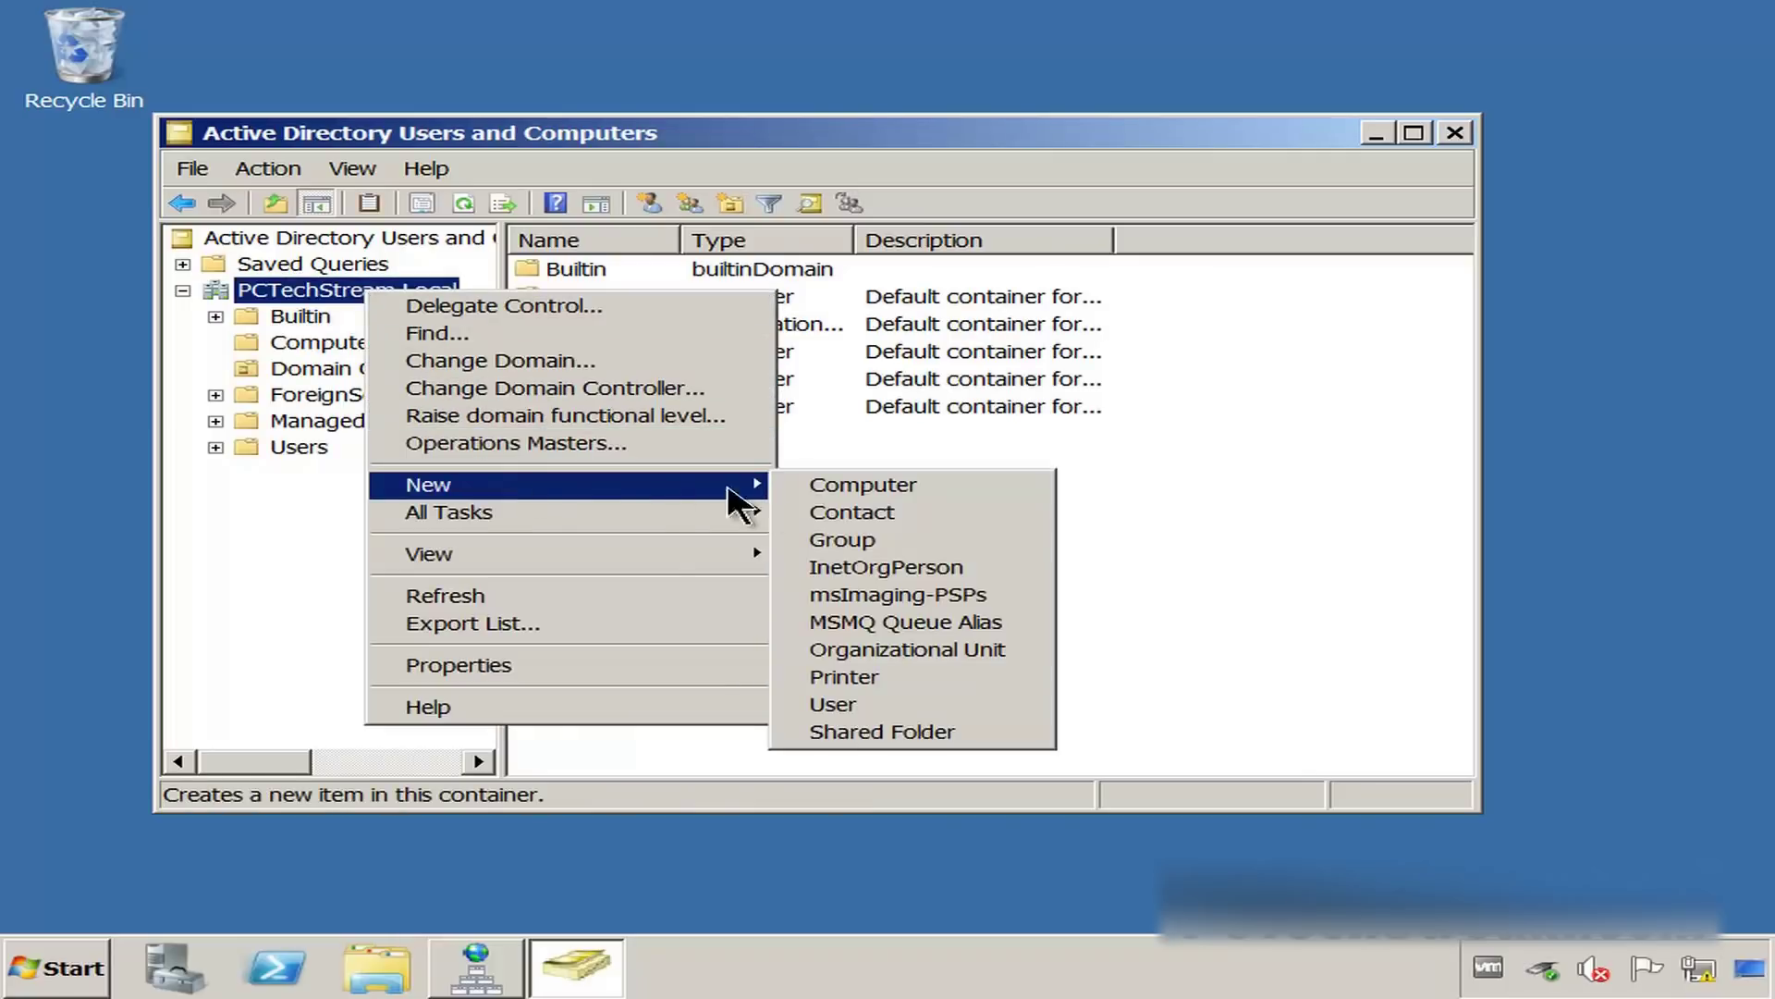
left_click(908, 658)
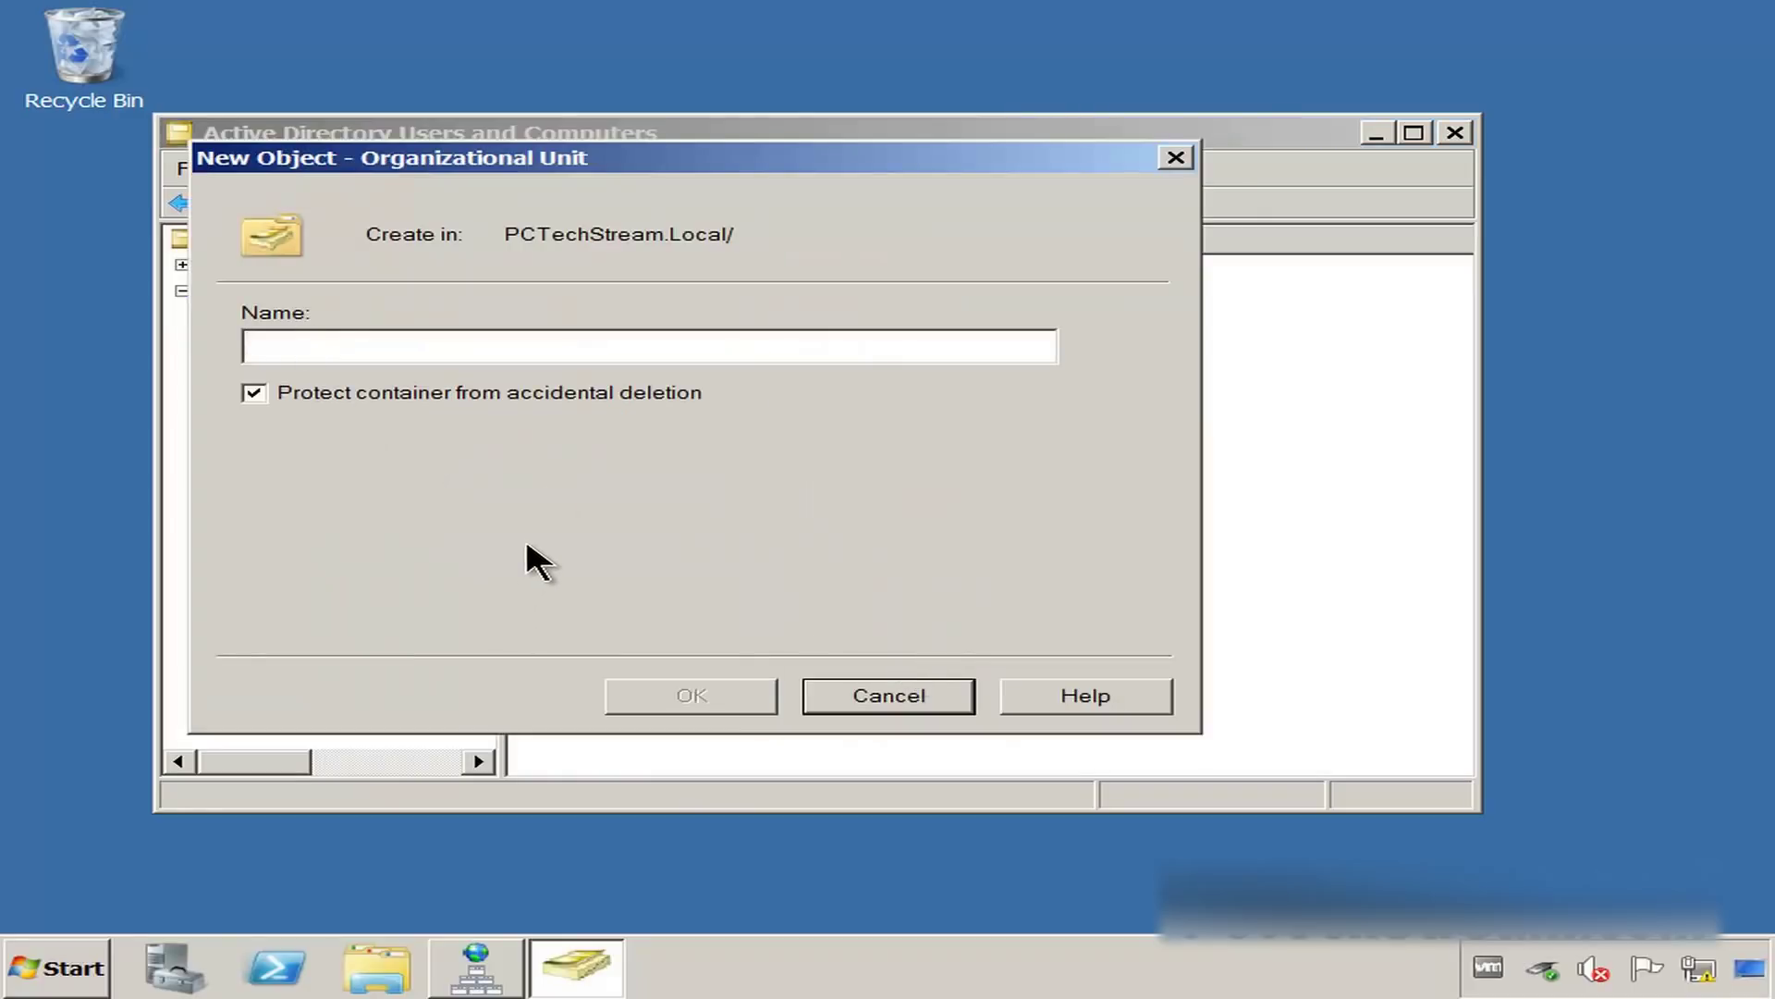
type("U.S.A")
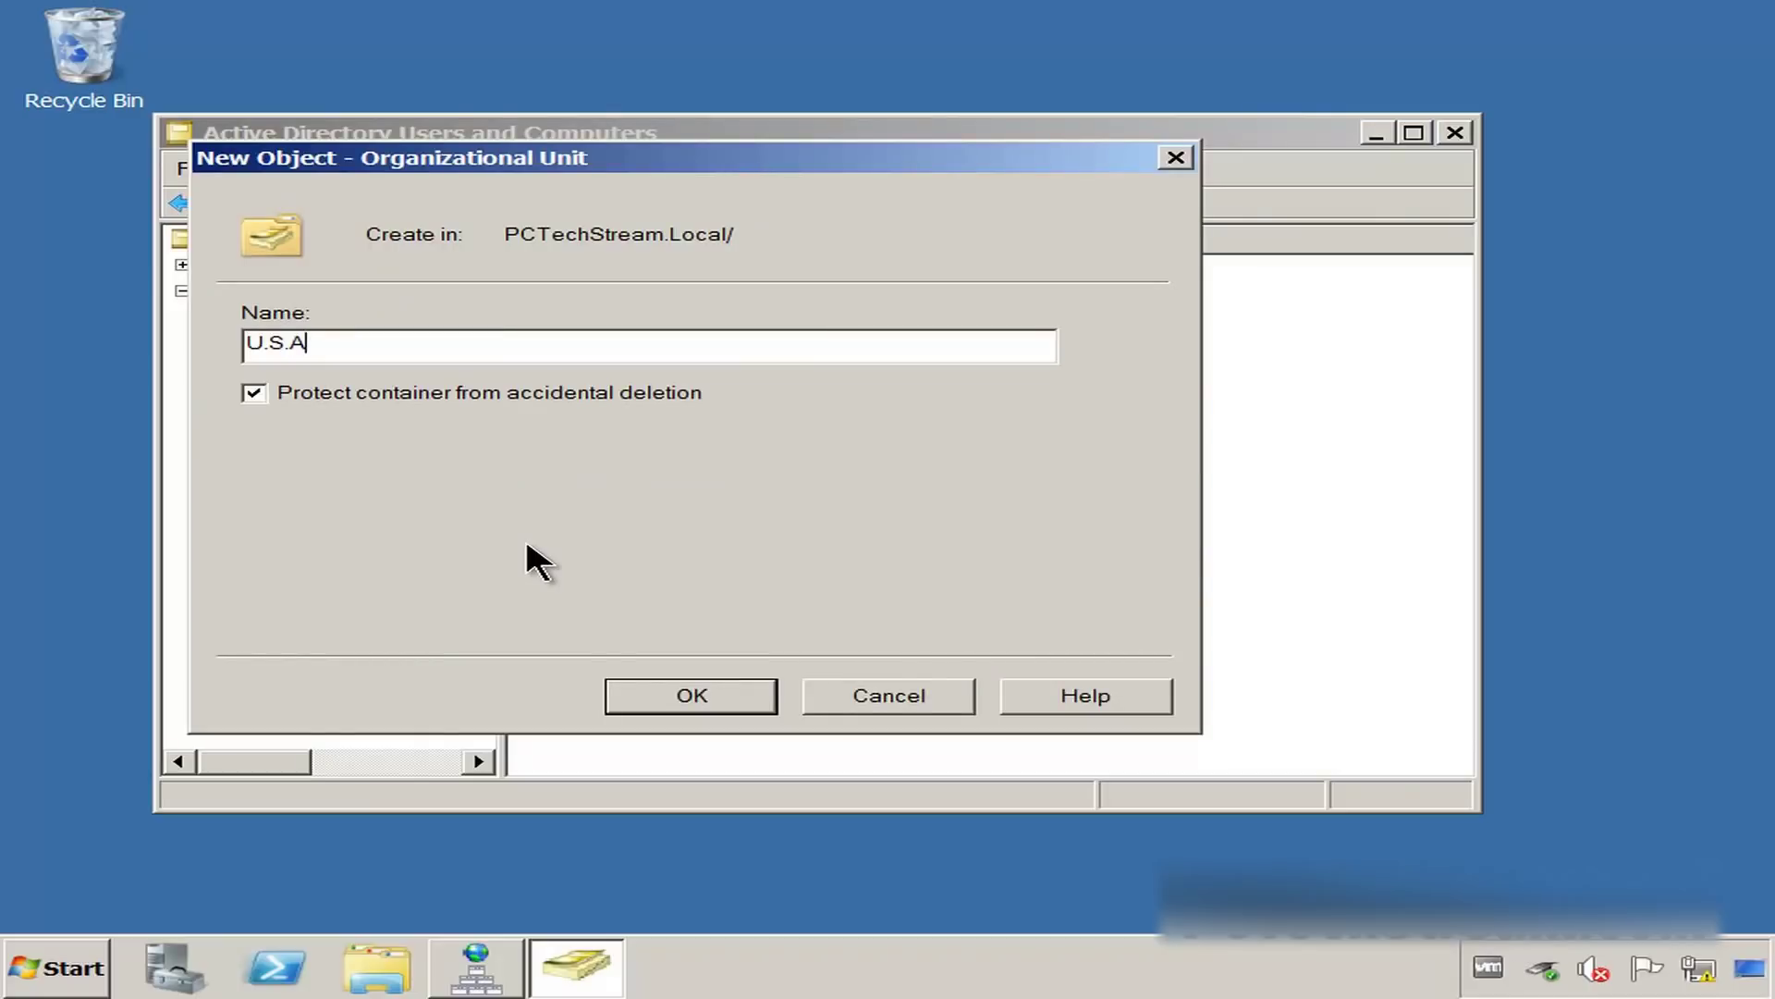
left_click(712, 698)
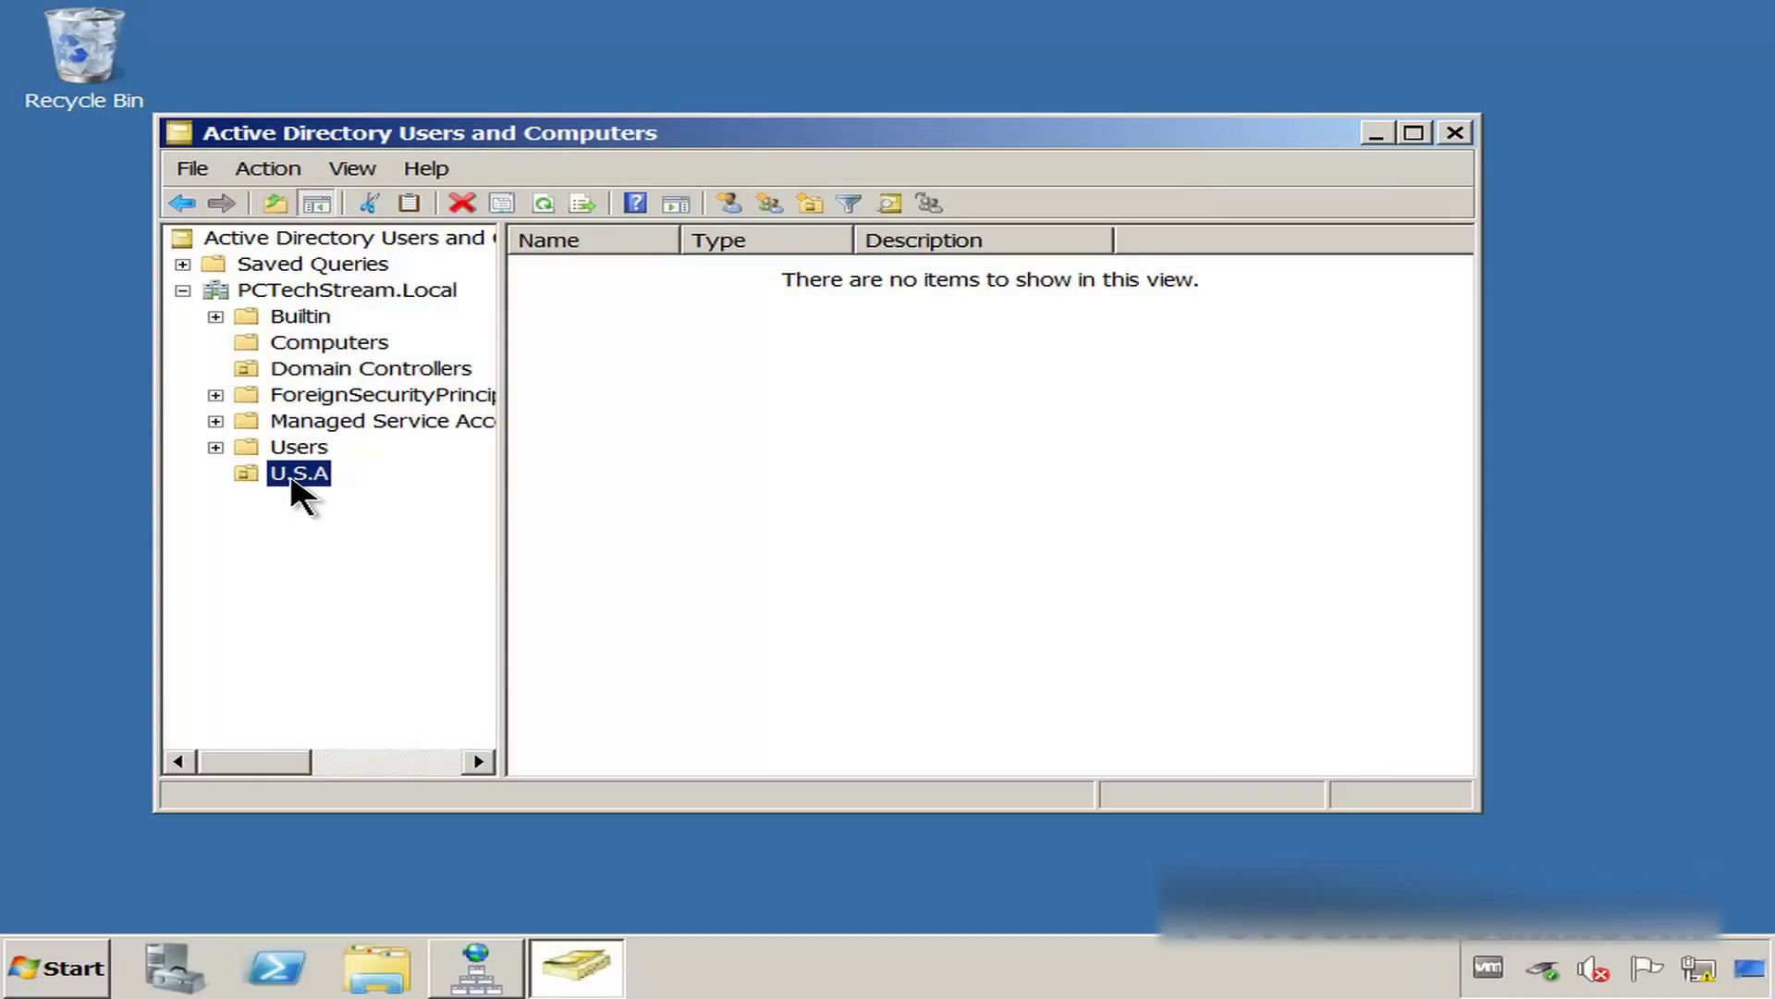
left_click(302, 290)
- Create a new organizational unit named 'INDIA' directly under PCTechStream.Local
right_click(303, 294)
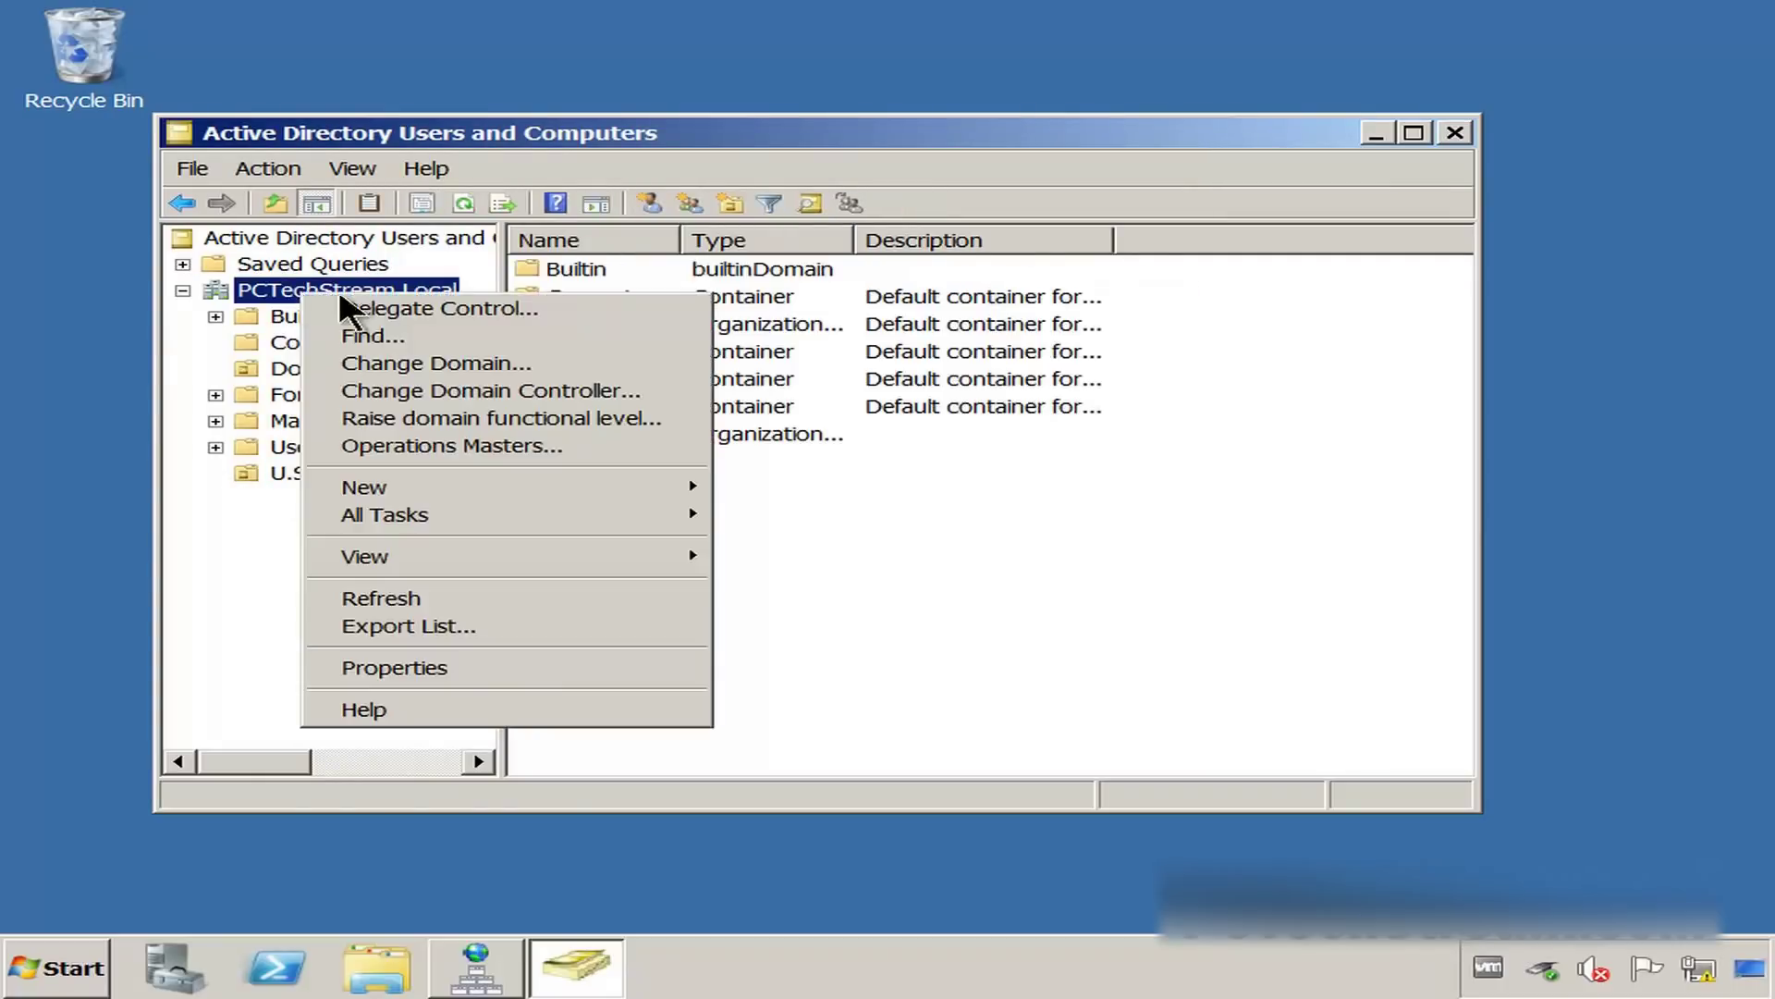
mouse_move(444, 490)
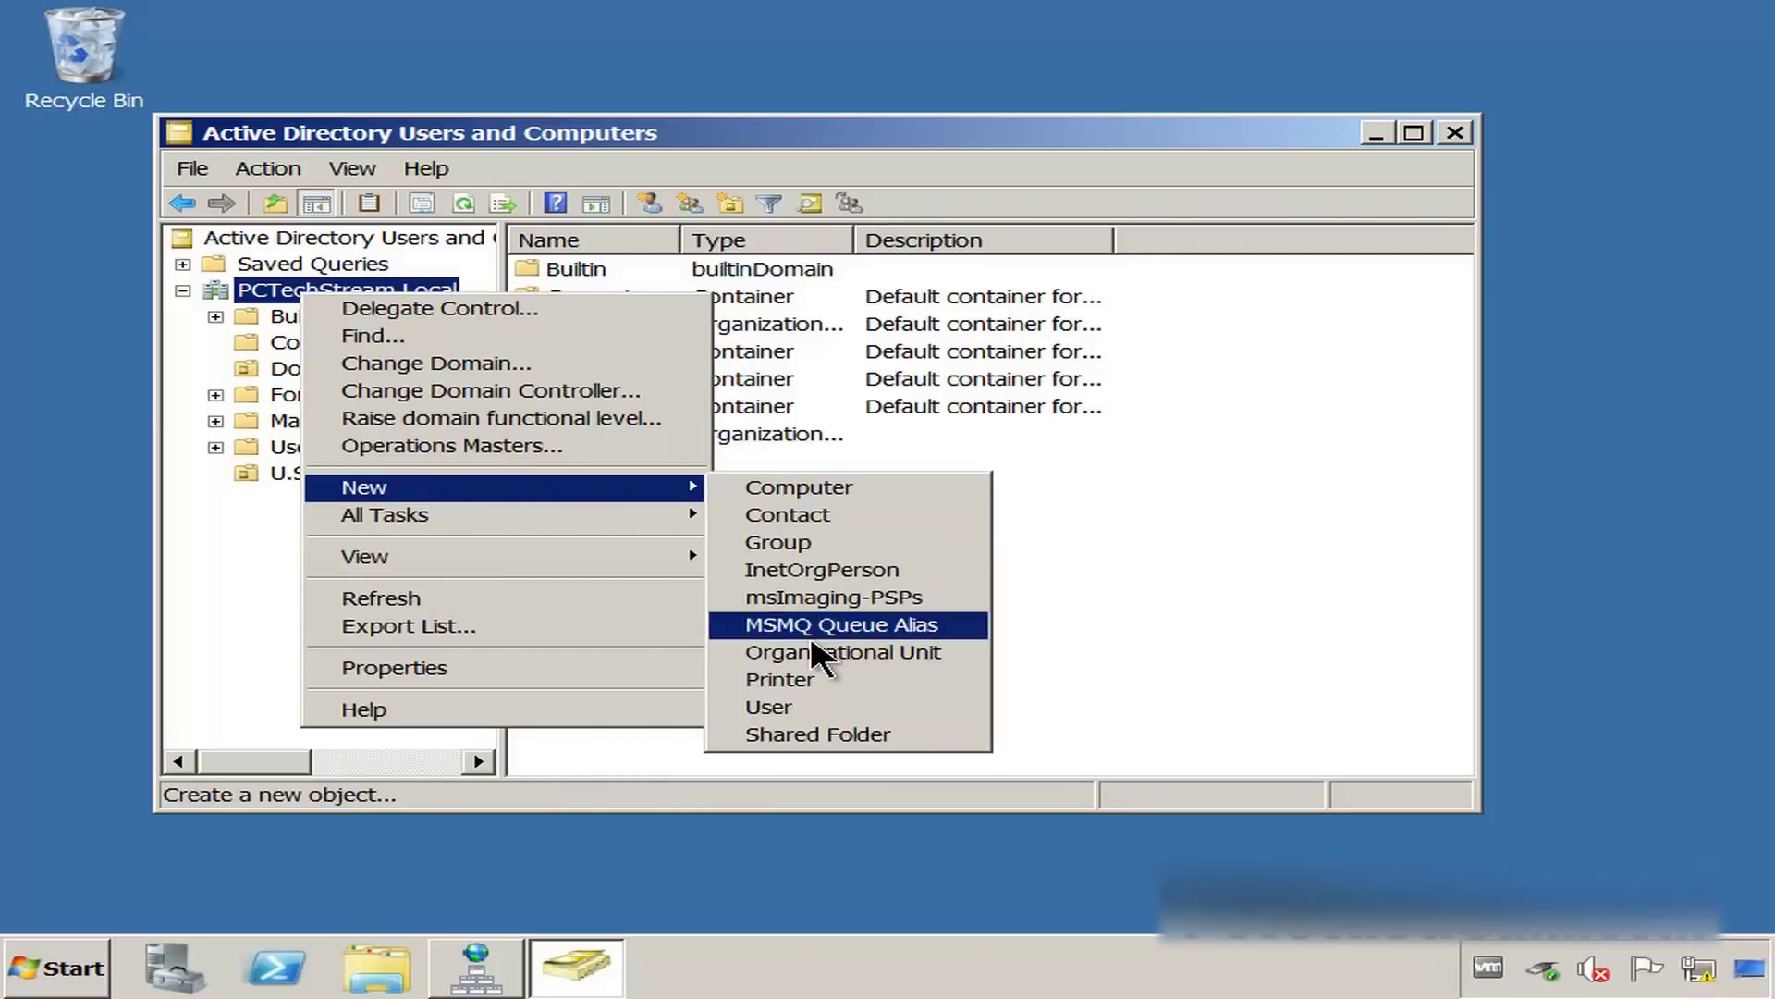
left_click(823, 657)
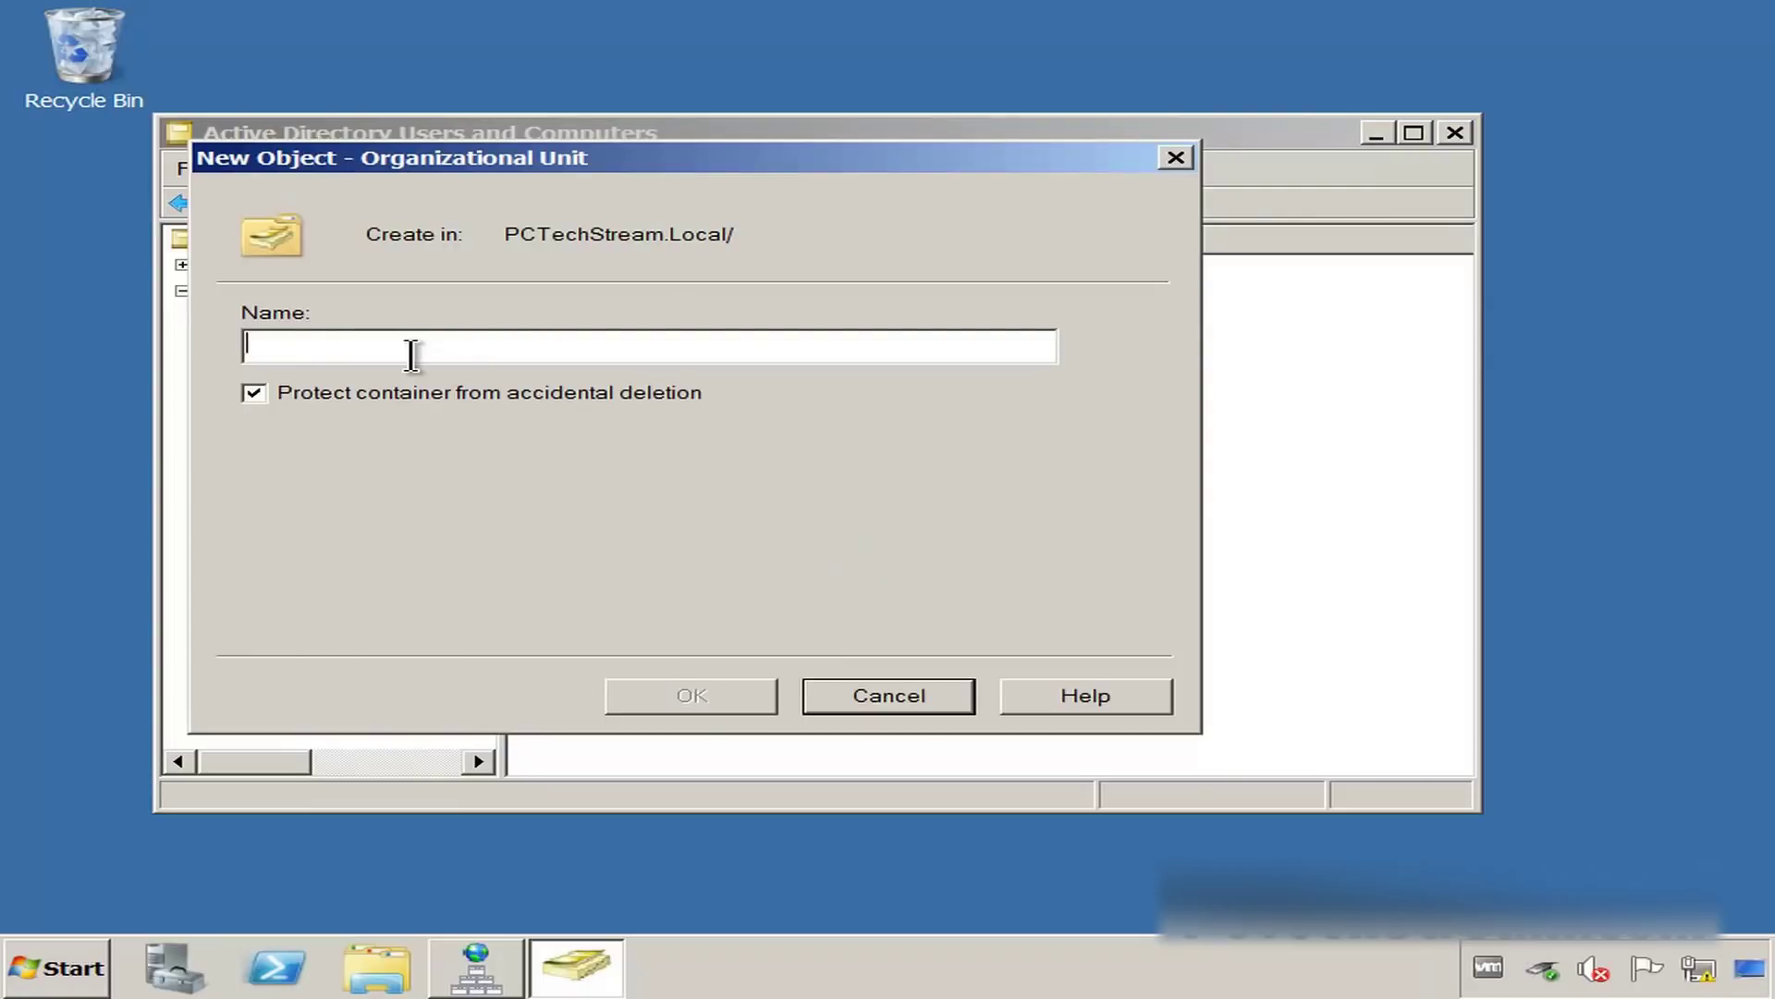
type("INDI")
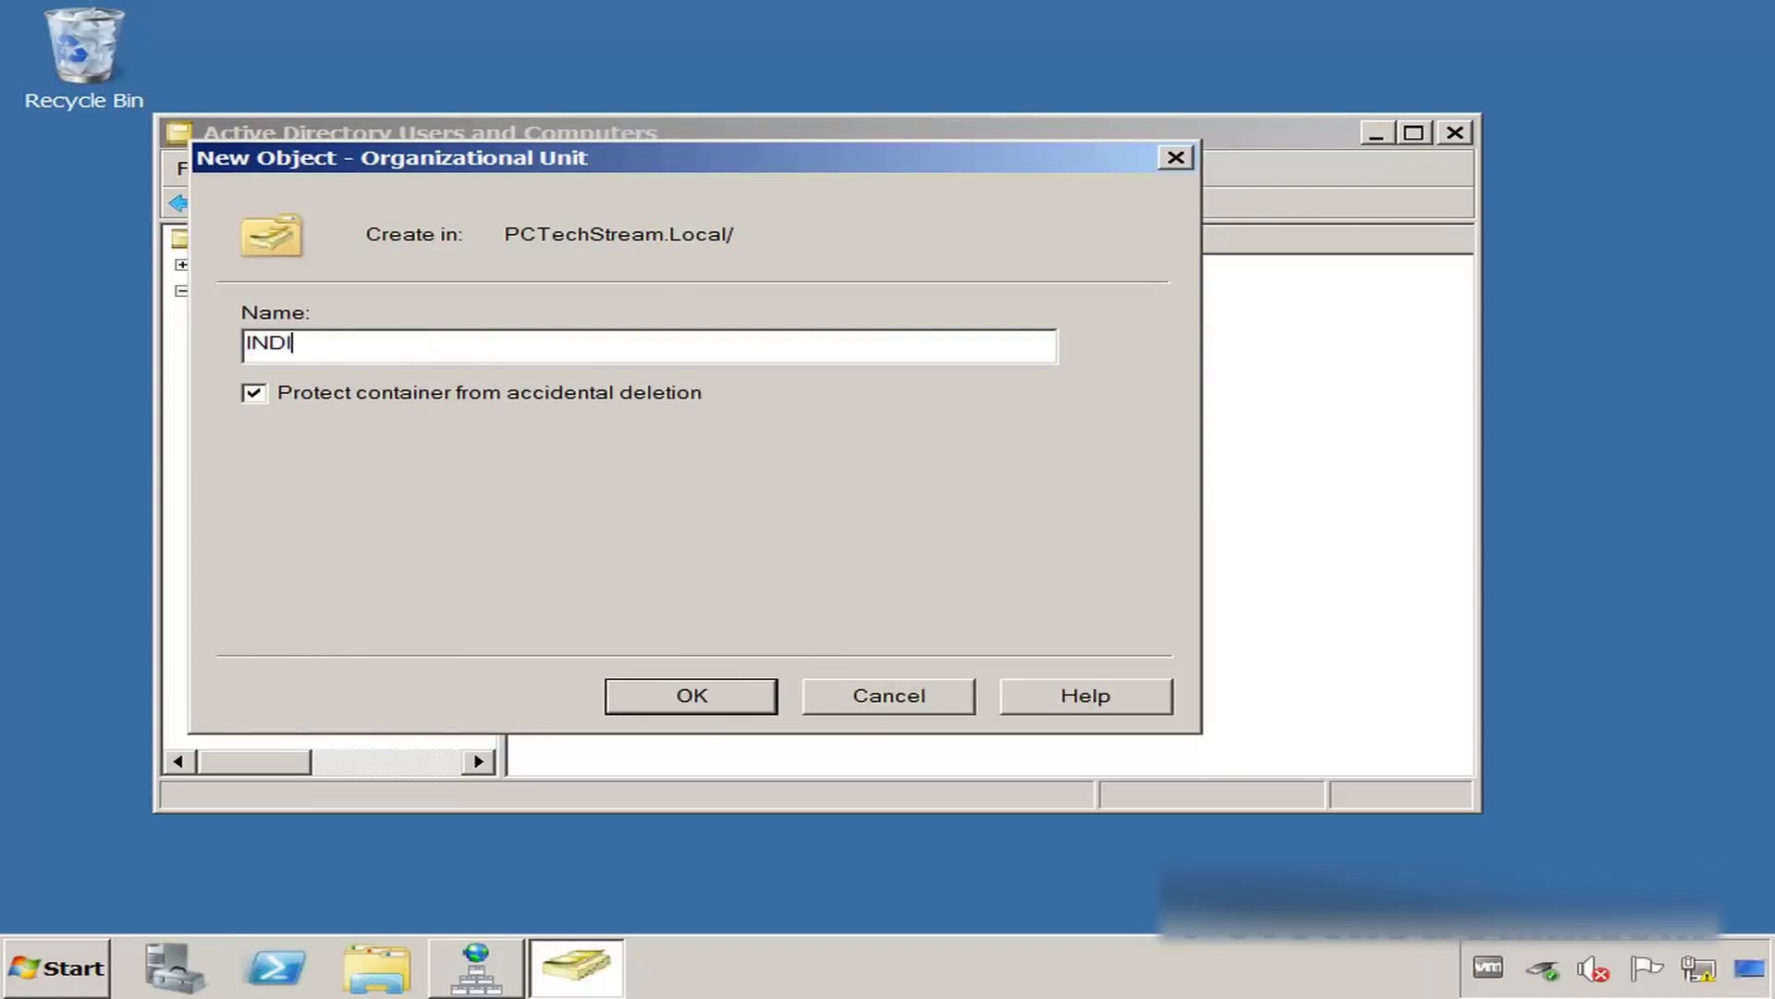
type("A")
left_click(695, 695)
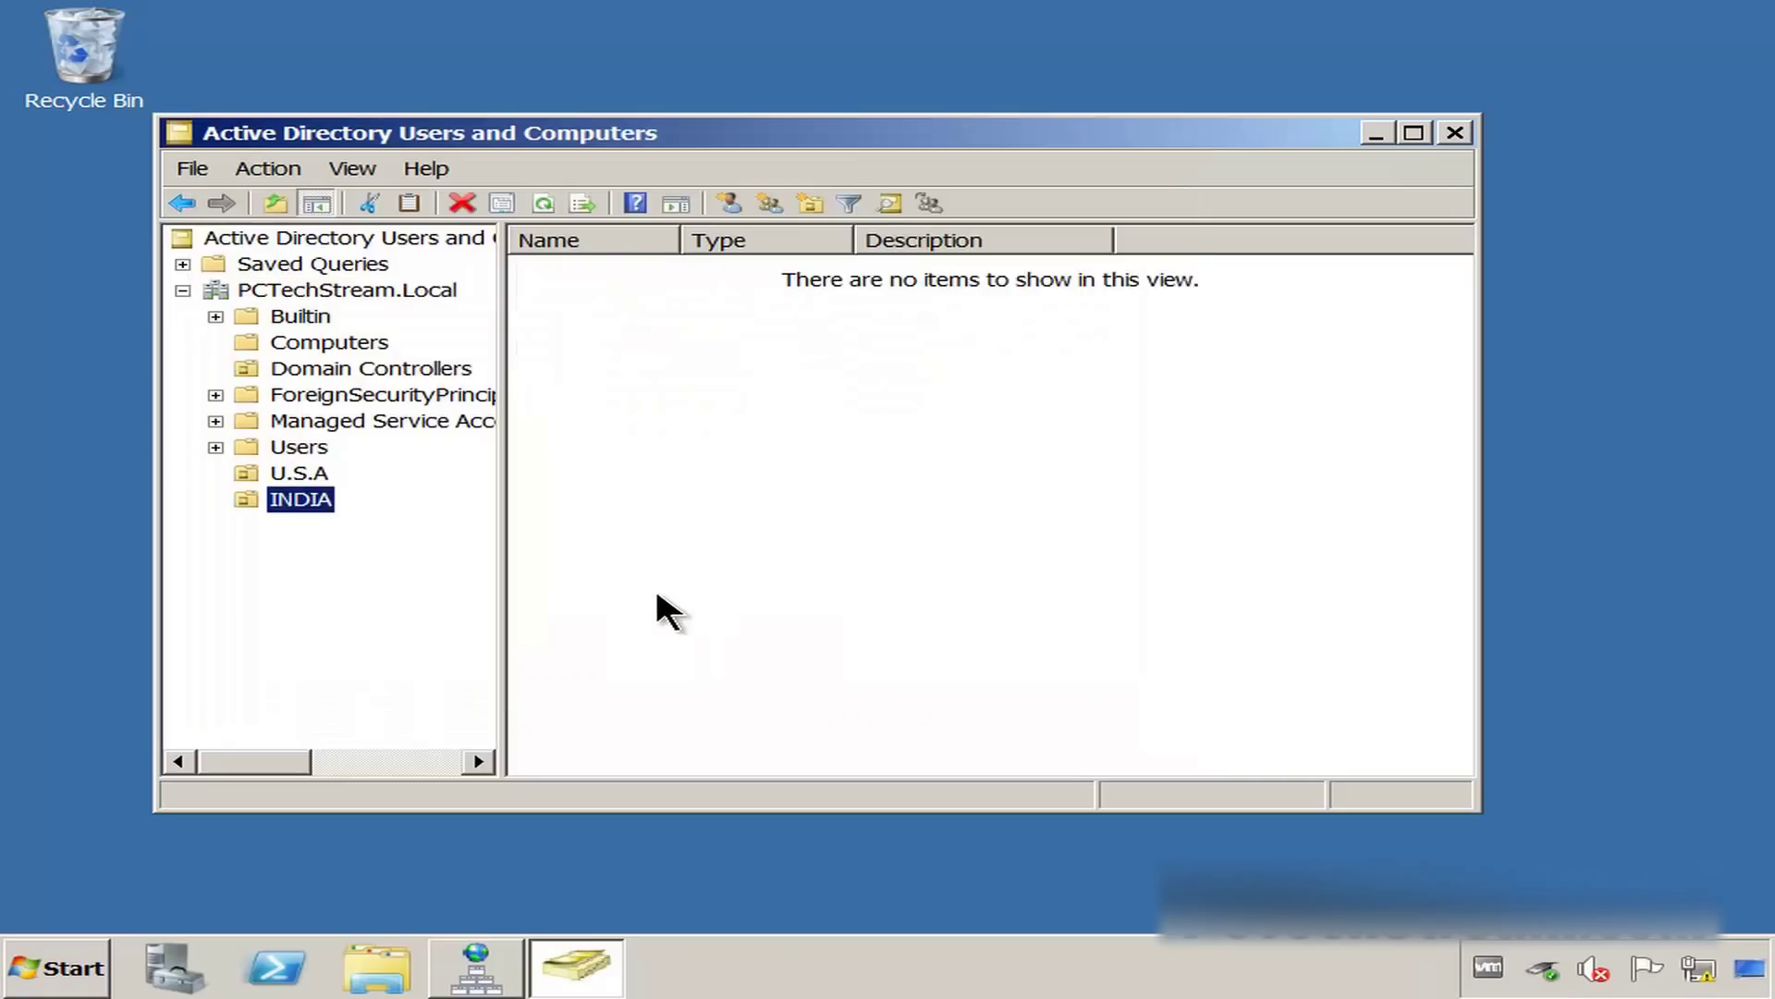
left_click(289, 292)
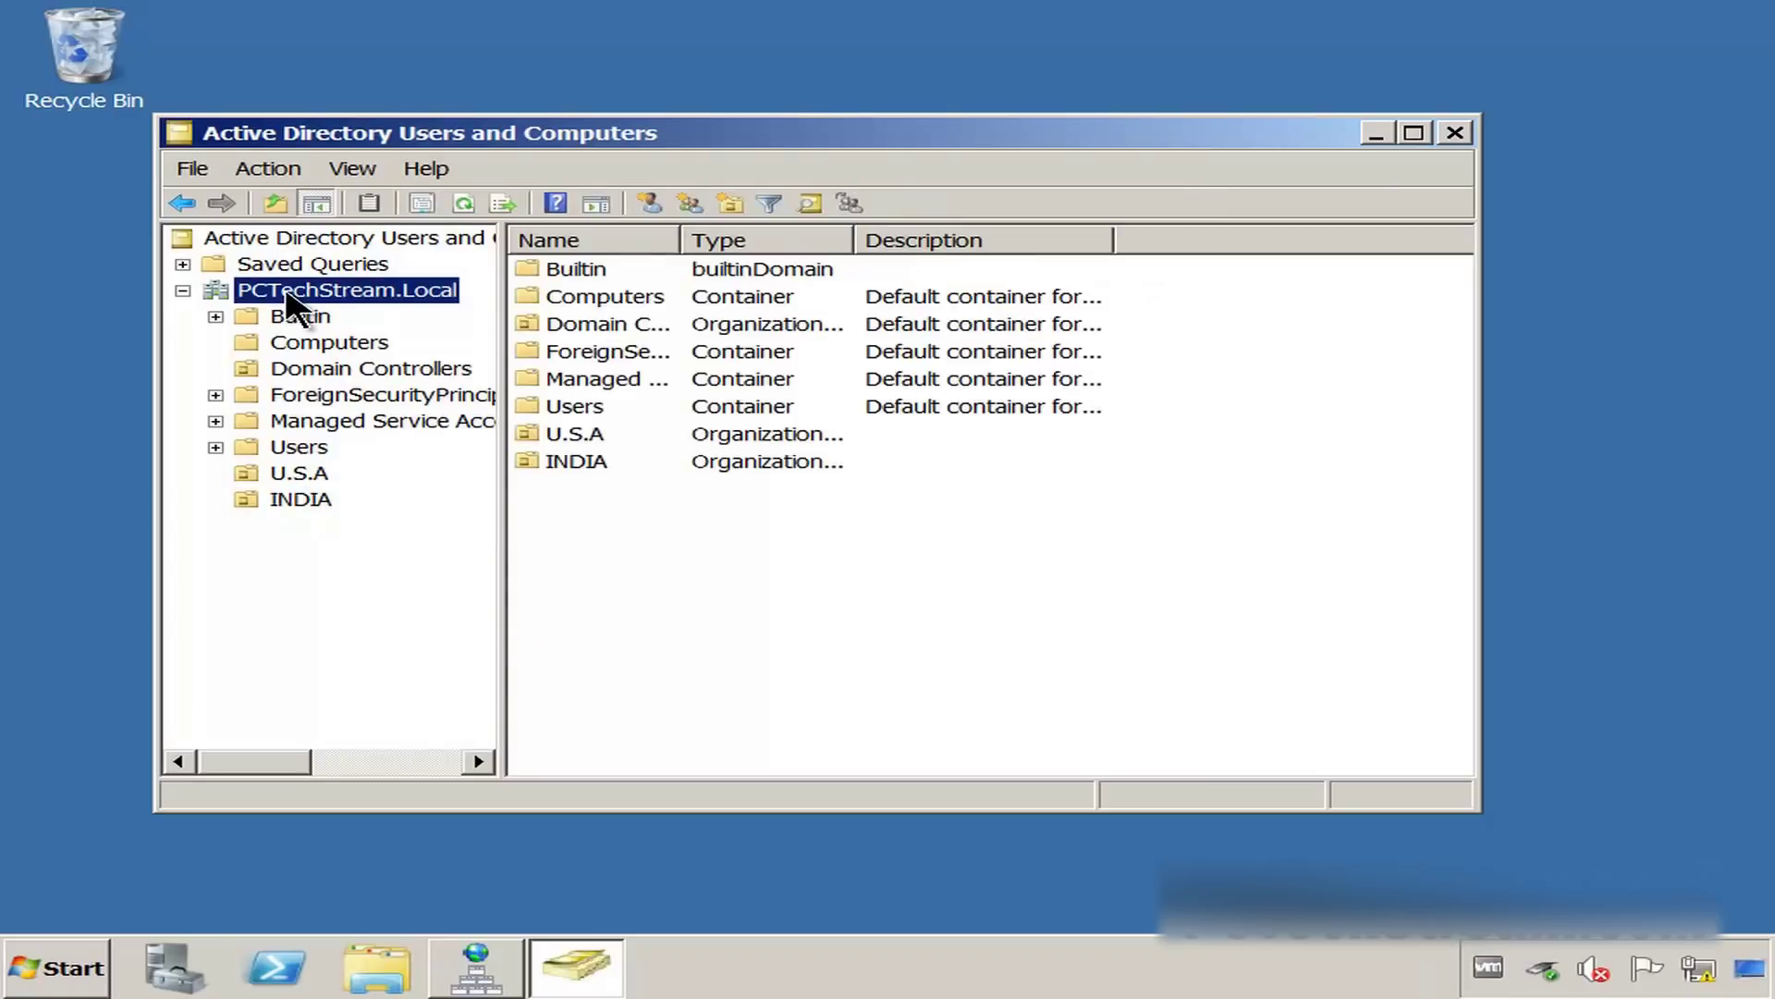
- Create a new organizational unit named 'COLOMBIA' under PCTechStream.Local, then select U.S.A
right_click(287, 294)
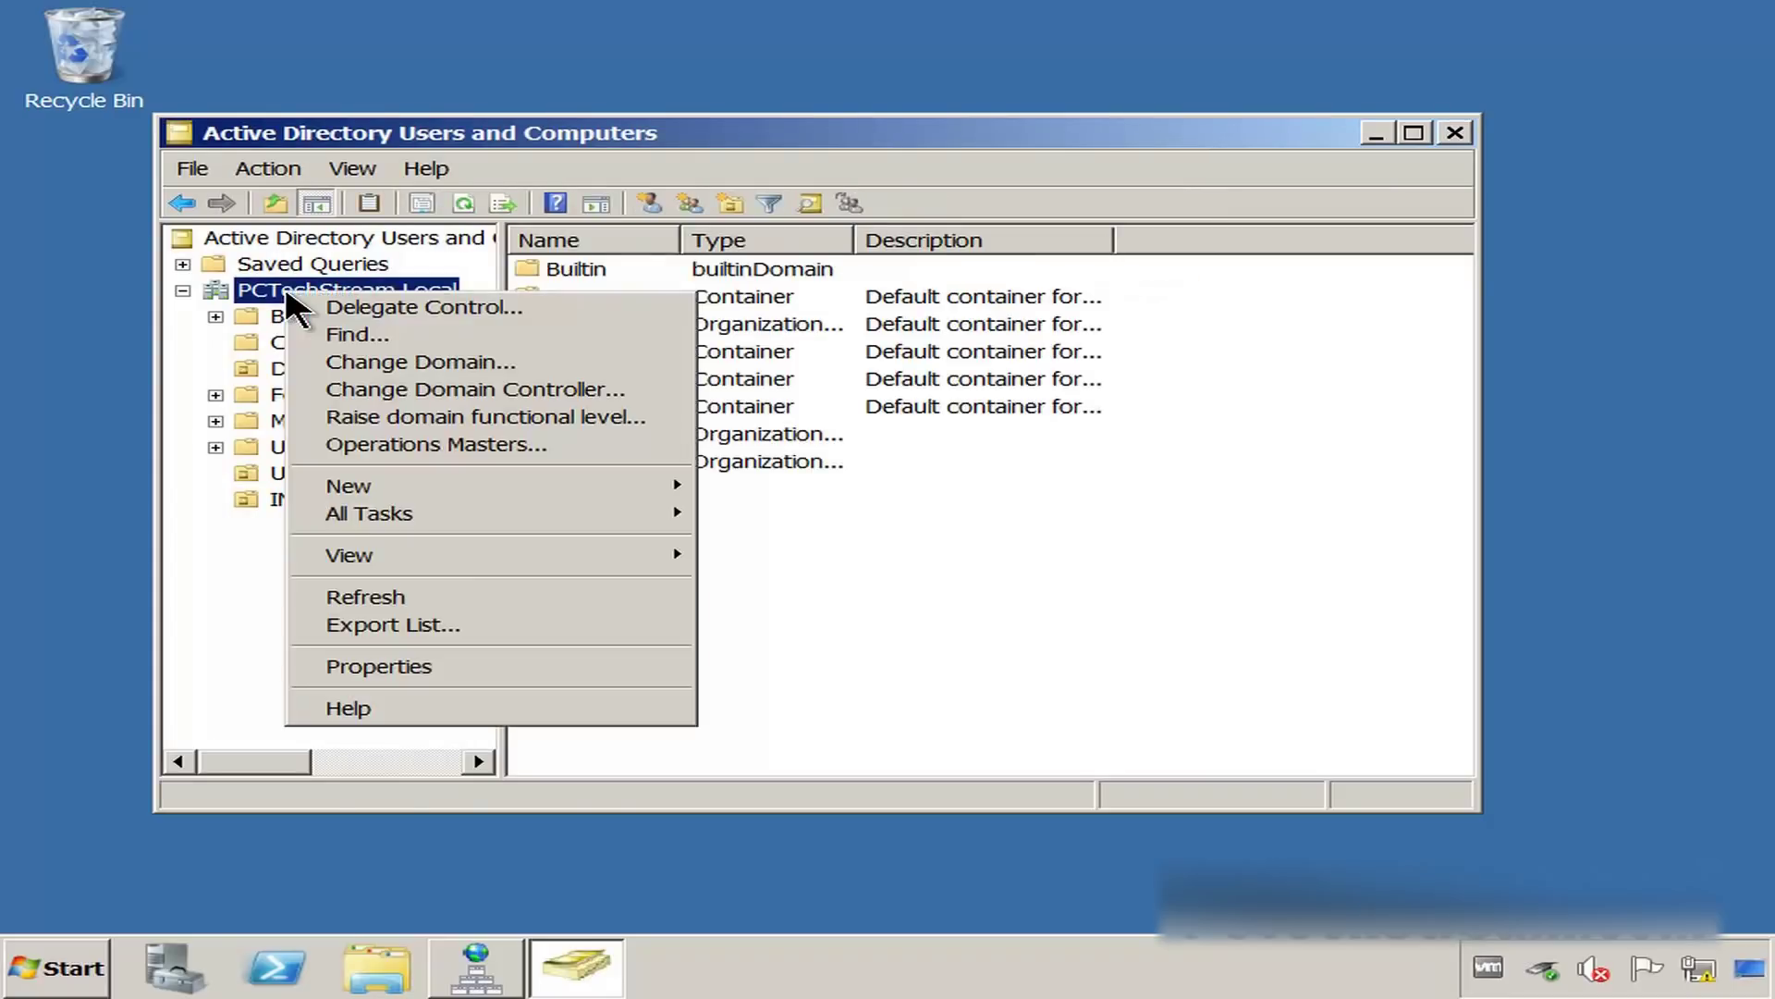
mouse_move(436, 497)
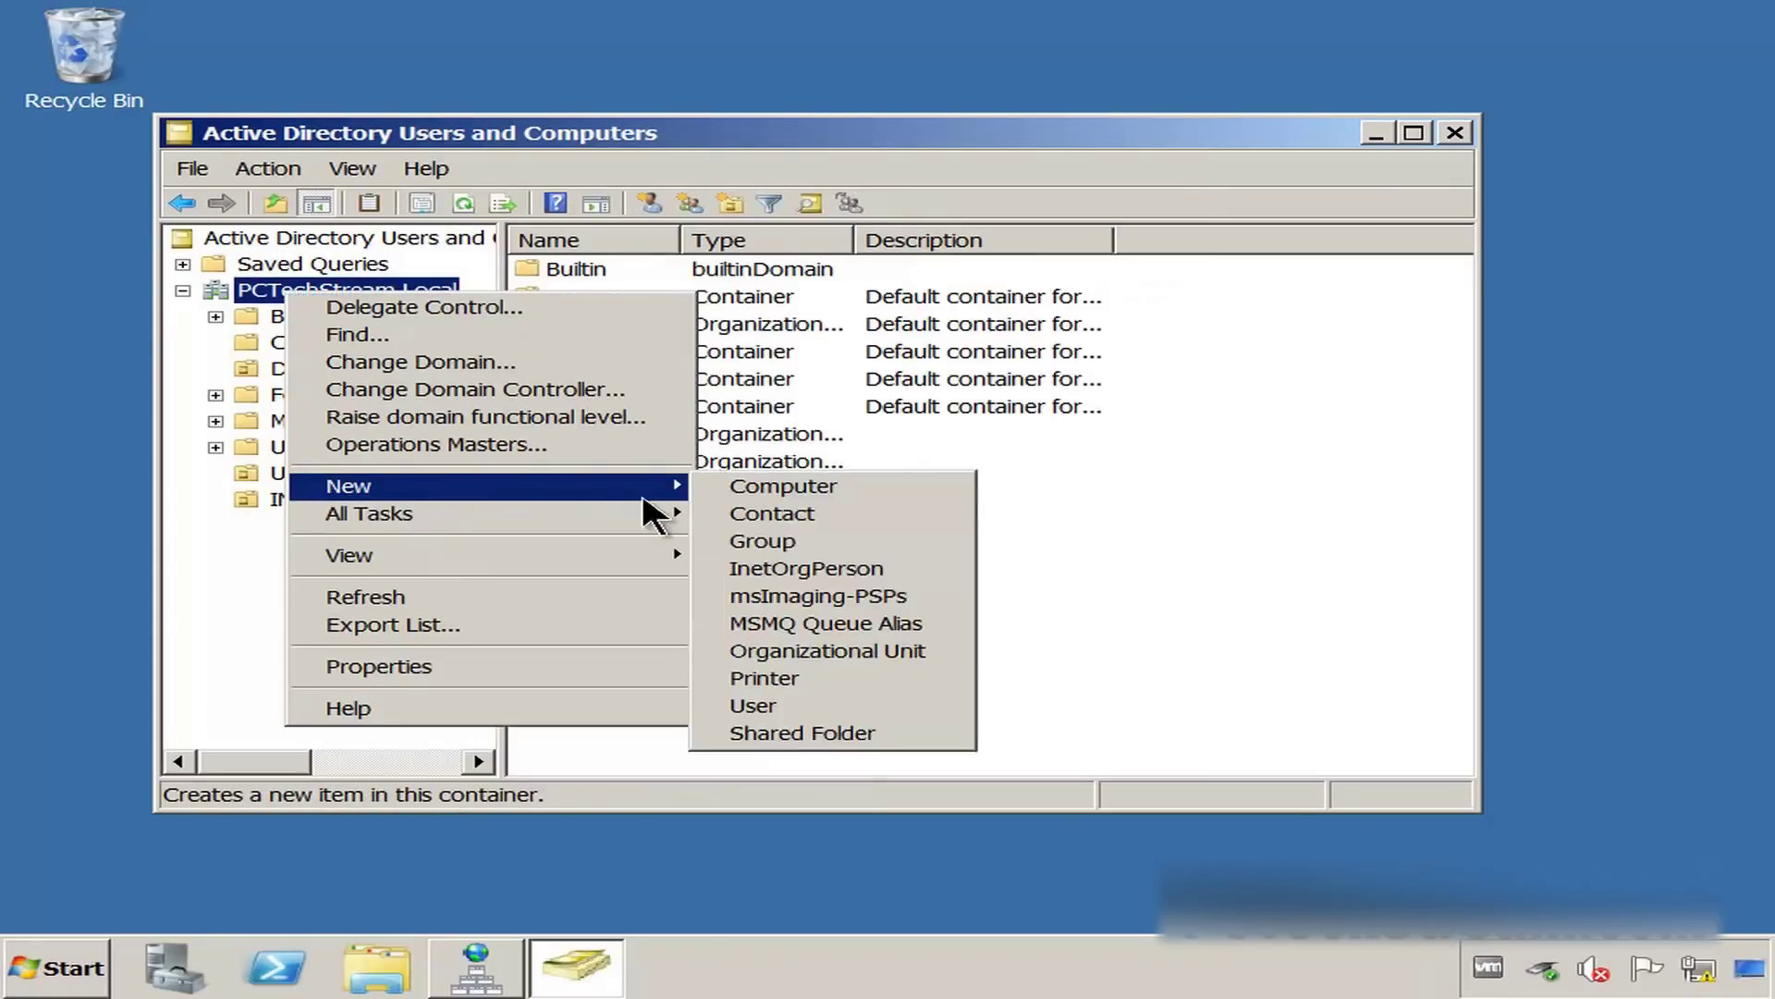
left_click(802, 653)
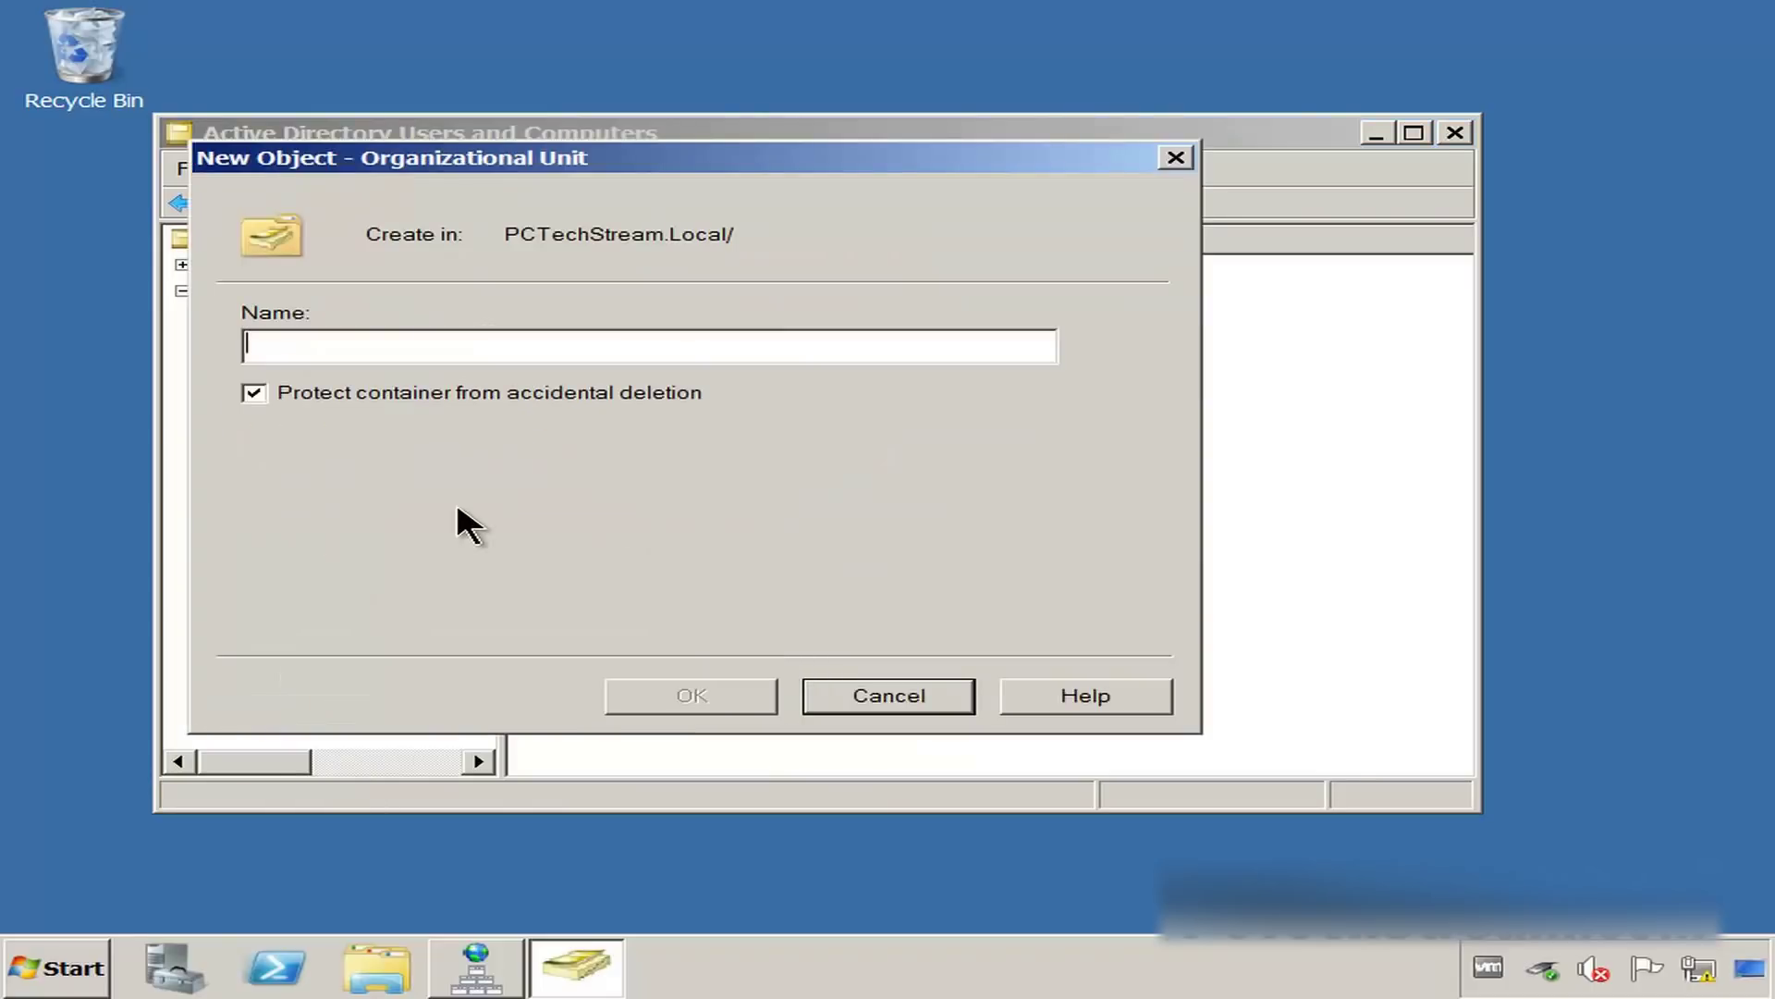
type("COLOM")
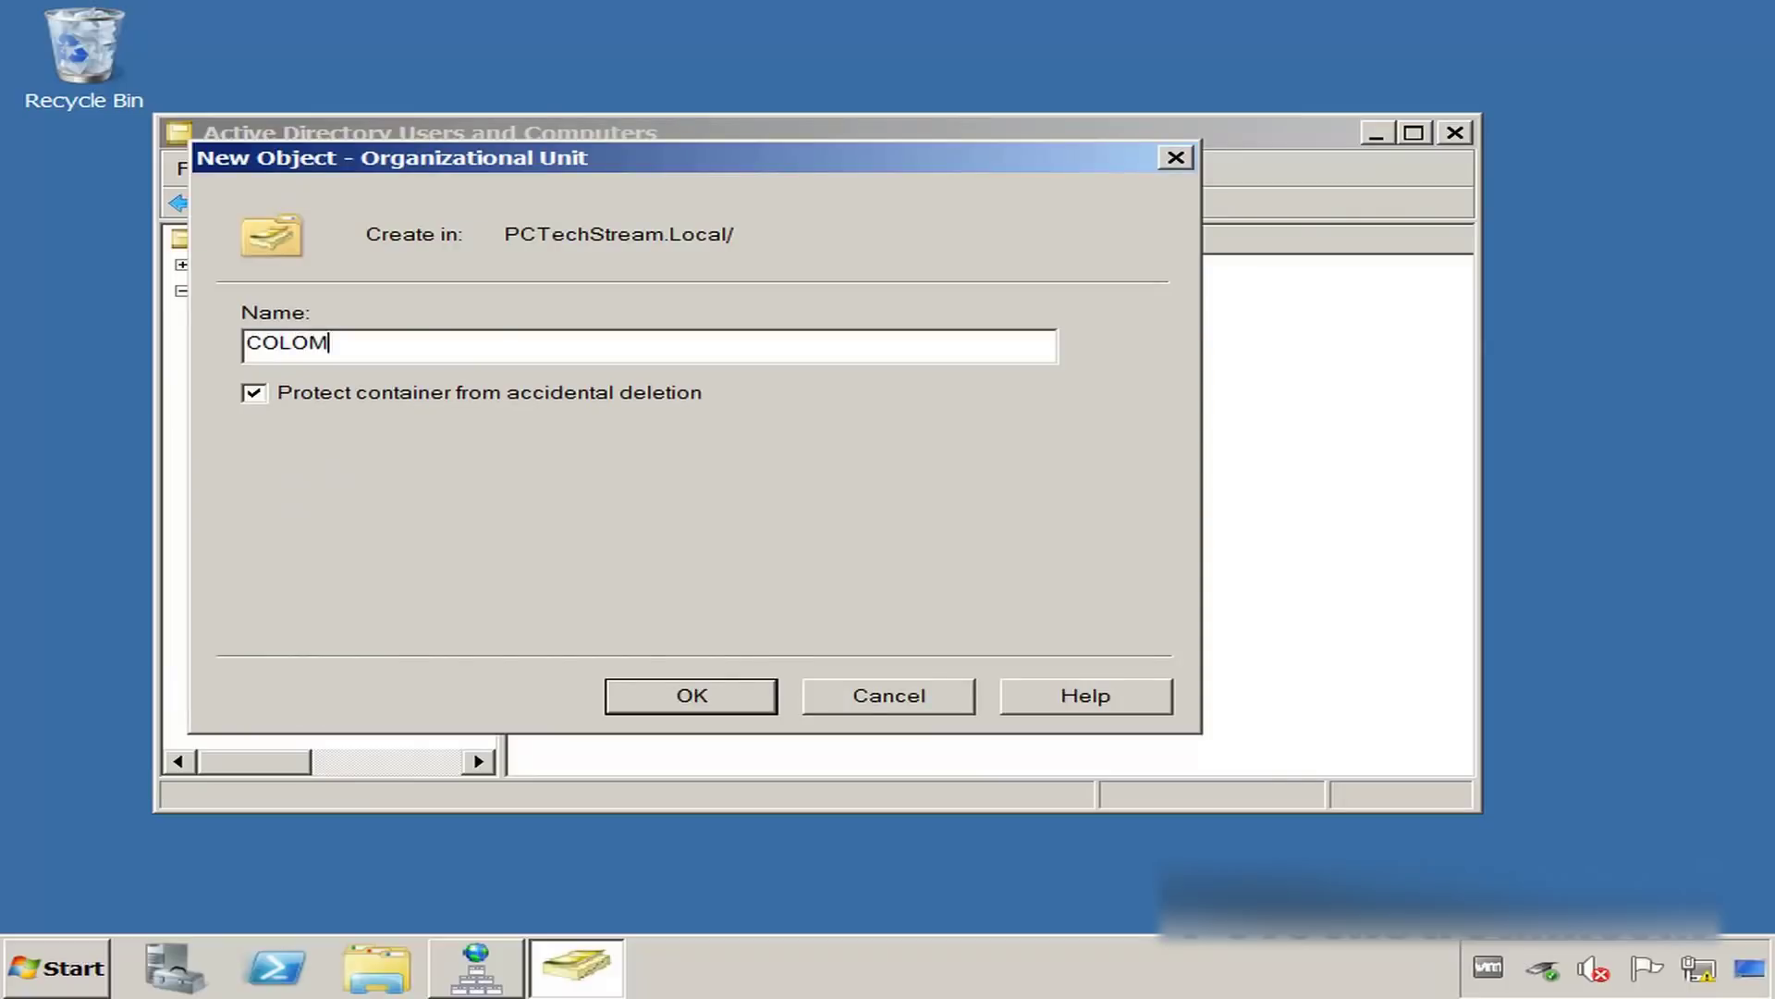
type("BIA")
left_click(685, 695)
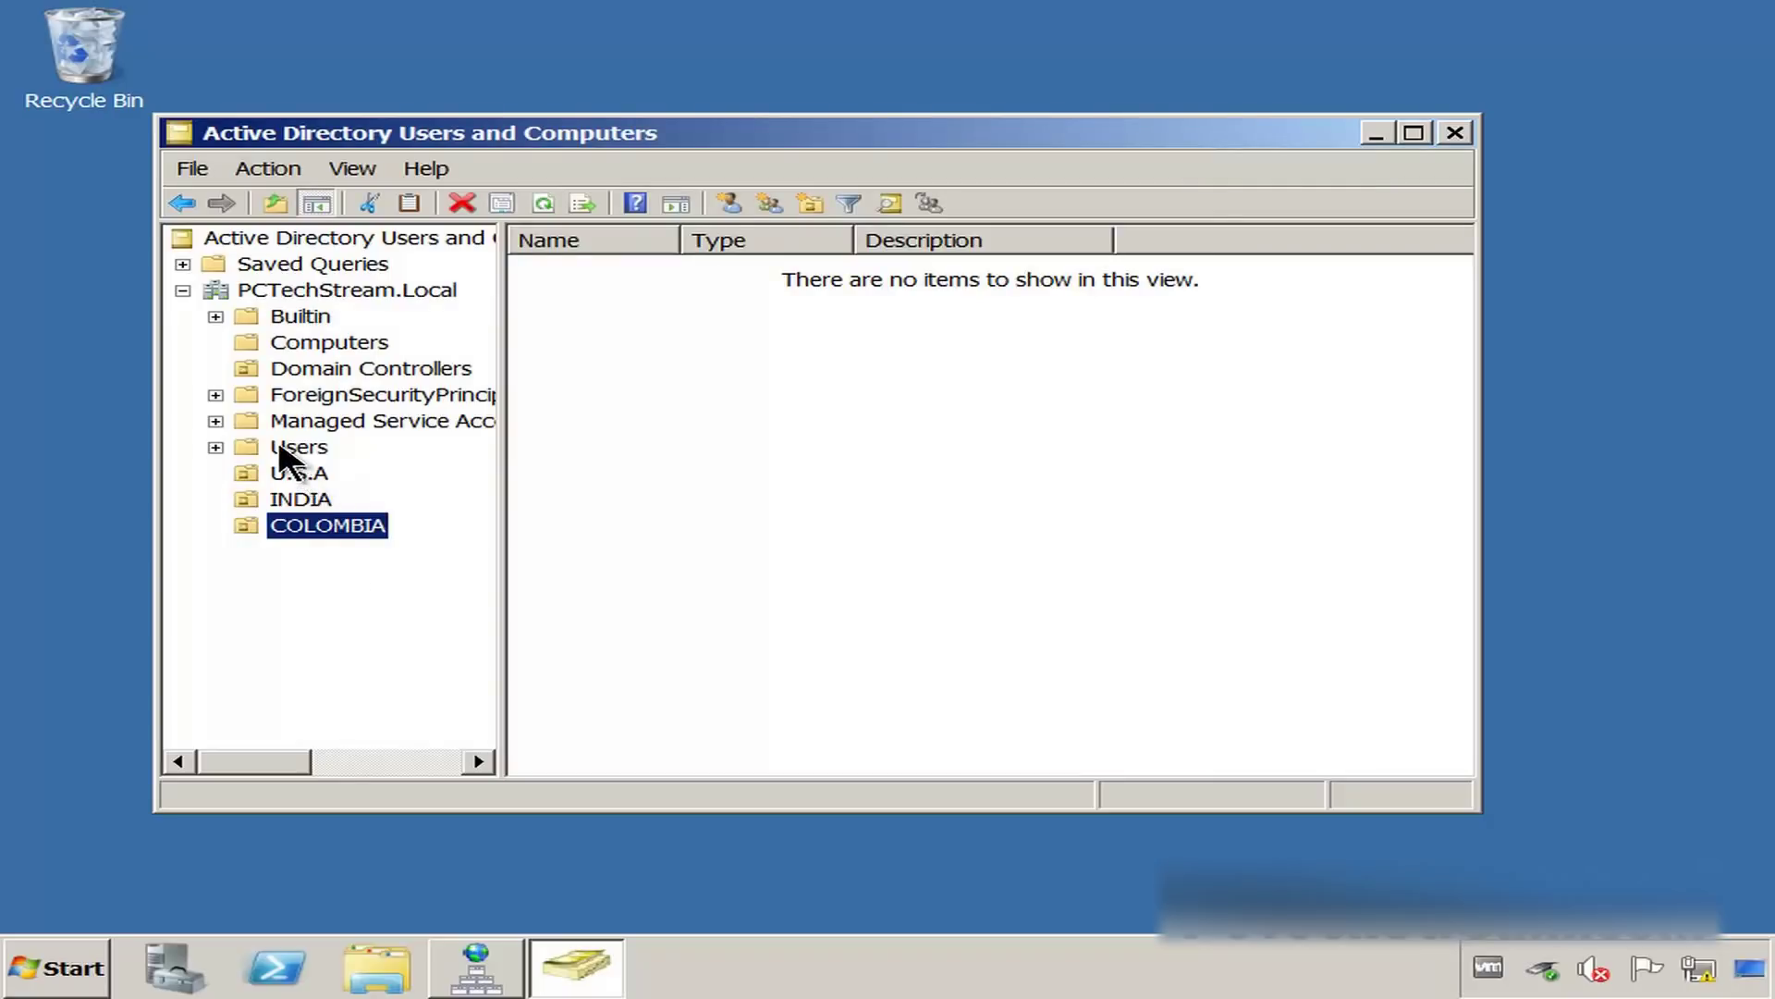
left_click(288, 477)
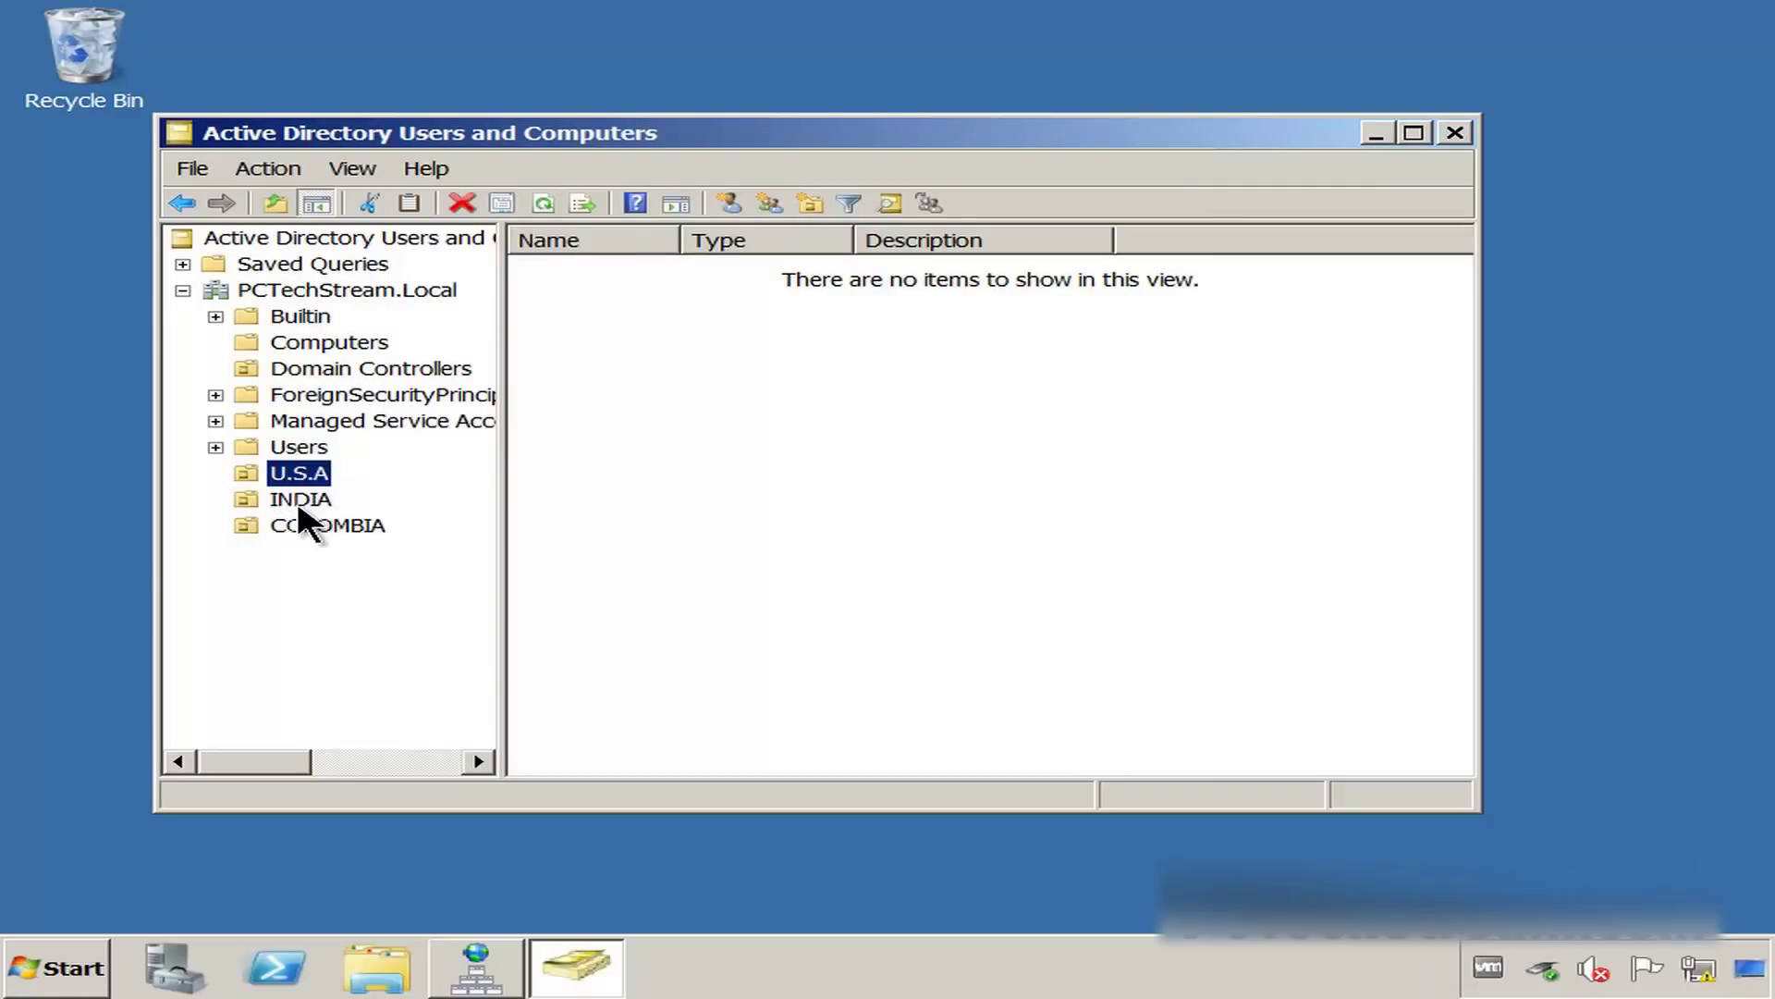
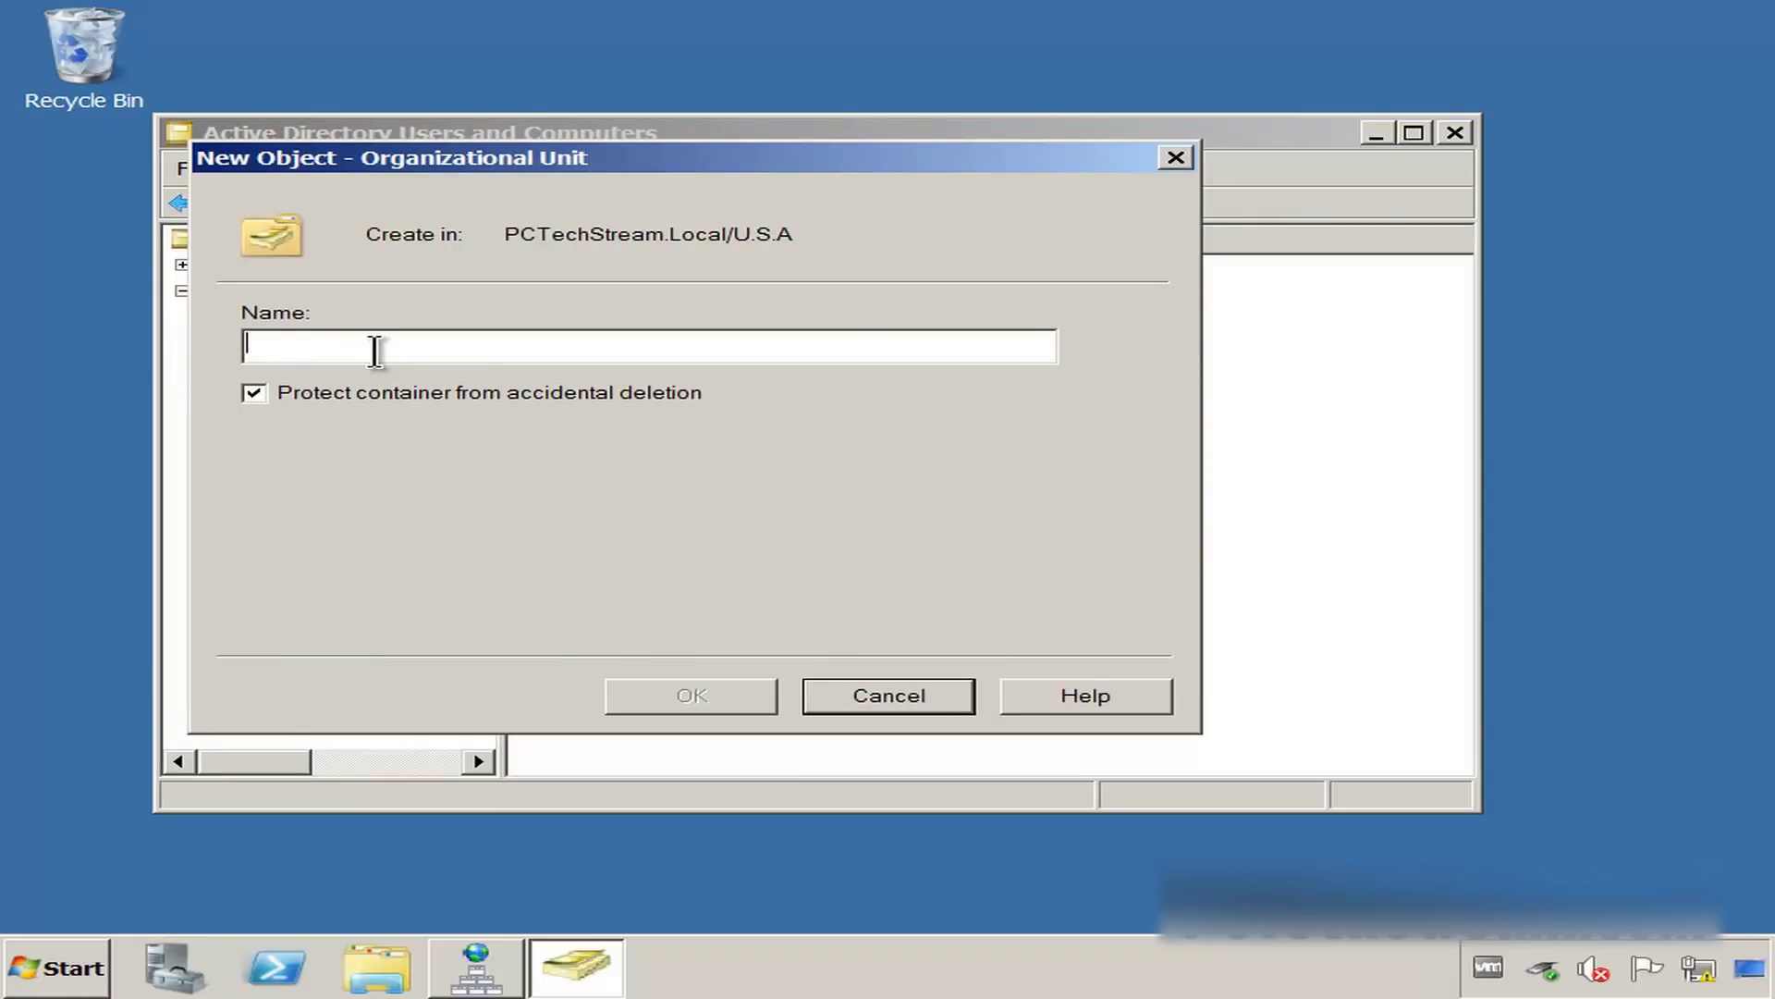
- Create the Computers organizational unit under U.S.A and view U.S.A's contents
type("Computers")
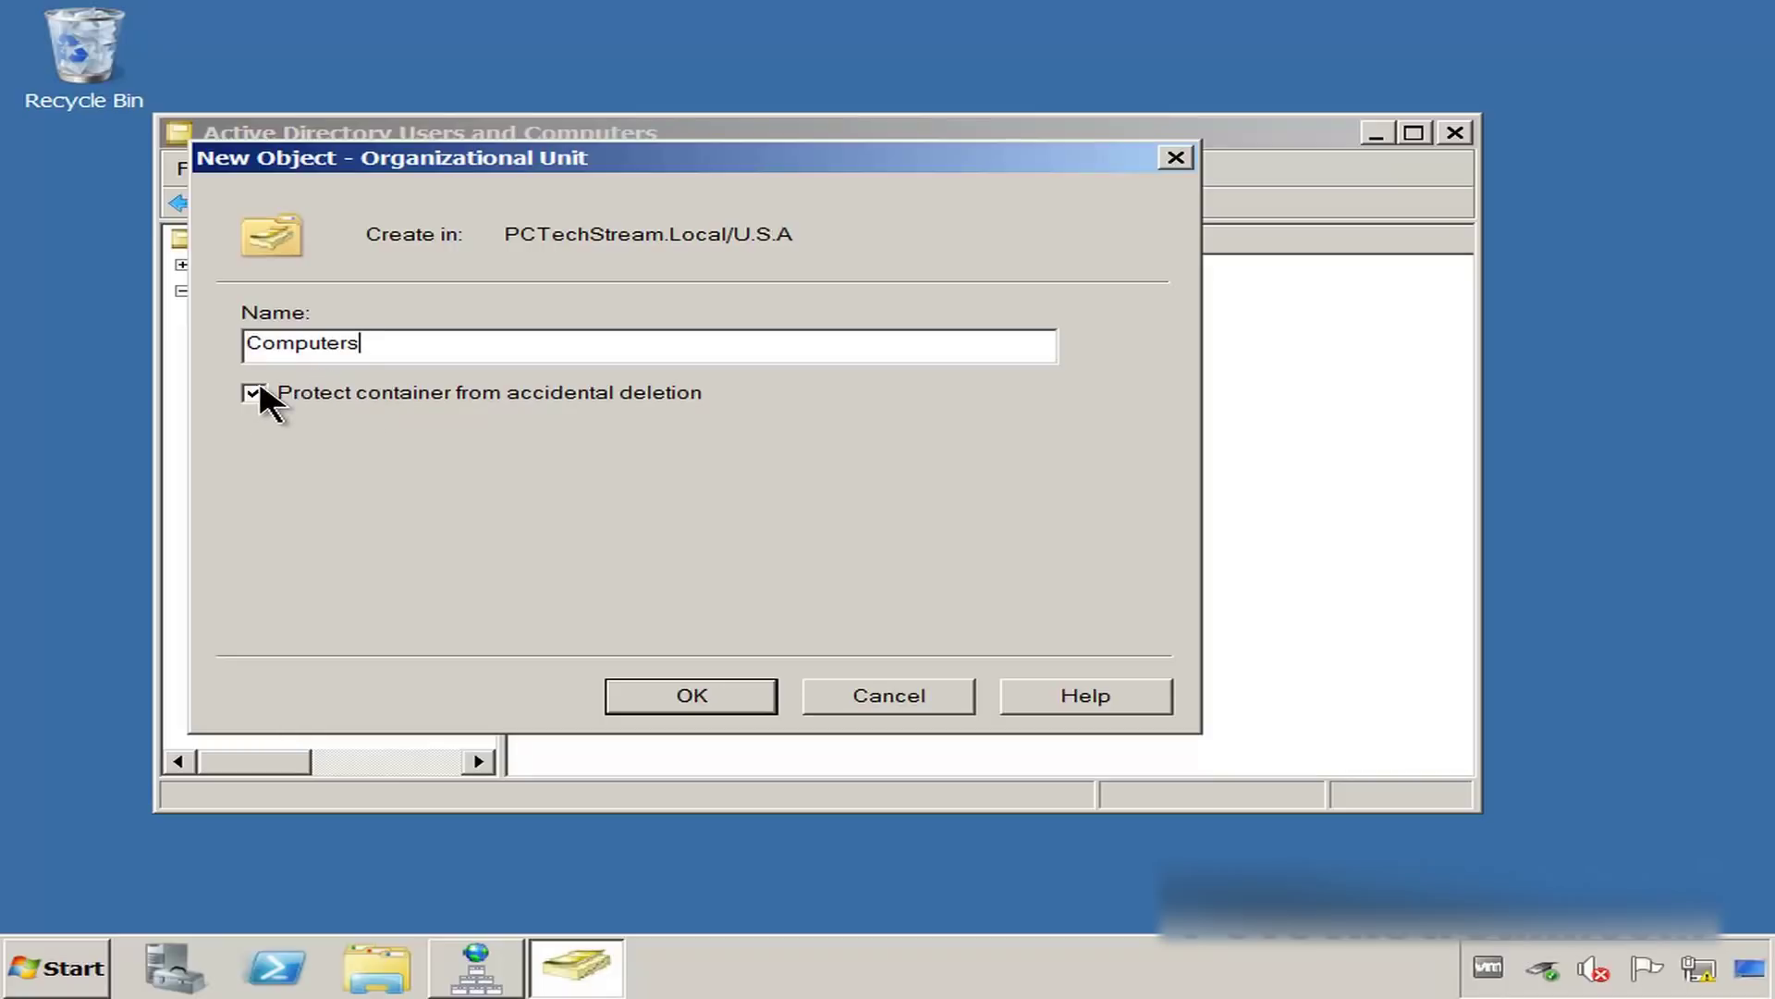
left_click(692, 702)
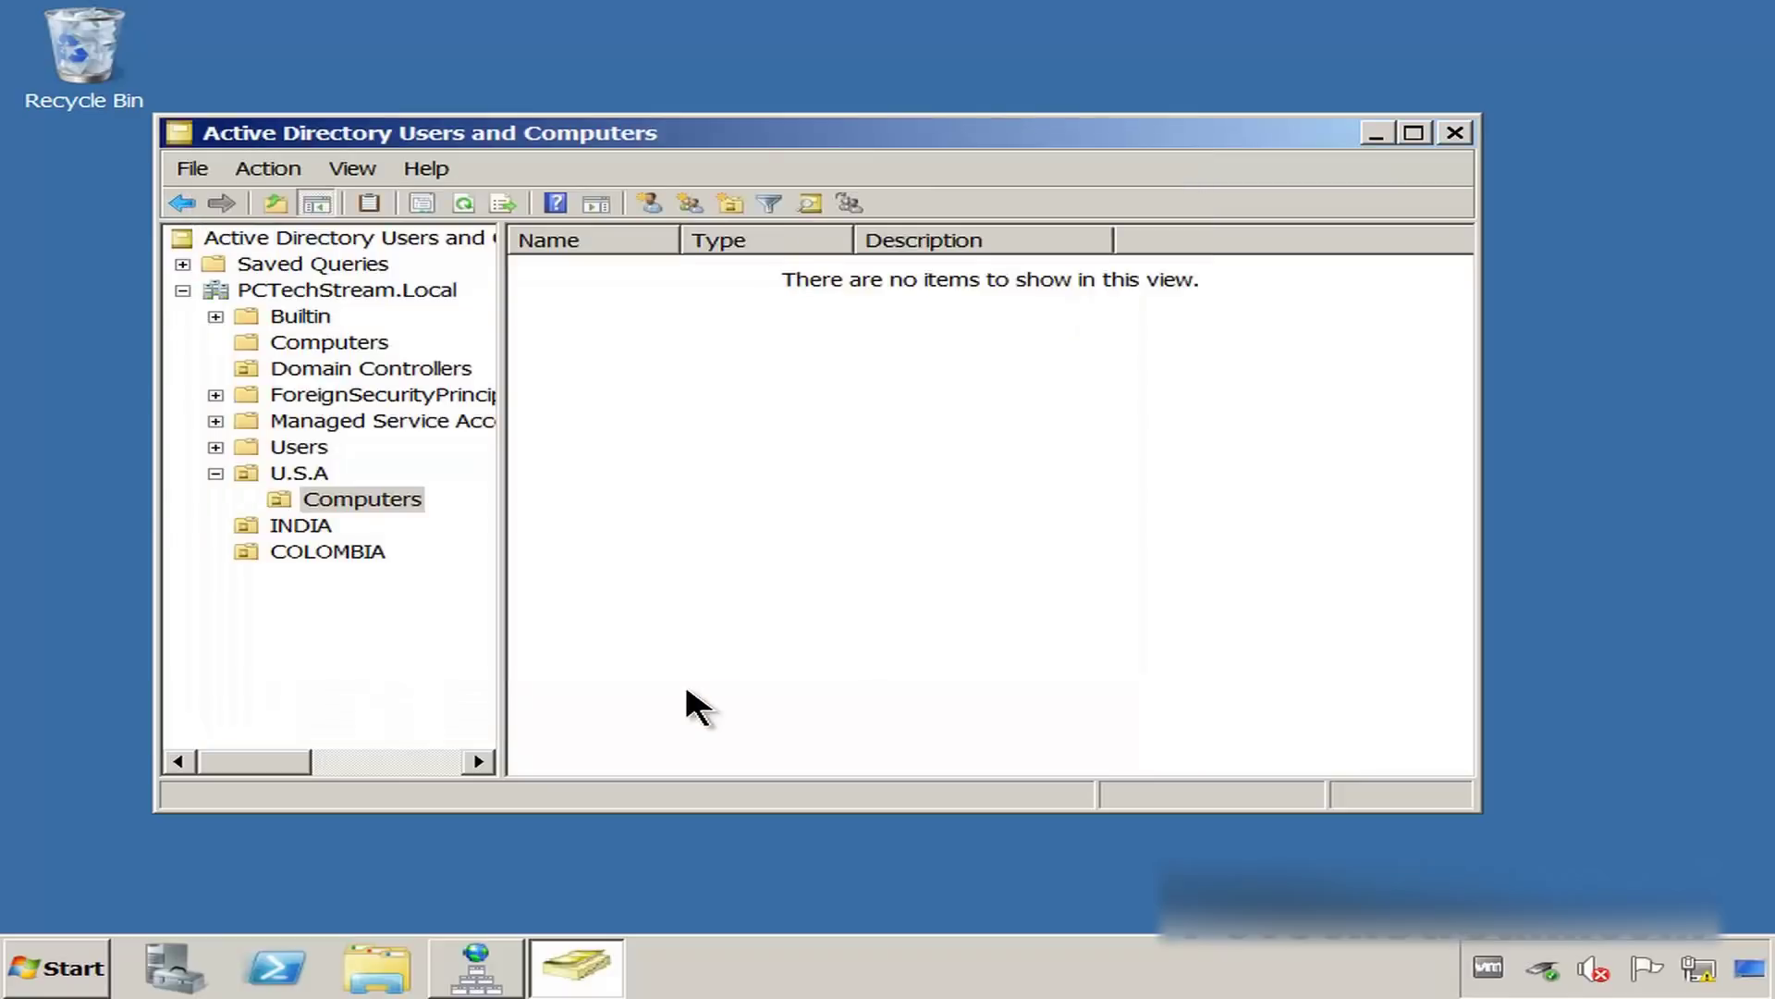
left_click(316, 475)
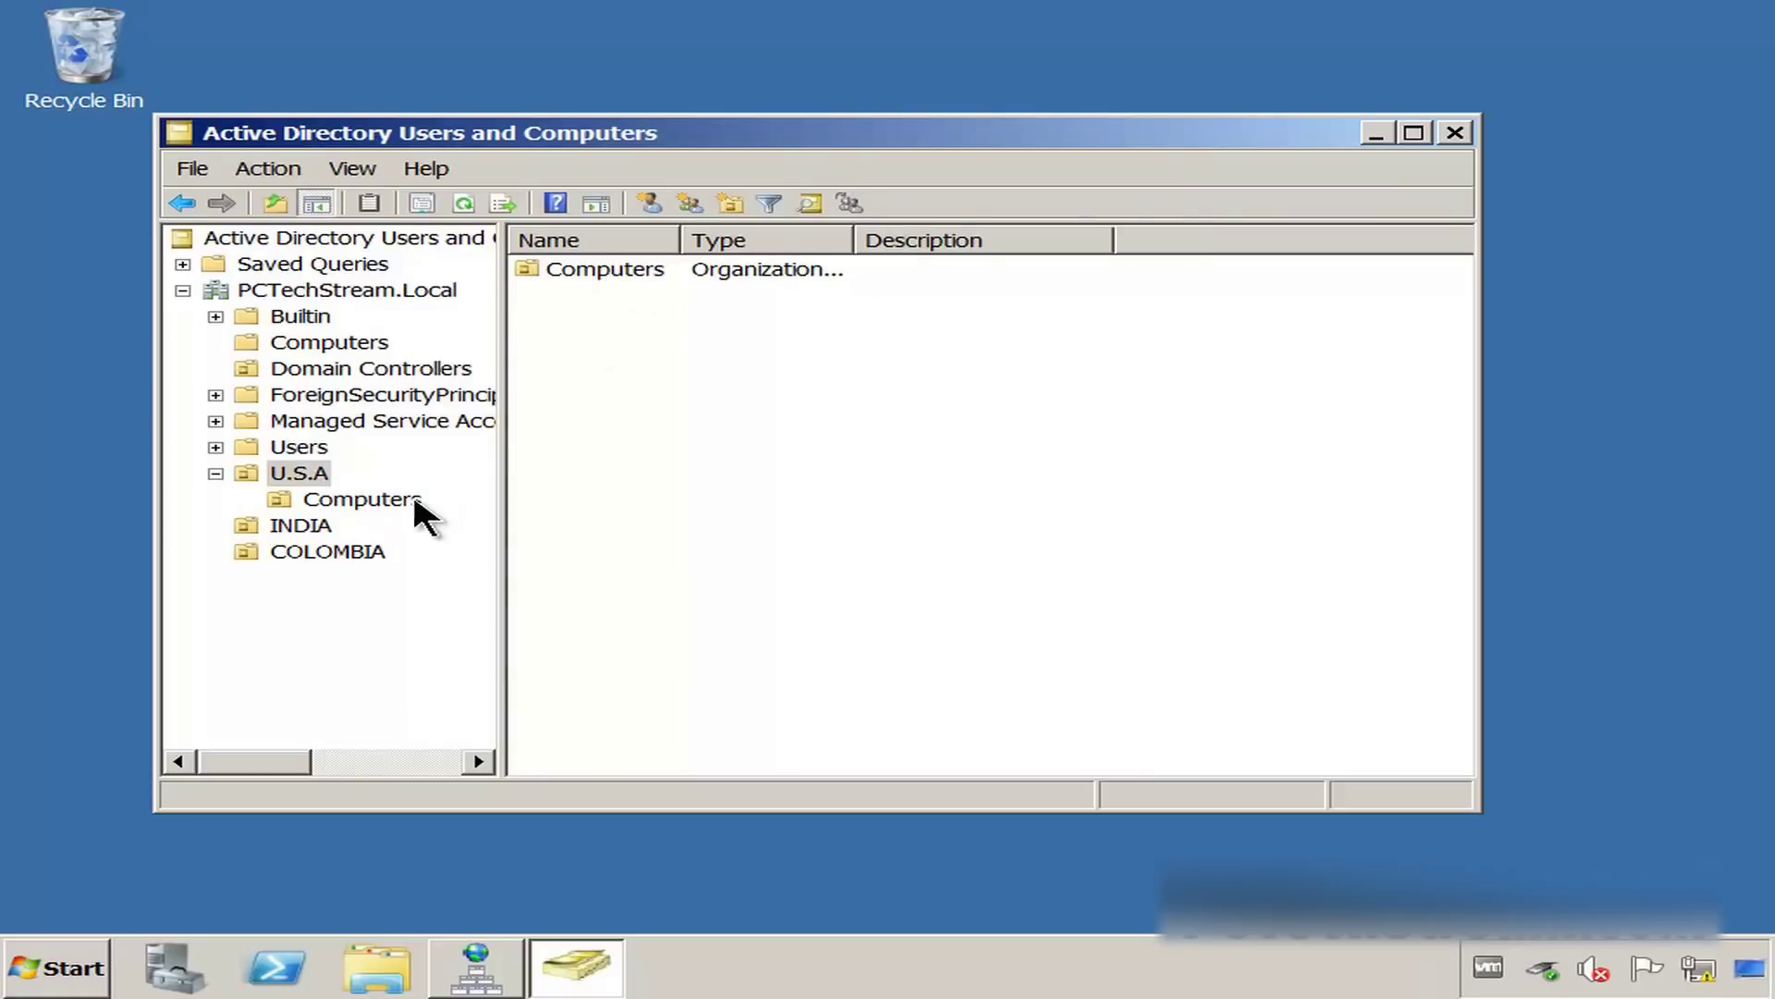
- Add a Users organizational unit inside U.S.A next to Computers
right_click(633, 388)
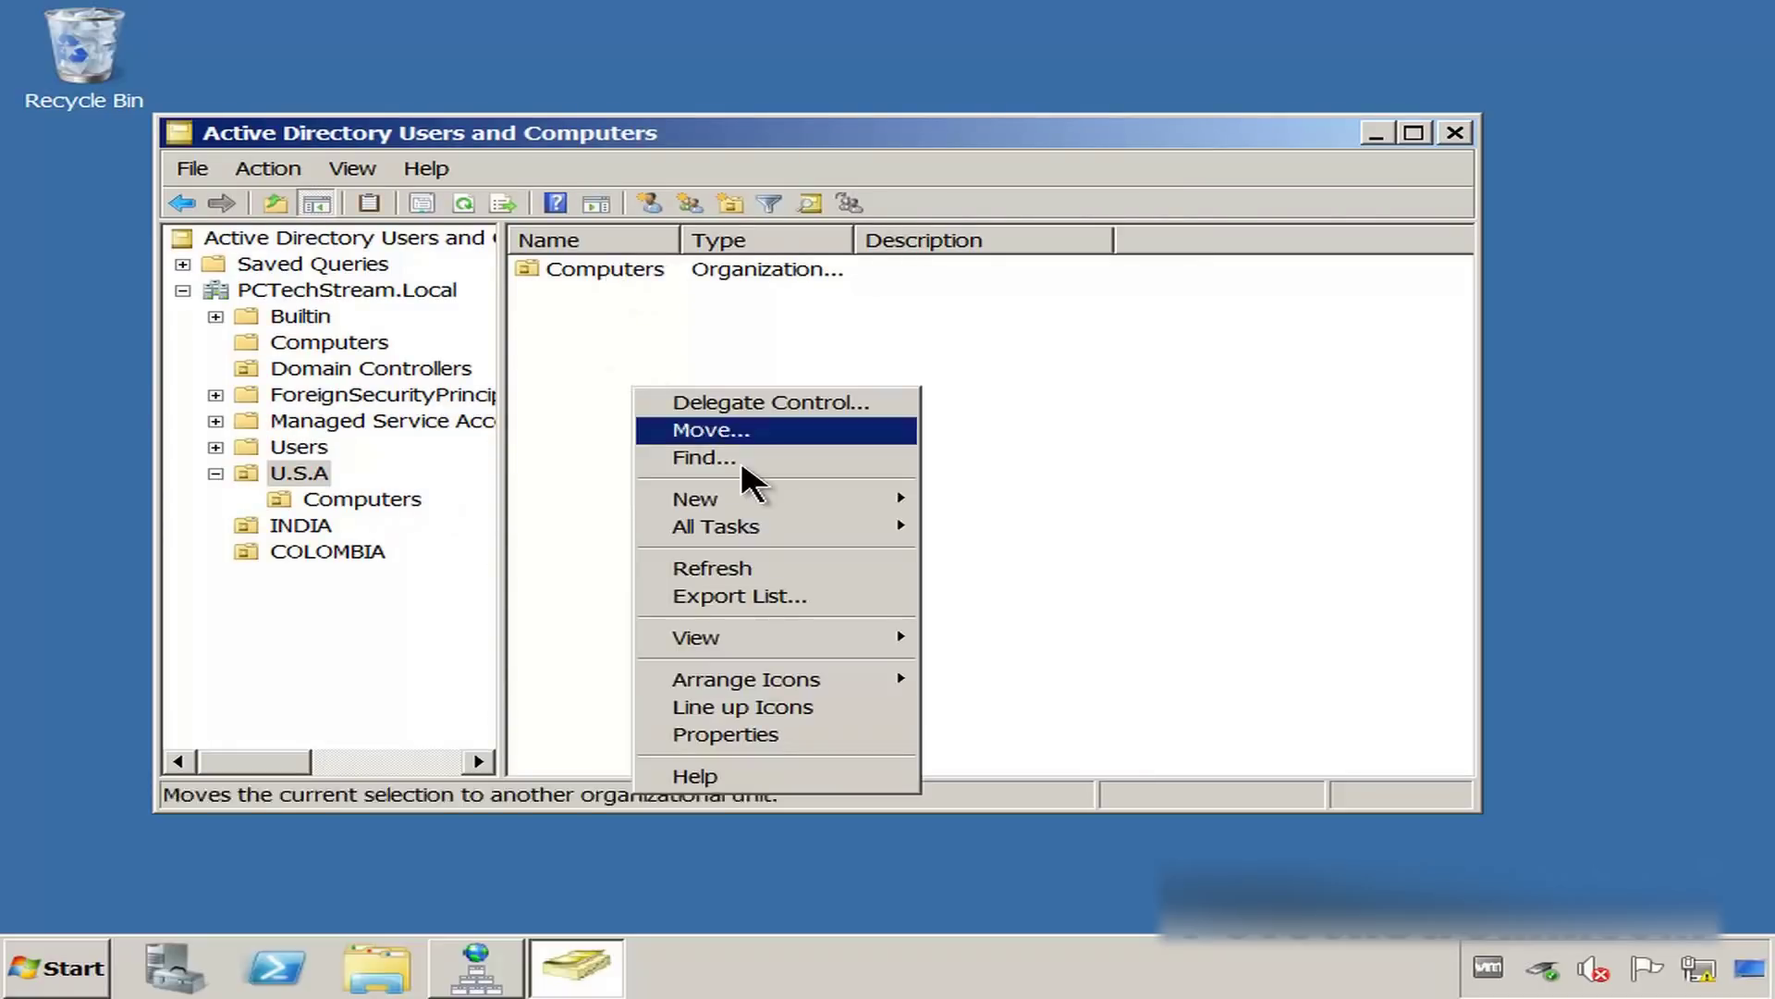
left_click(1017, 662)
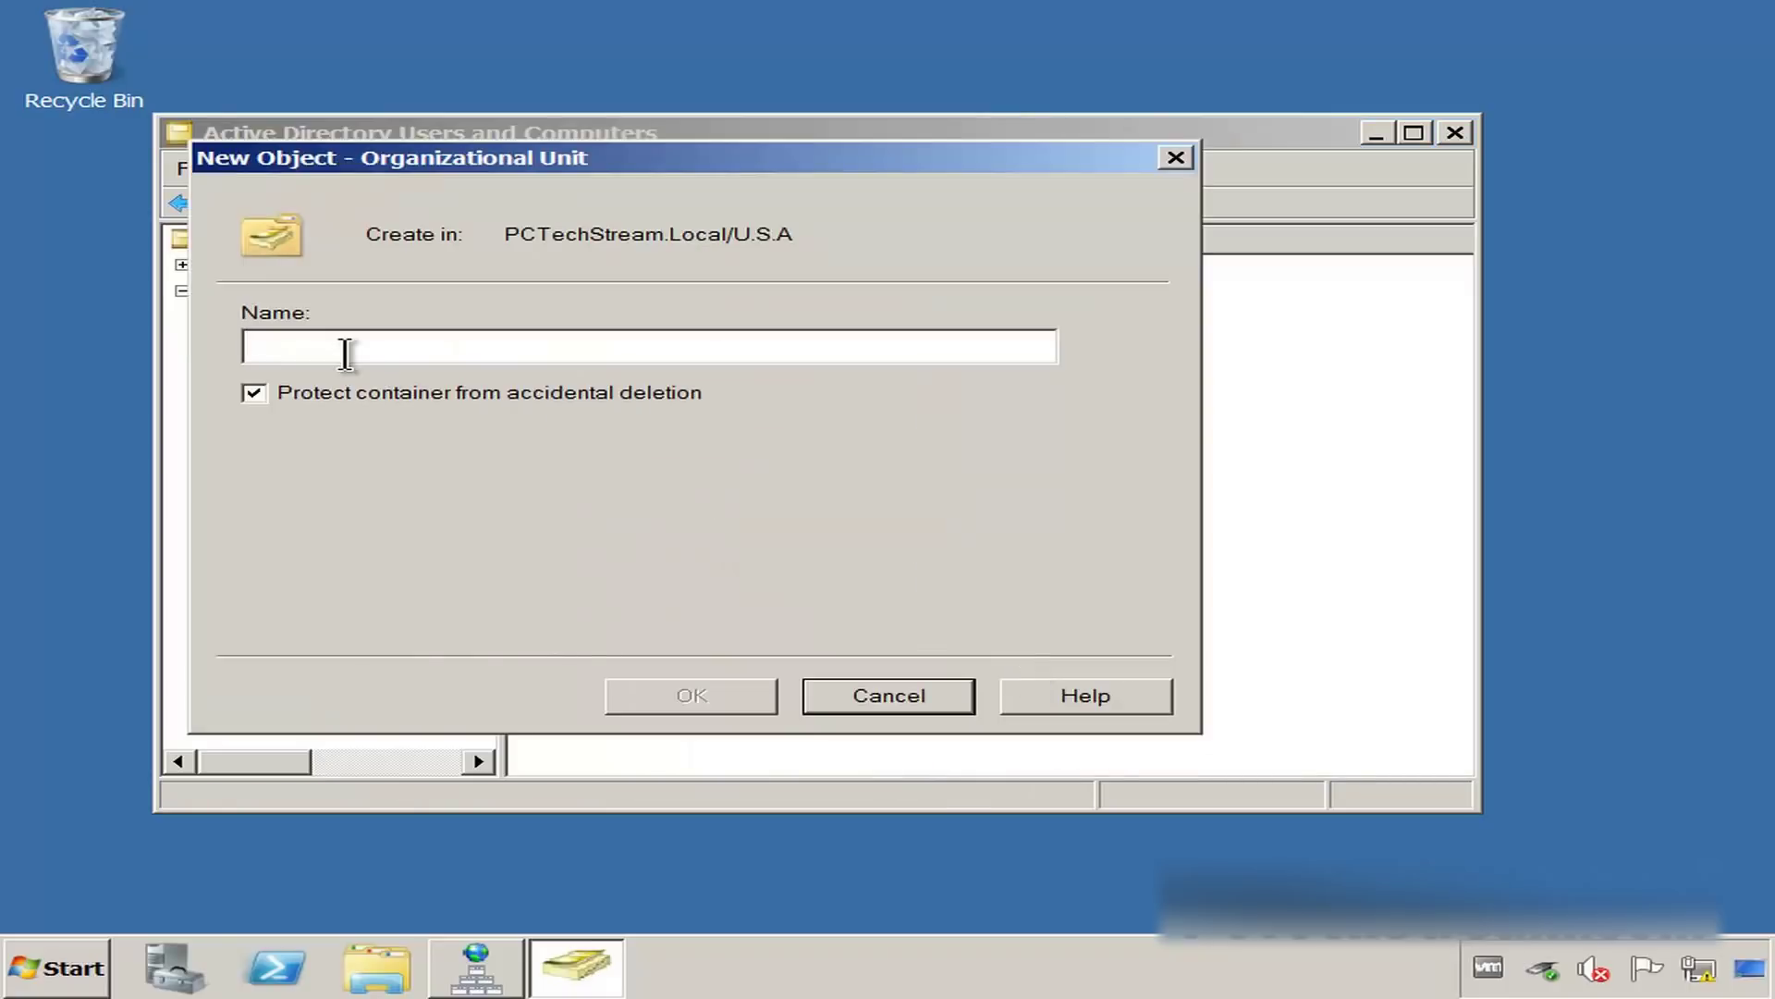
type("Users")
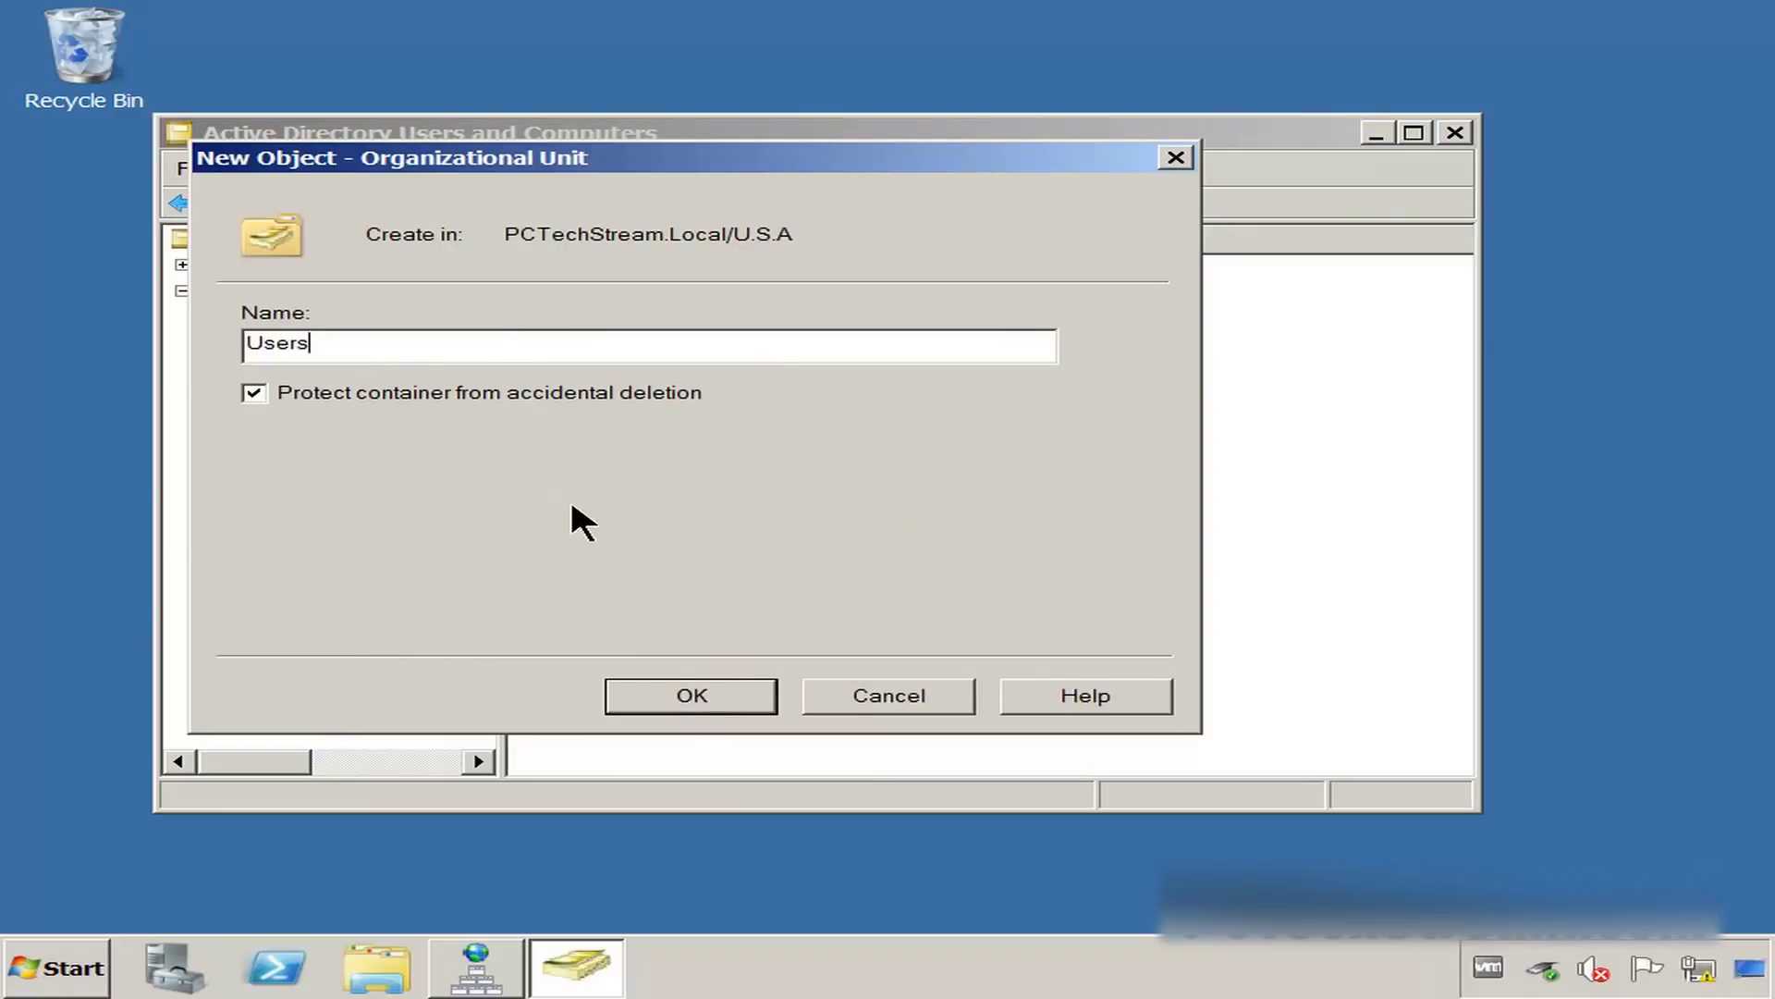
left_click(714, 705)
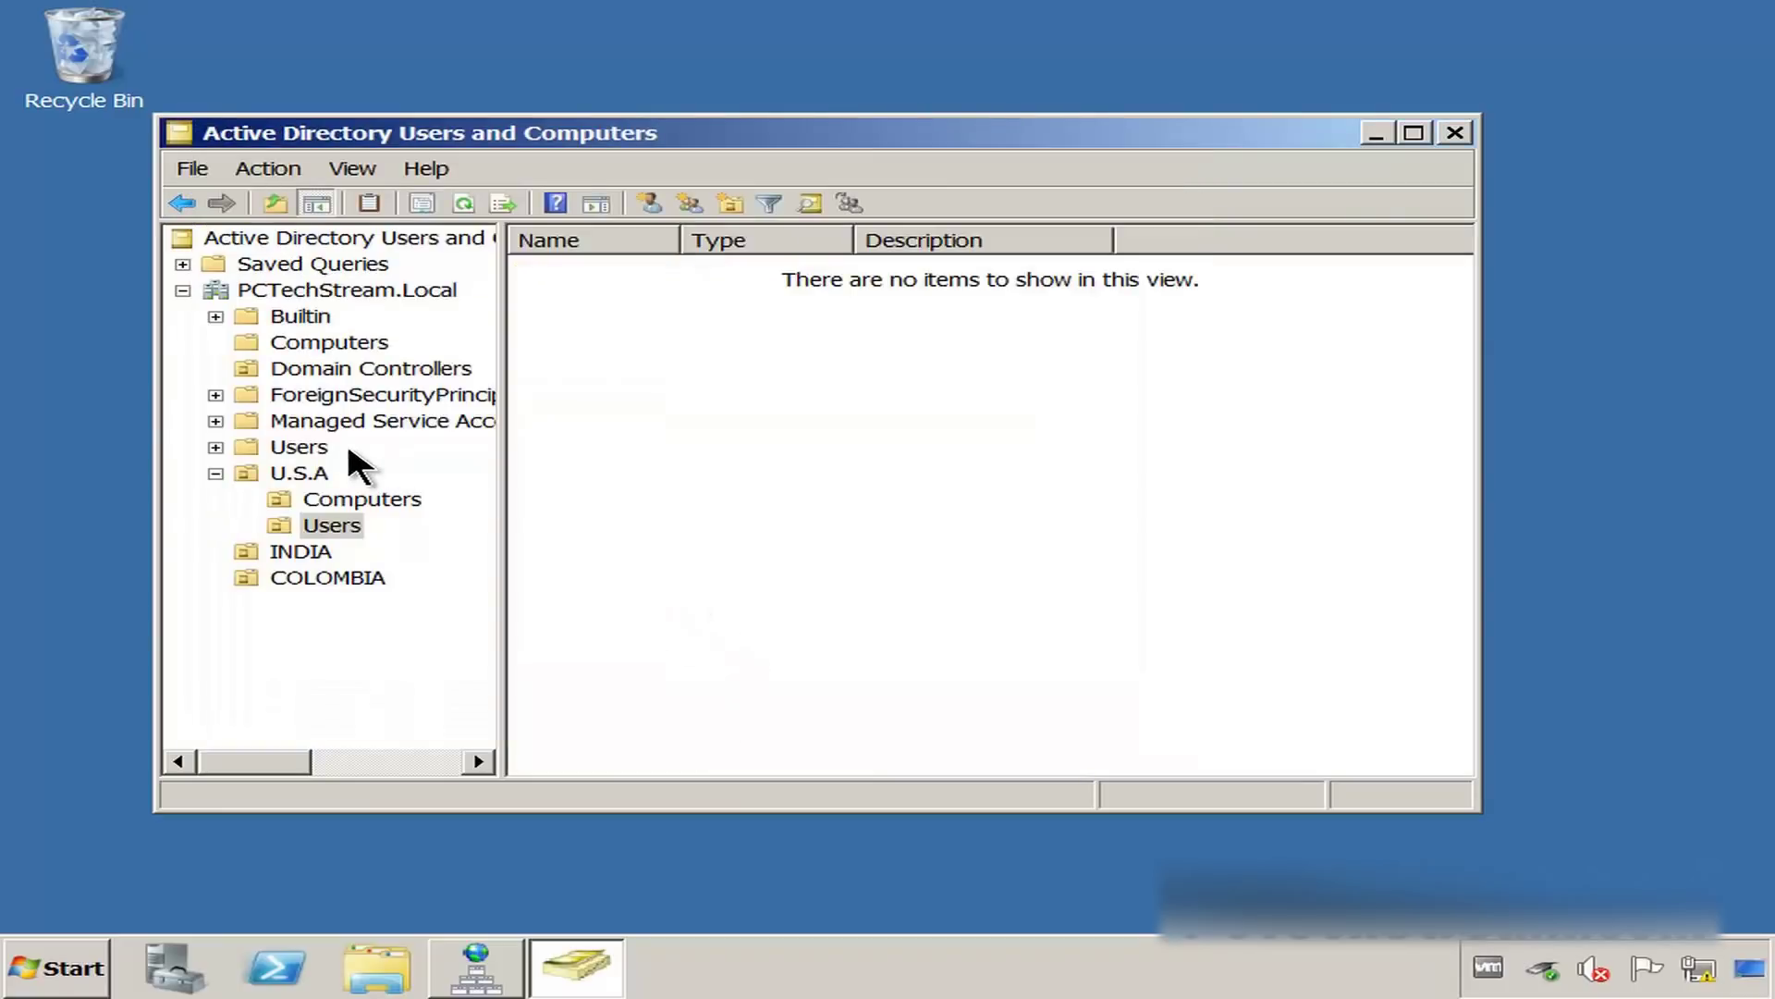
left_click(294, 470)
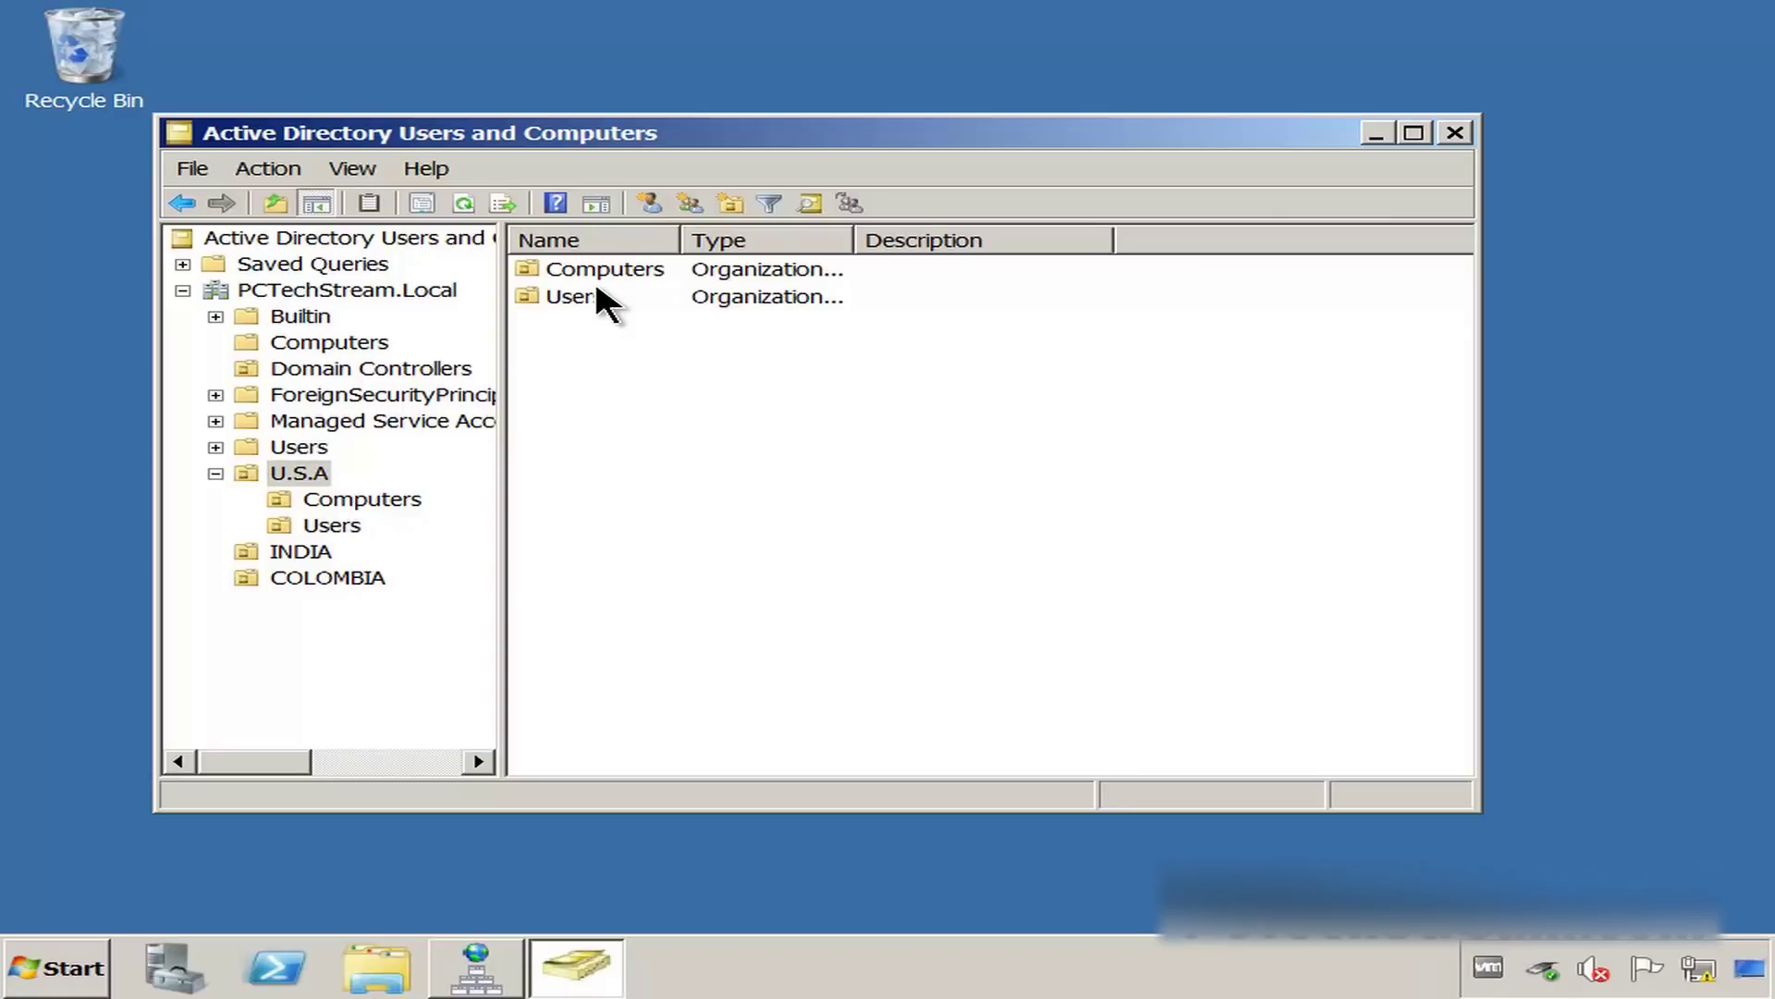
left_click(295, 553)
- Create a Computers organizational unit inside INDIA
right_click(645, 410)
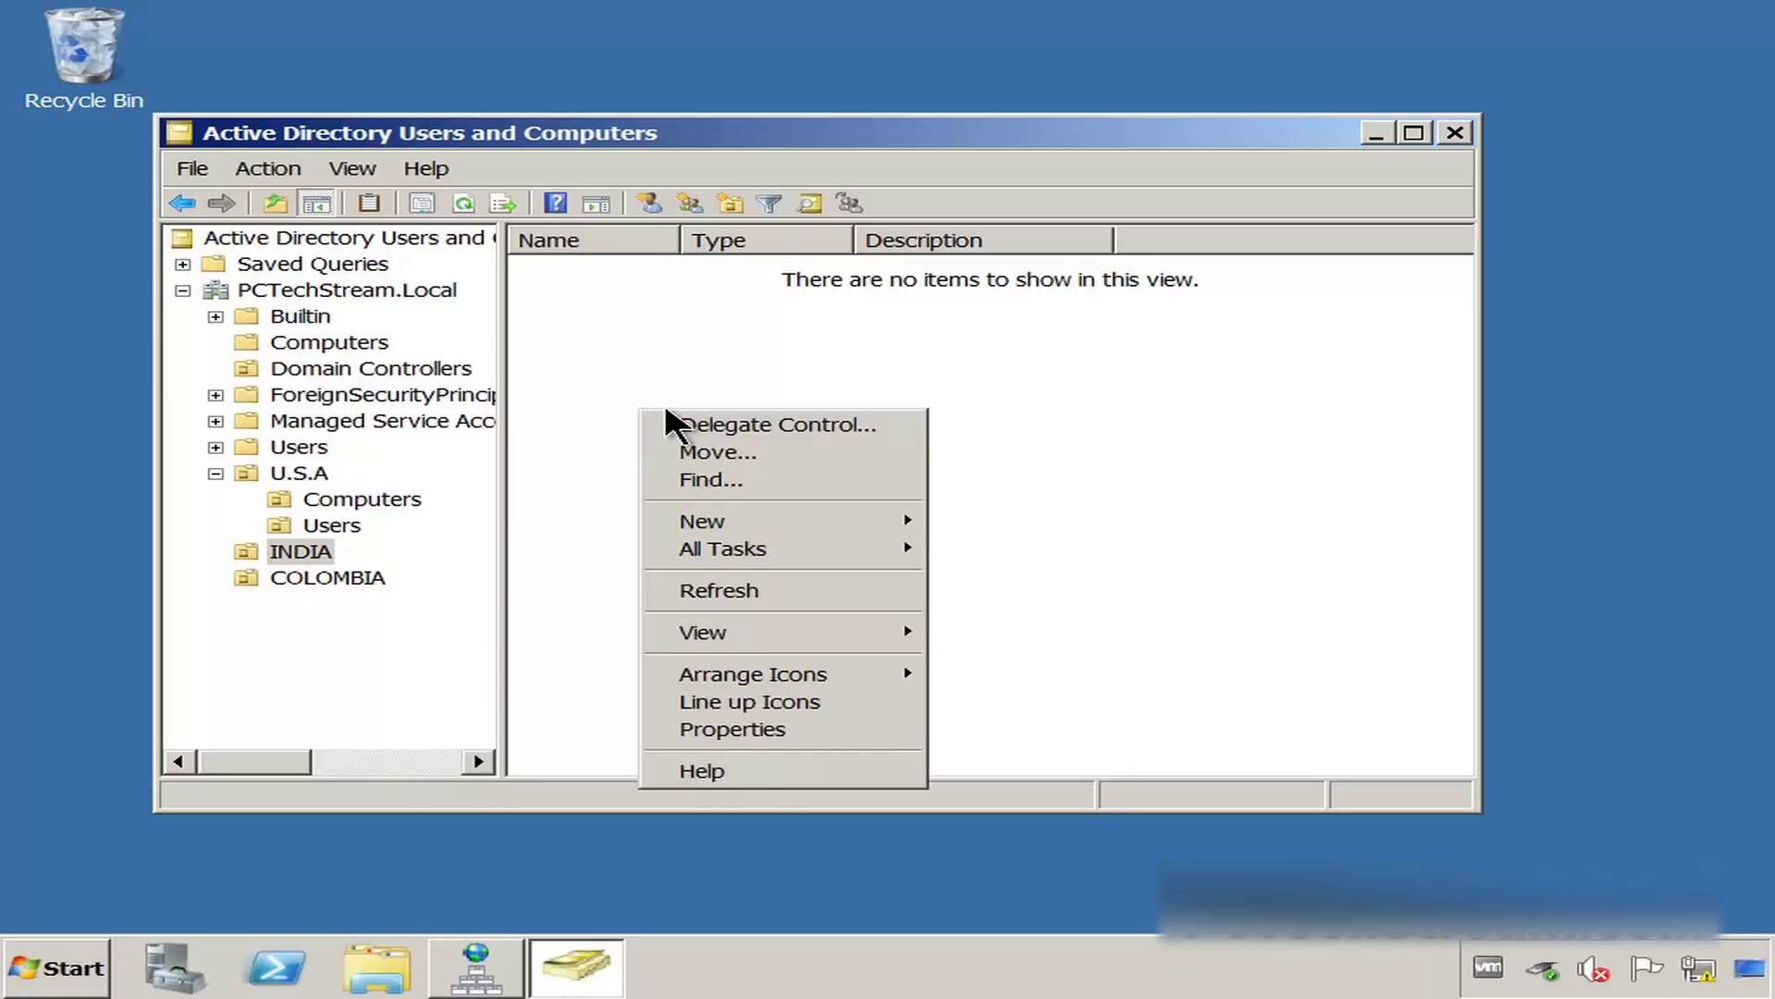
mouse_move(740, 523)
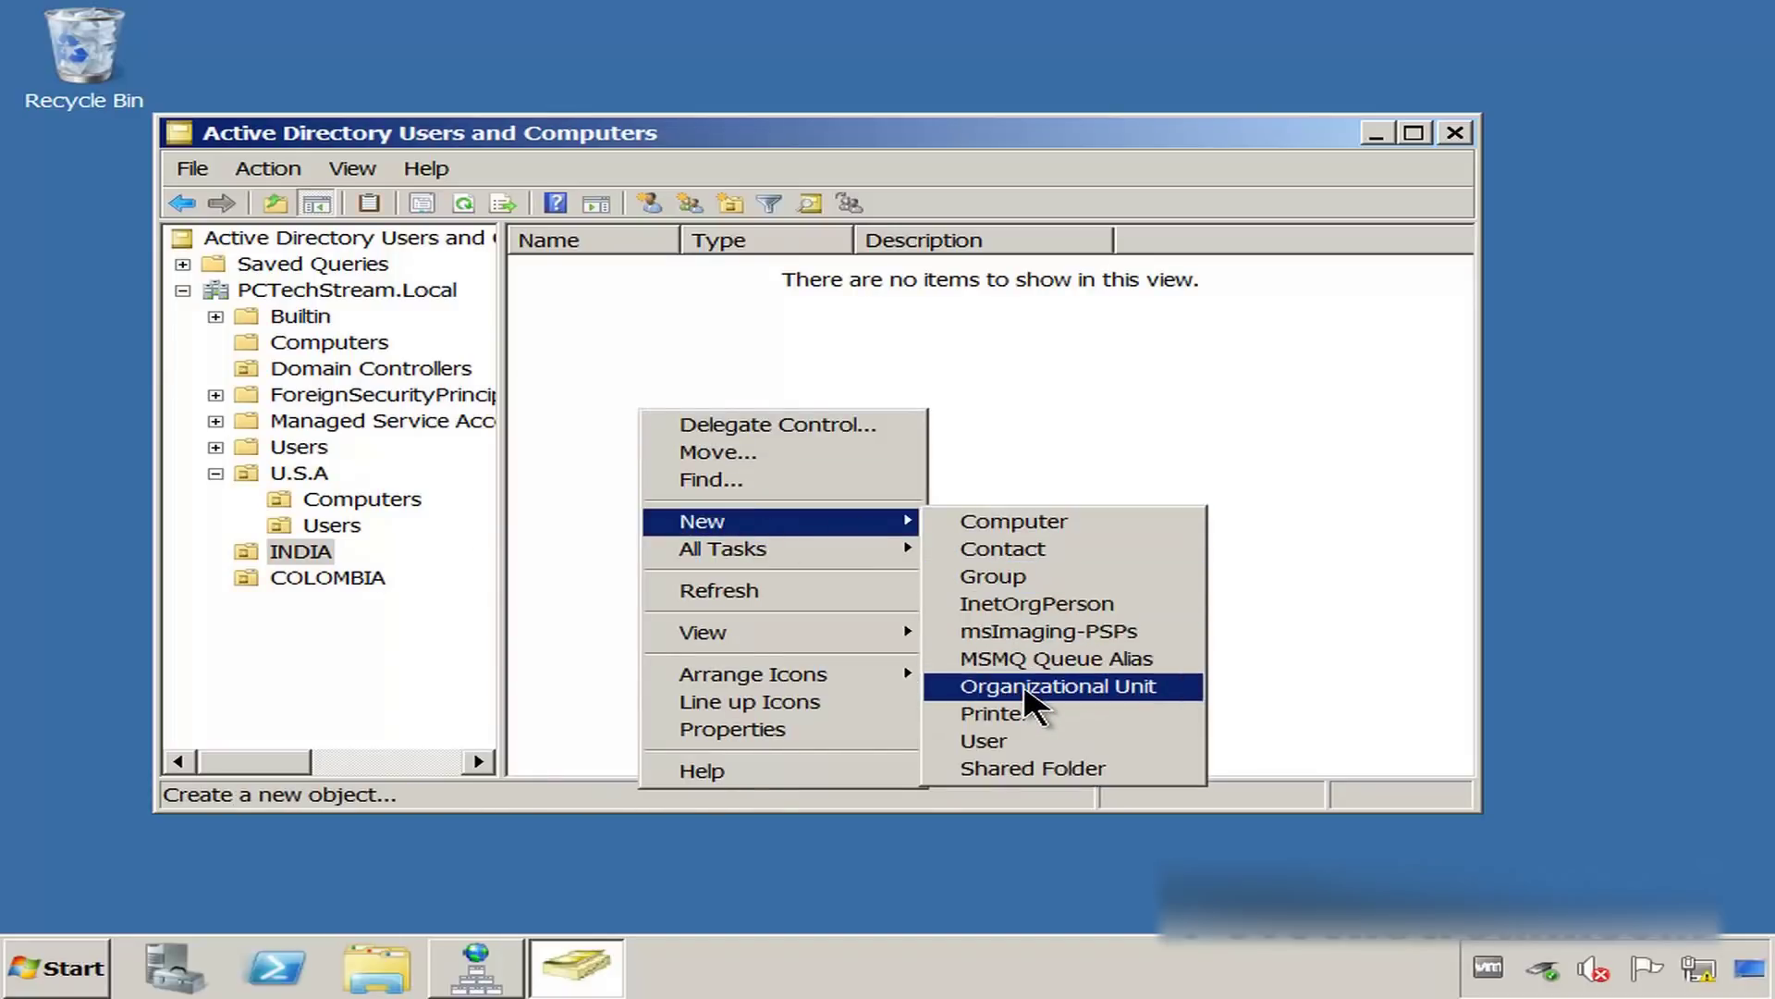
left_click(1029, 687)
type("Computers")
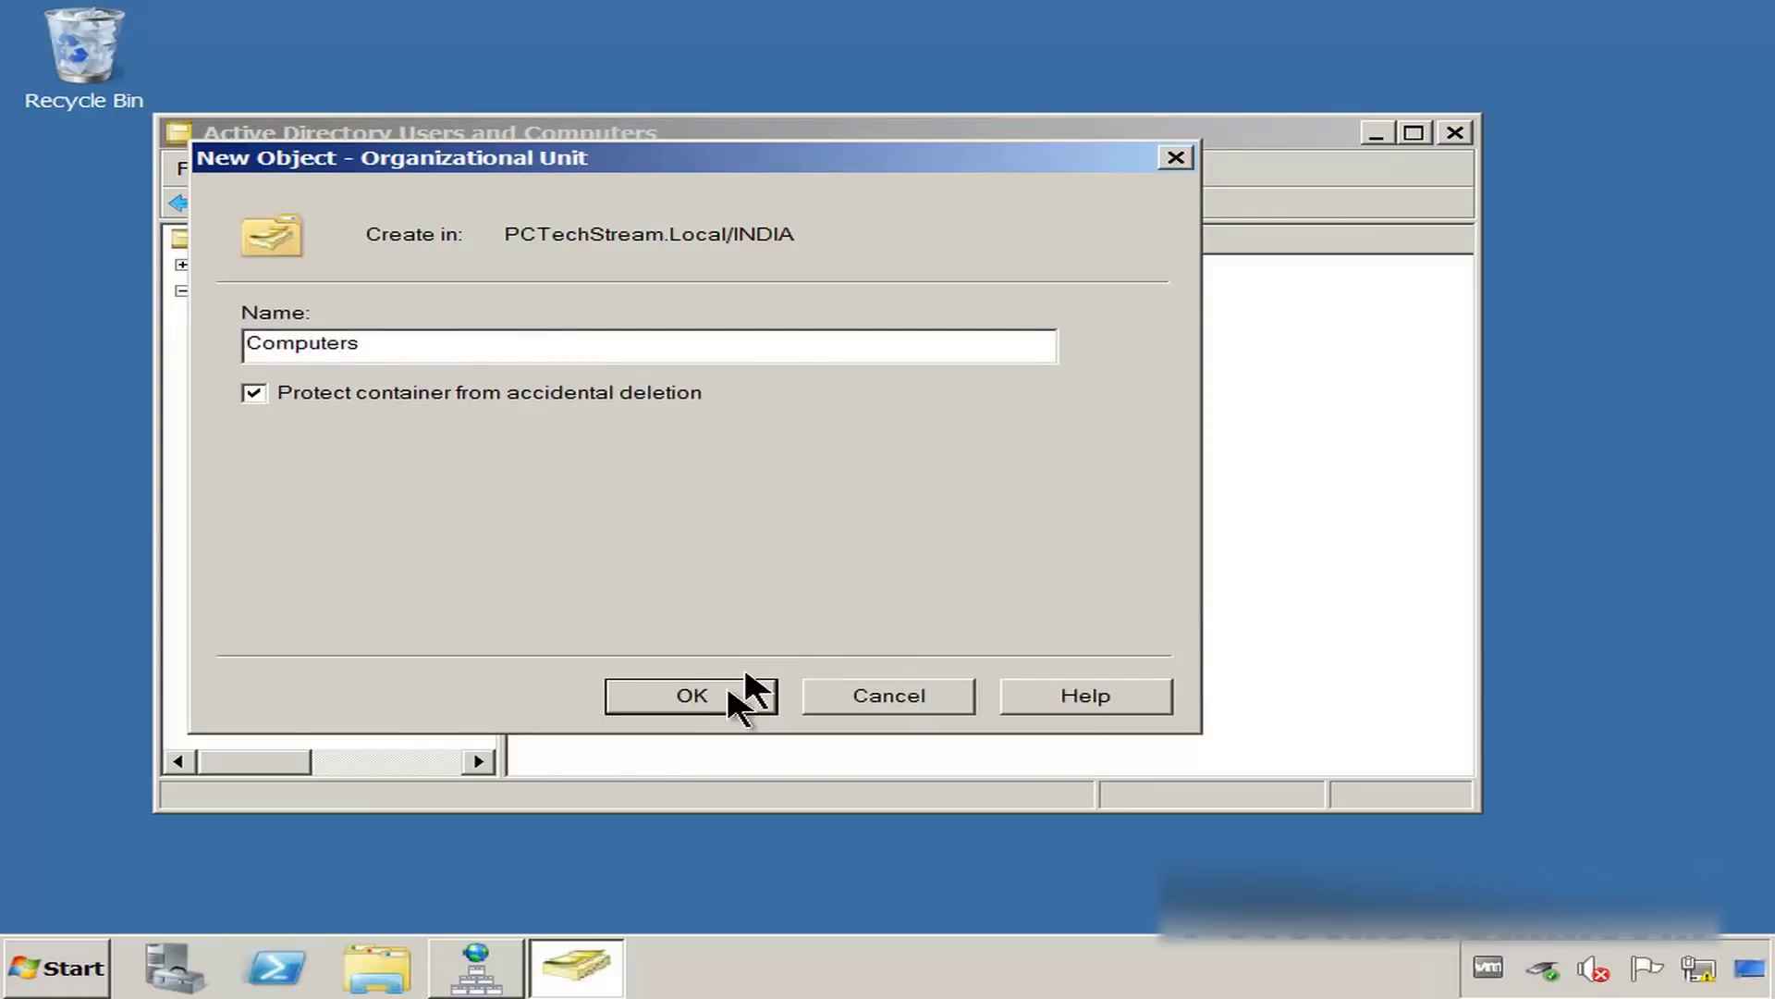
left_click(706, 698)
left_click(298, 552)
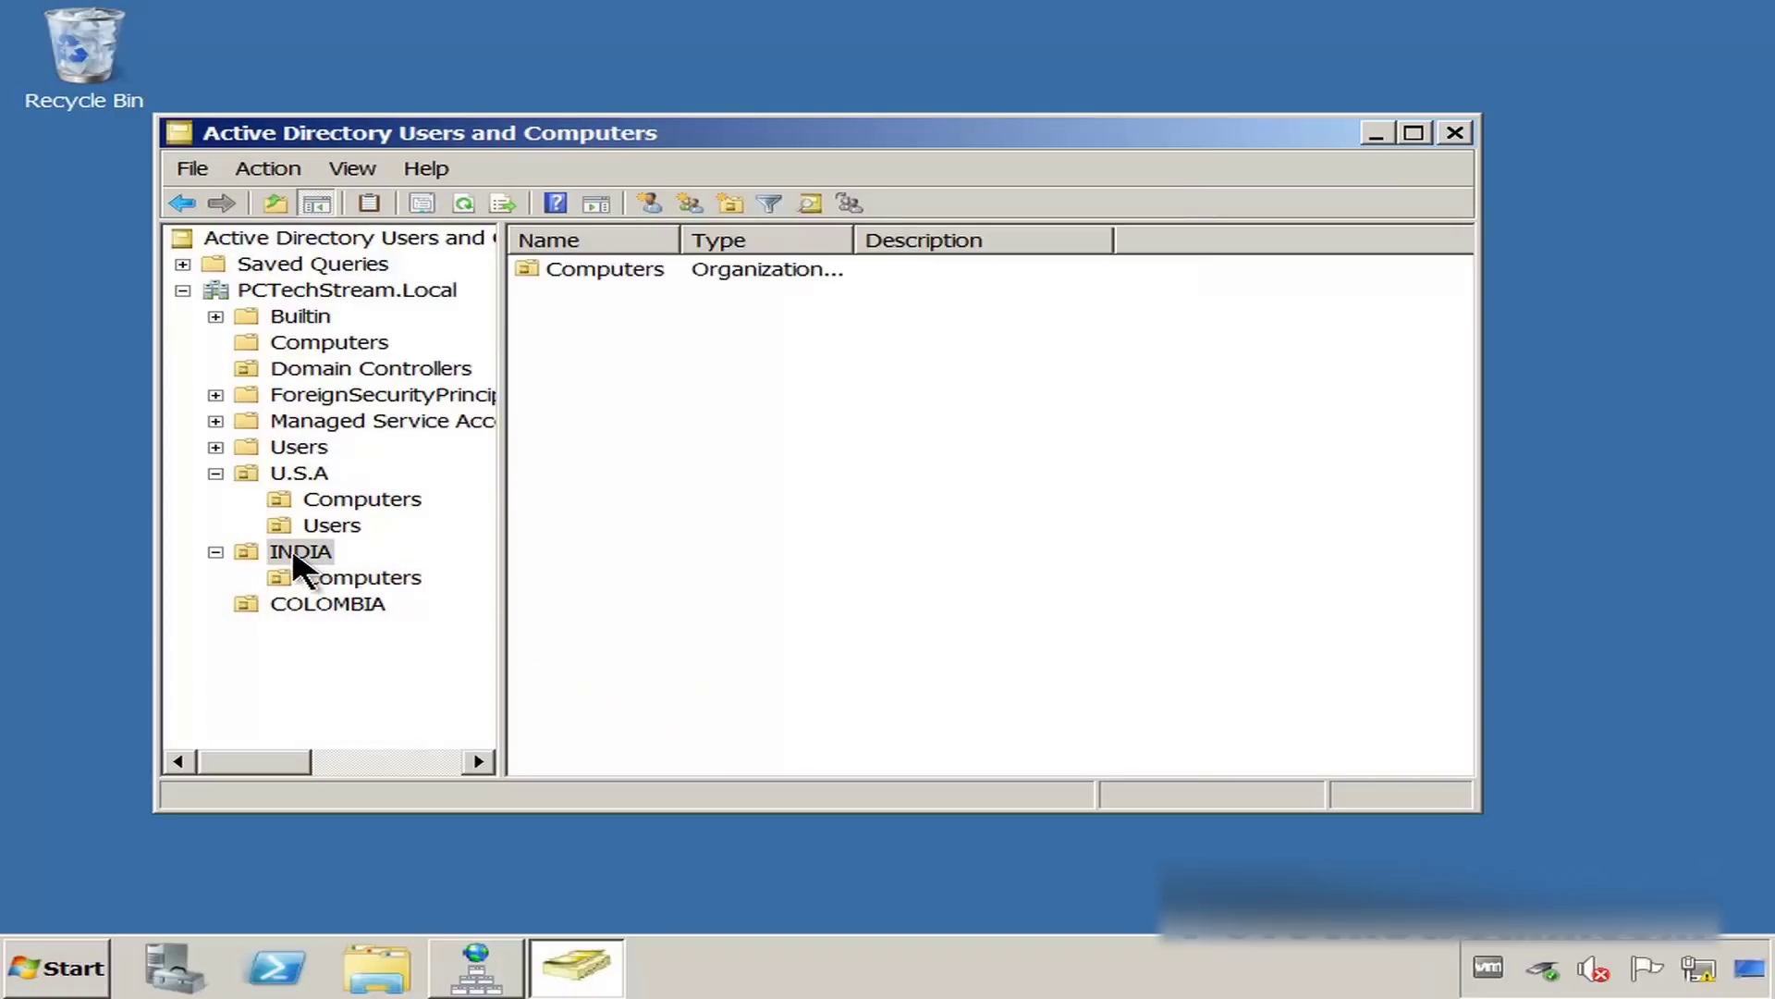
- Create a Users organizational unit inside INDIA
right_click(635, 401)
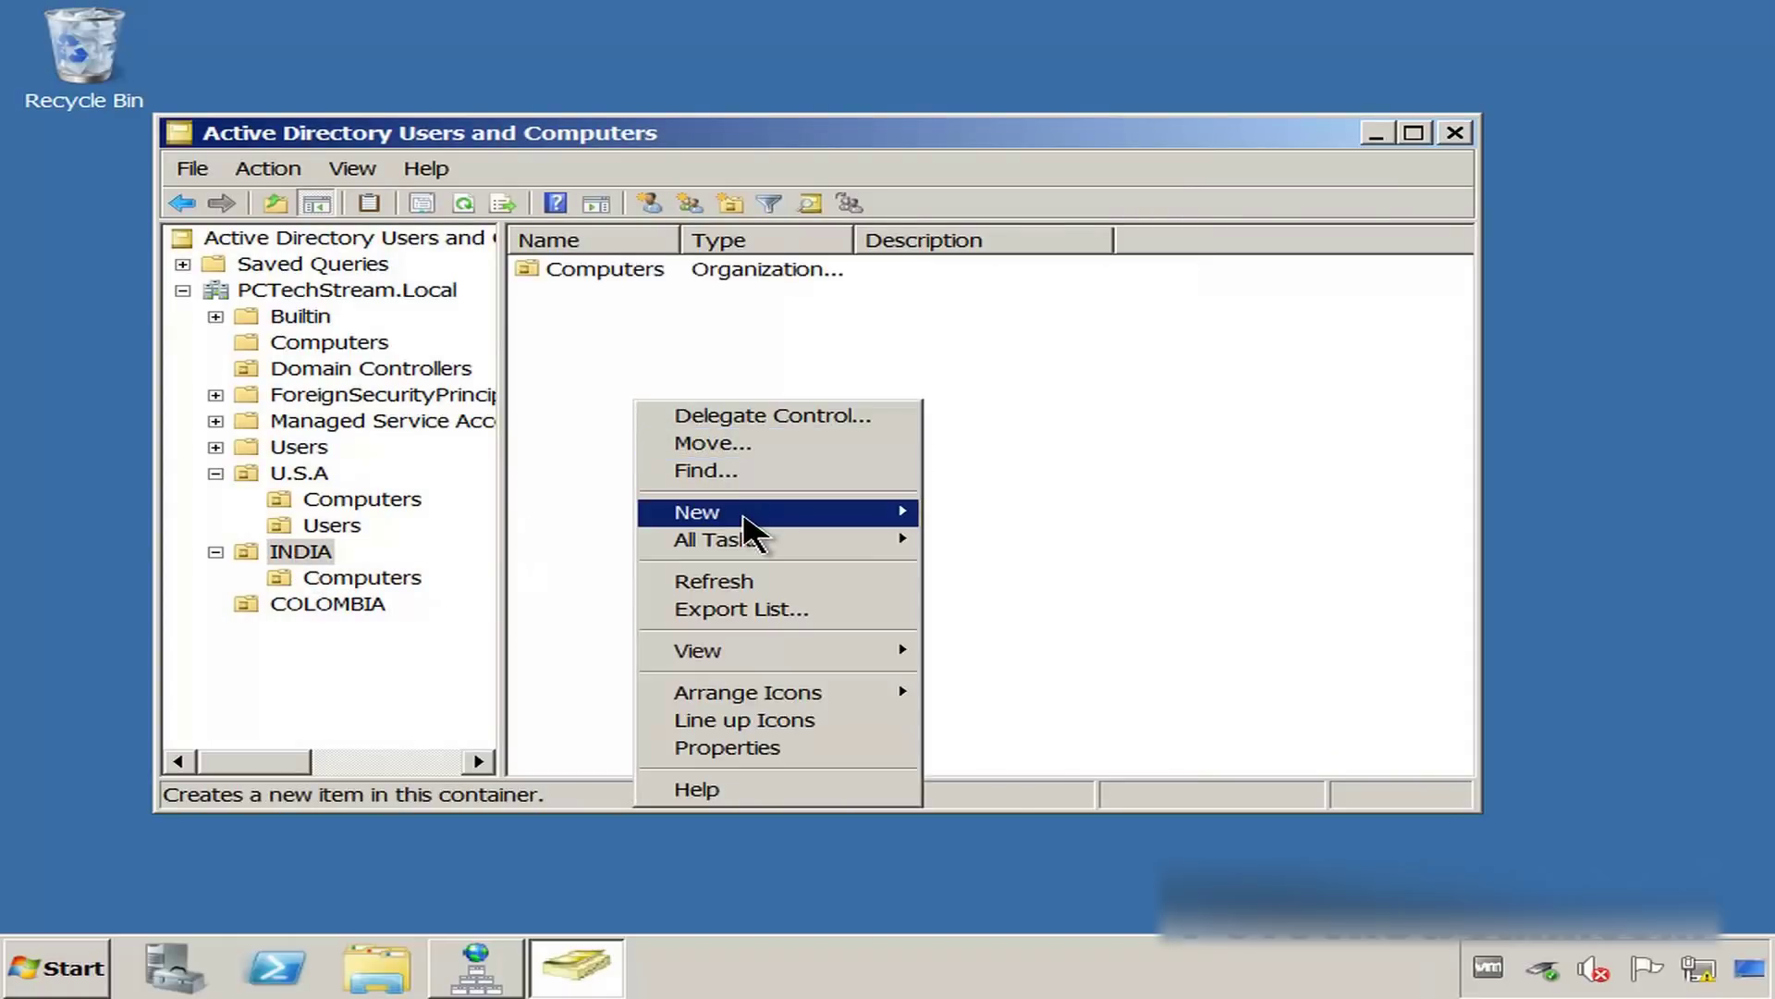
mouse_move(901, 515)
left_click(1035, 678)
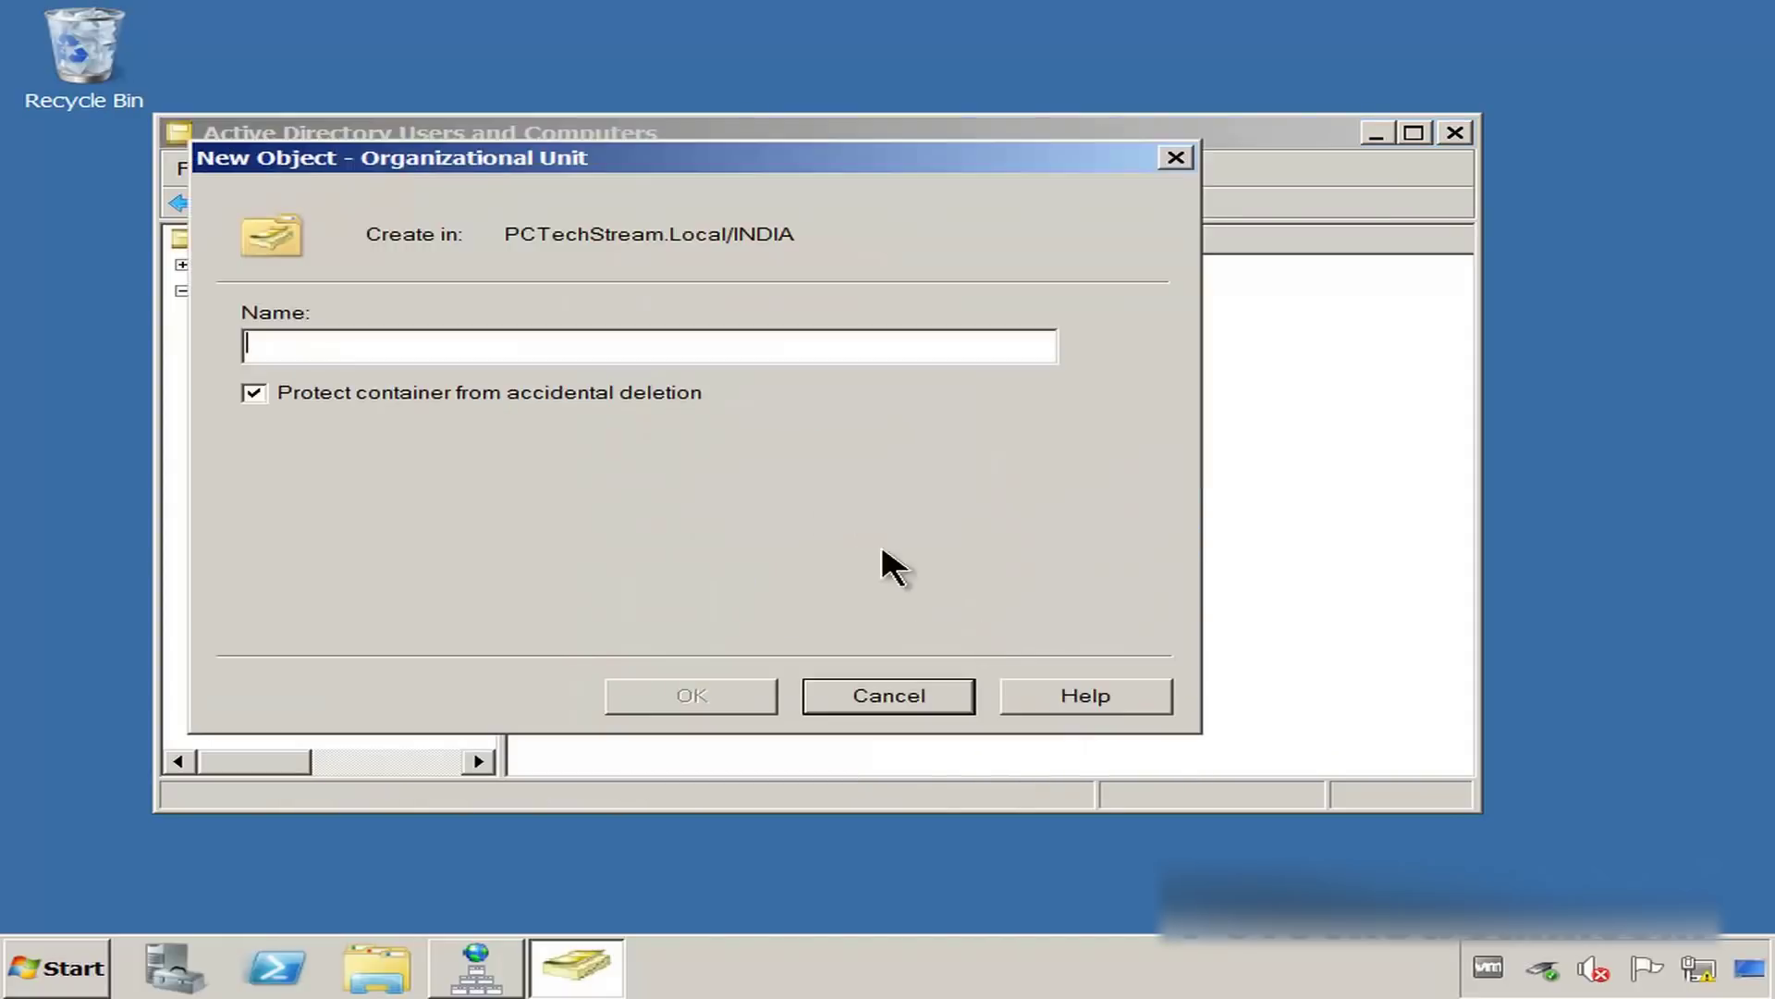
type("Users")
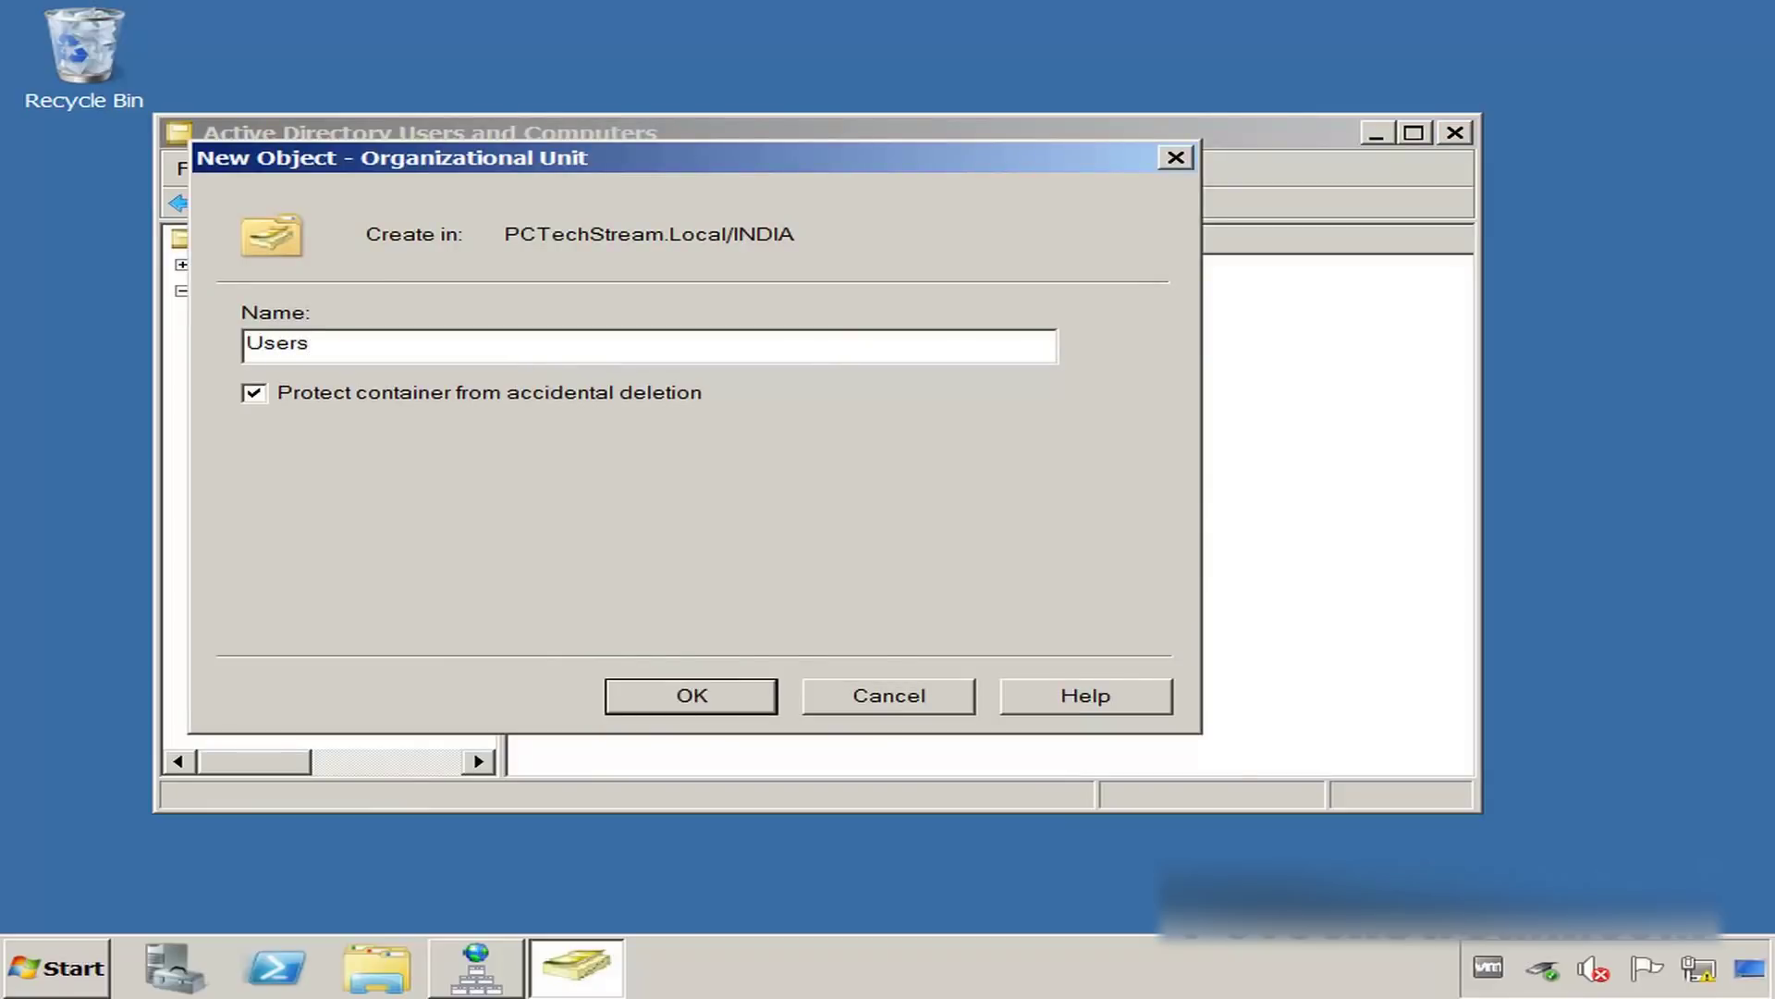
left_click(703, 698)
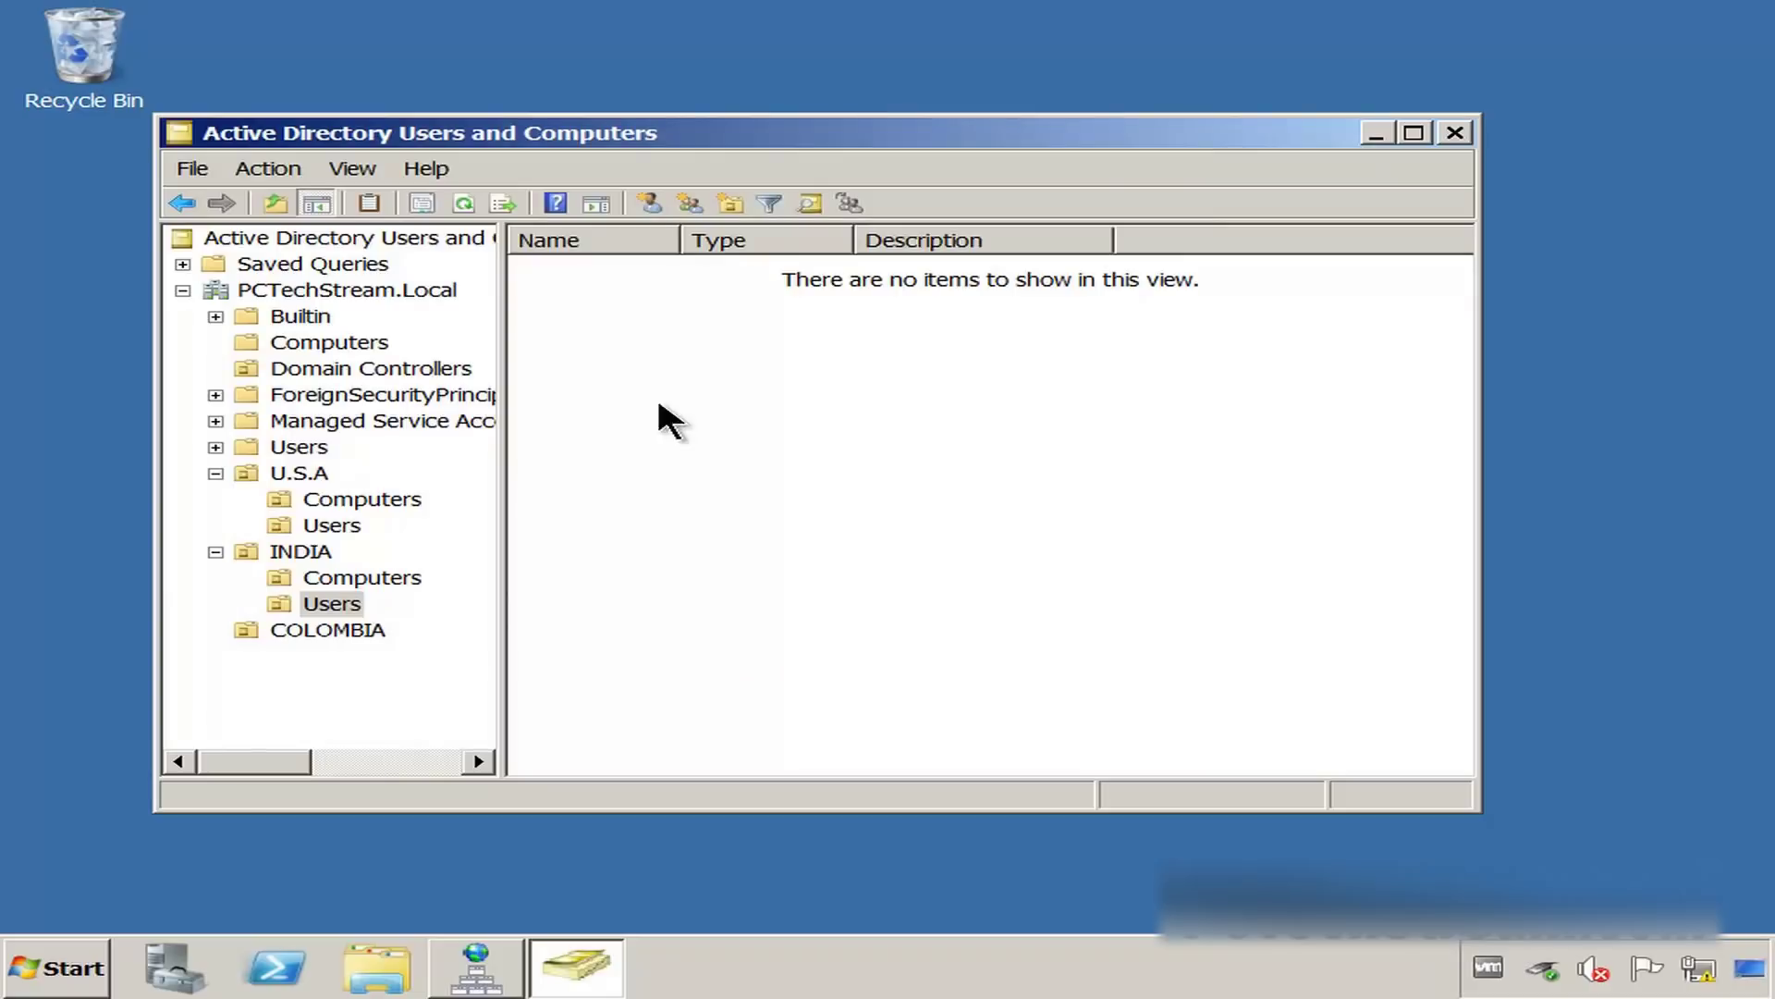
- Create a Computers organizational unit inside COLOMBIA
left_click(323, 632)
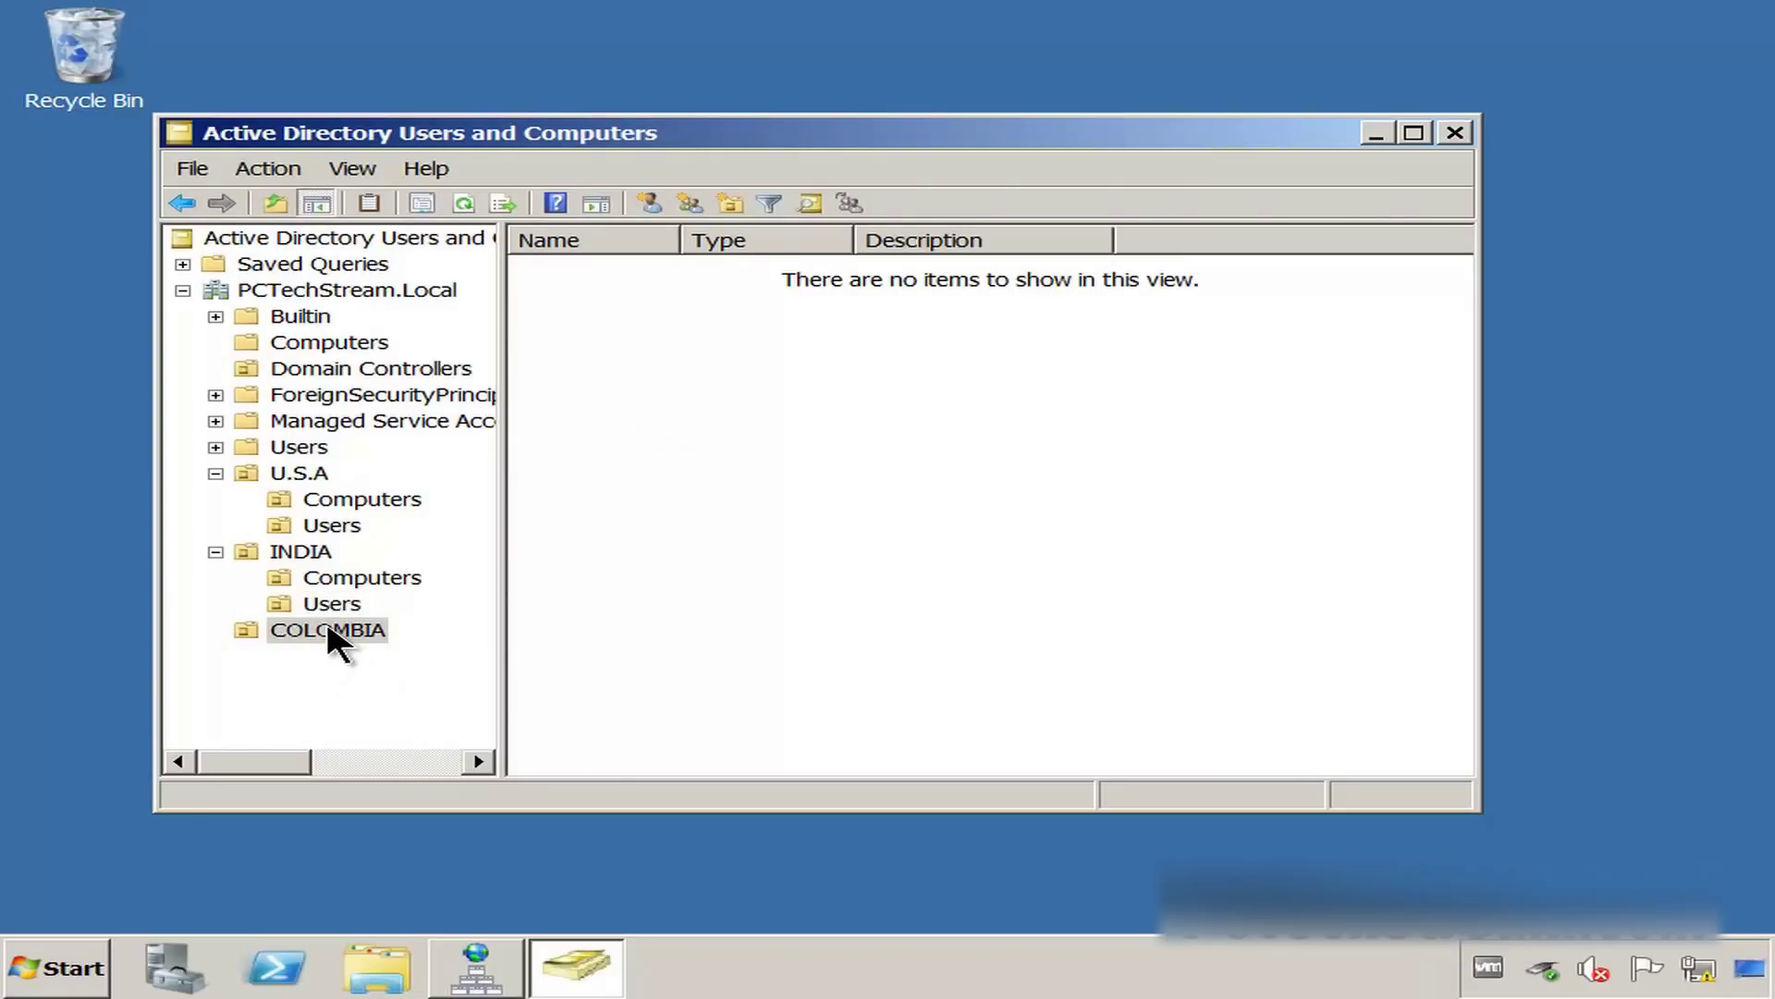
right_click(602, 395)
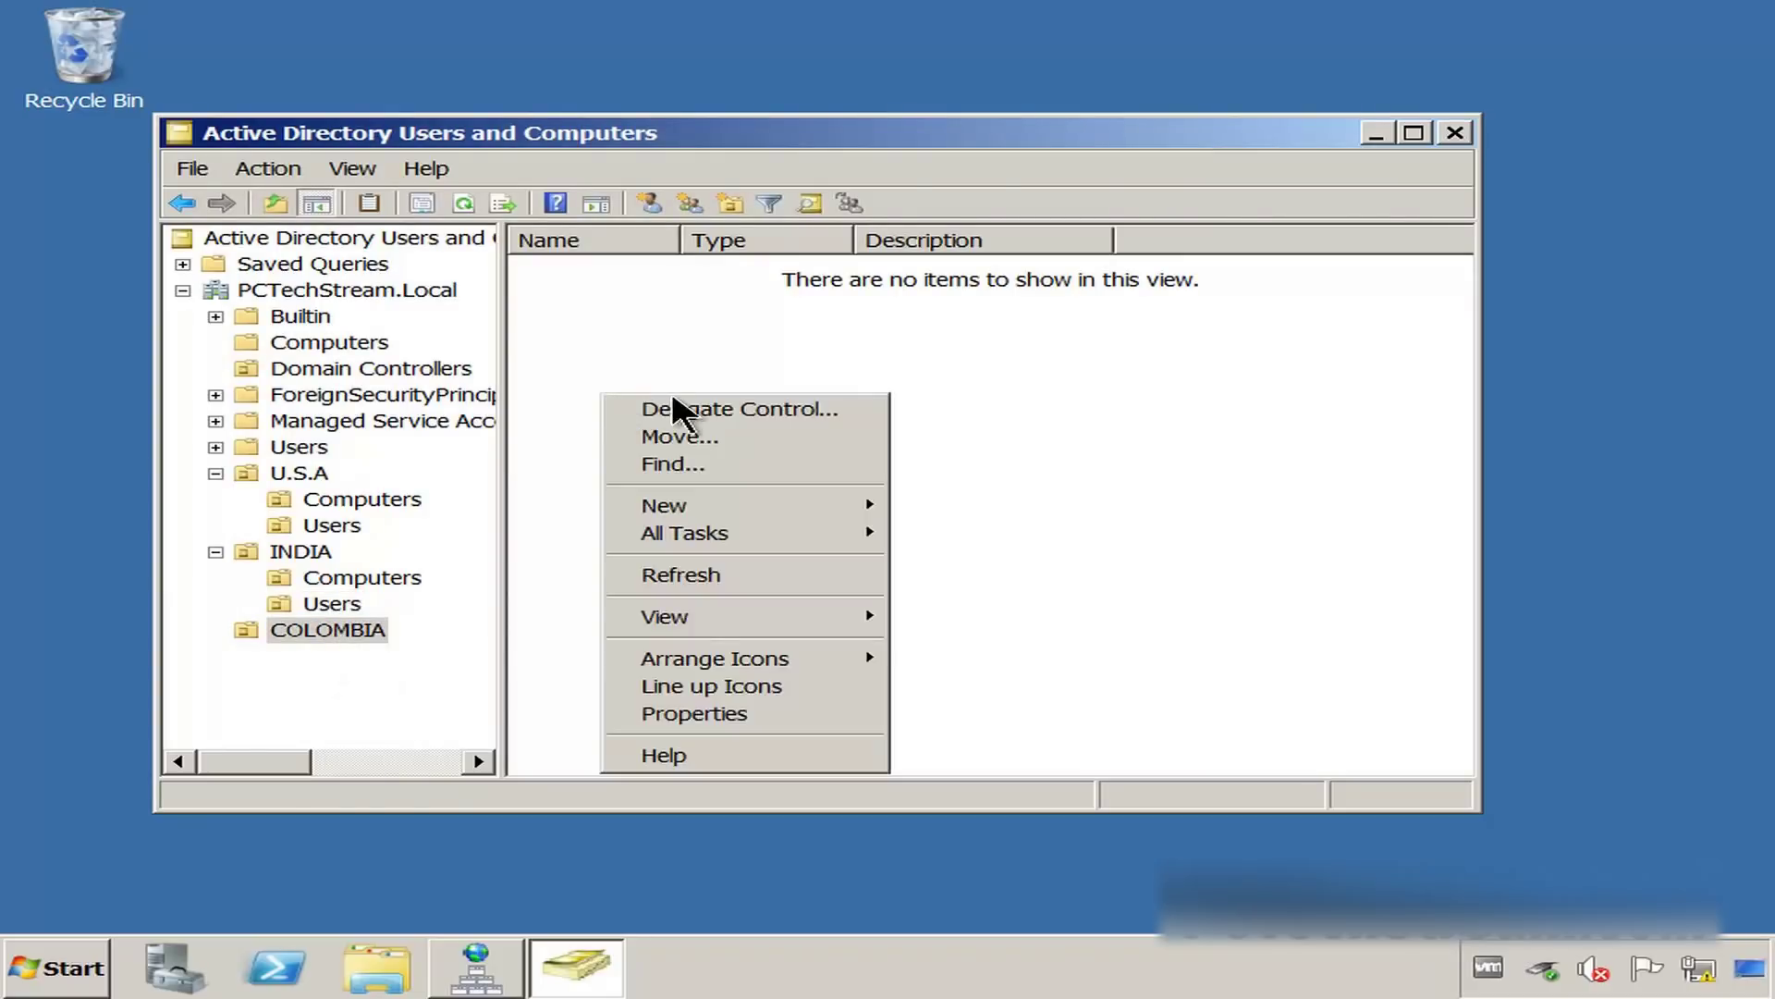
mouse_move(741, 514)
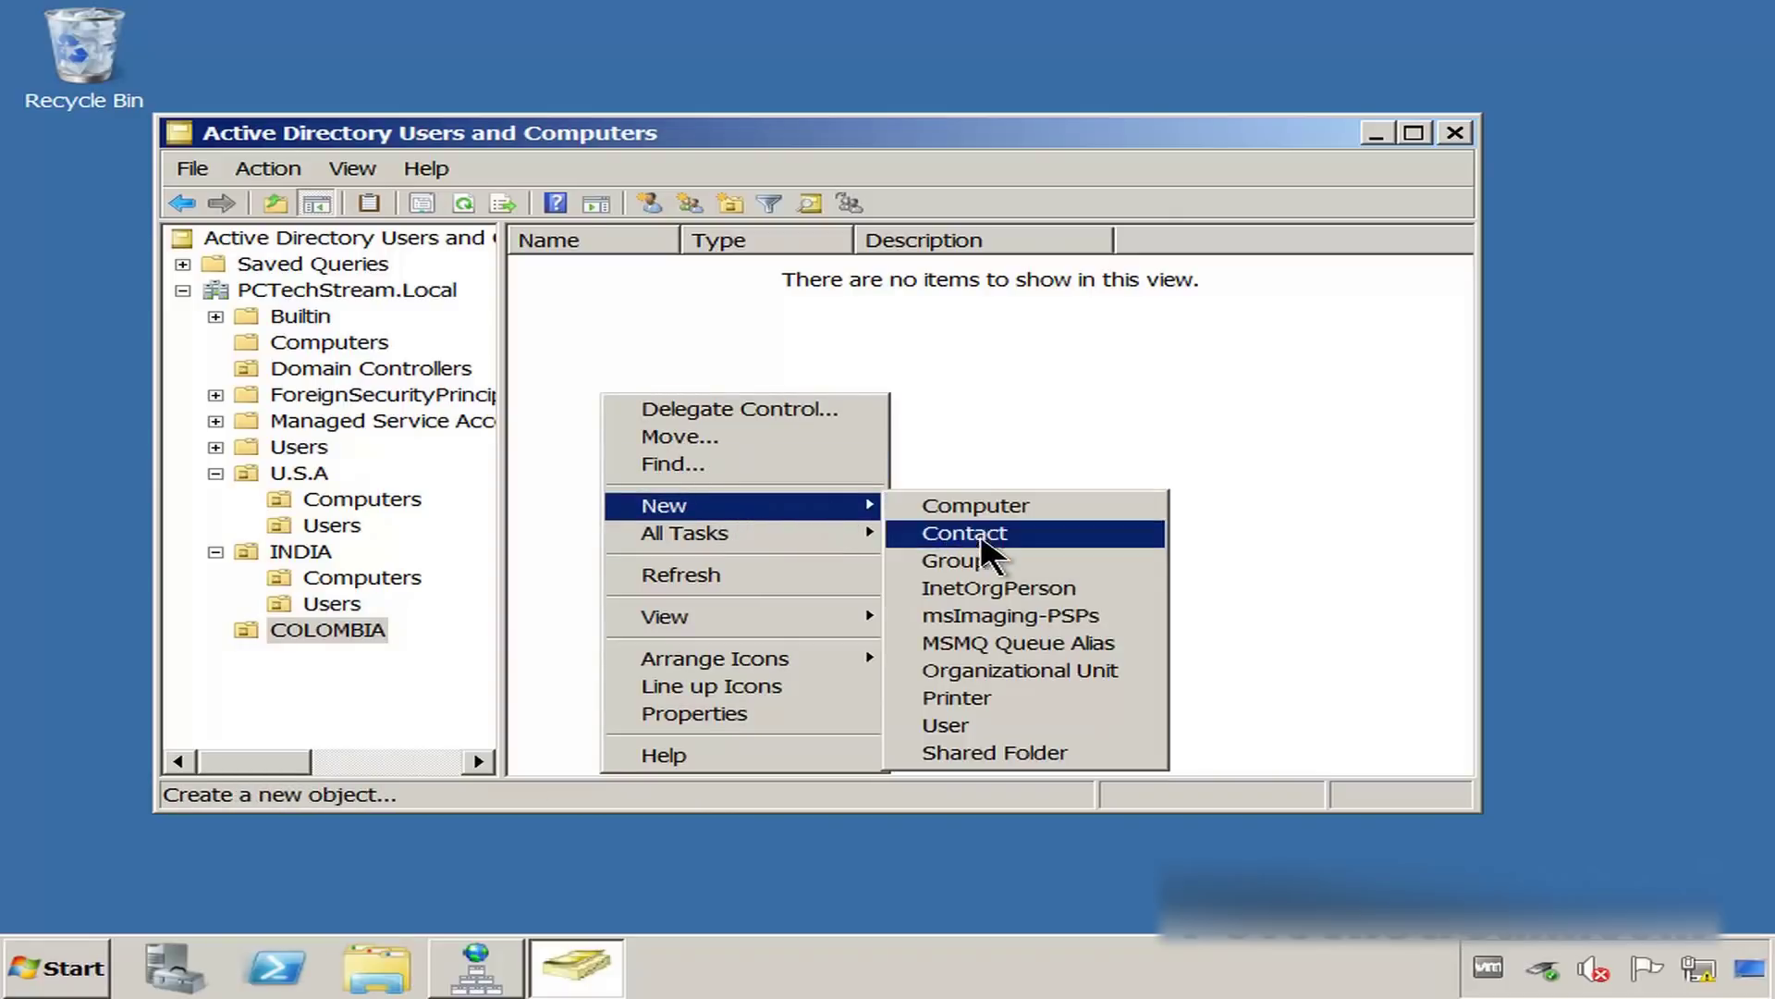
left_click(1001, 674)
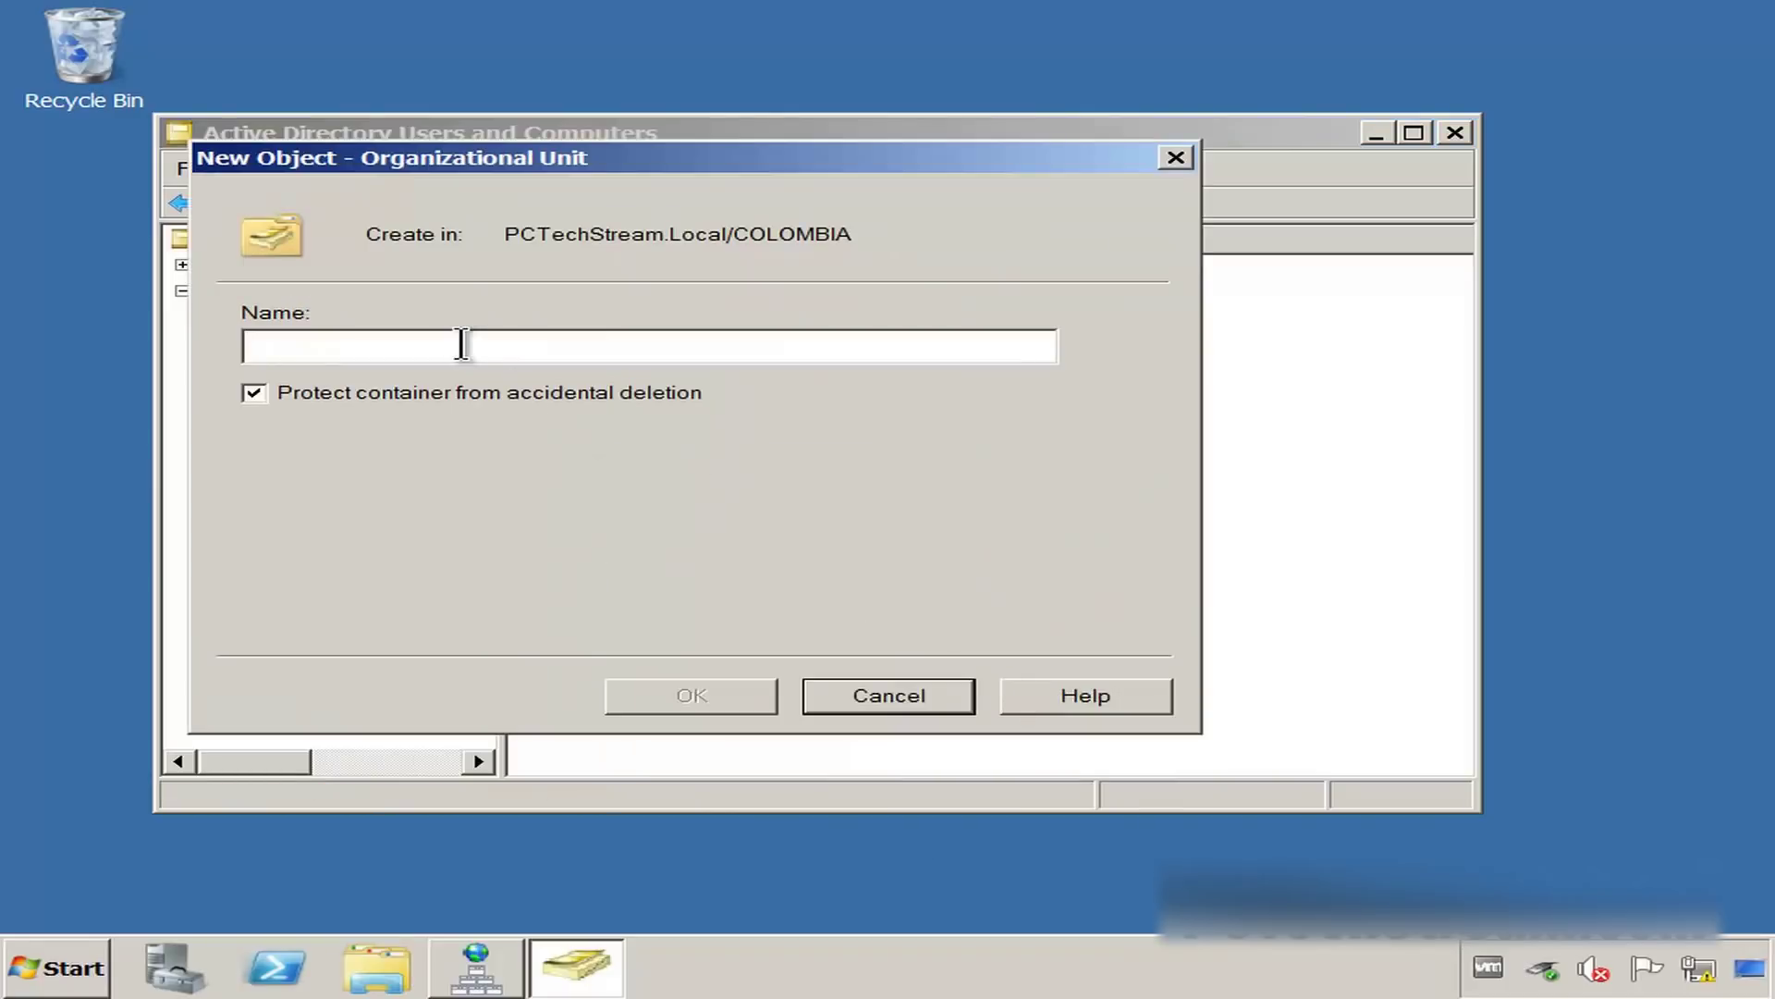
type("C")
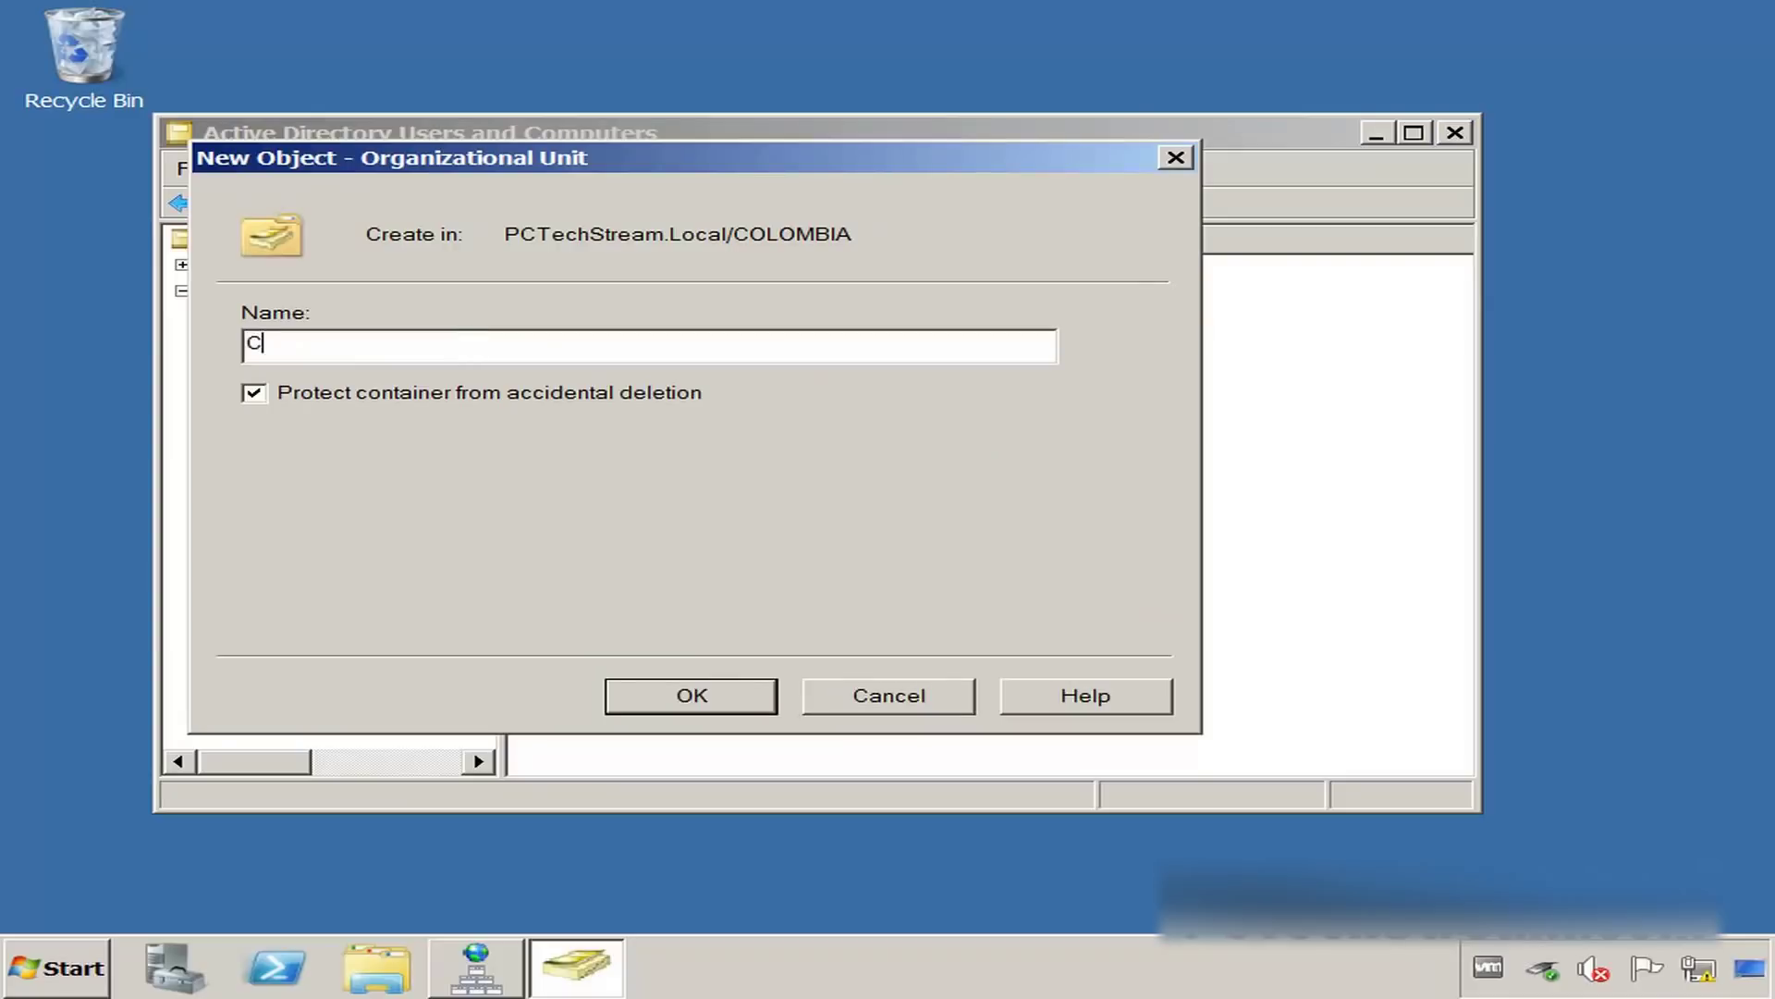
type("omputers")
key("Tab")
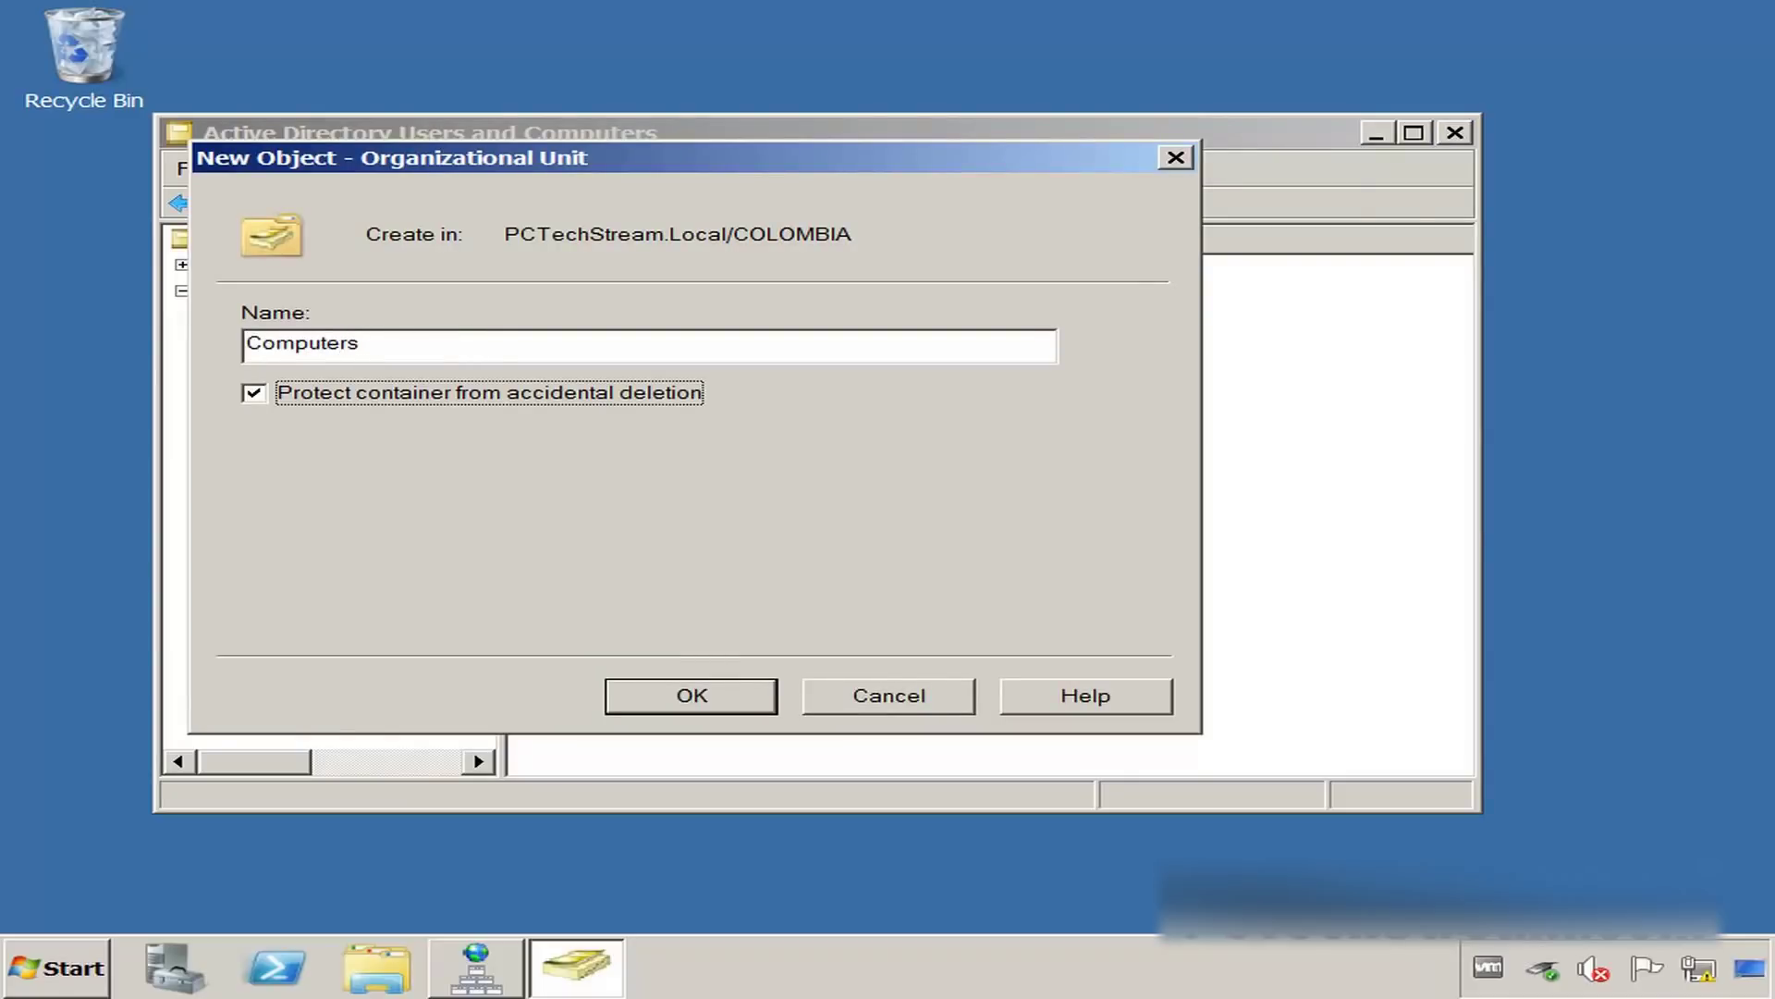
left_click(739, 701)
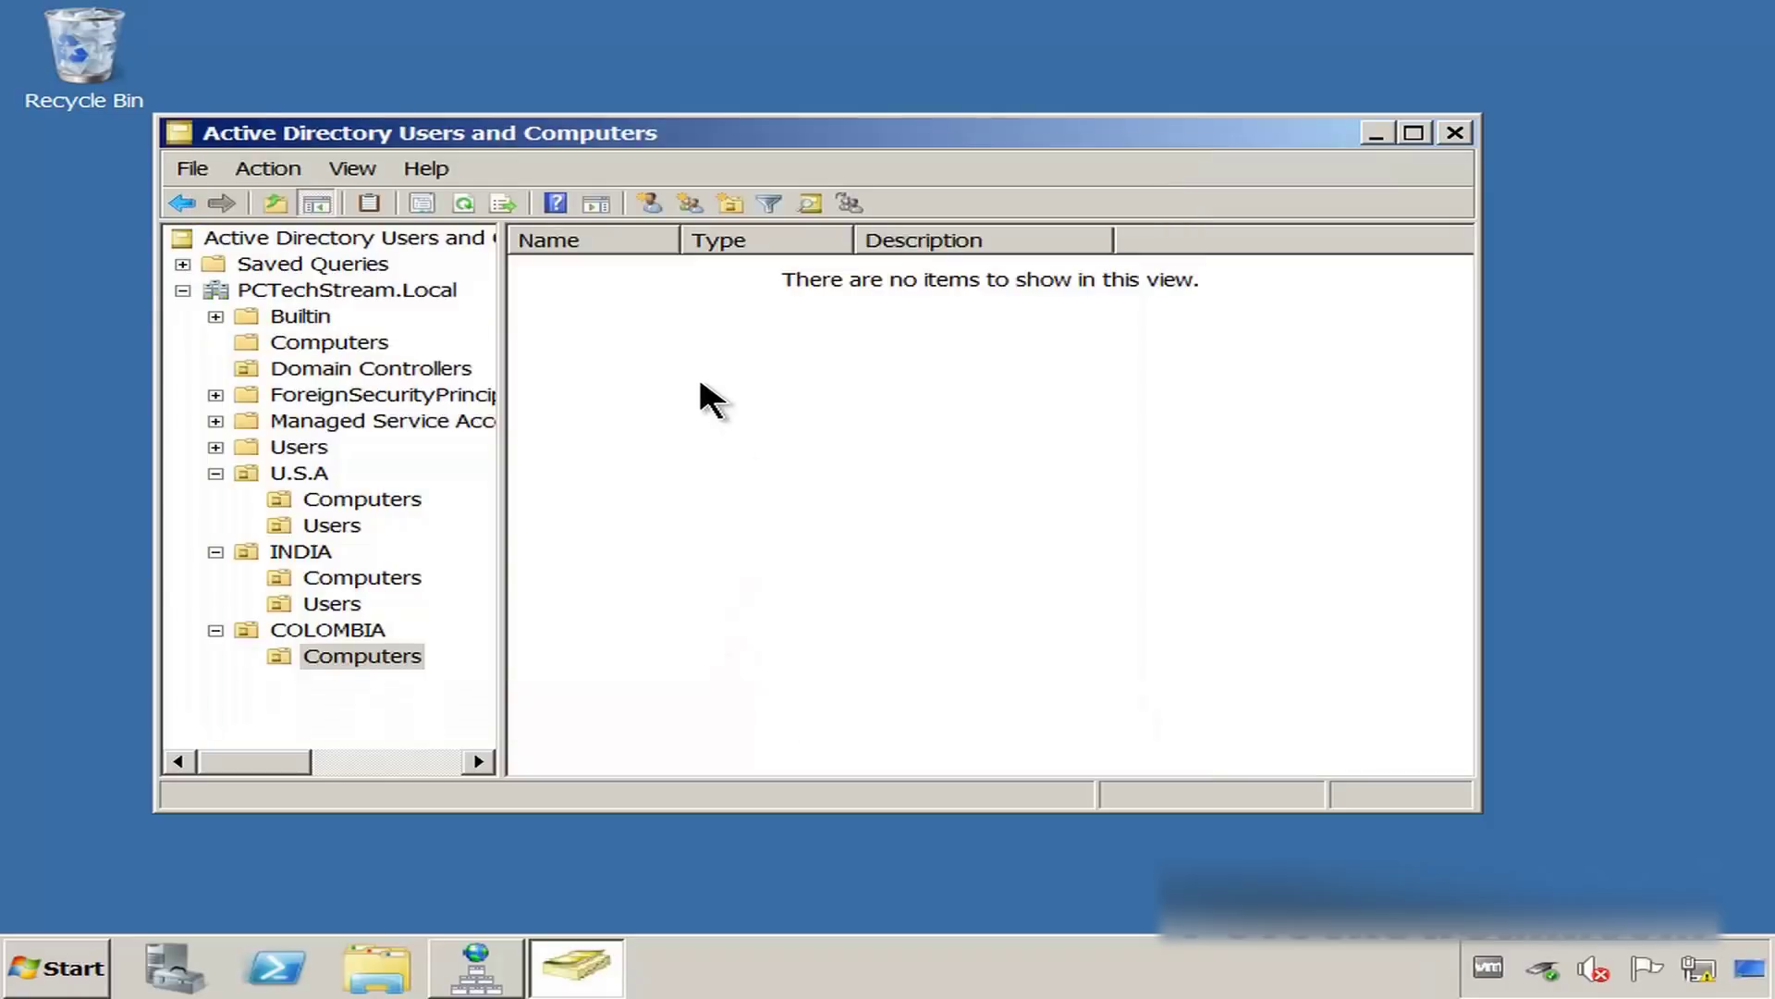
left_click(338, 630)
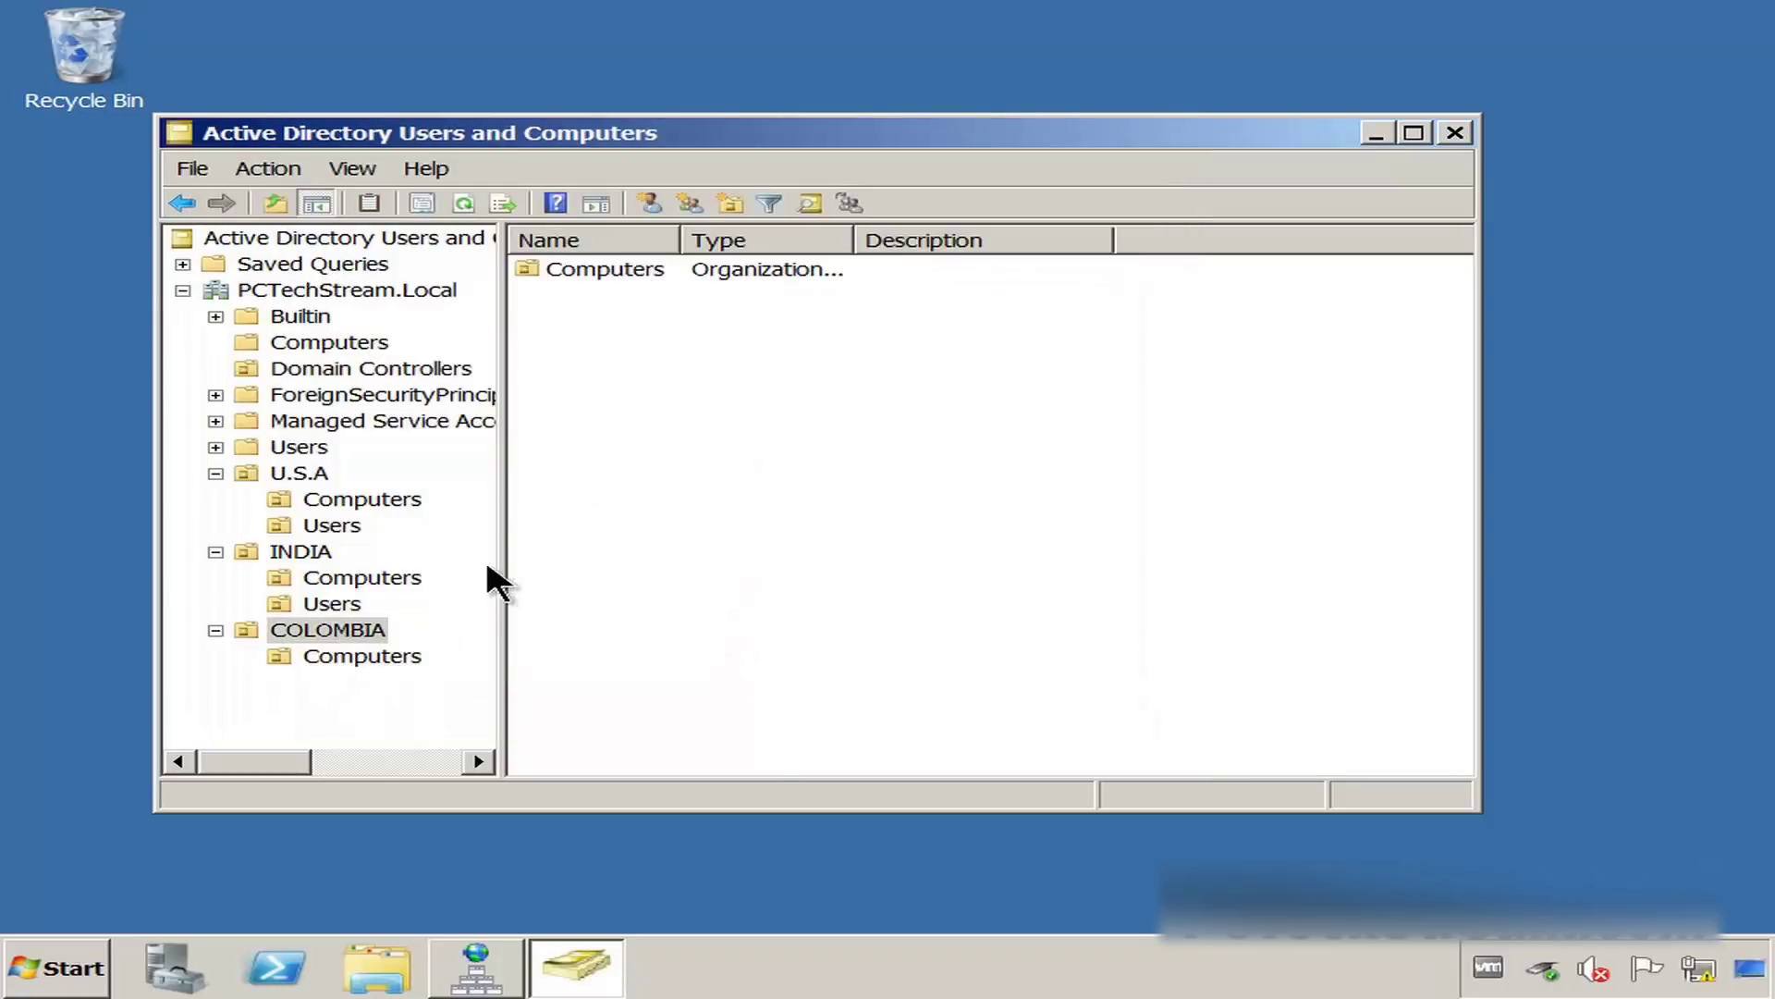
- Create a Users organizational unit inside COLOMBIA
right_click(584, 383)
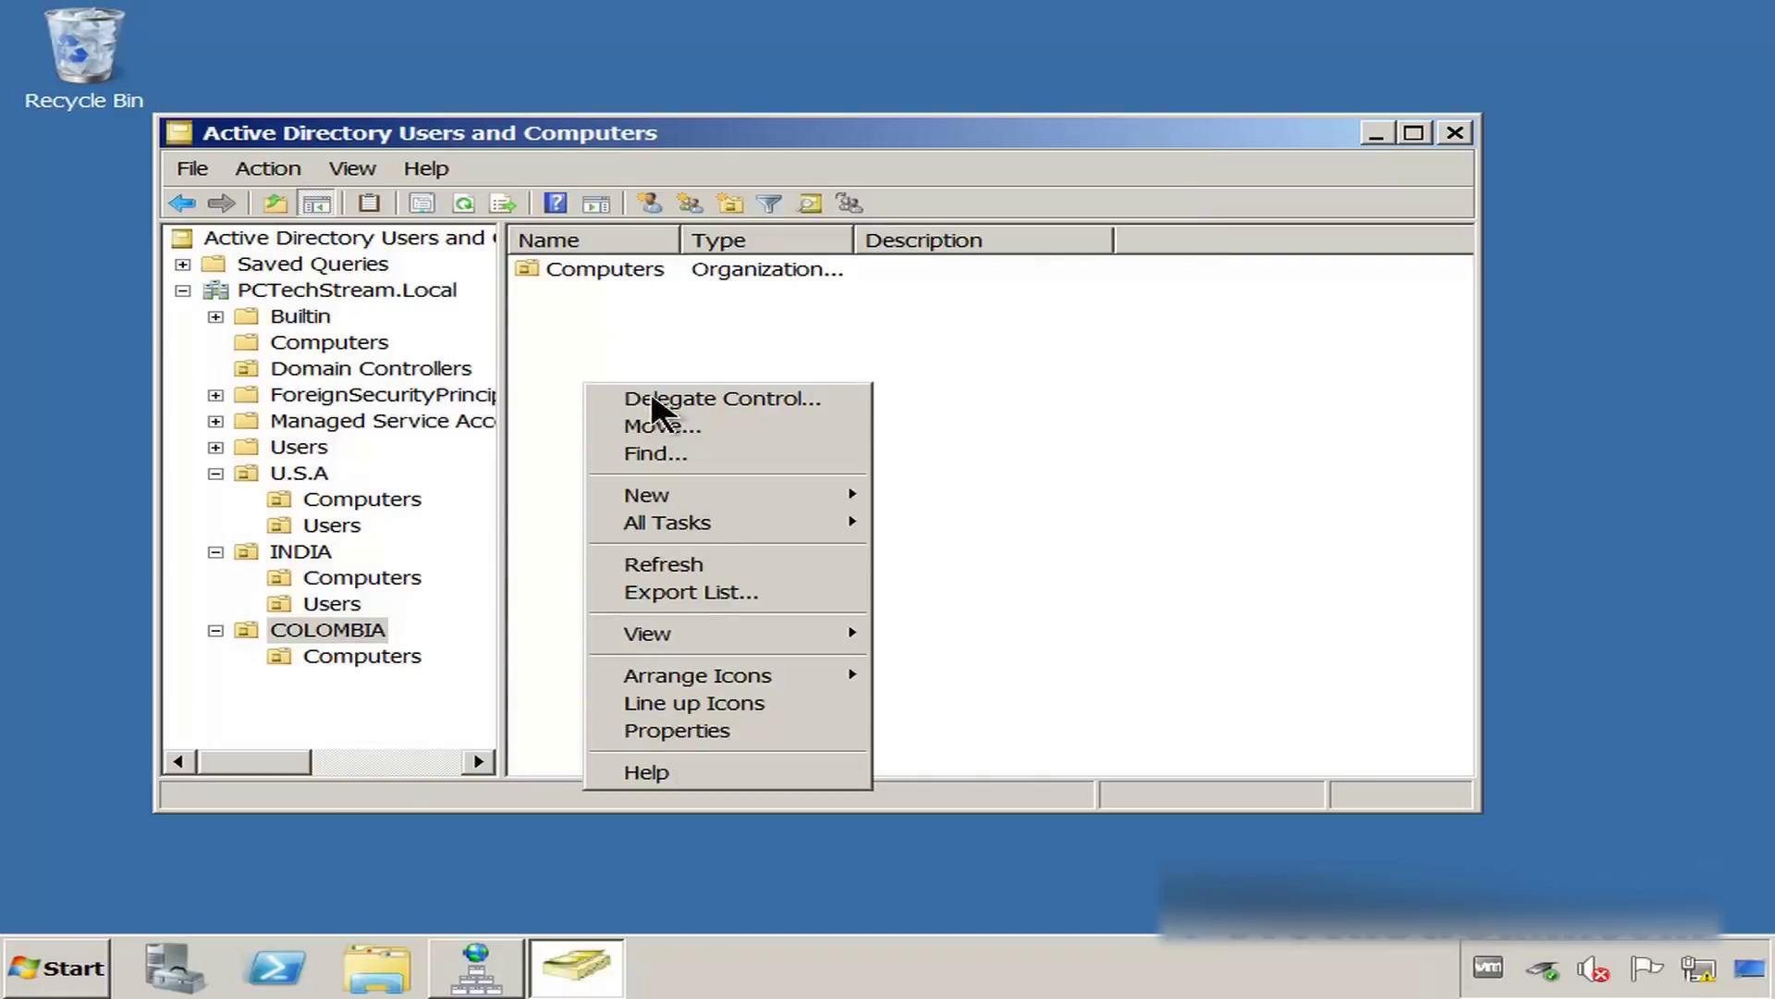
mouse_move(703, 499)
left_click(994, 655)
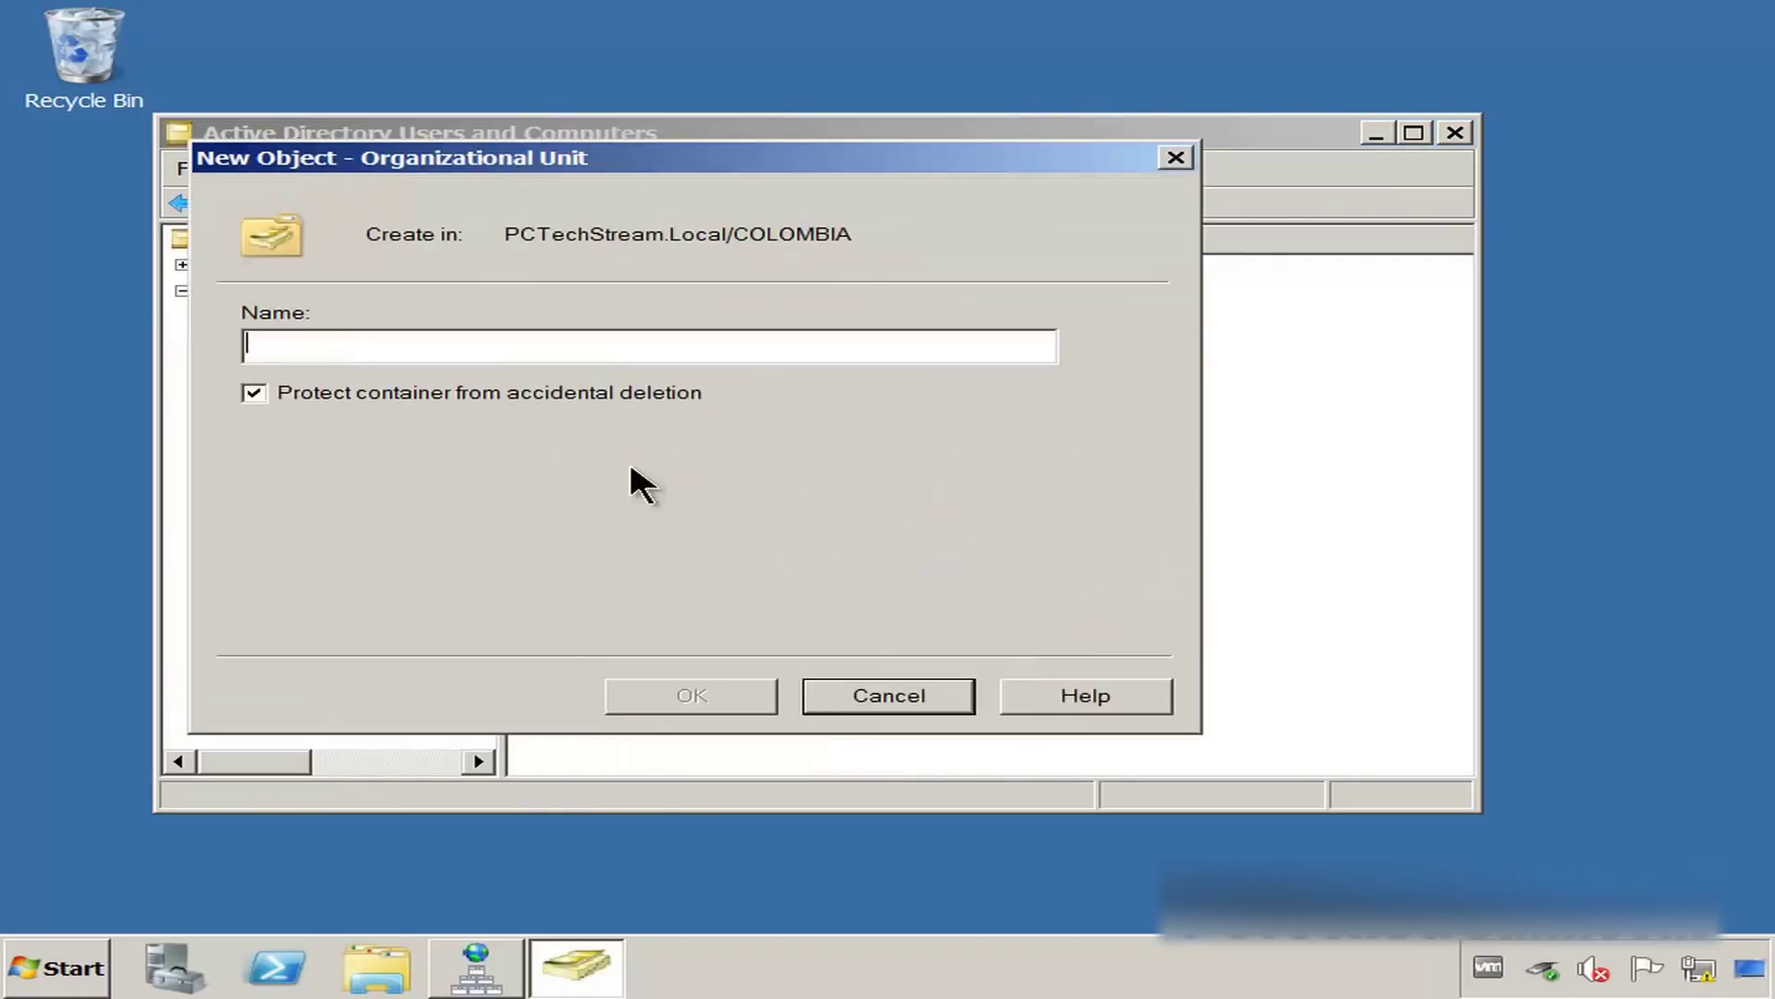
type("Users")
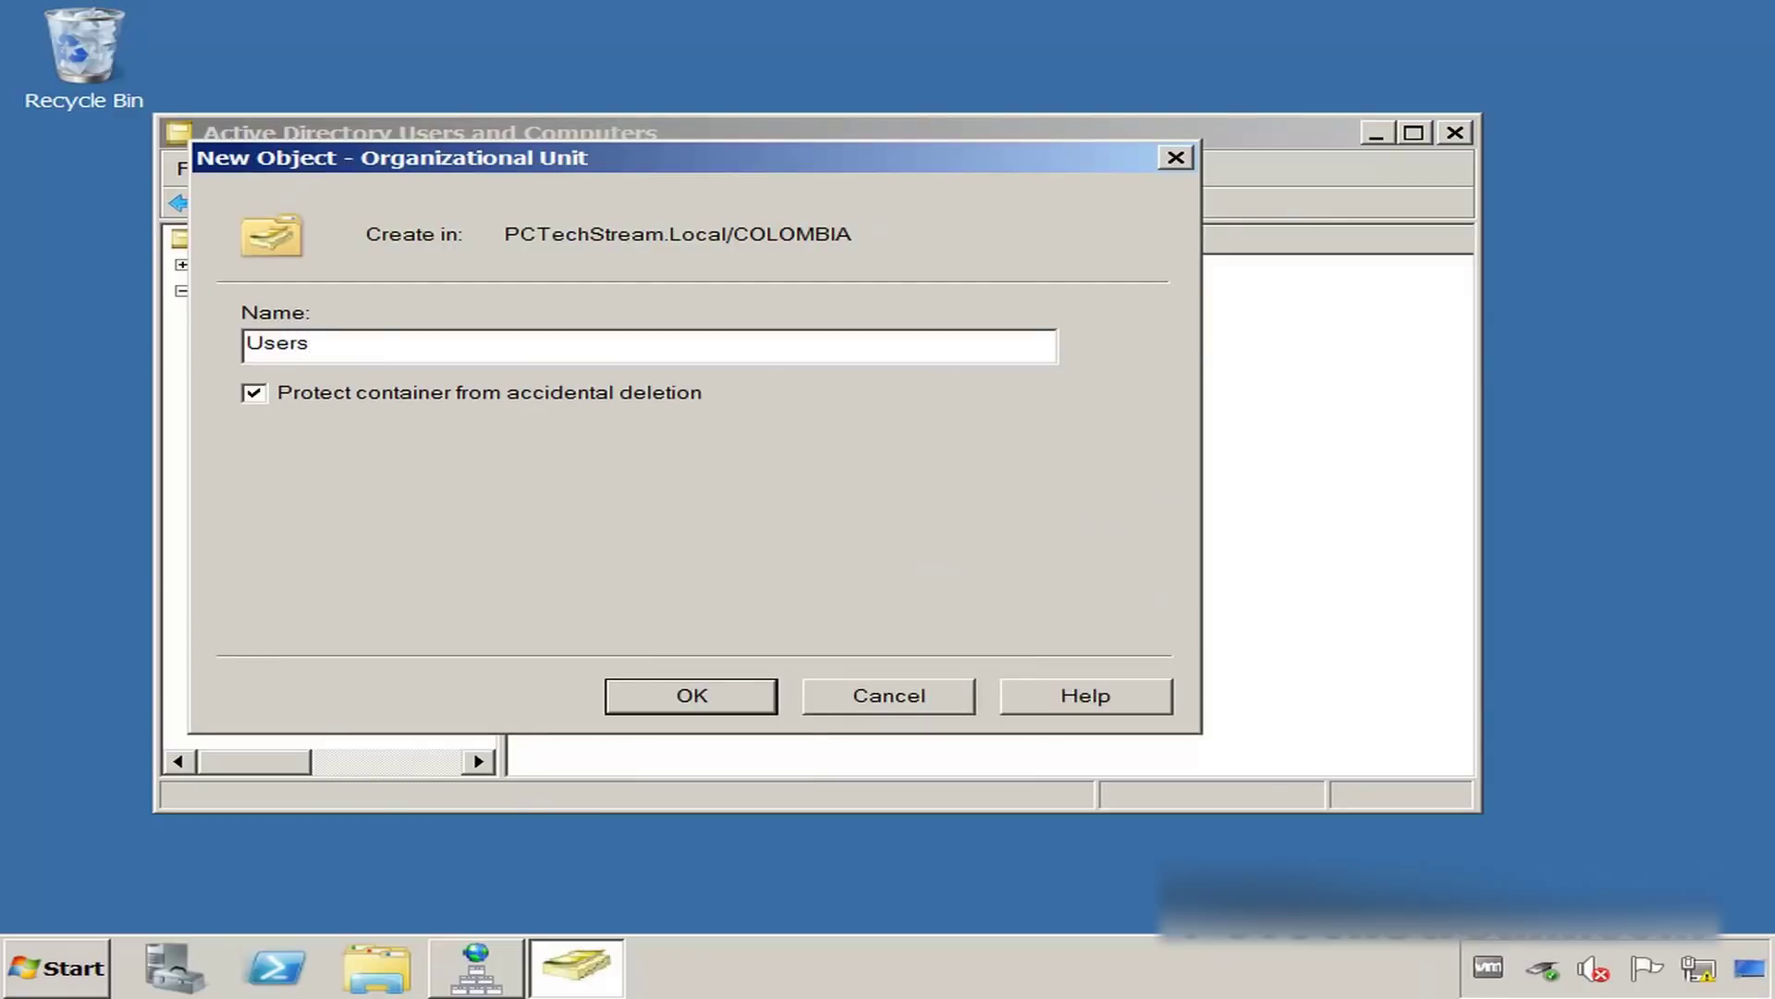
left_click(713, 698)
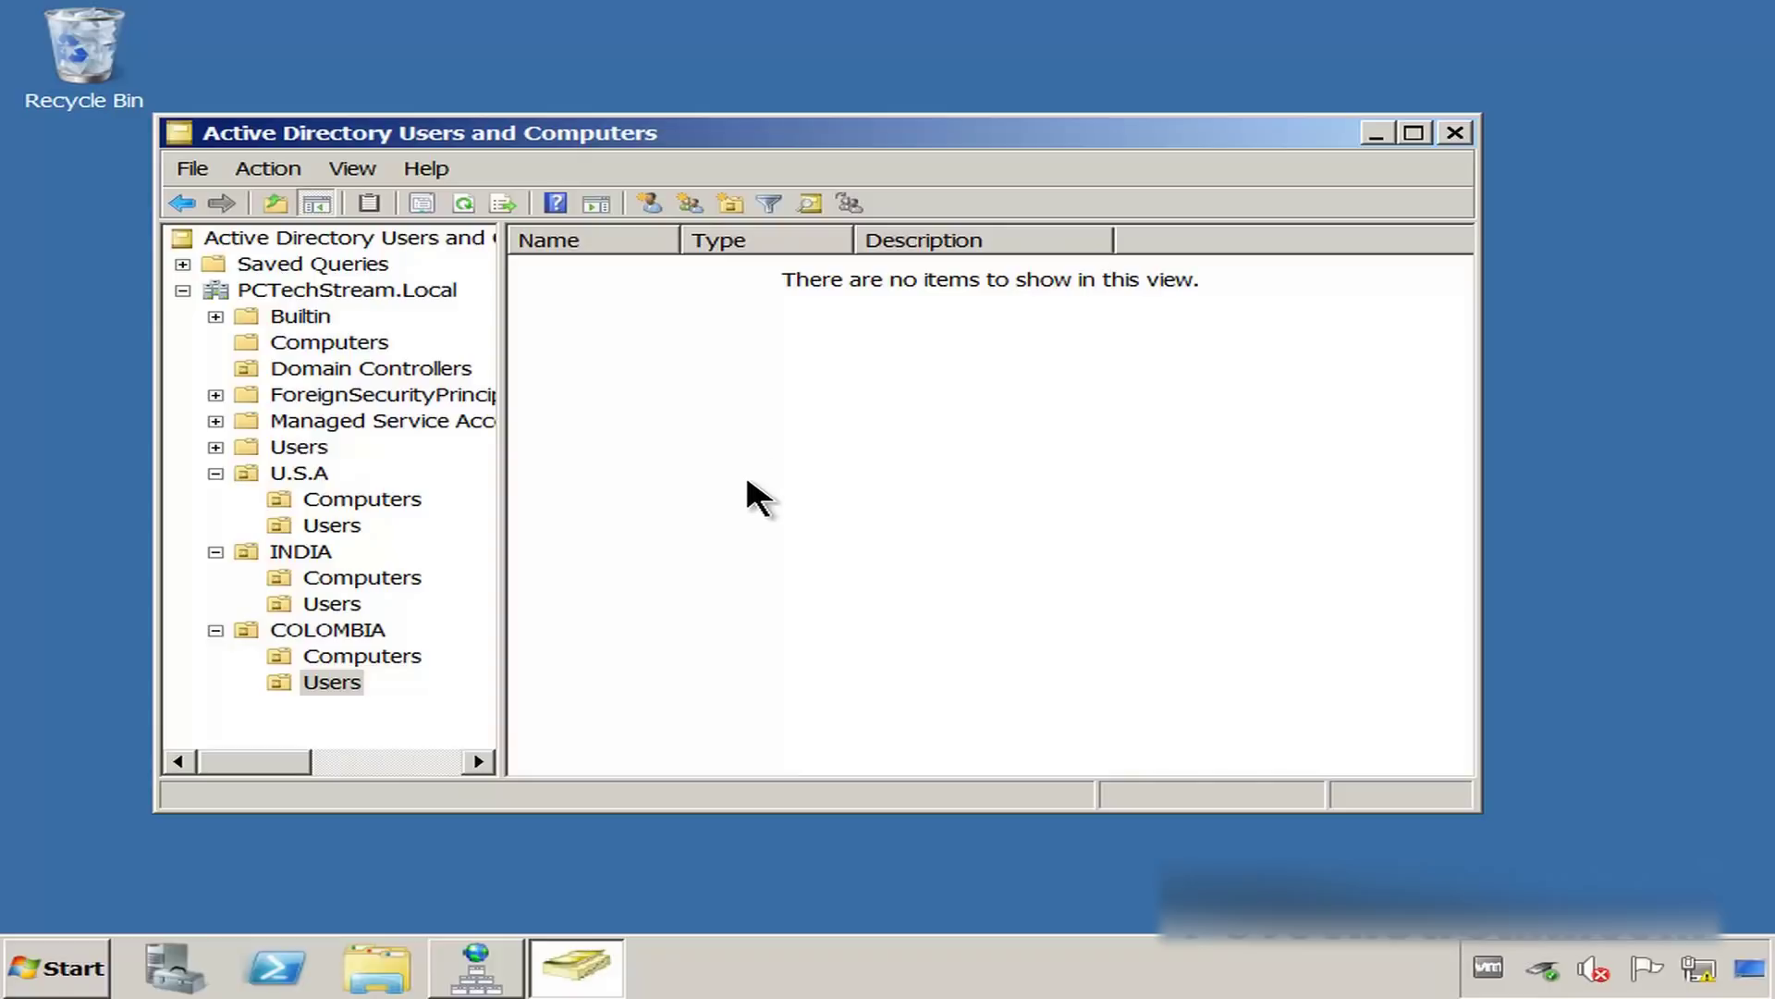
- Review the U.S.A, INDIA and COLOMBIA OUs, then minimize the console to the taskbar
left_click(307, 471)
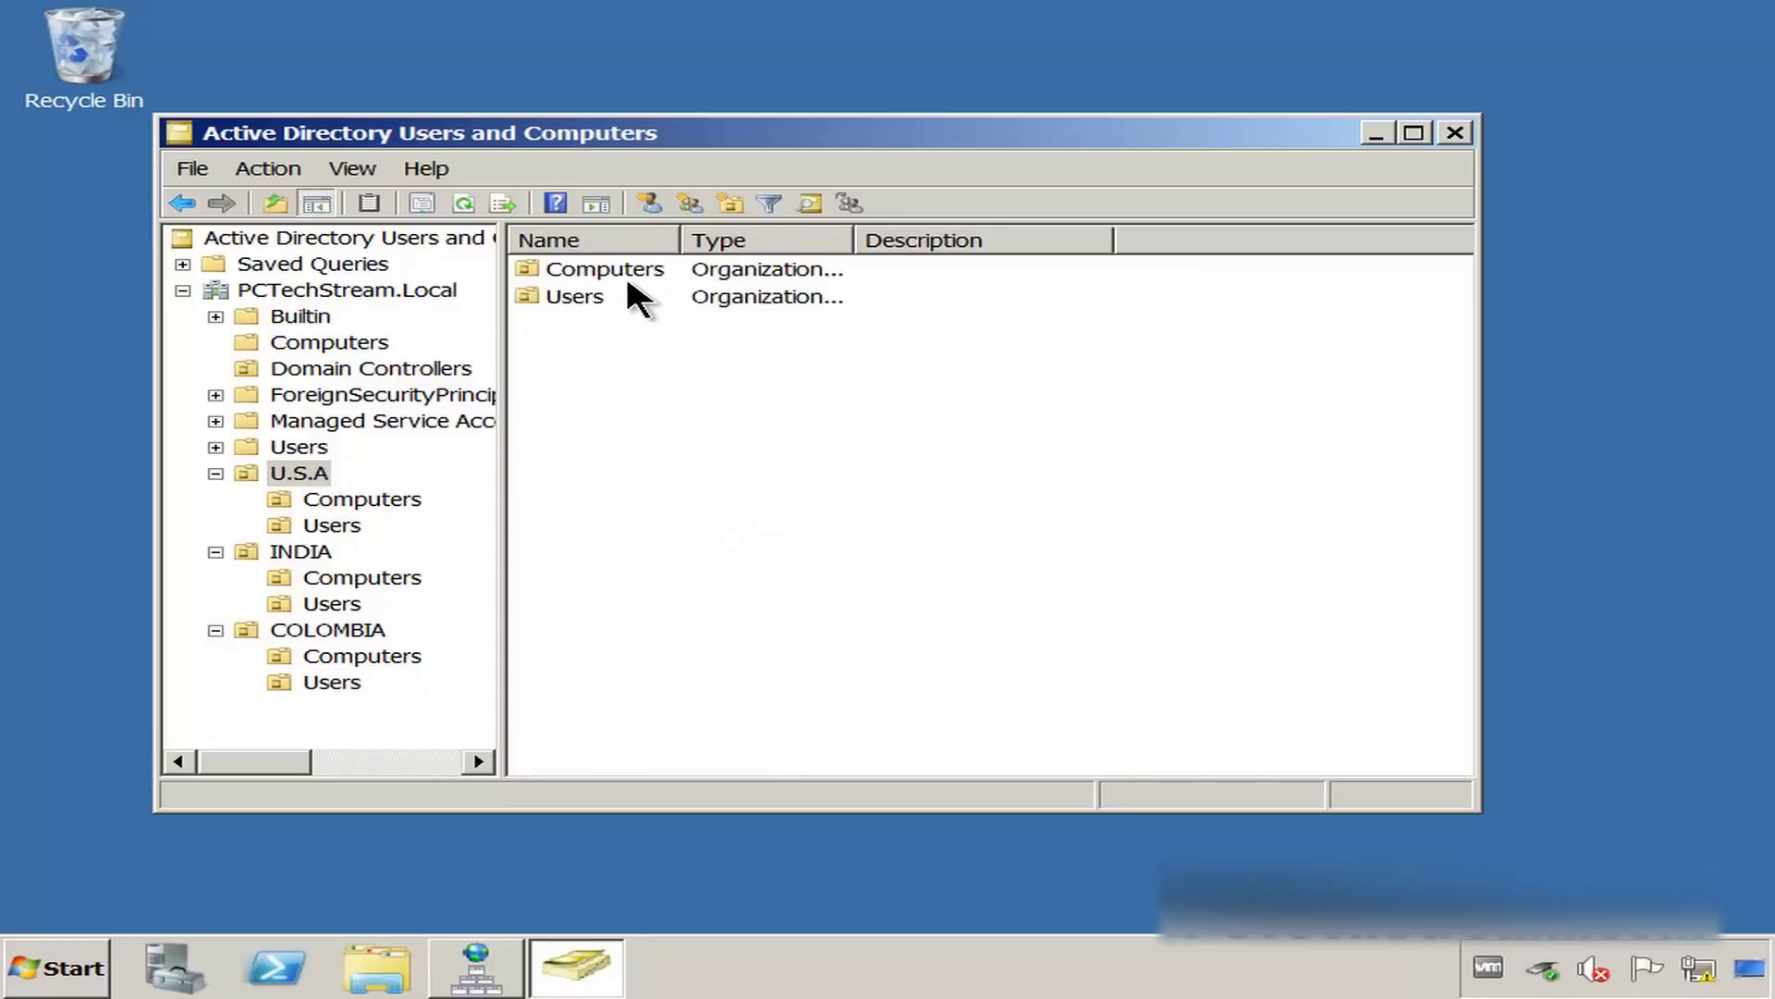
left_click(308, 550)
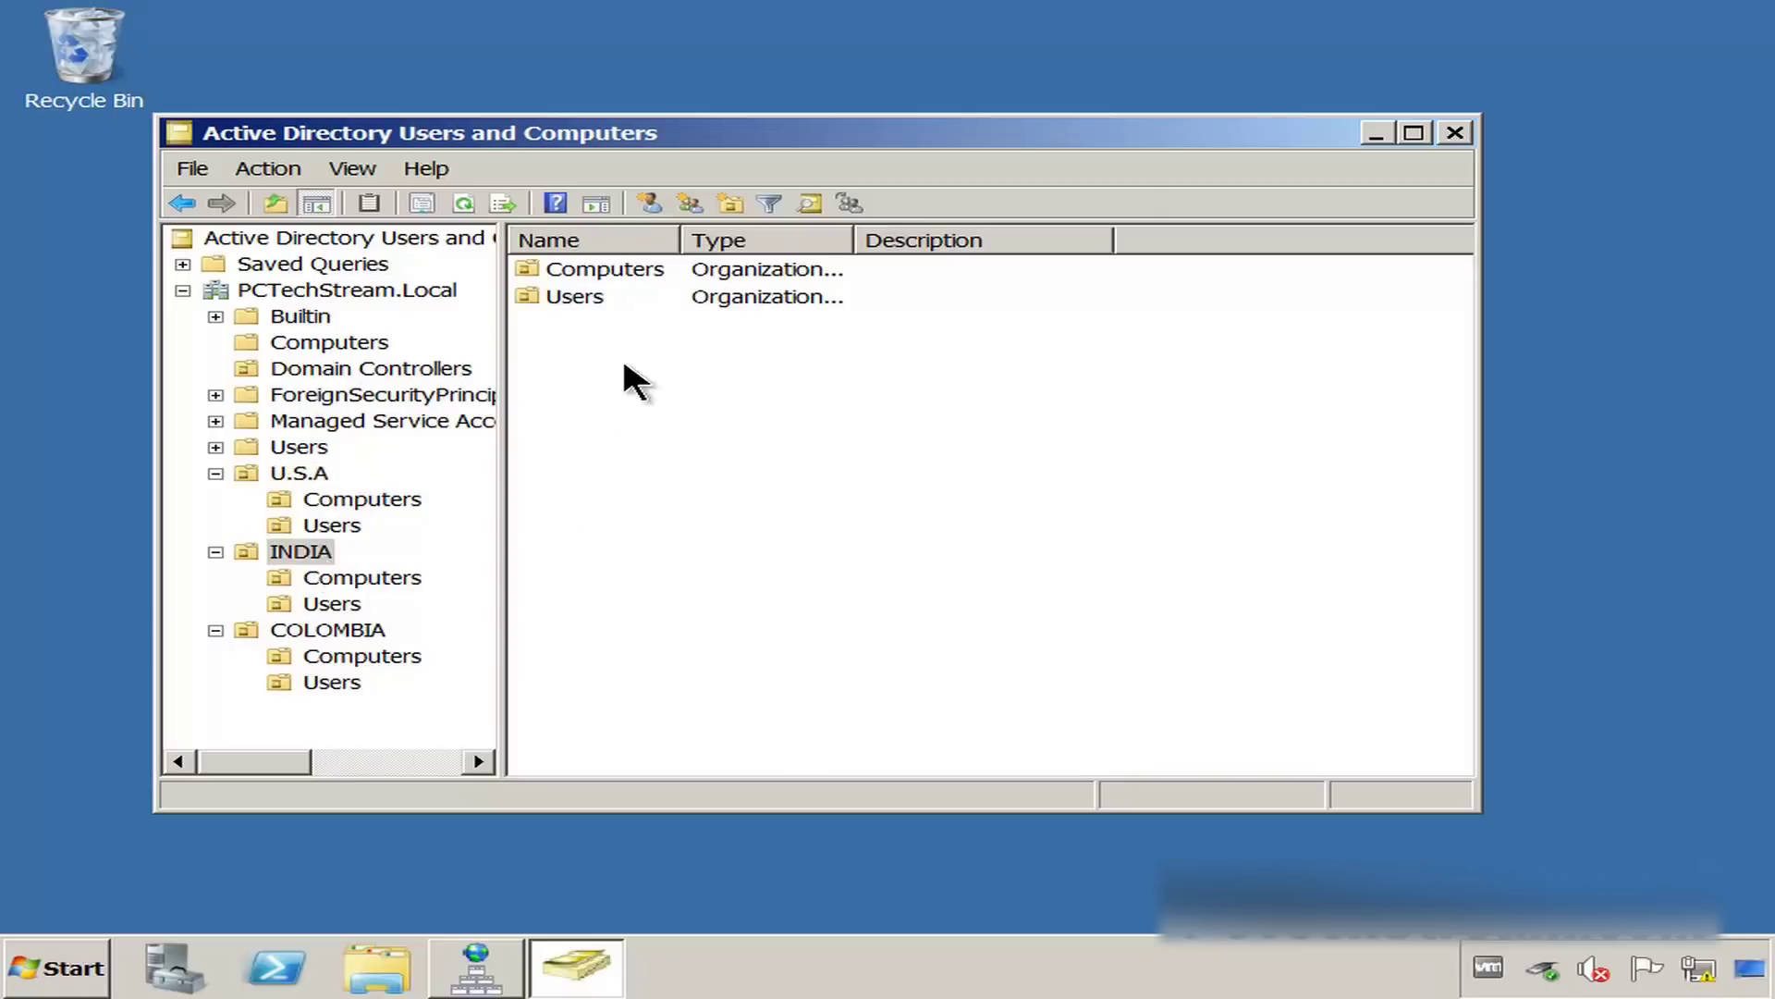
left_click(342, 632)
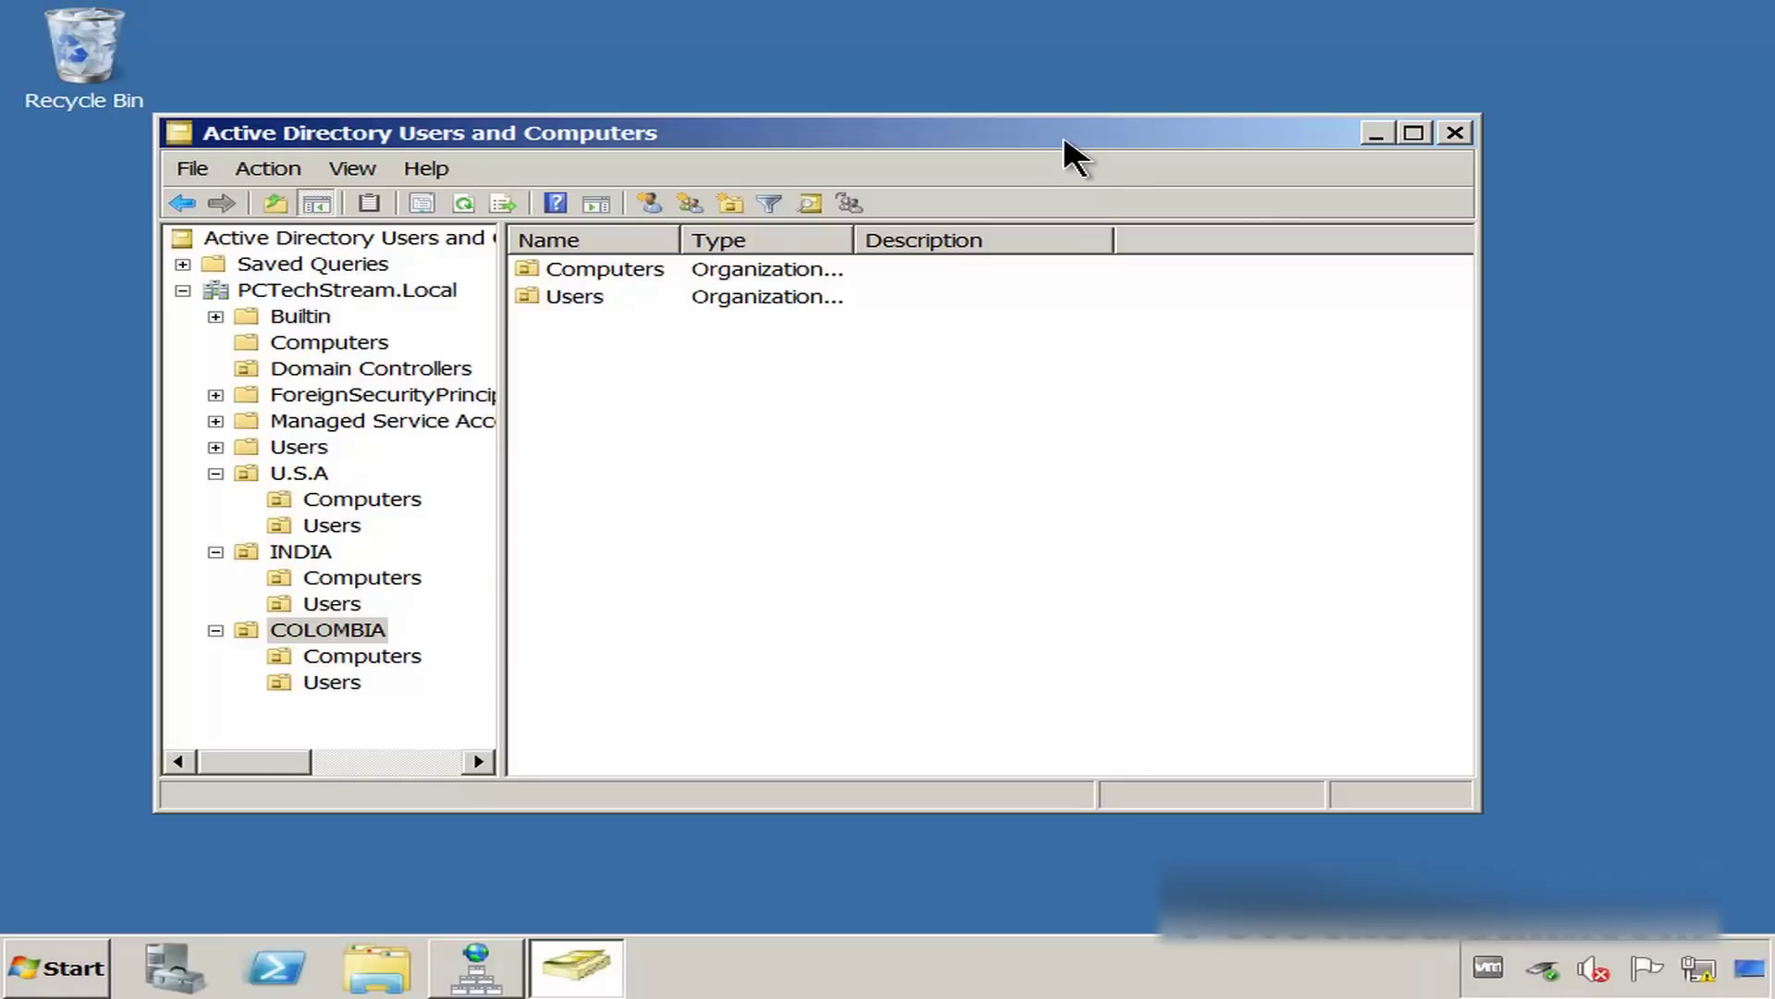
left_click(1376, 135)
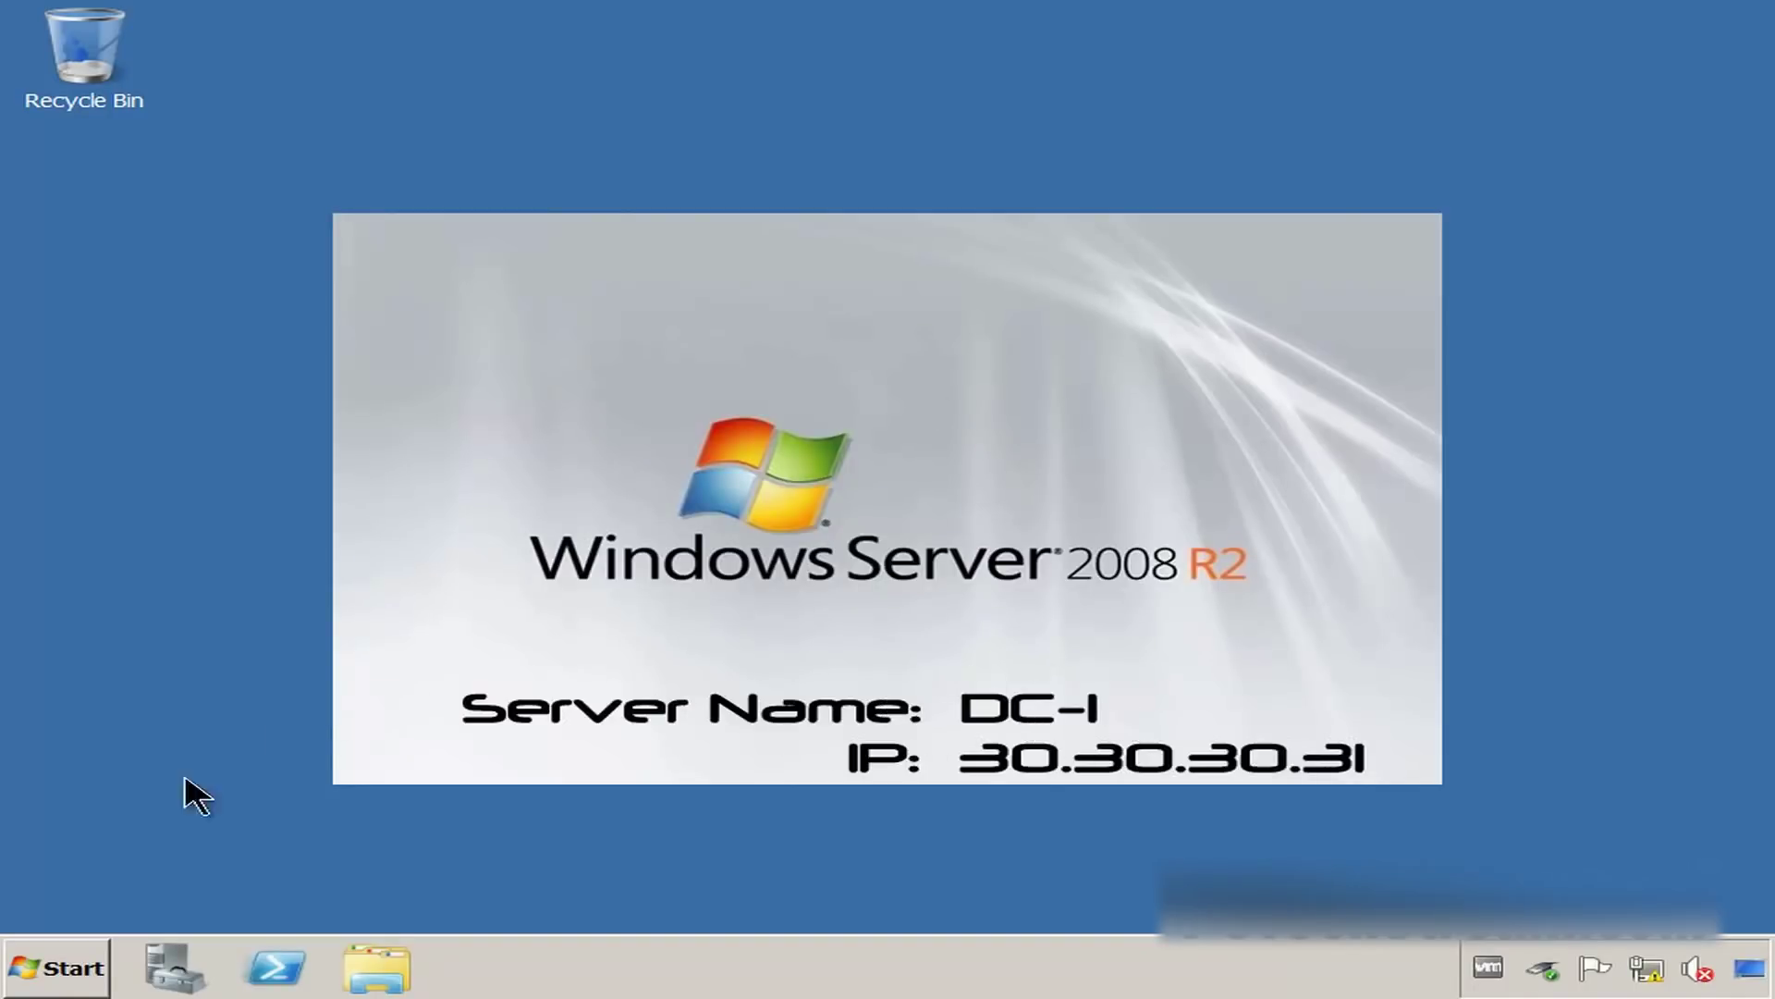
- Launch Active Directory Users and Computers and expand PCTechStream.Local and COLOMBIA's OUs
left_click(65, 966)
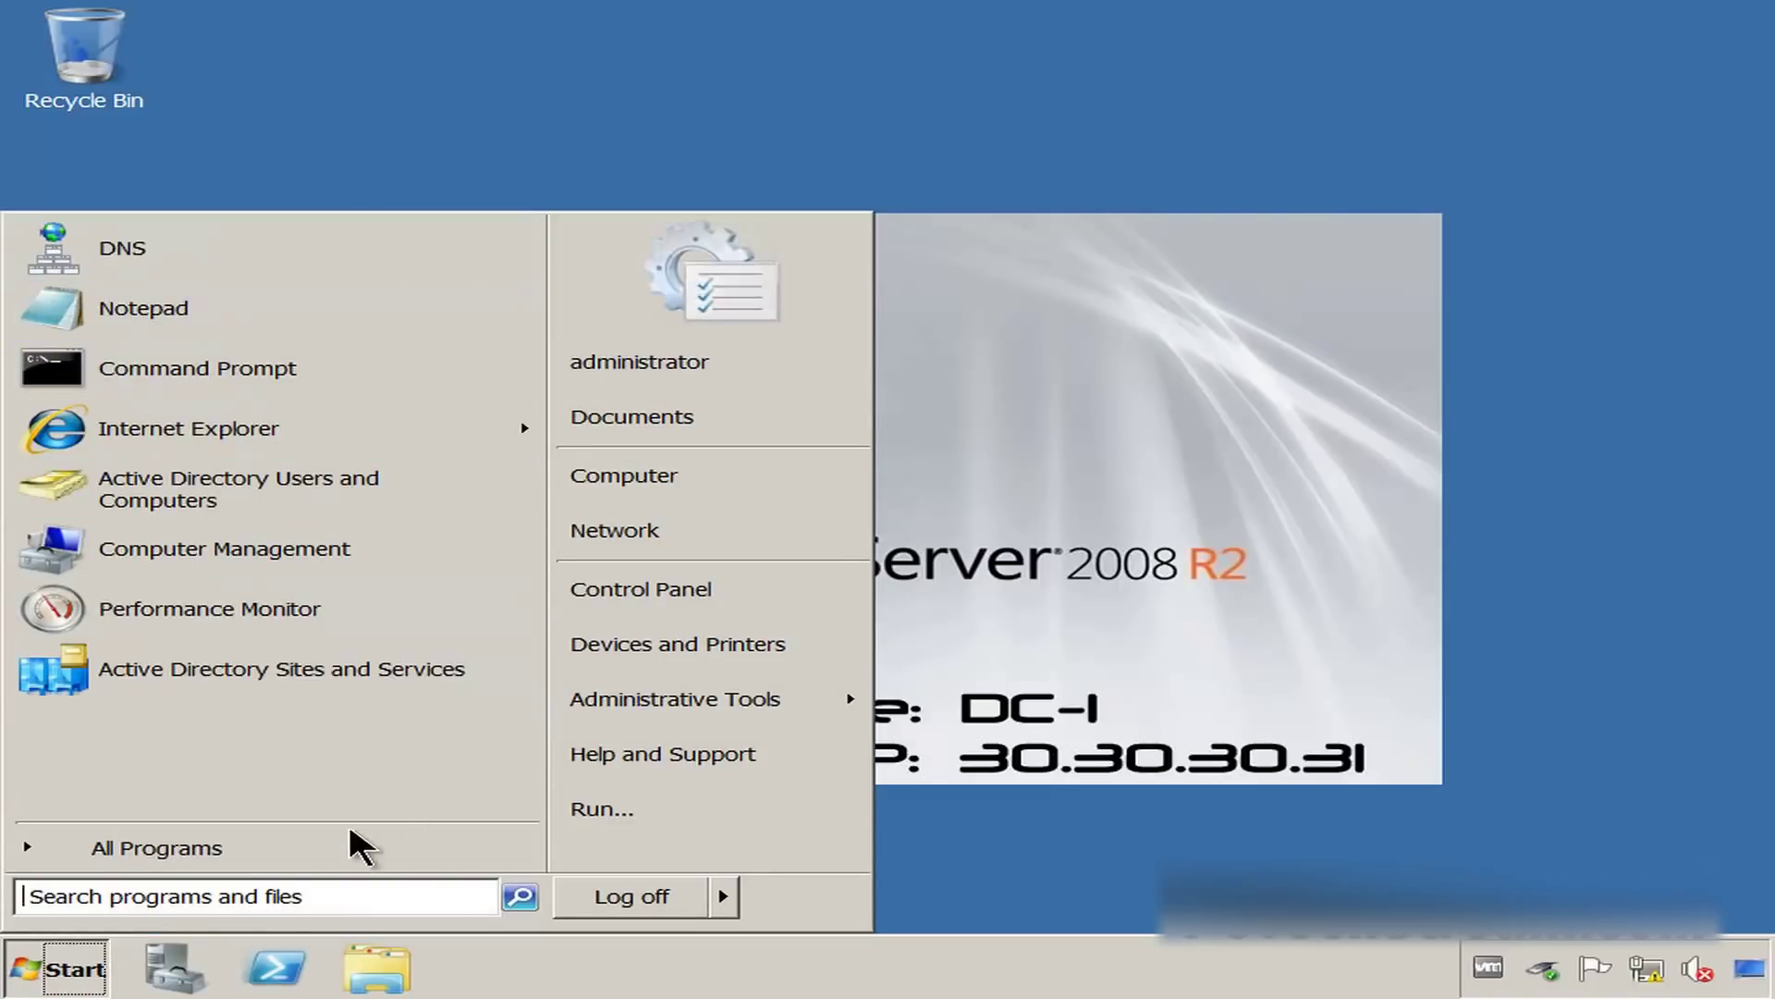
left_click(682, 708)
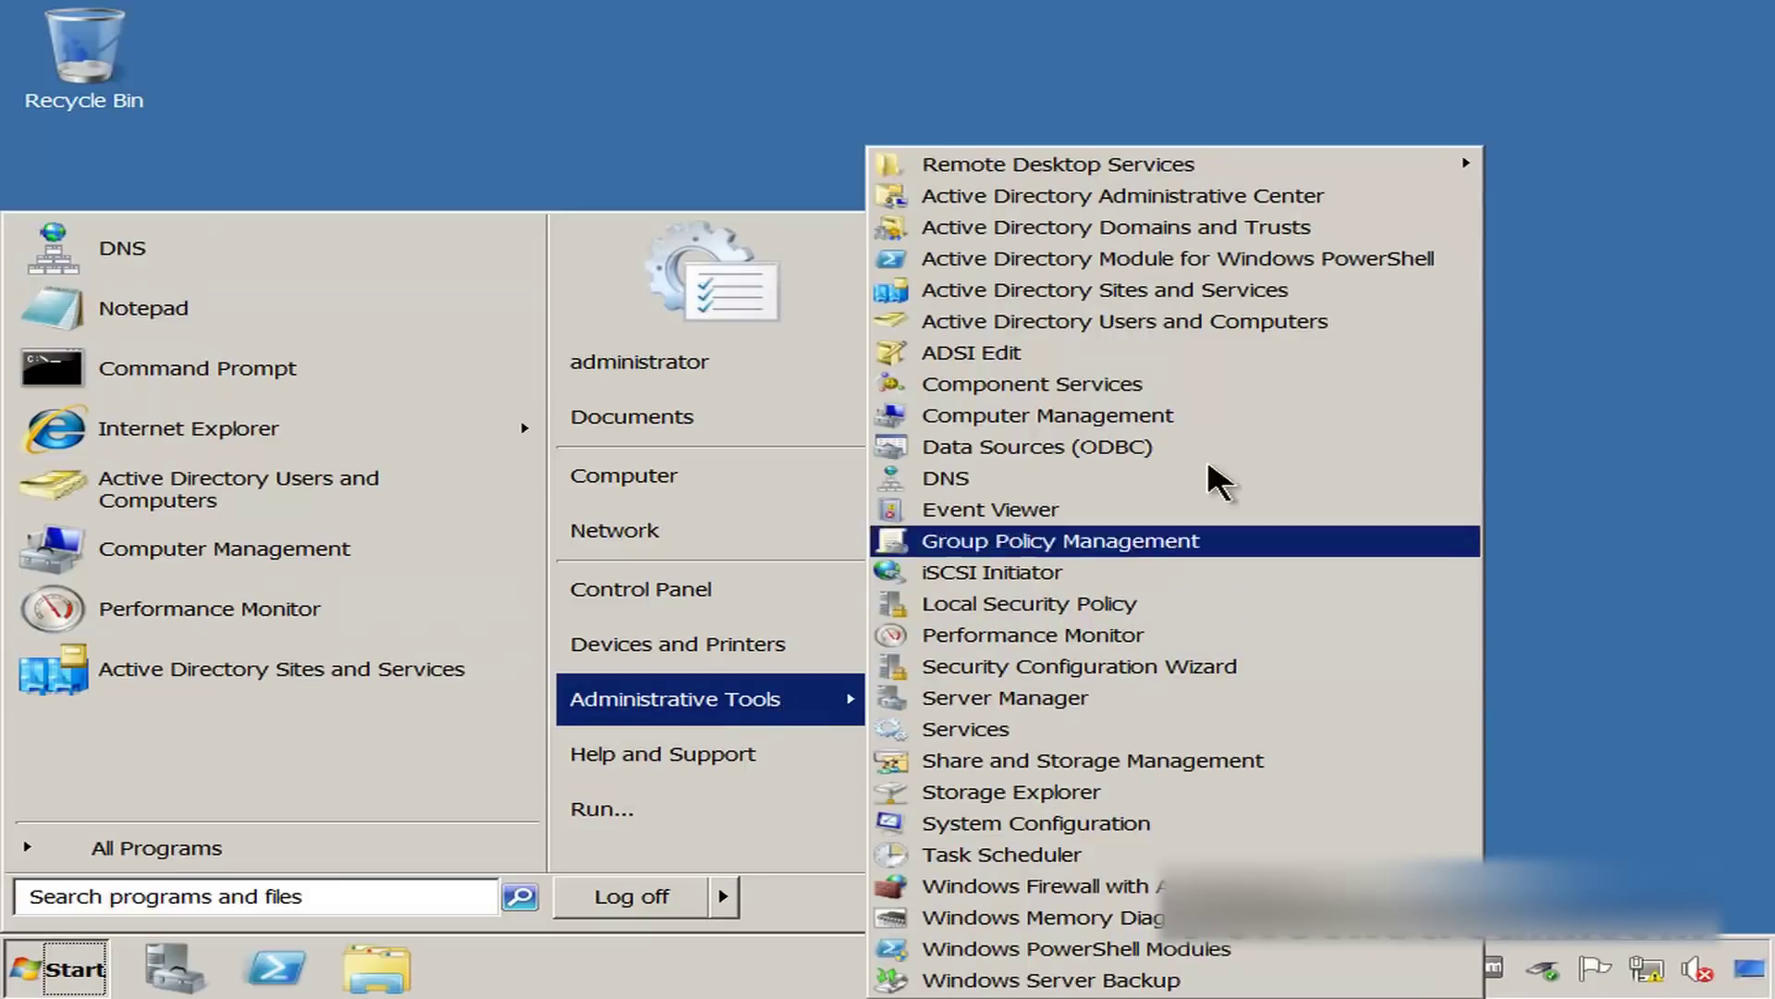
left_click(1011, 331)
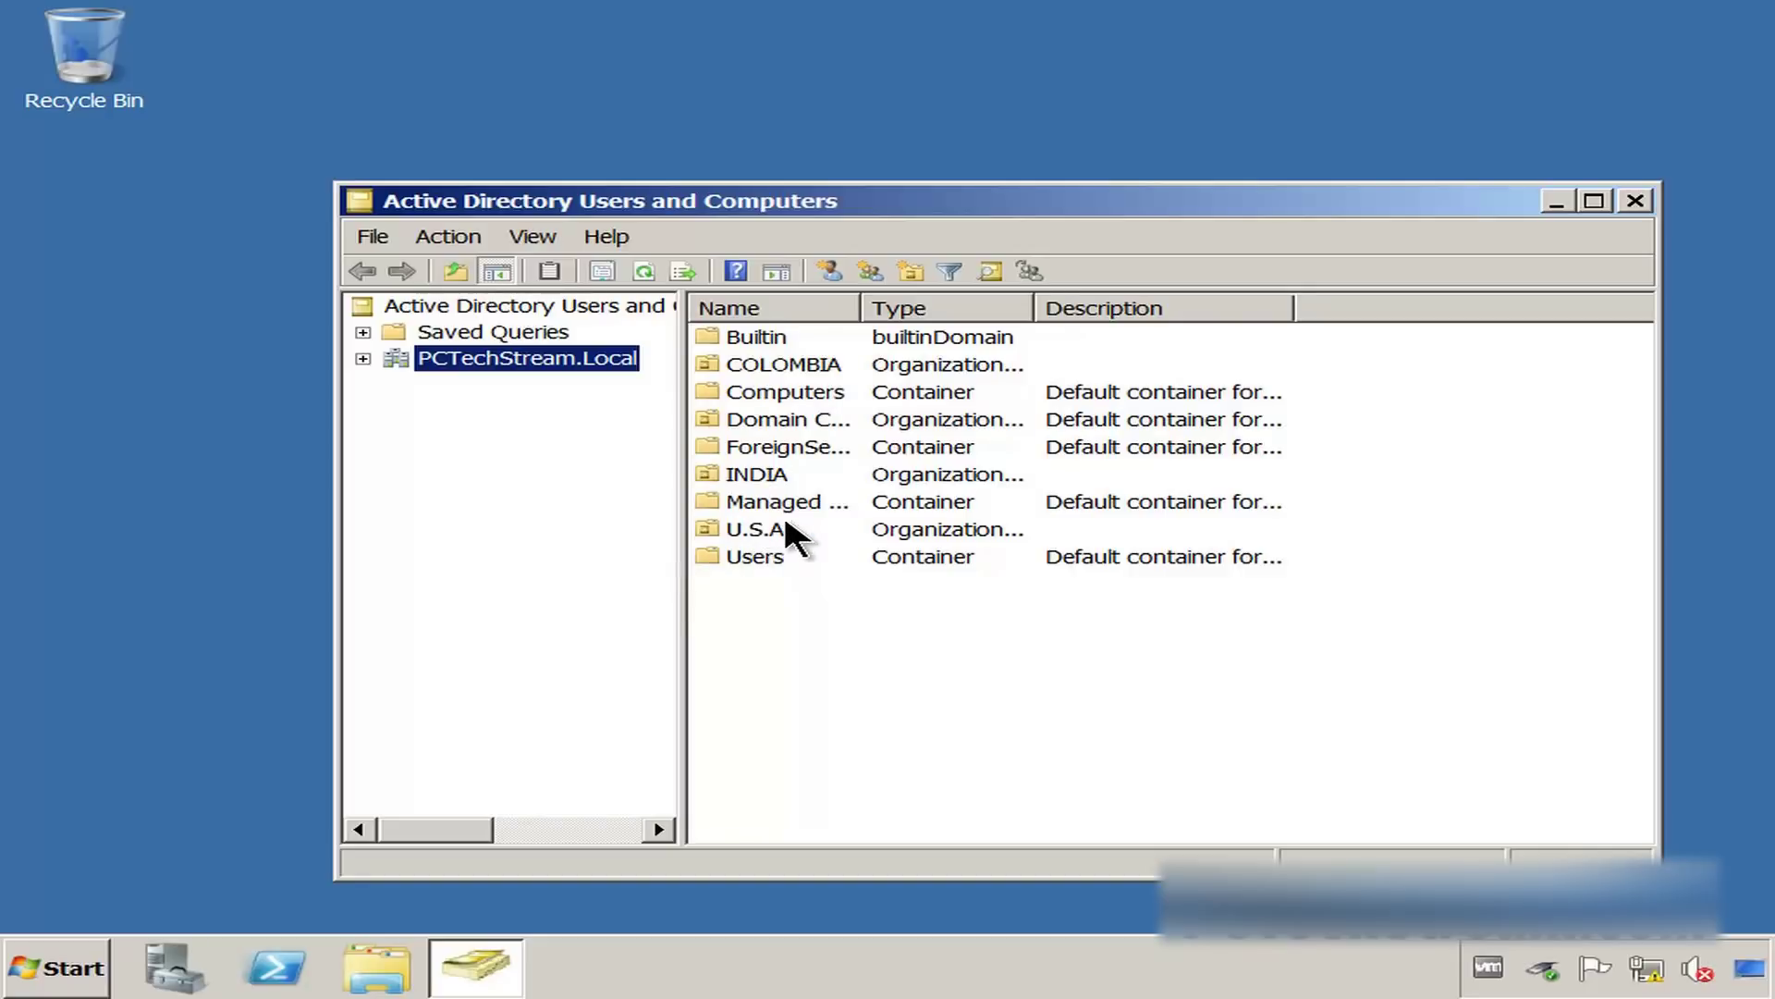
left_click(363, 358)
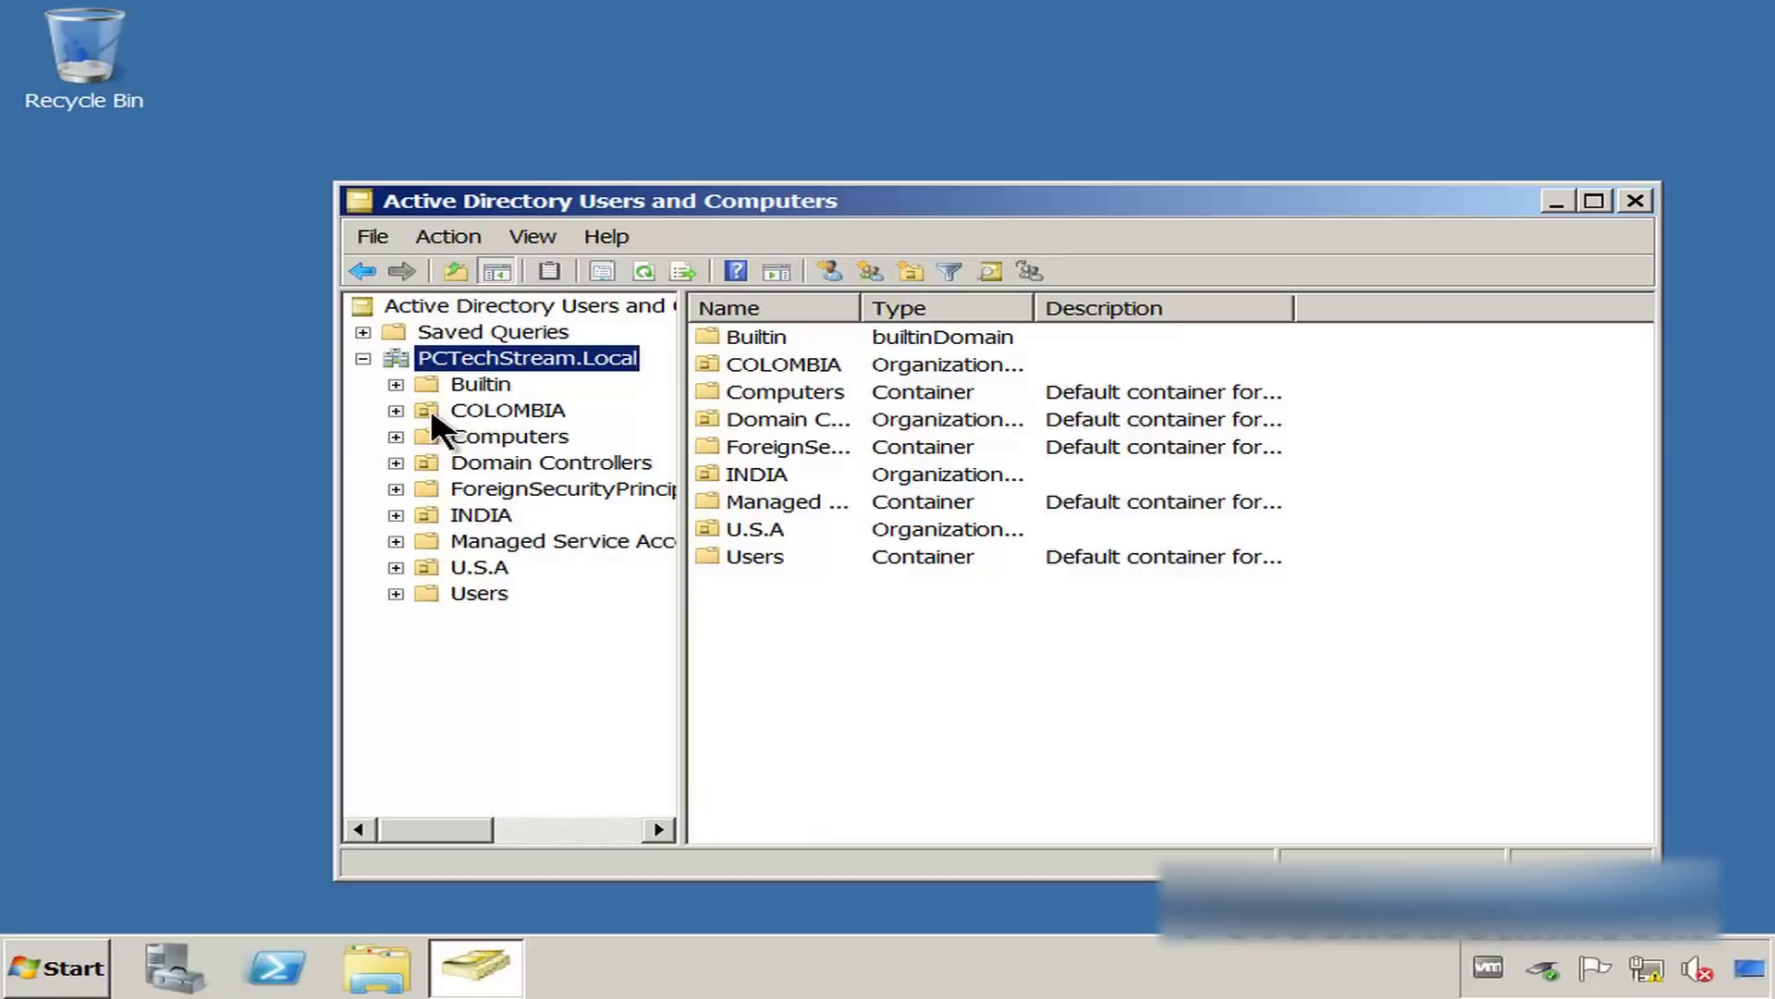
left_click(396, 411)
left_click(516, 438)
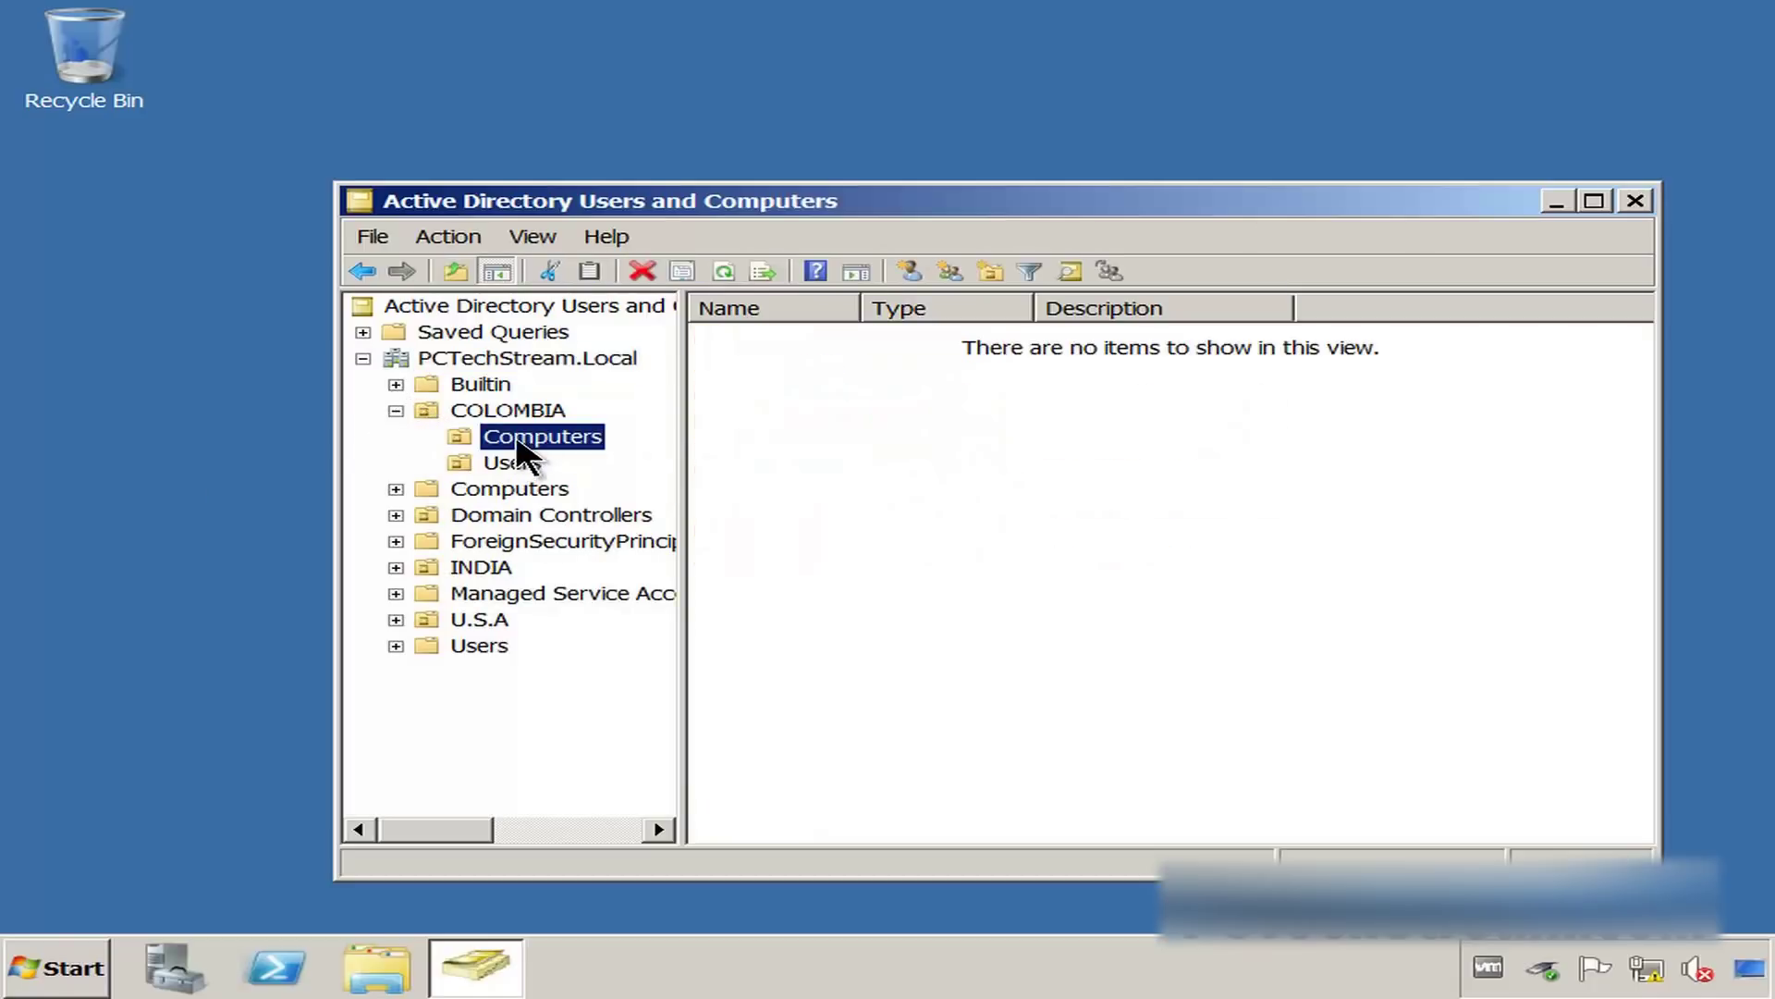
left_click(522, 463)
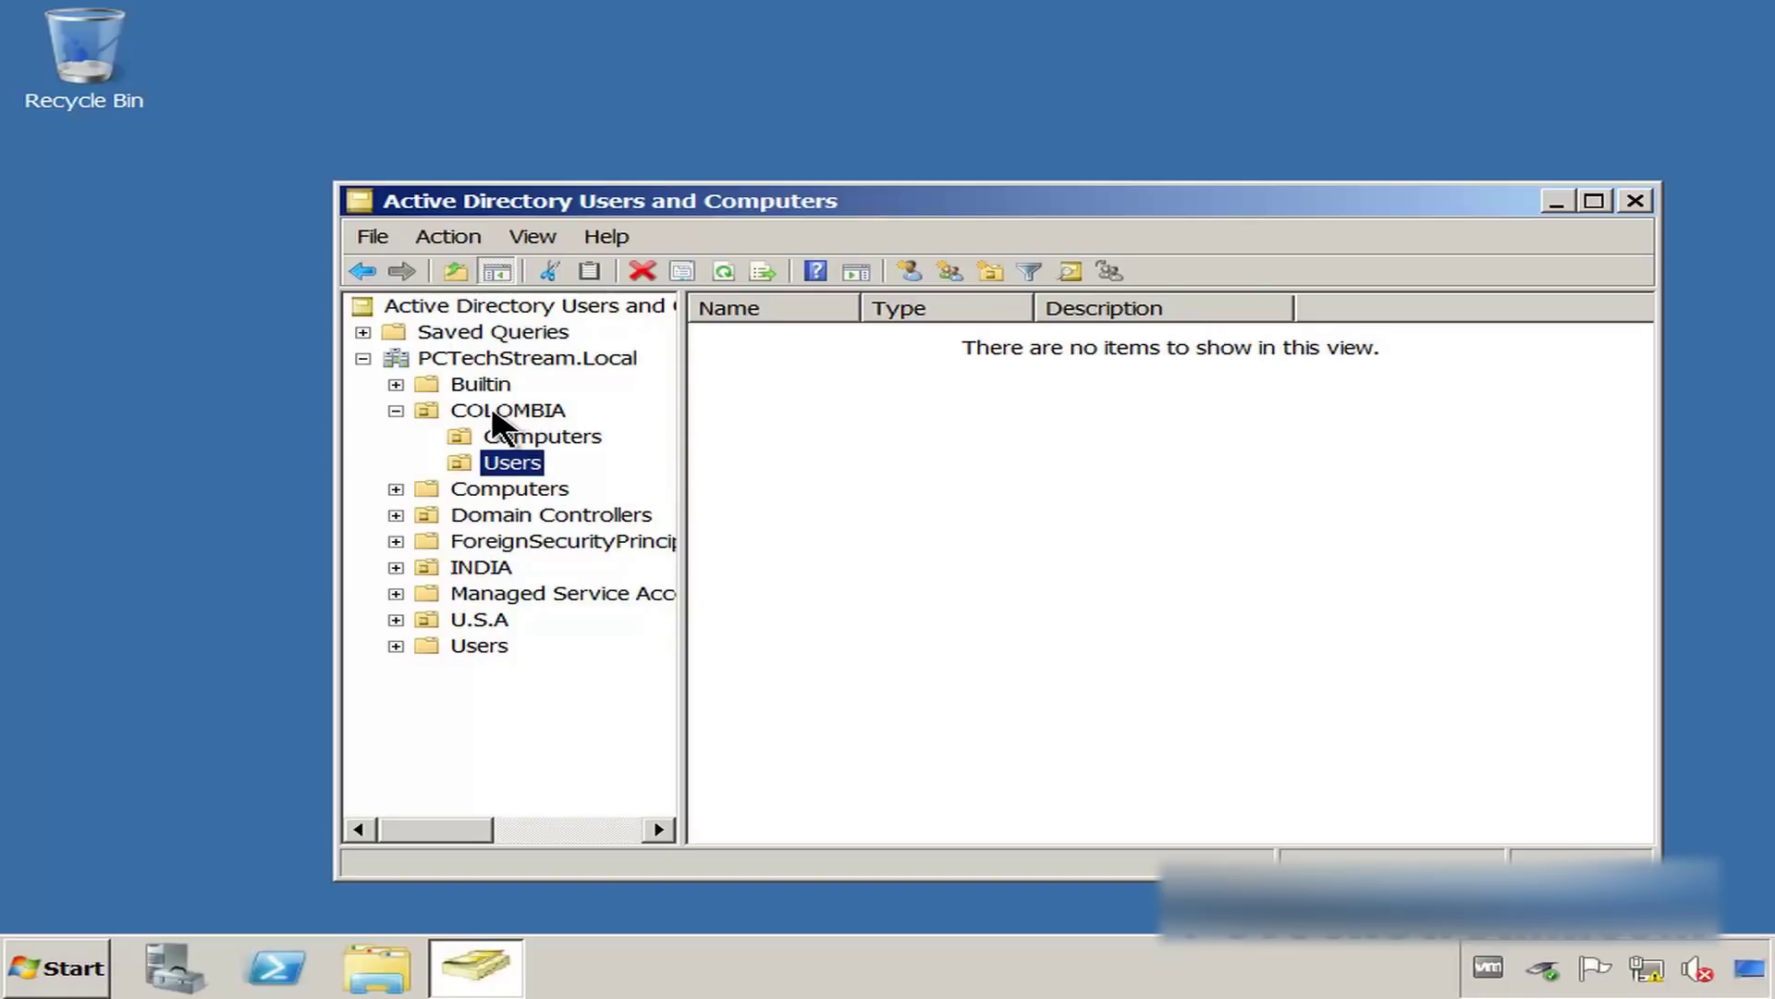
- Expand INDIA and U.S.A to show their Computers and Users OUs, then select COLOMBIA > Computers
left_click(476, 567)
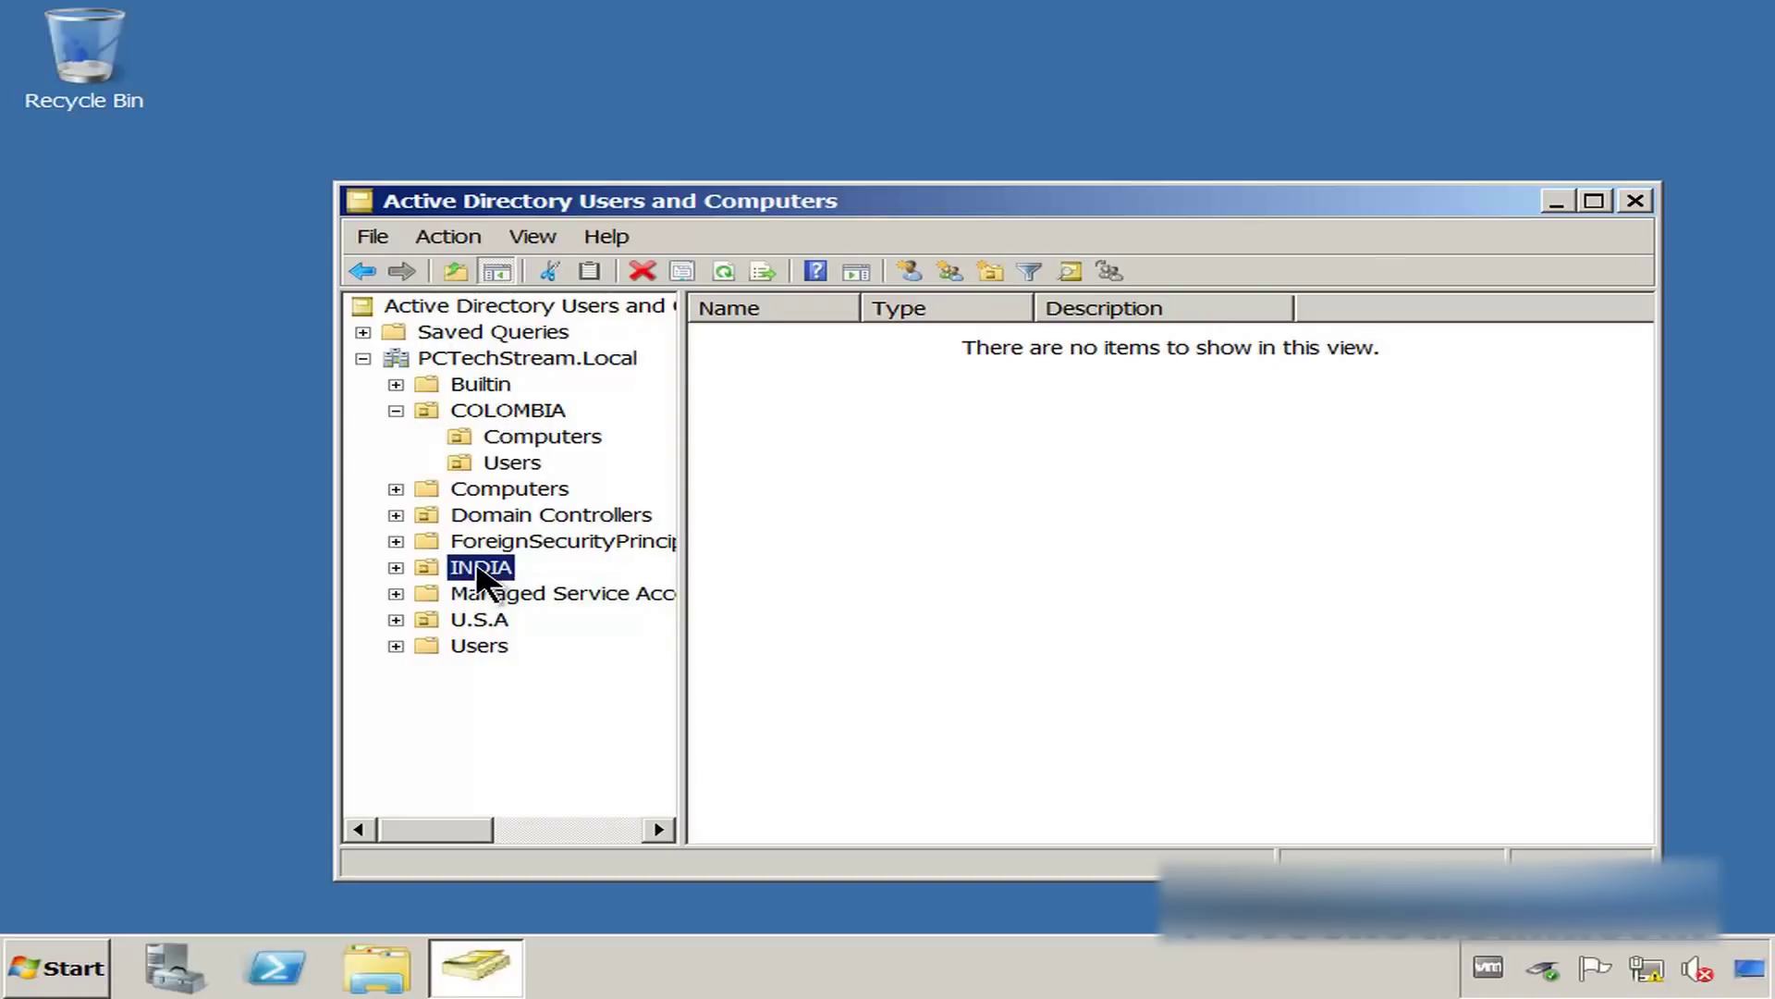
left_click(396, 567)
left_click(536, 594)
left_click(516, 620)
left_click(396, 673)
left_click(522, 698)
left_click(513, 724)
left_click(490, 673)
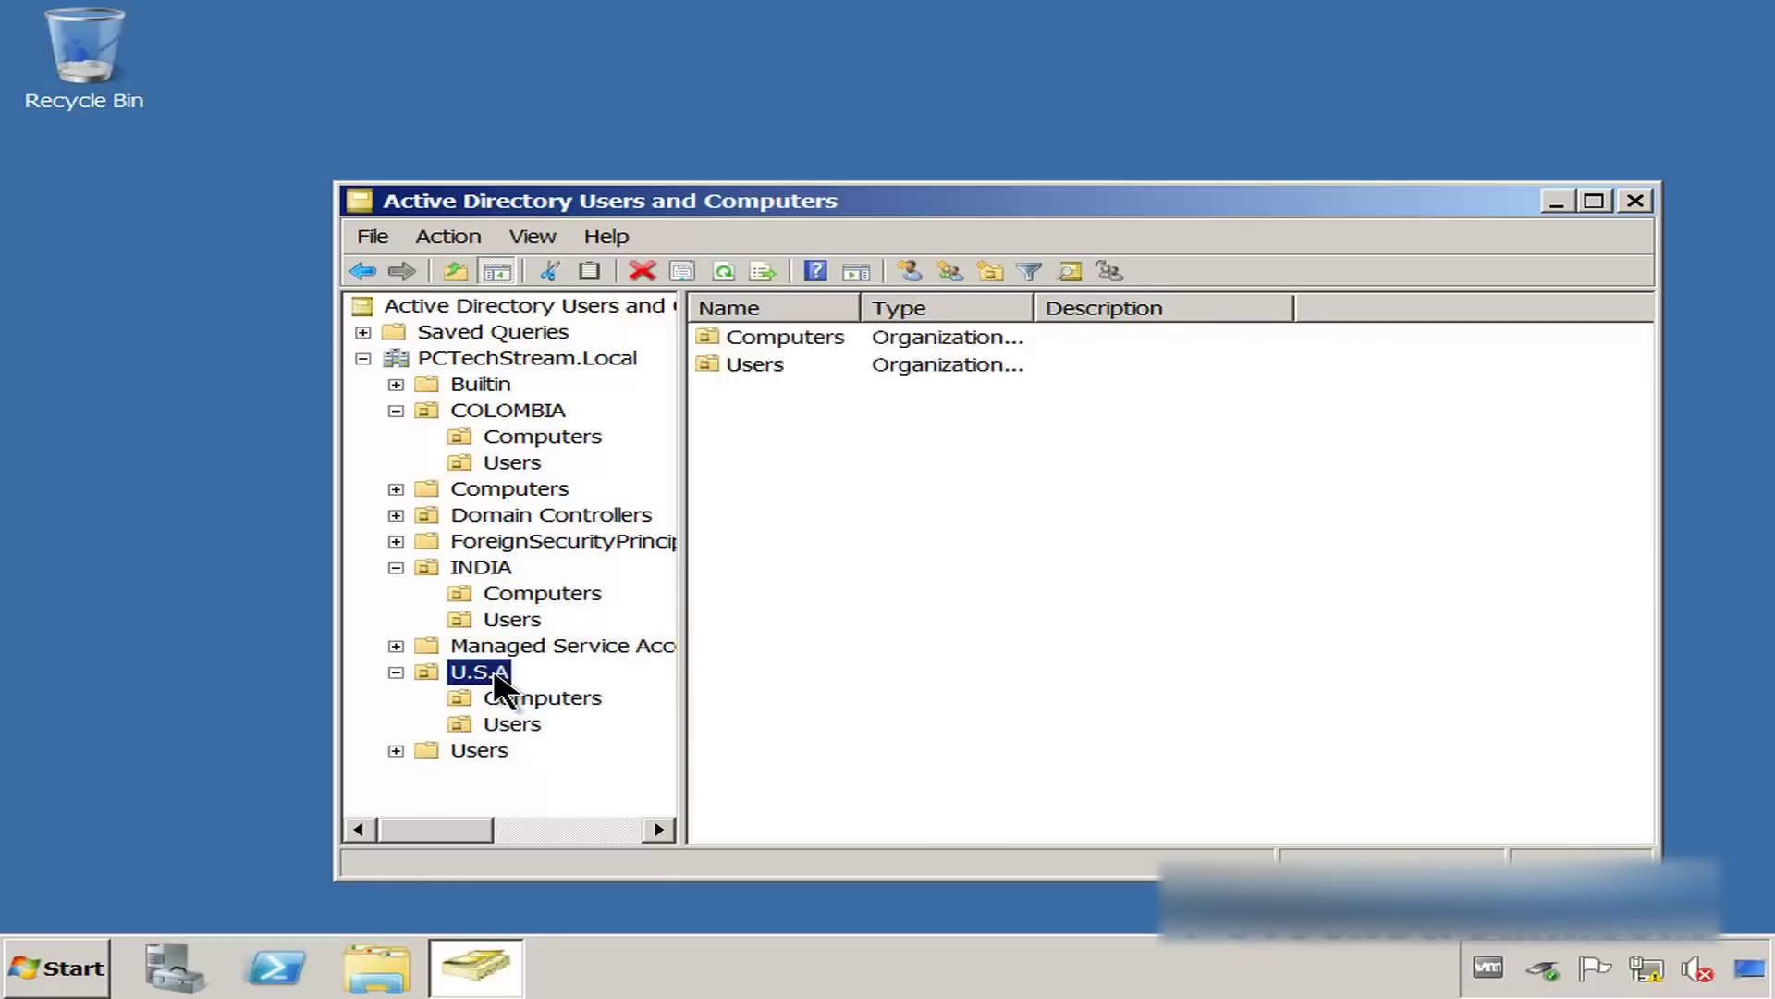
left_click(511, 412)
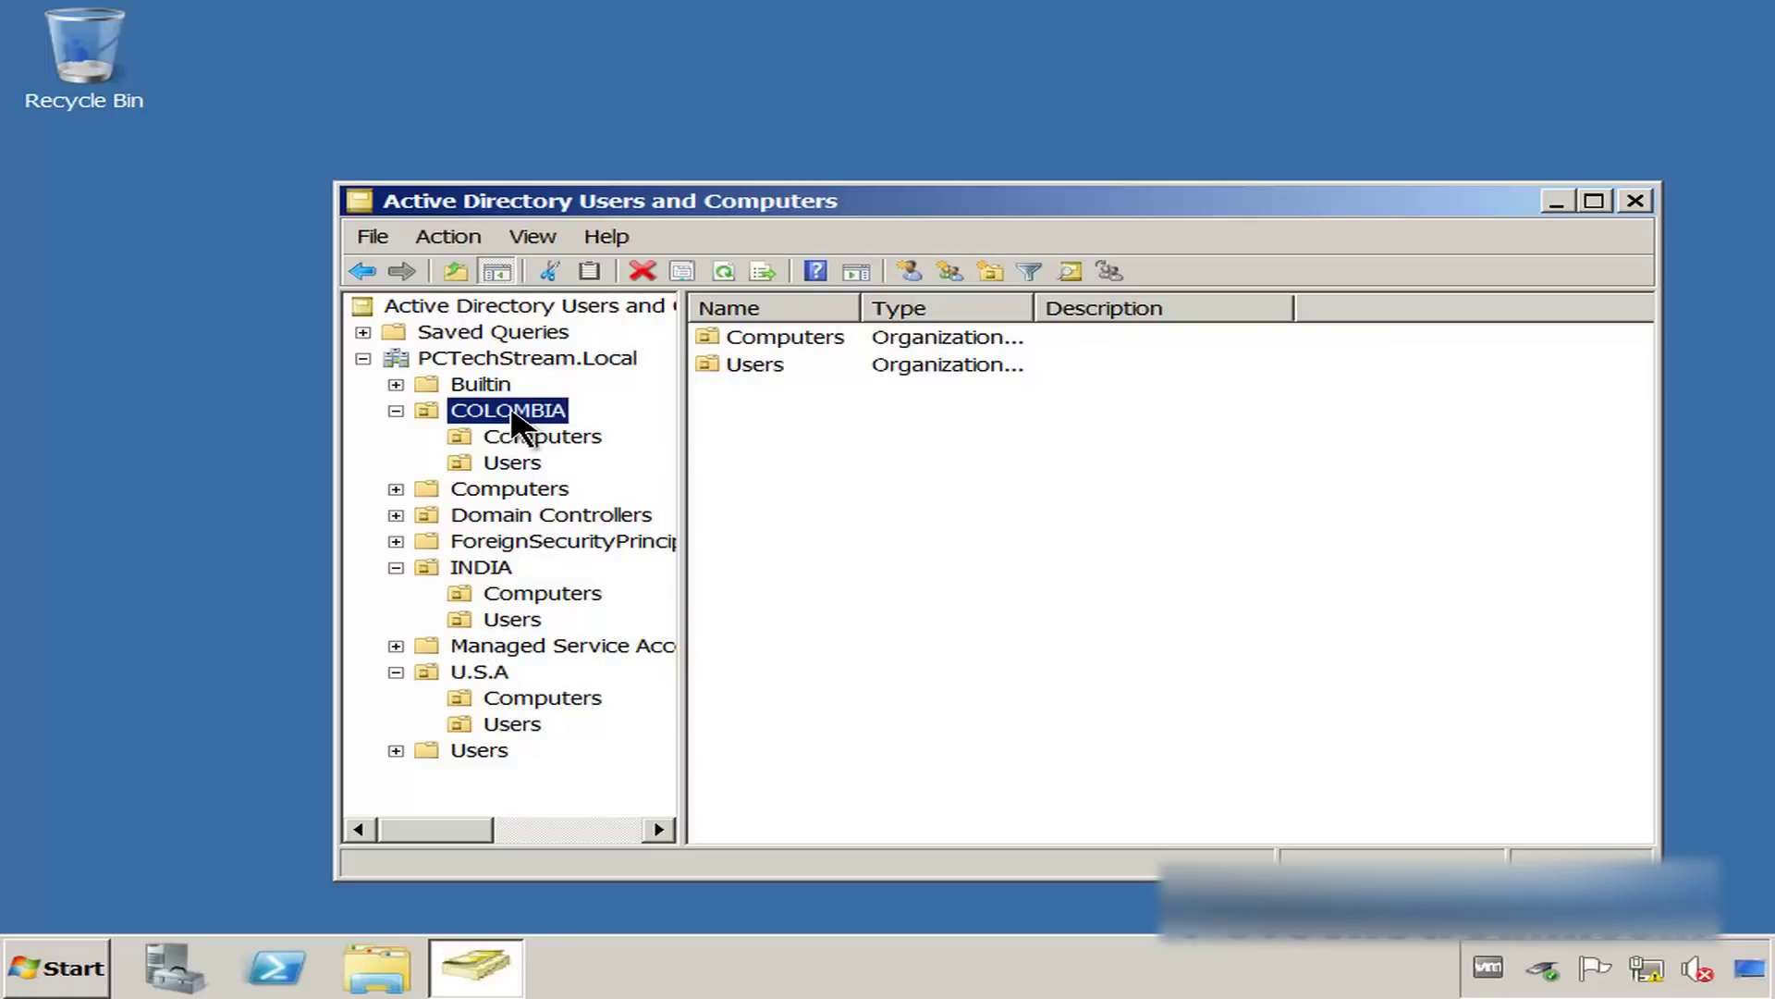
left_click(504, 440)
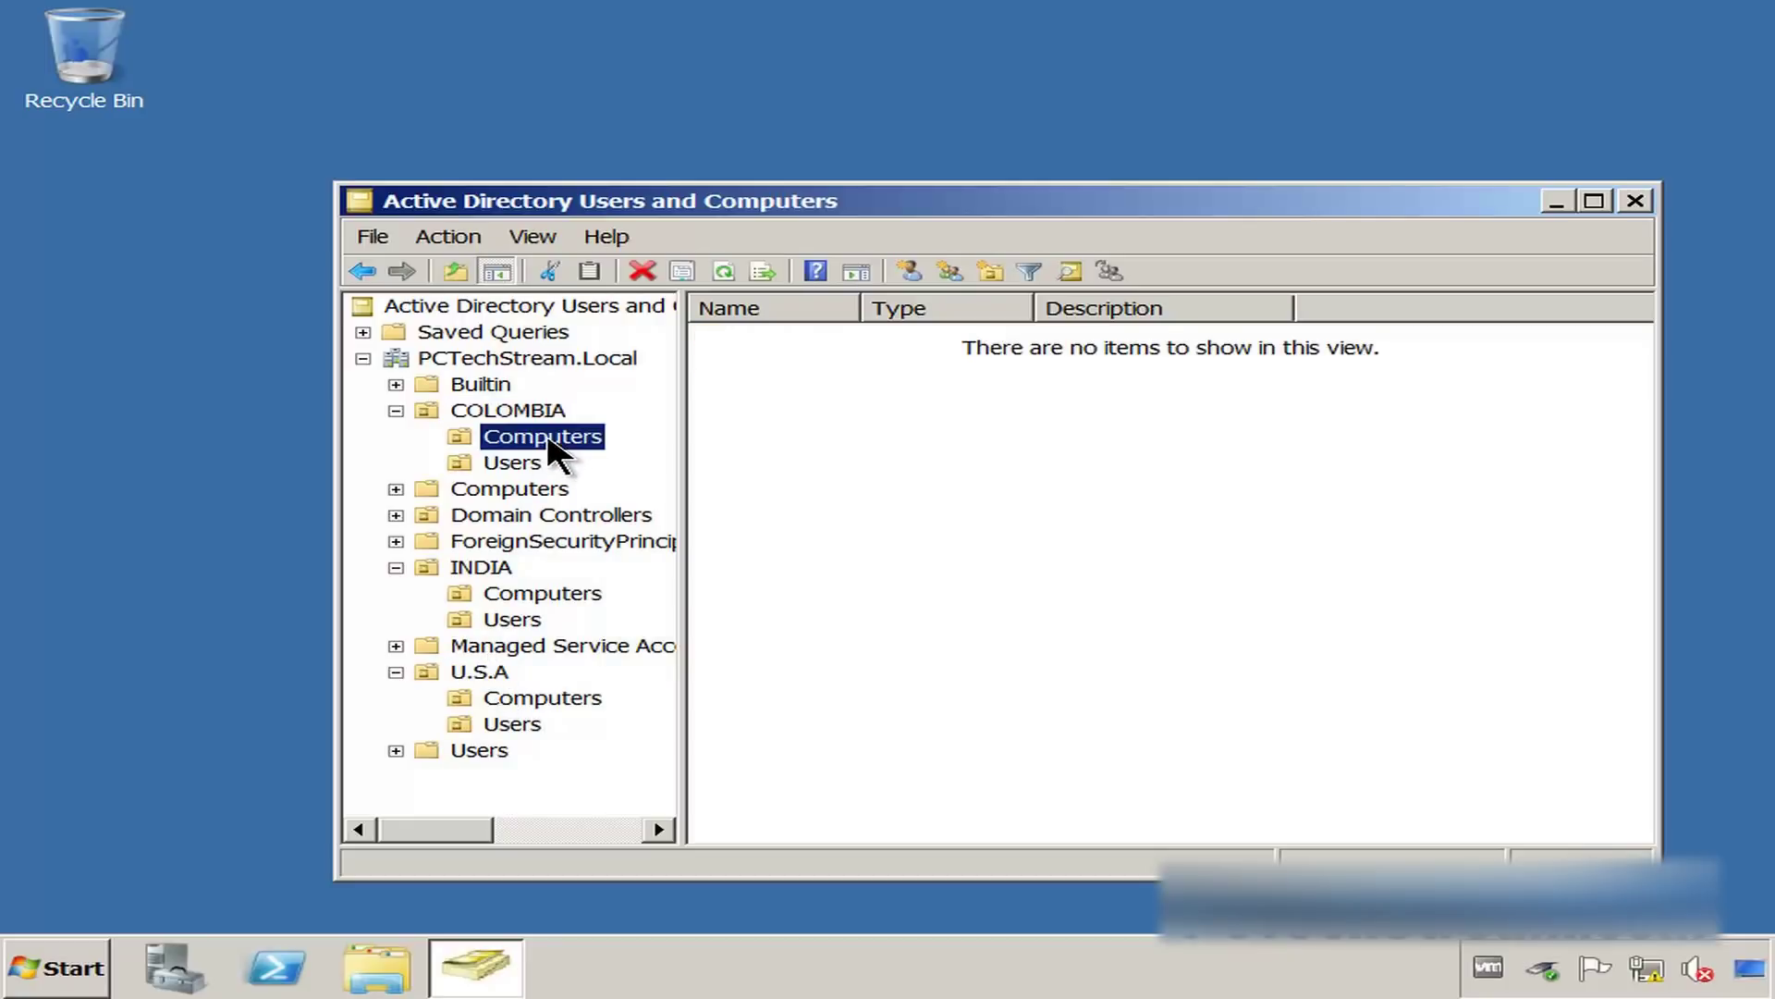
- Start a new computer account in COLOMBIA/Computers named C-C-1
right_click(813, 405)
mouse_move(928, 527)
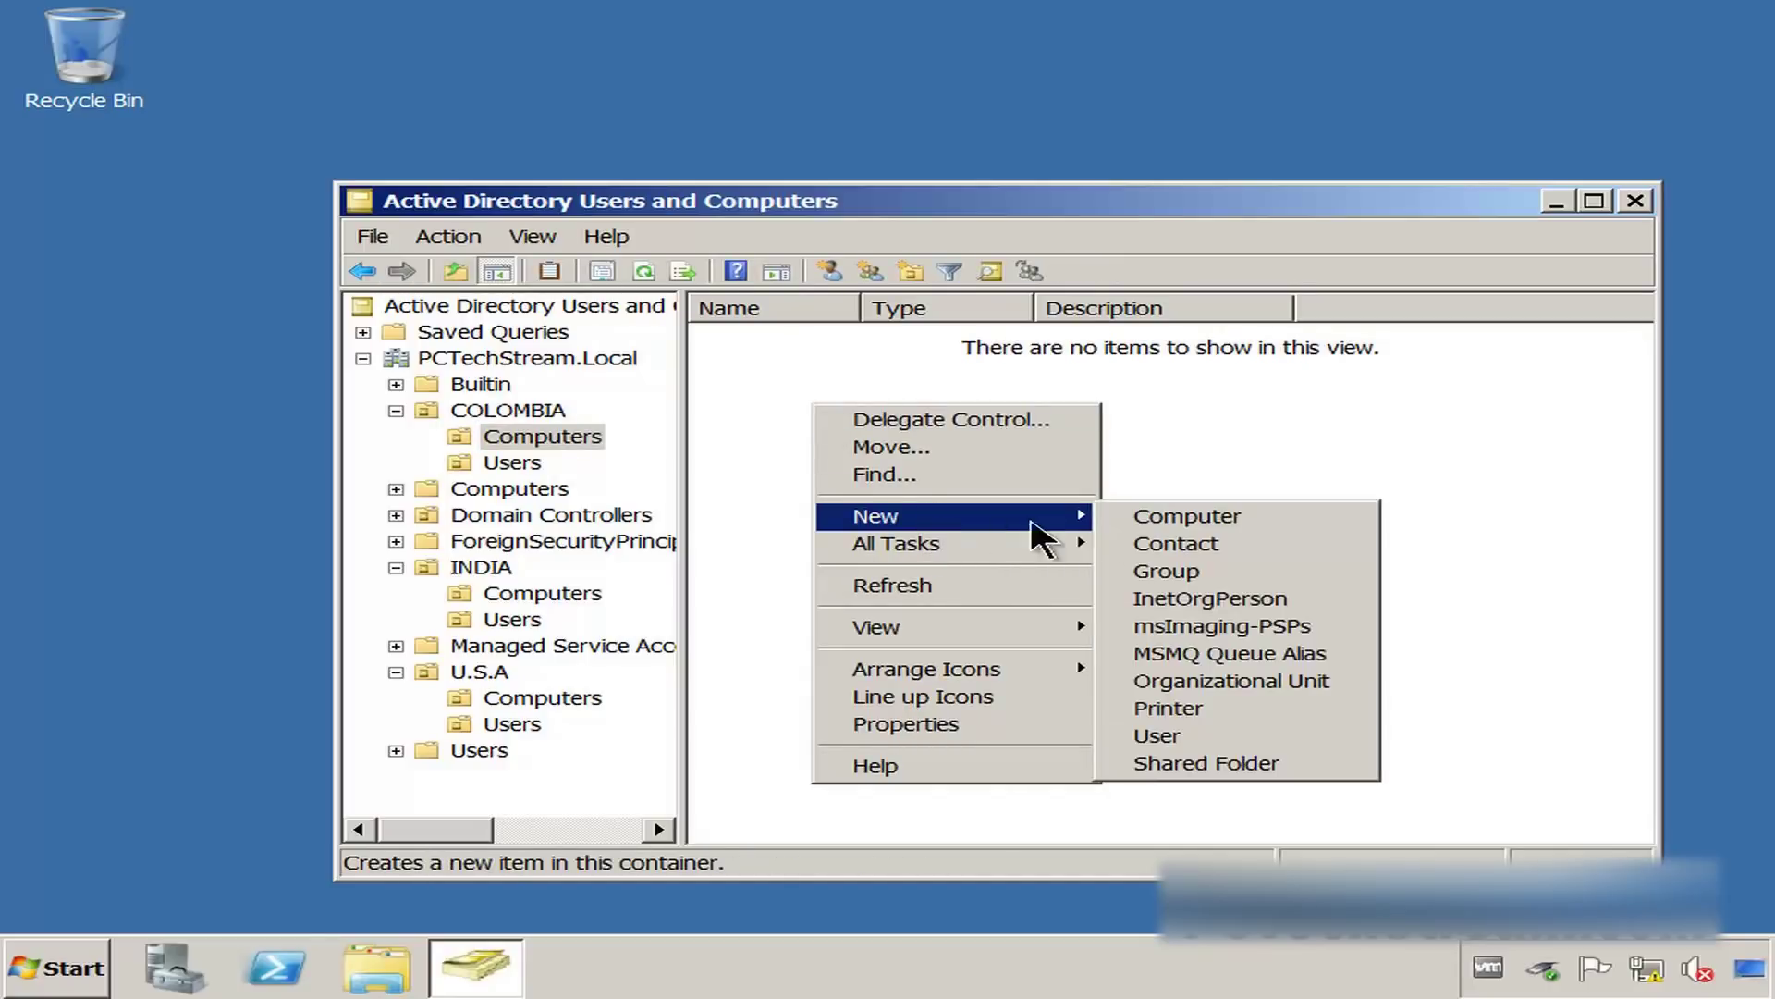
left_click(1174, 527)
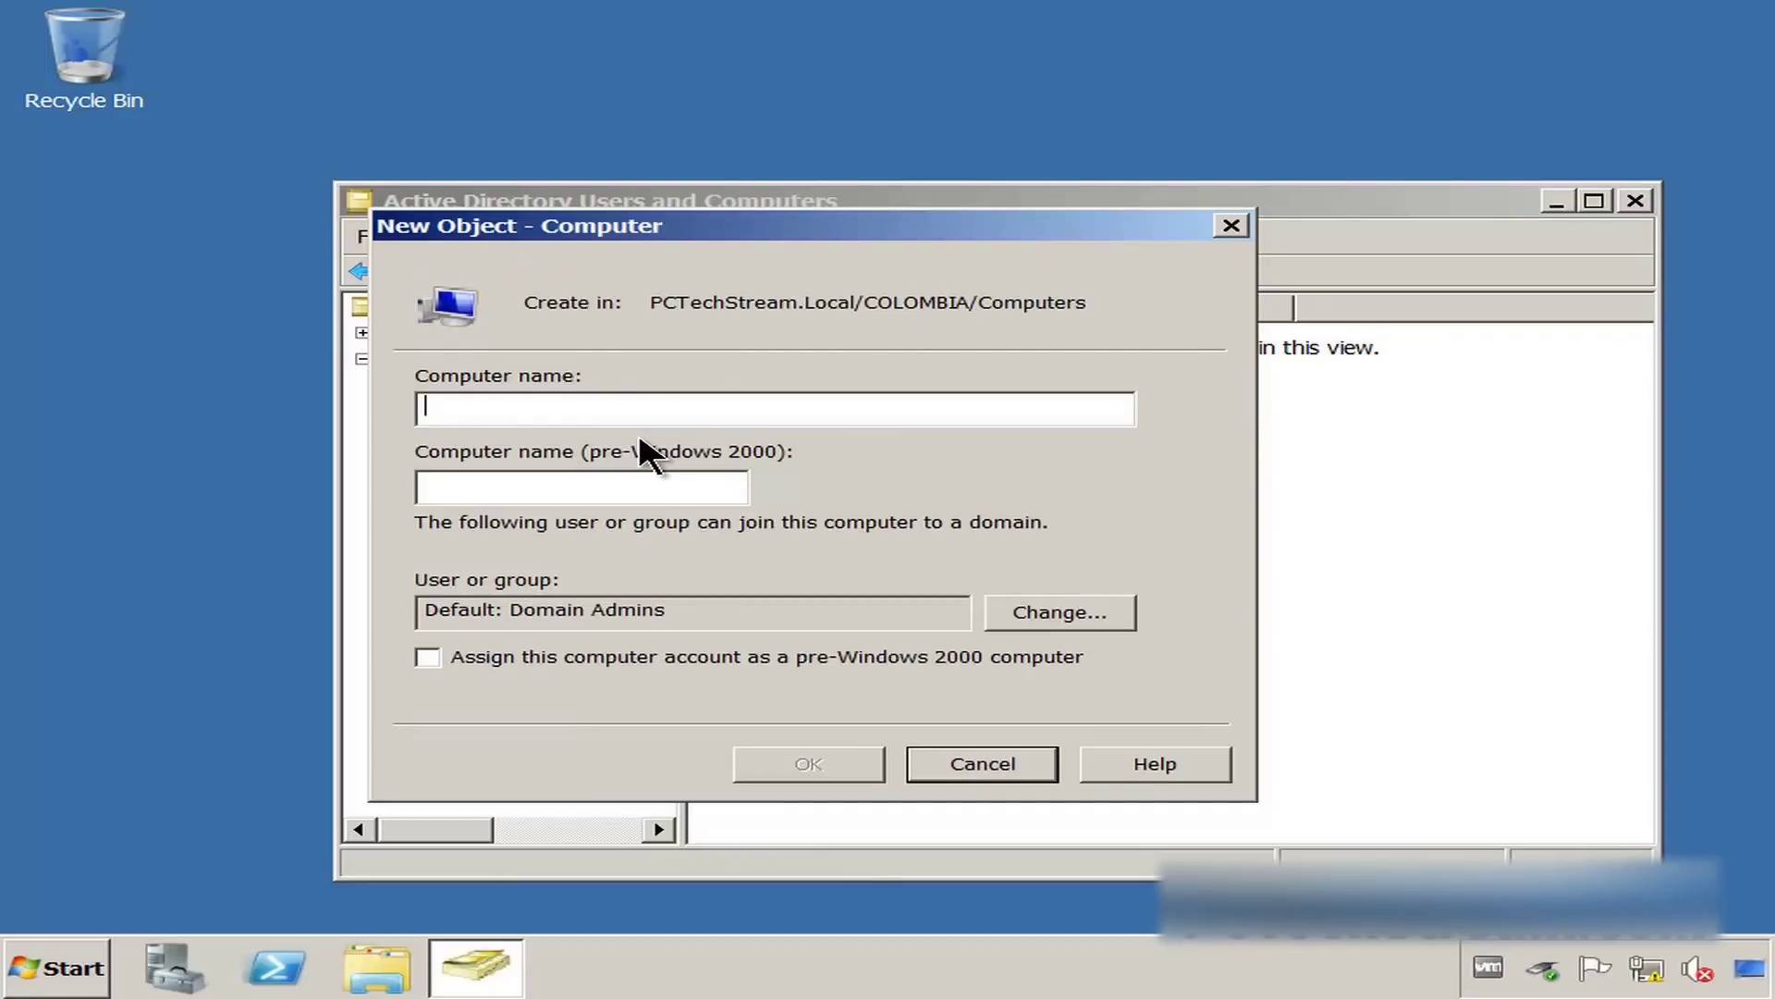
type("C")
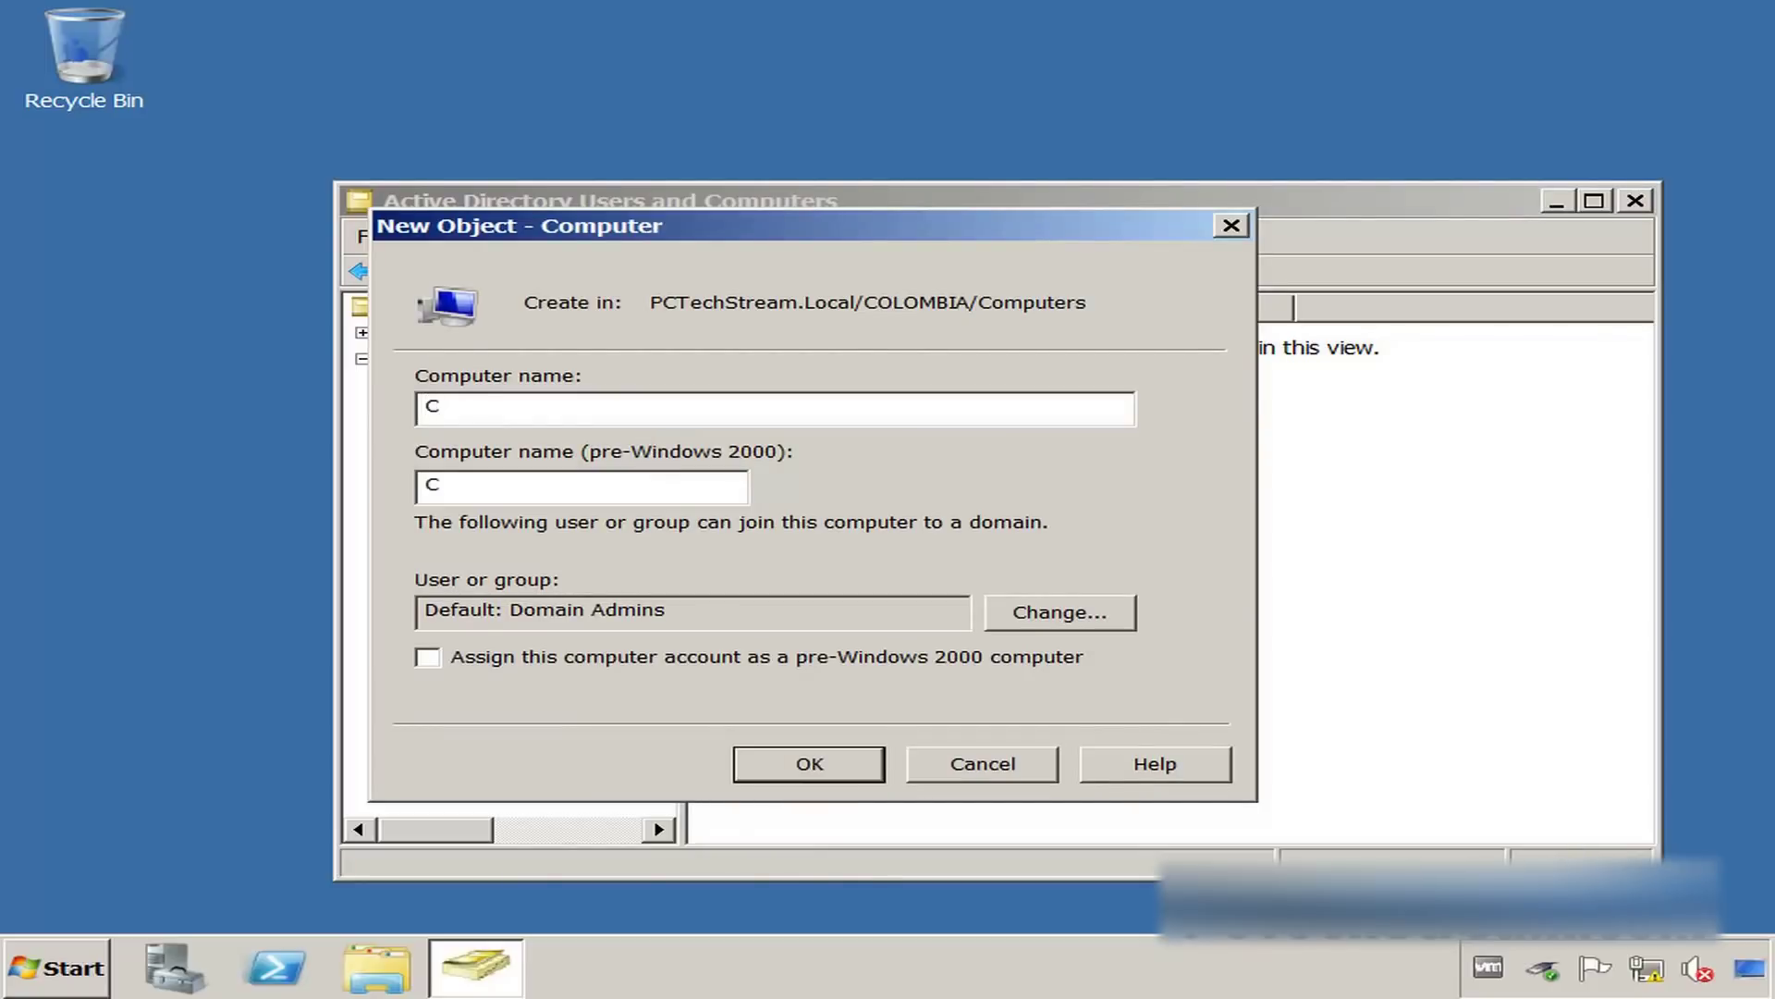
type("-C-1")
left_click_drag(490, 404, 476, 407)
left_click_drag(426, 618, 683, 612)
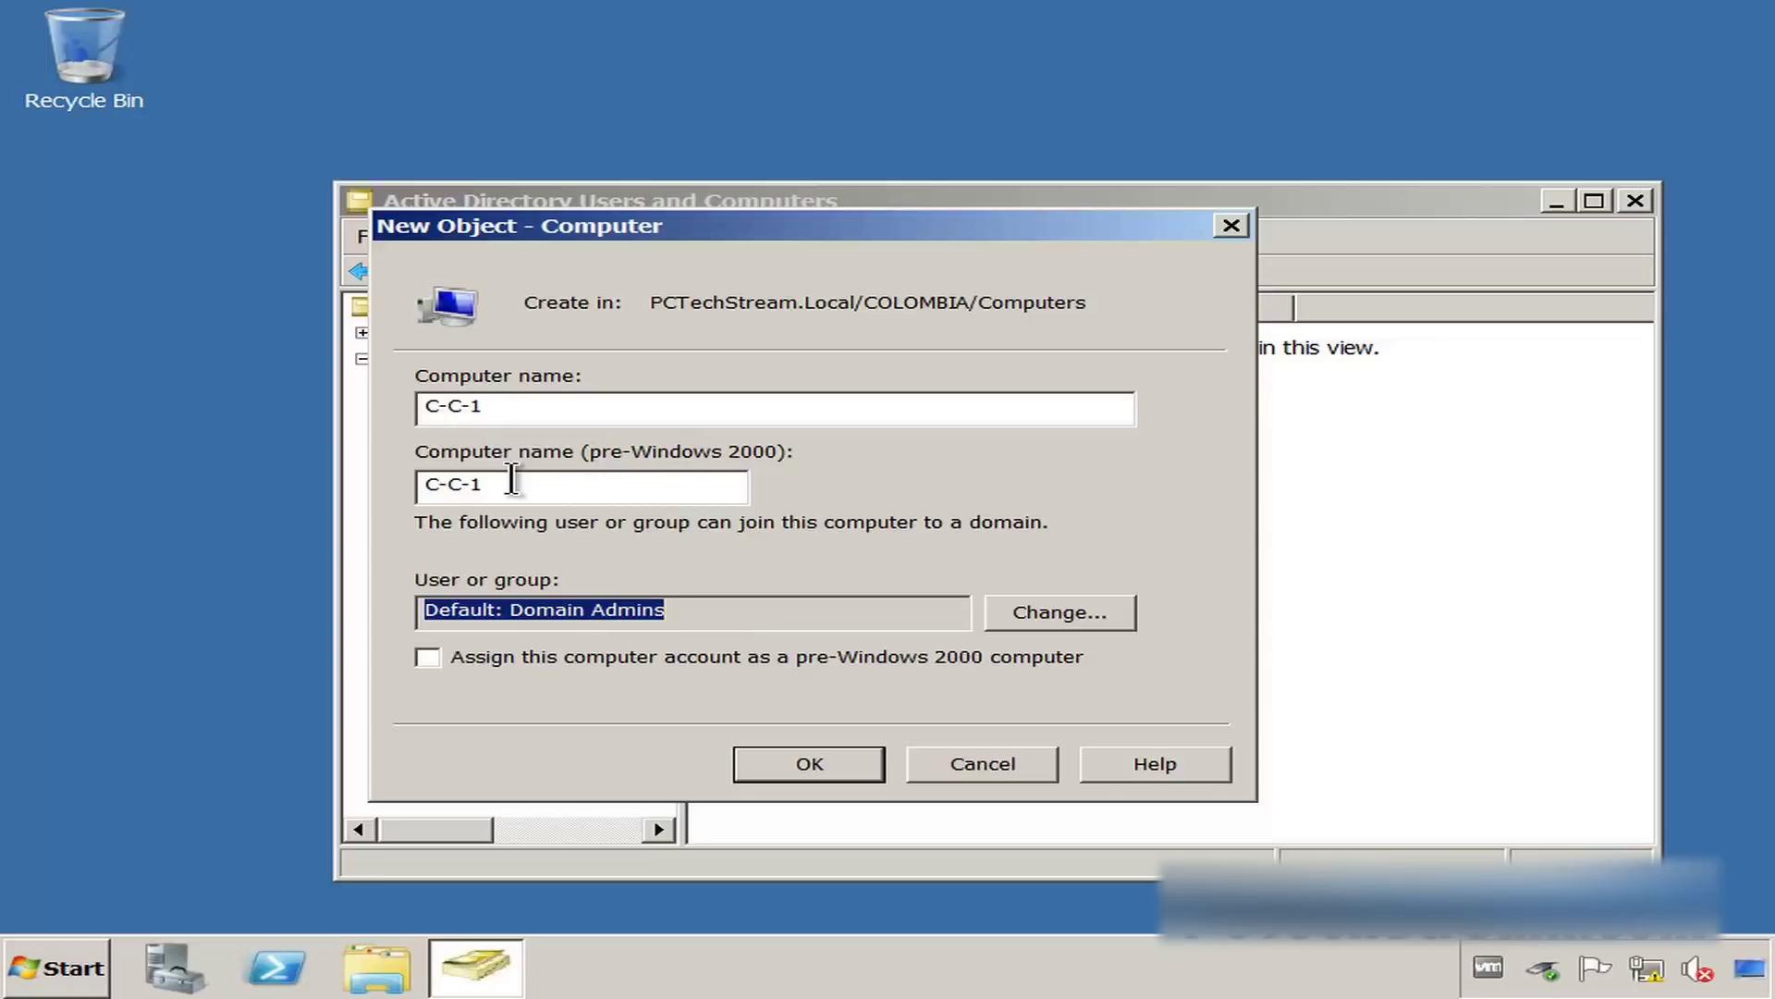
- Browse the domain search locations for a joining group, then cancel to keep Domain Admins
left_click(1065, 621)
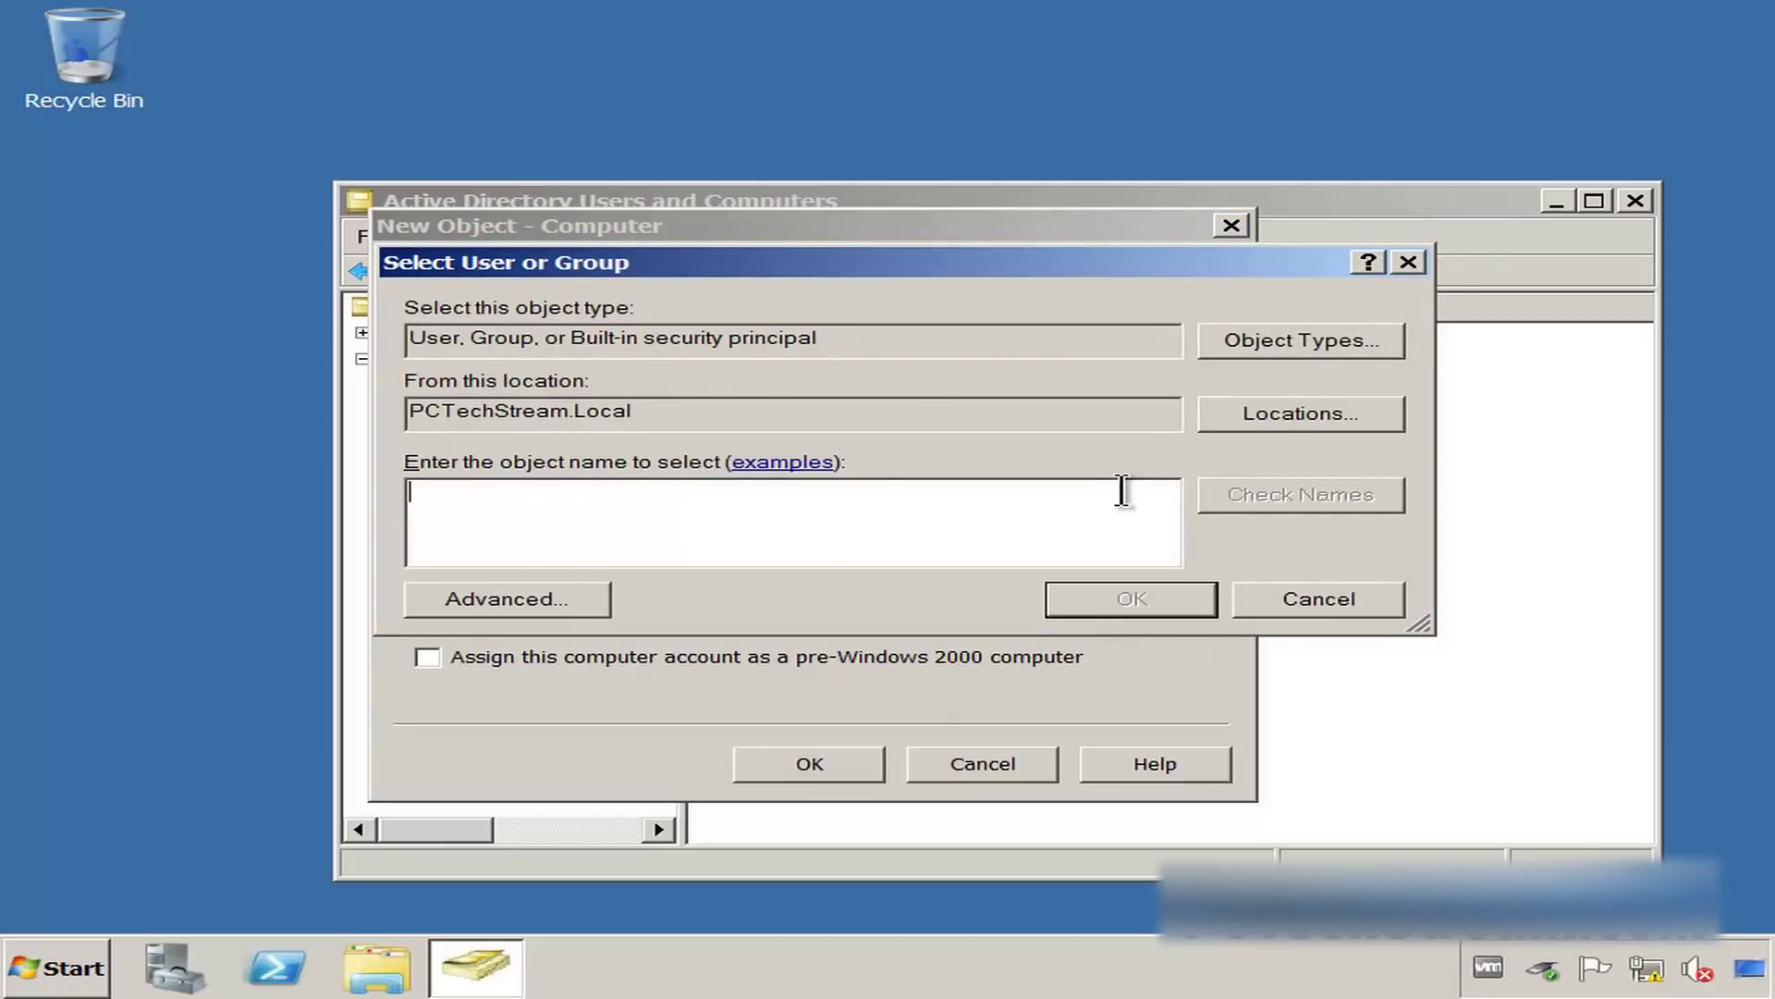
left_click(1295, 413)
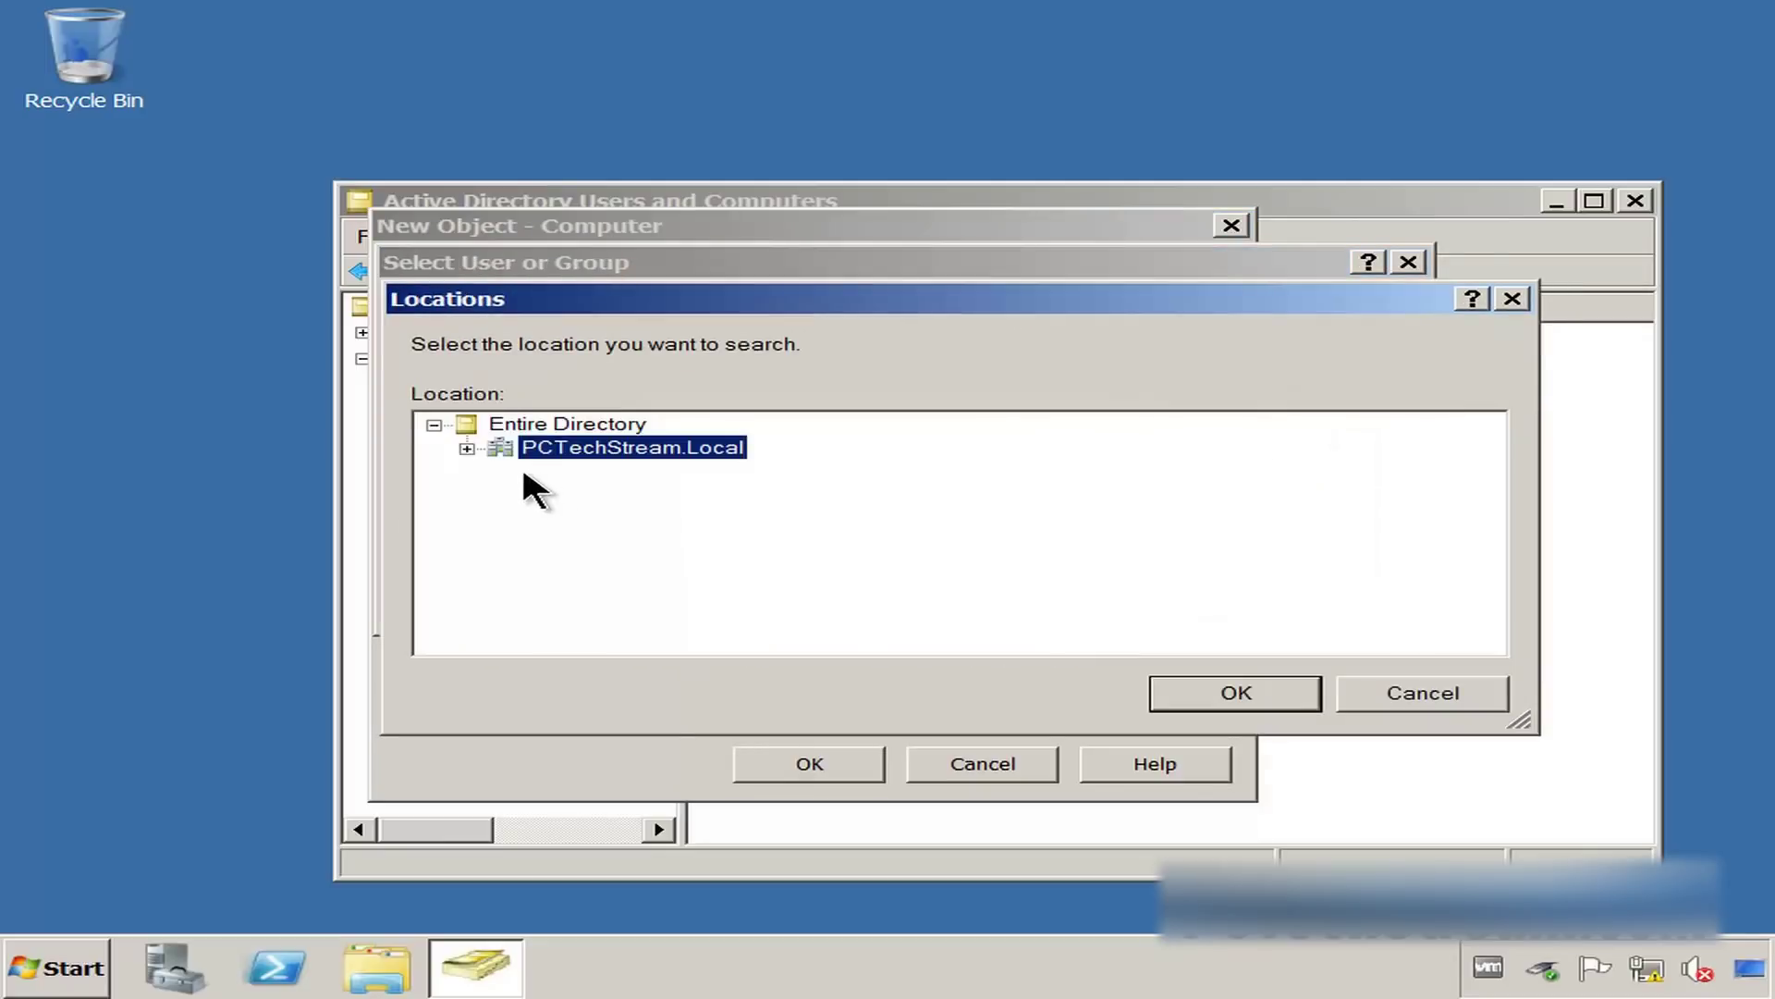
left_click(465, 447)
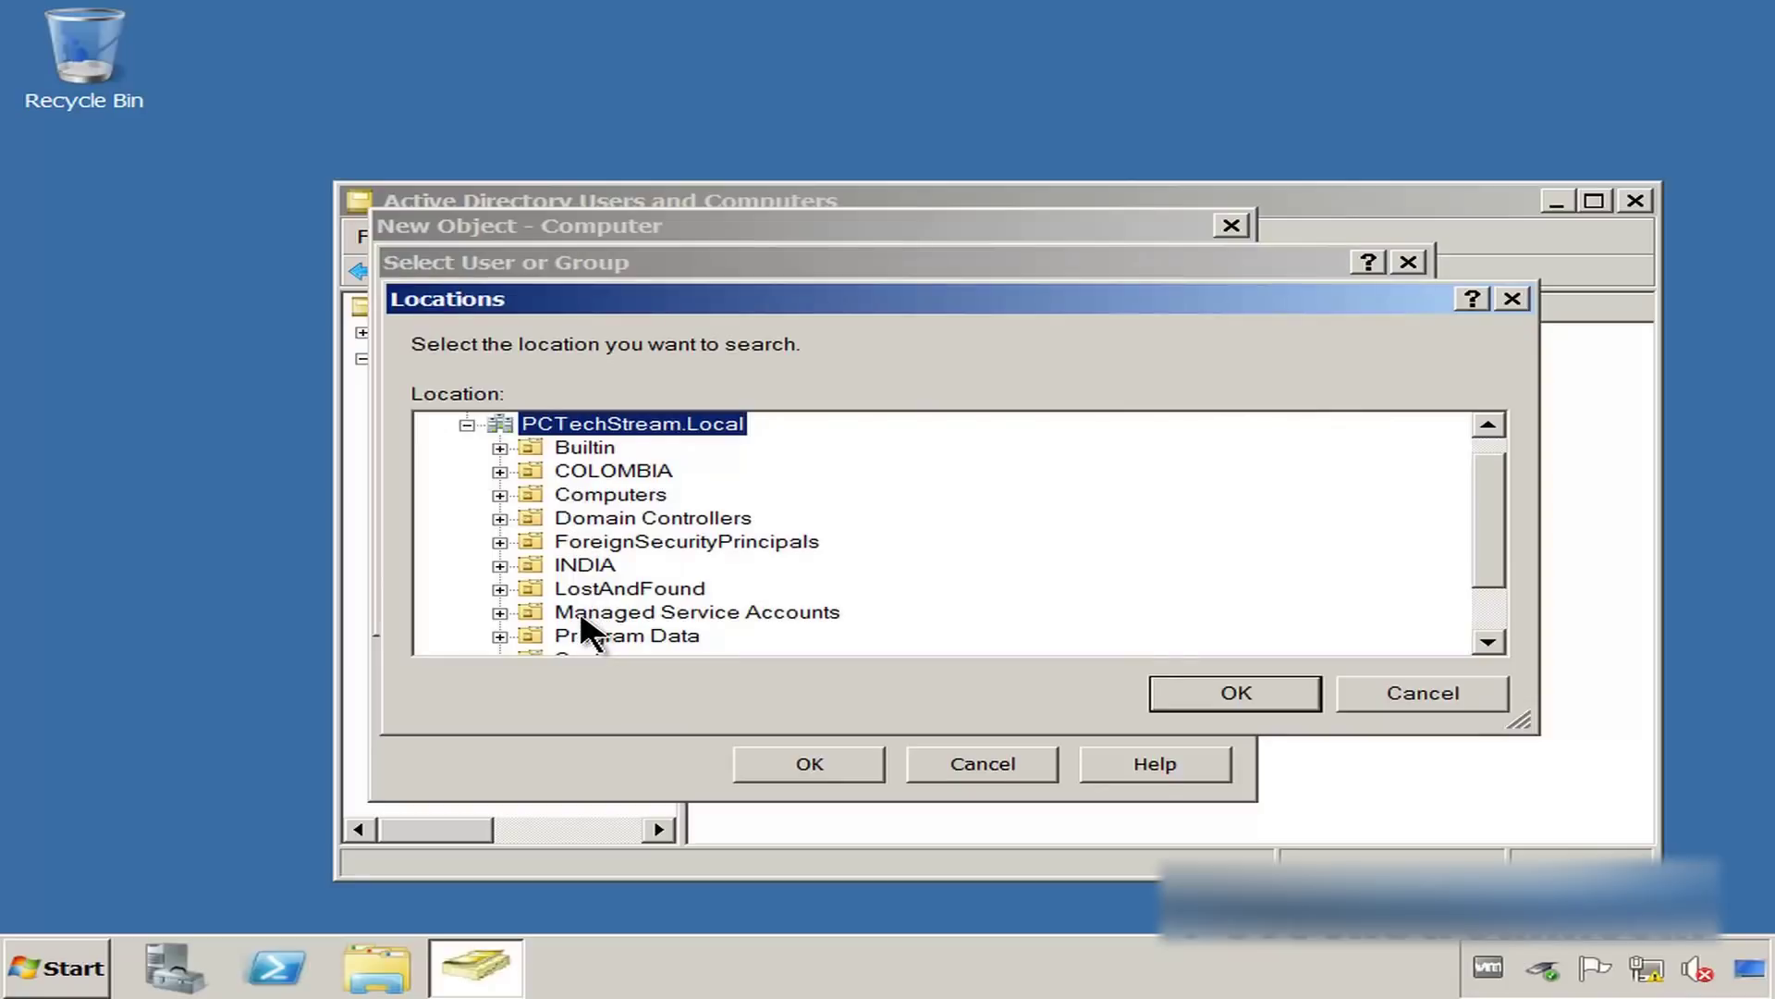
left_click(499, 471)
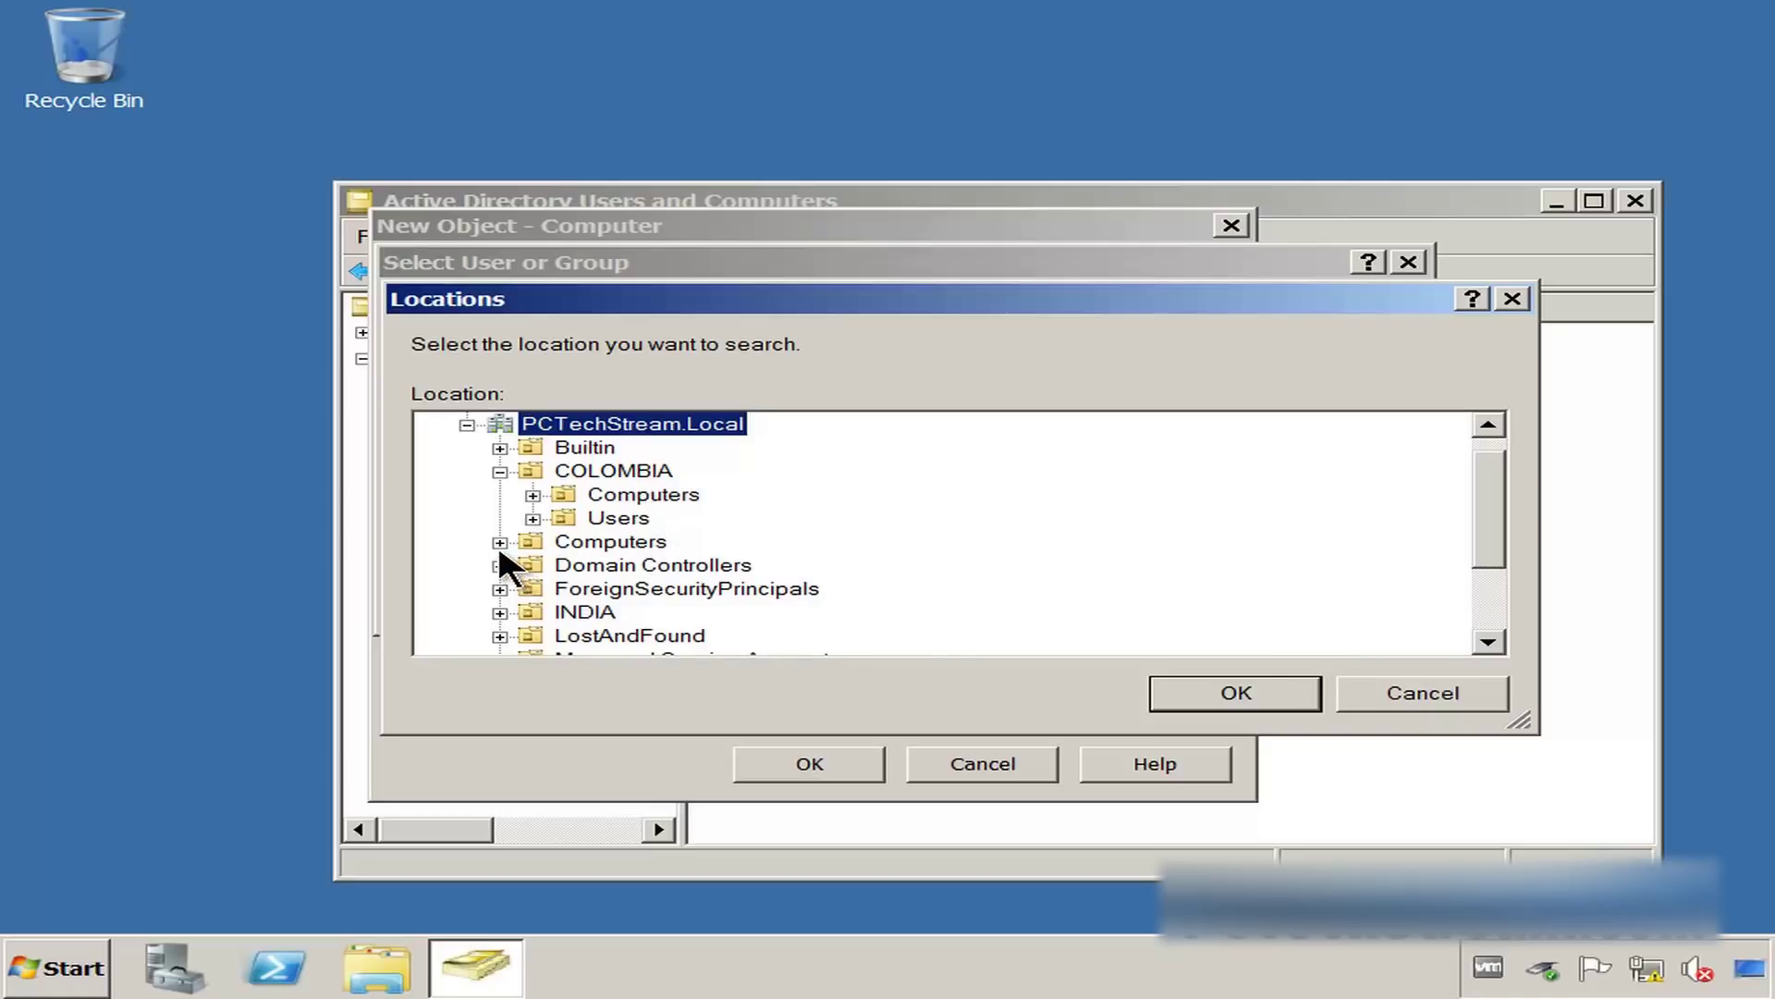
left_click(1414, 692)
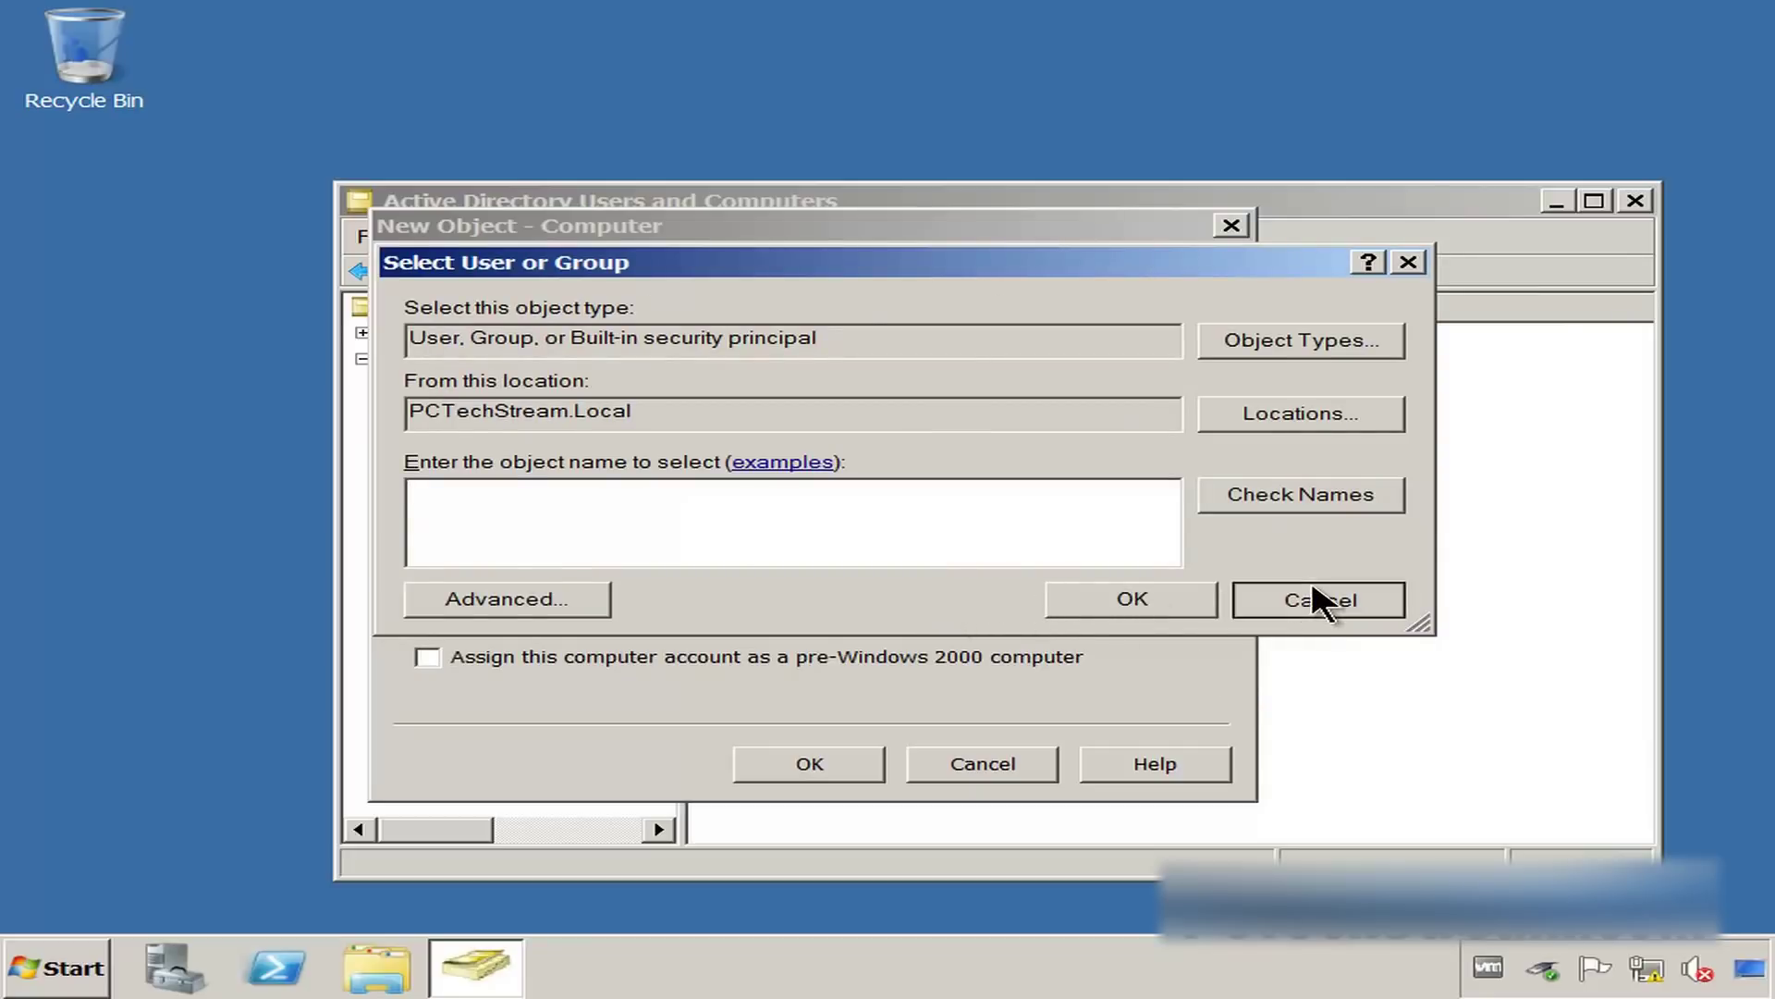
left_click(1267, 599)
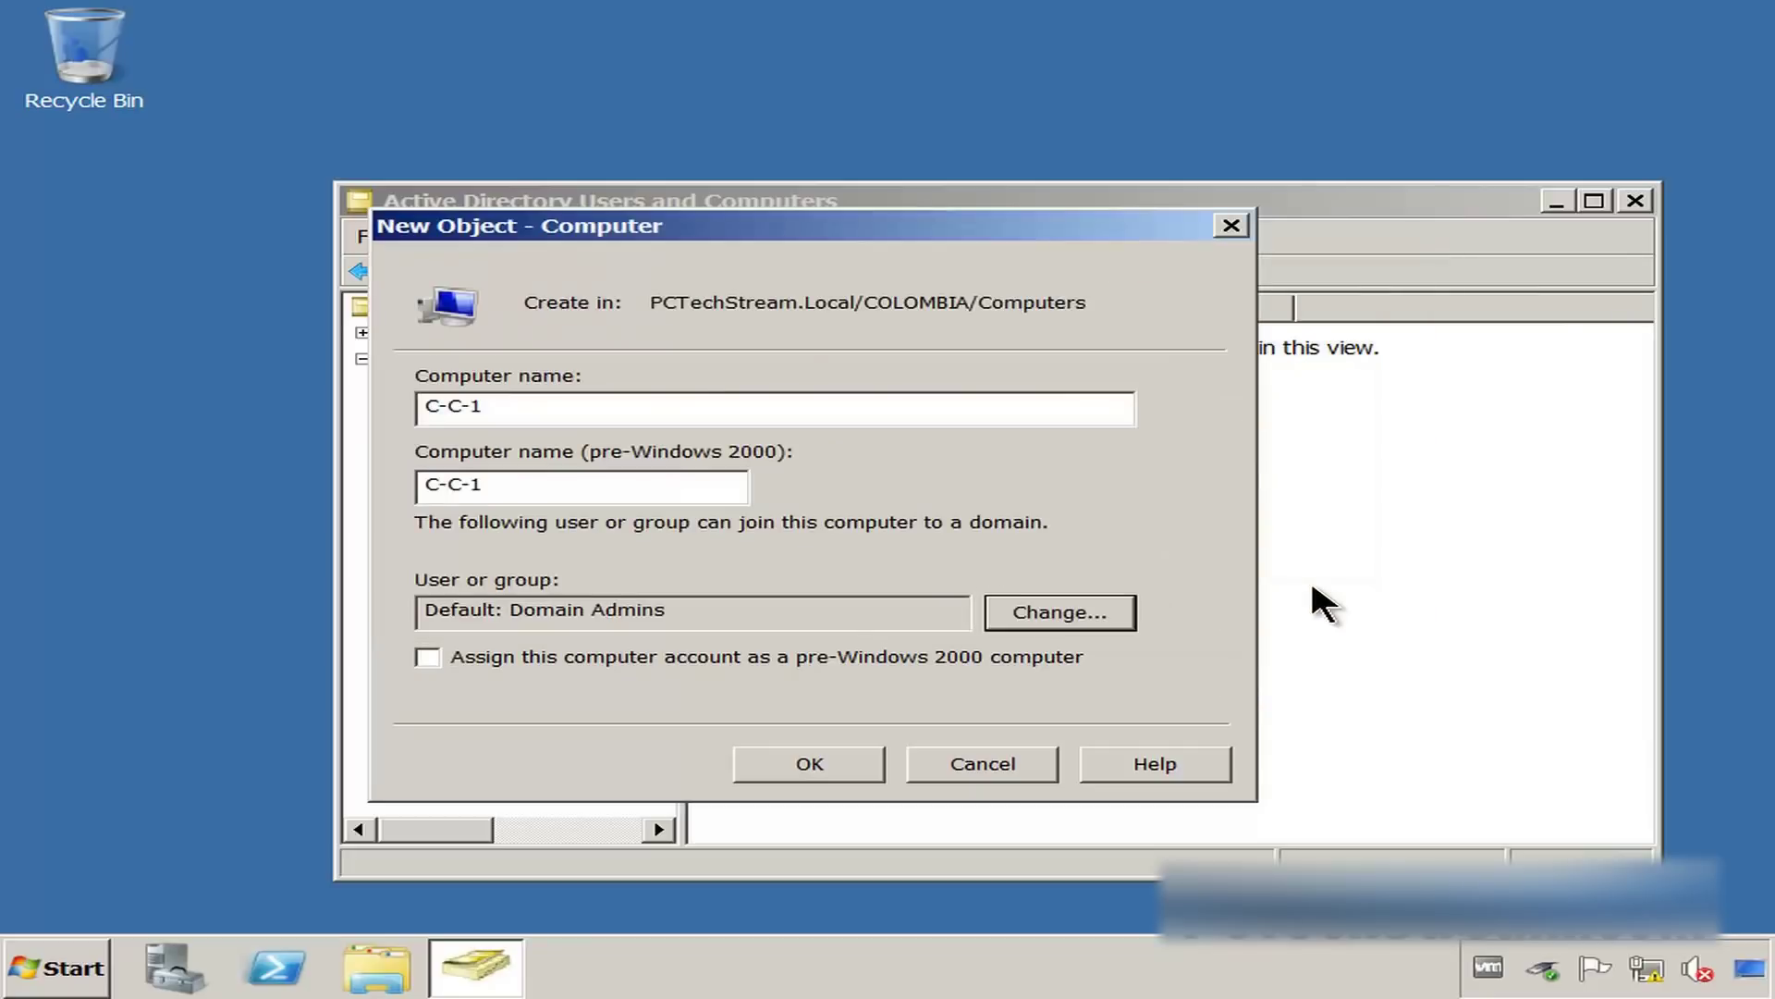
- Finish creating computer C-C-1 and switch to COLOMBIA's Users OU
left_click(809, 764)
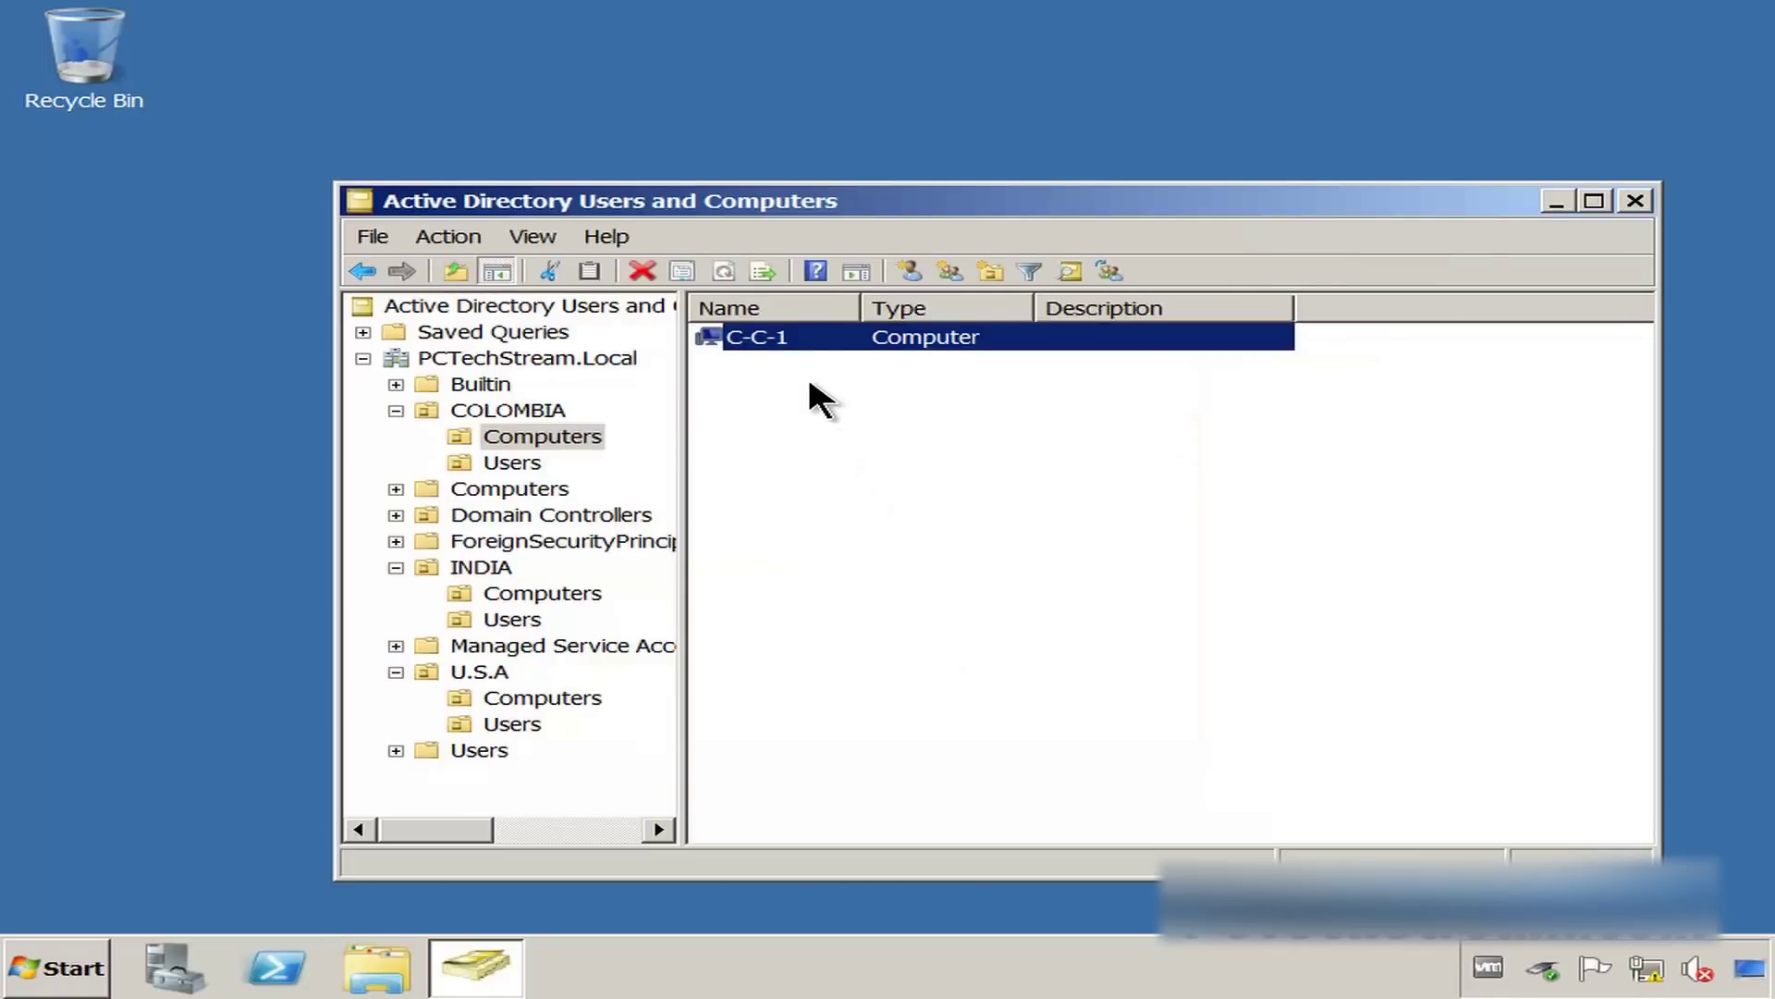
right_click(764, 409)
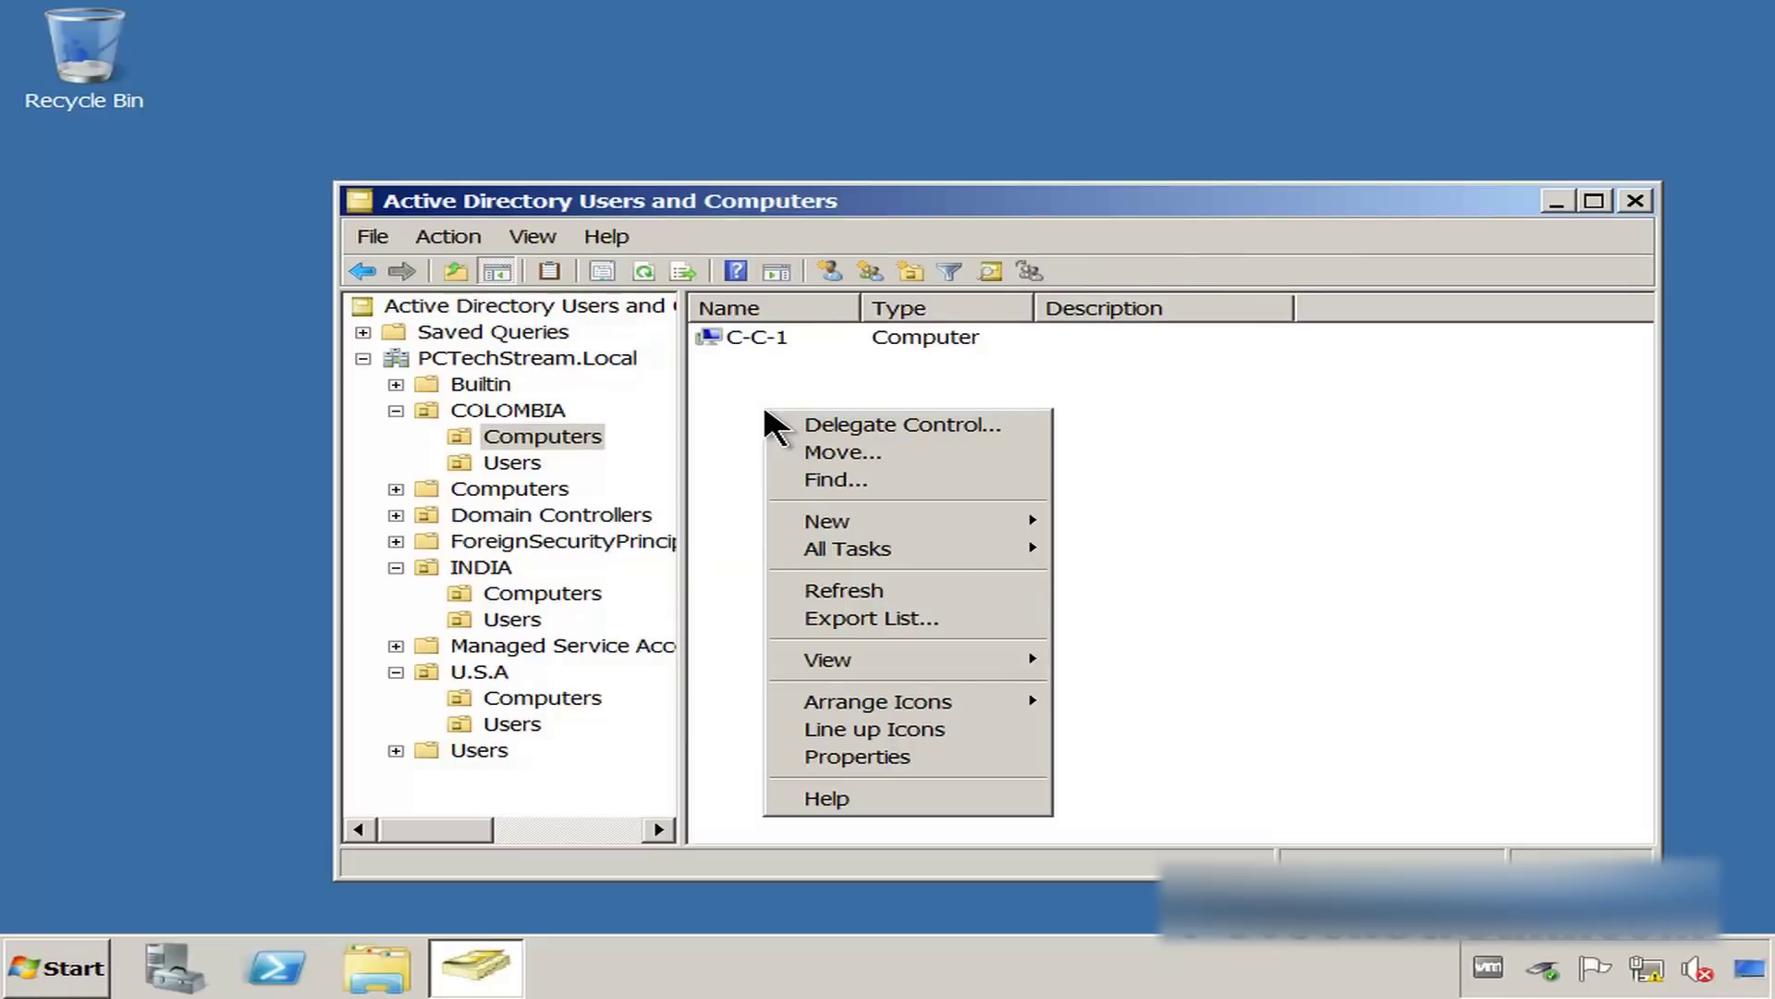
left_click(511, 465)
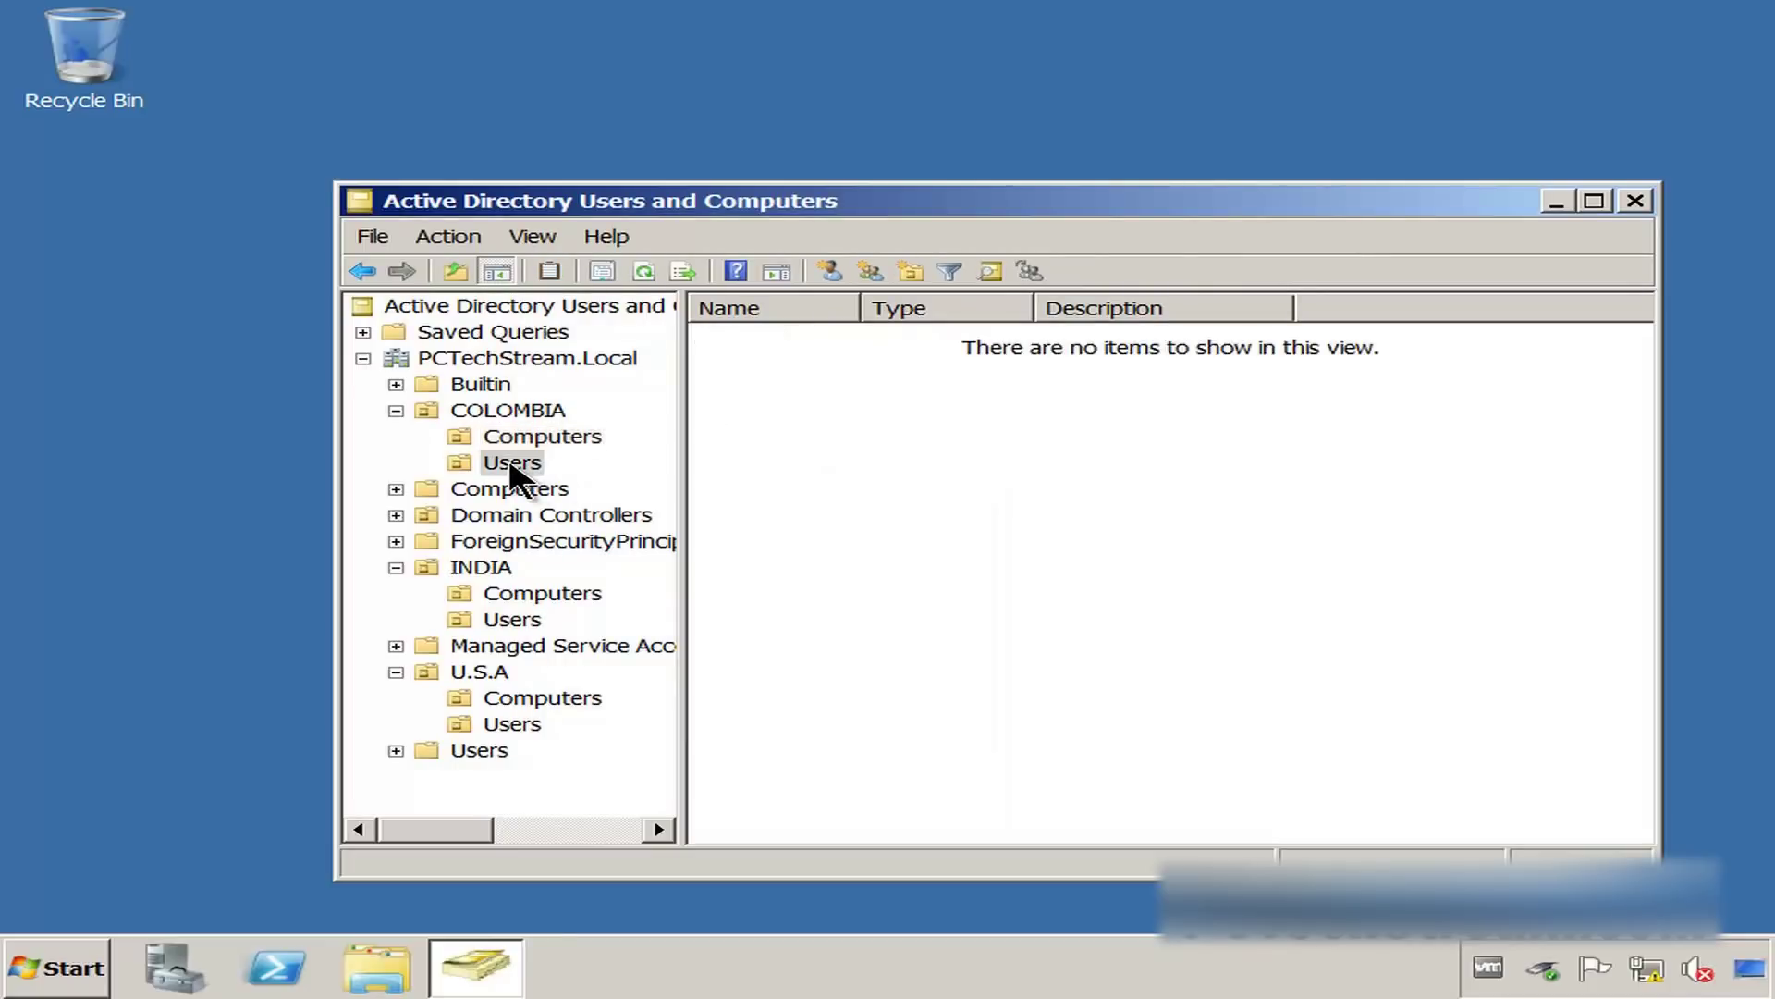
- Start a new COLOMBIA user with first name C- and last name U-1
right_click(927, 473)
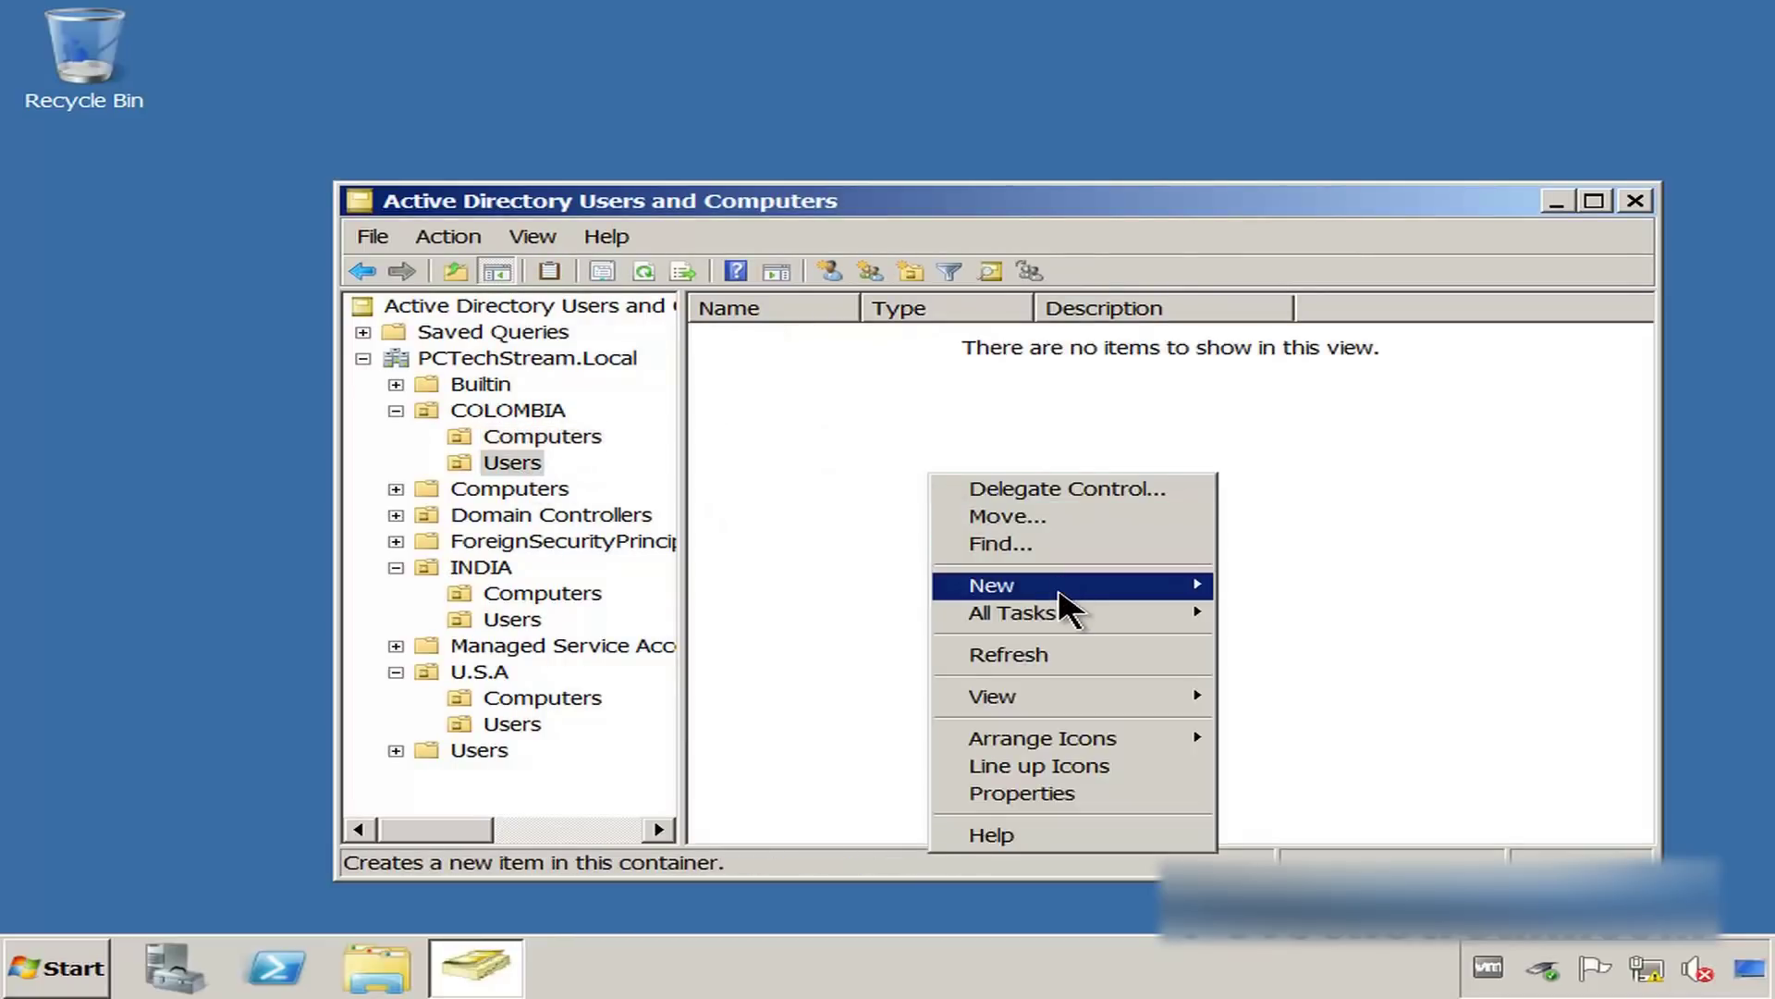
mouse_move(1156, 597)
left_click(1271, 804)
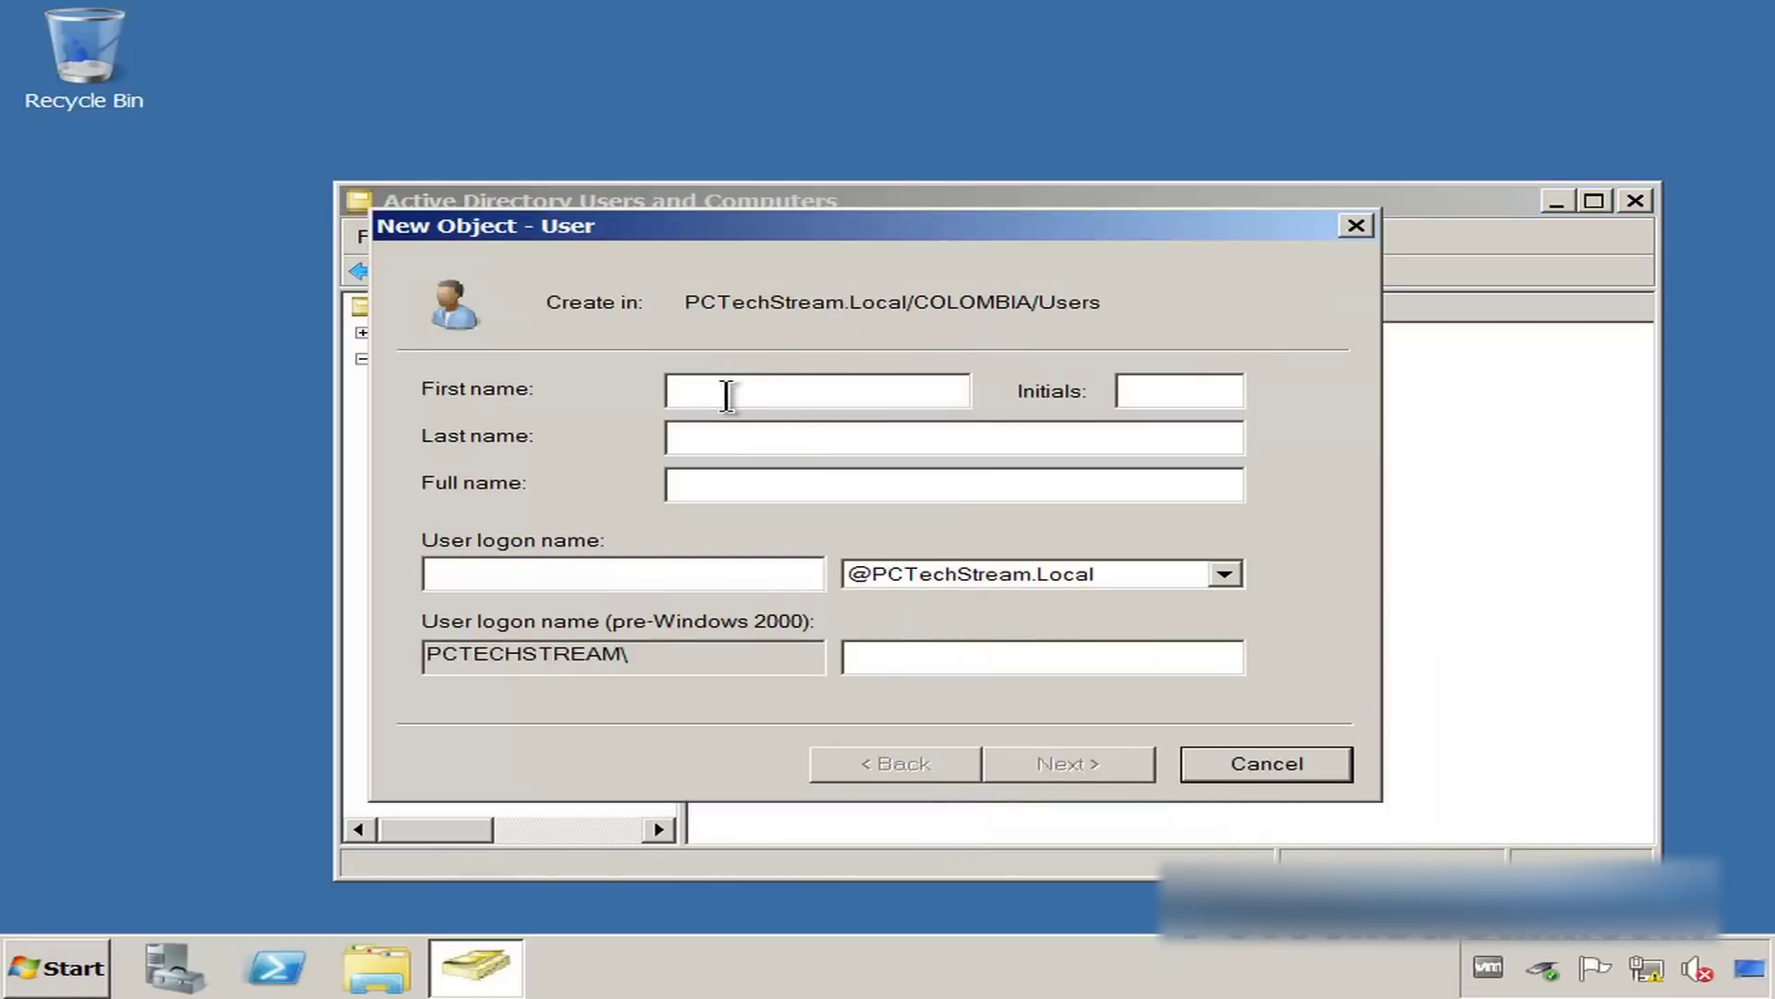
type("C-U-1")
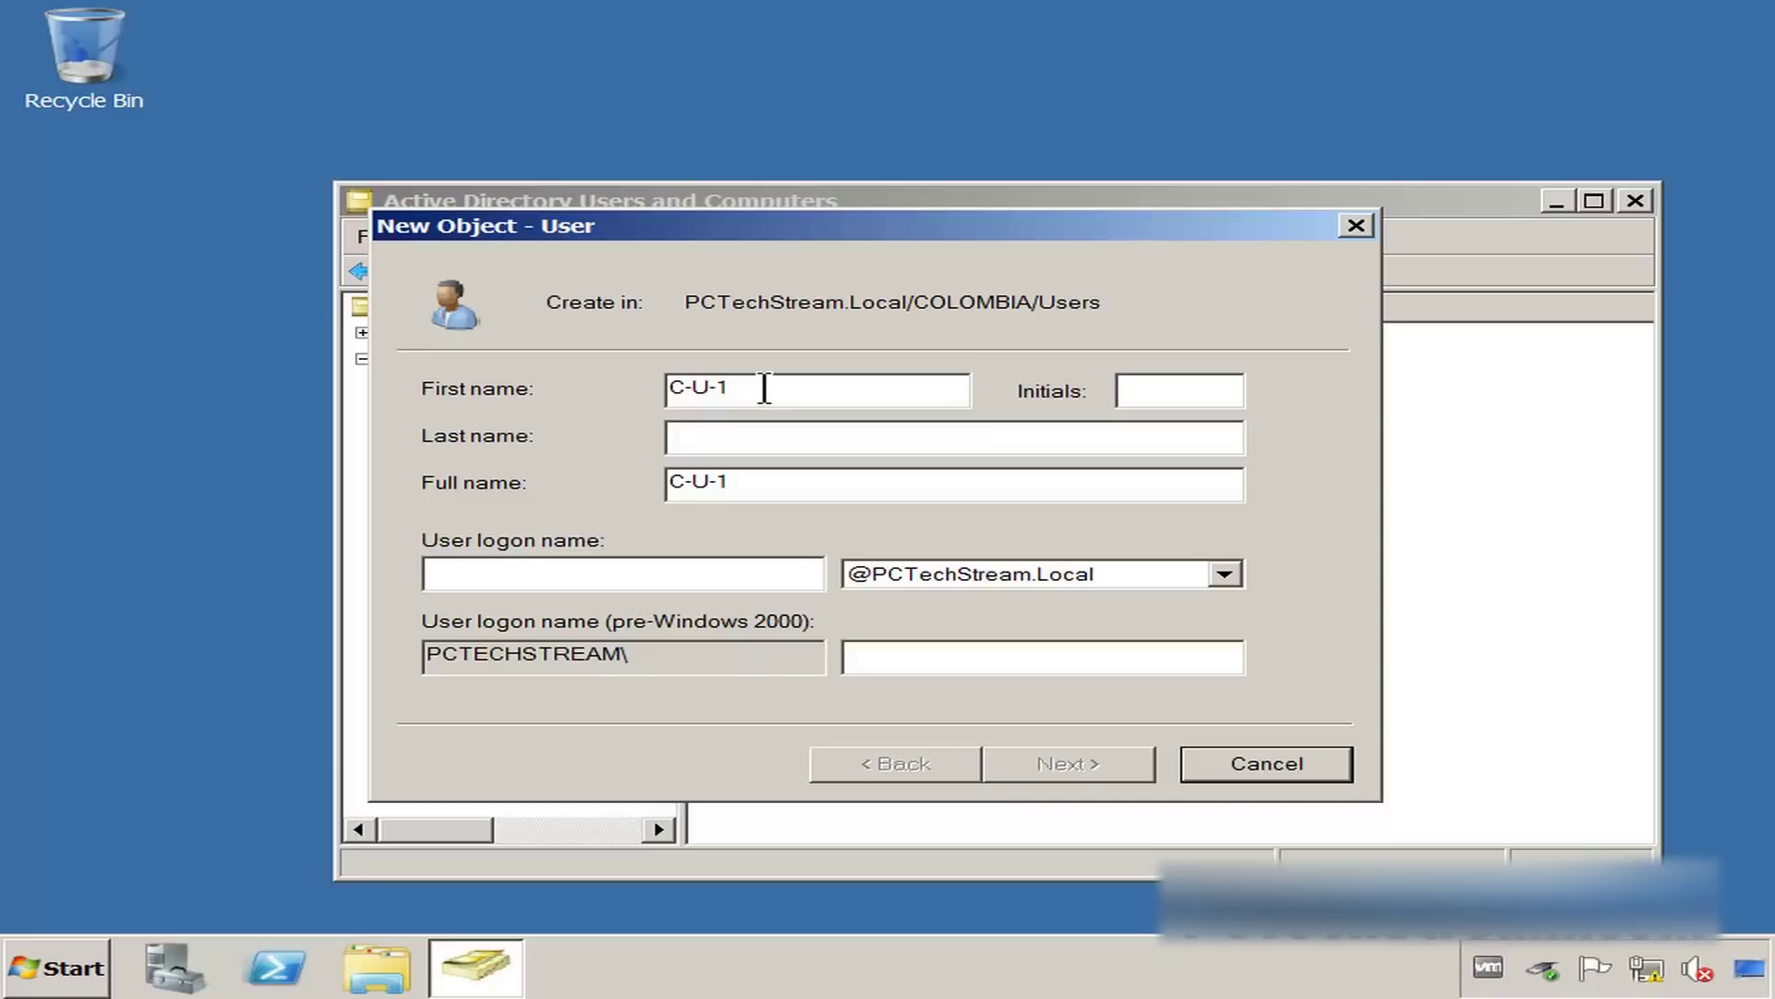
mouse_move(728, 390)
left_mouse_down()
mouse_move(692, 390)
mouse_move(713, 388)
left_mouse_up()
right_click(713, 389)
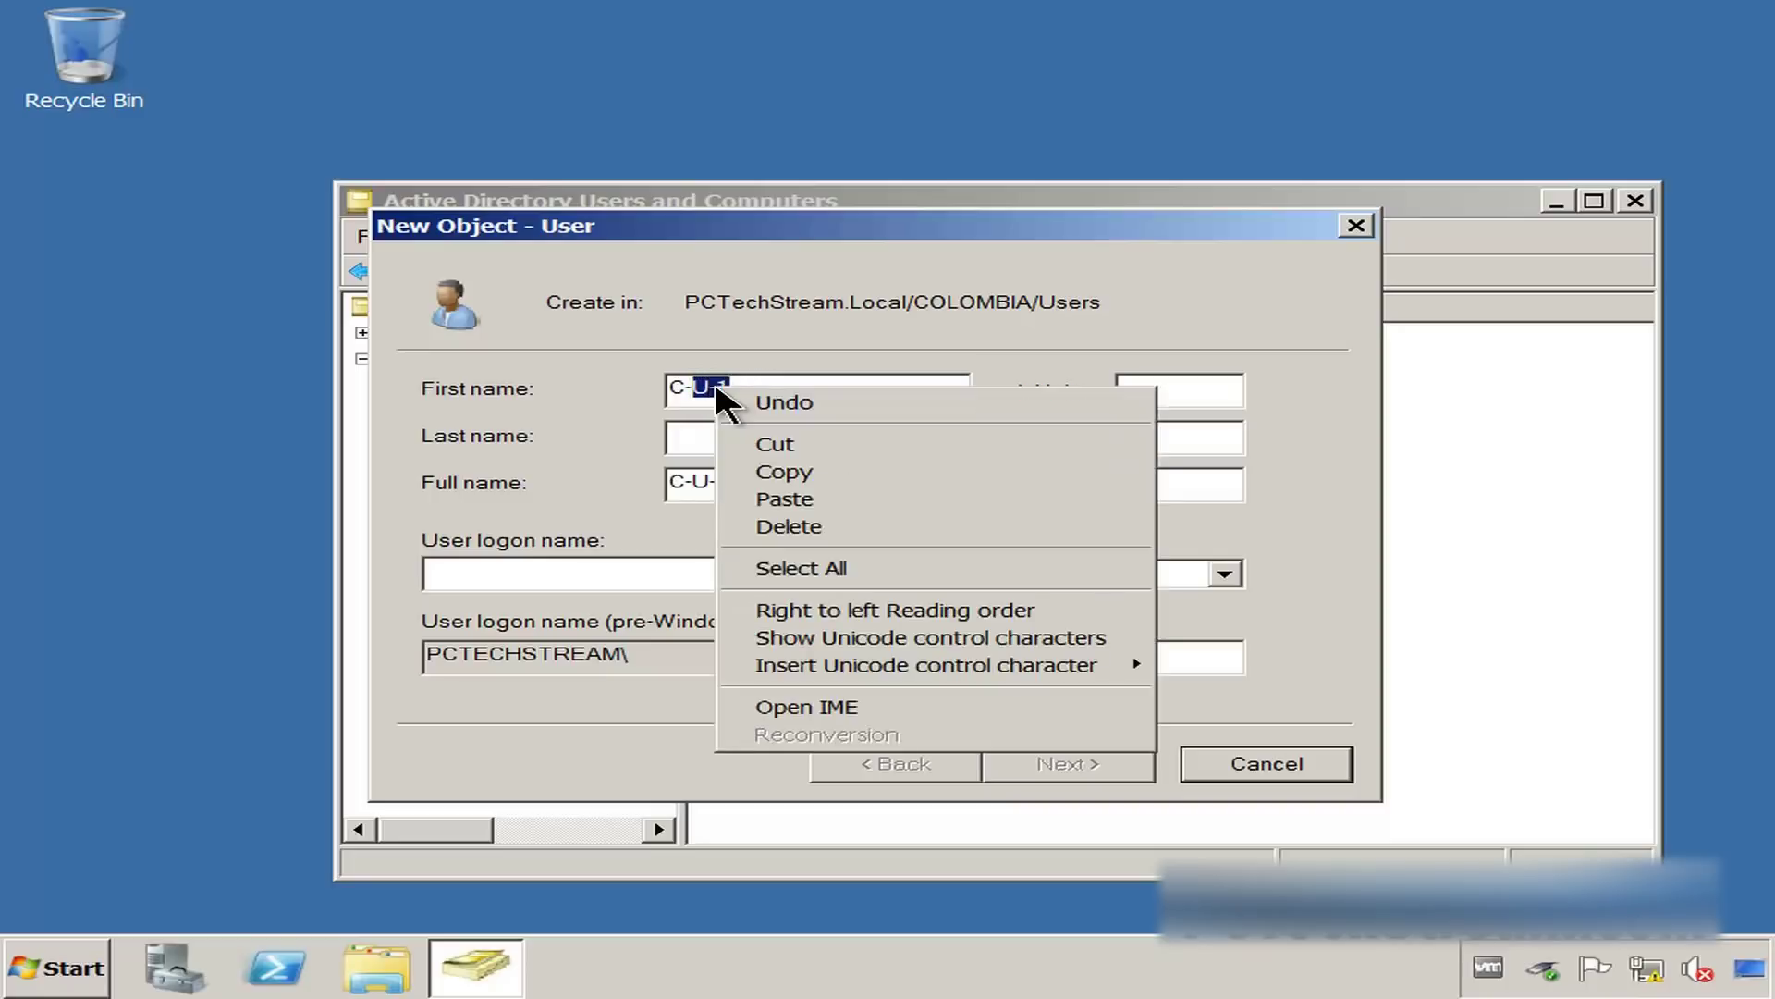
left_click(772, 442)
left_click(696, 442)
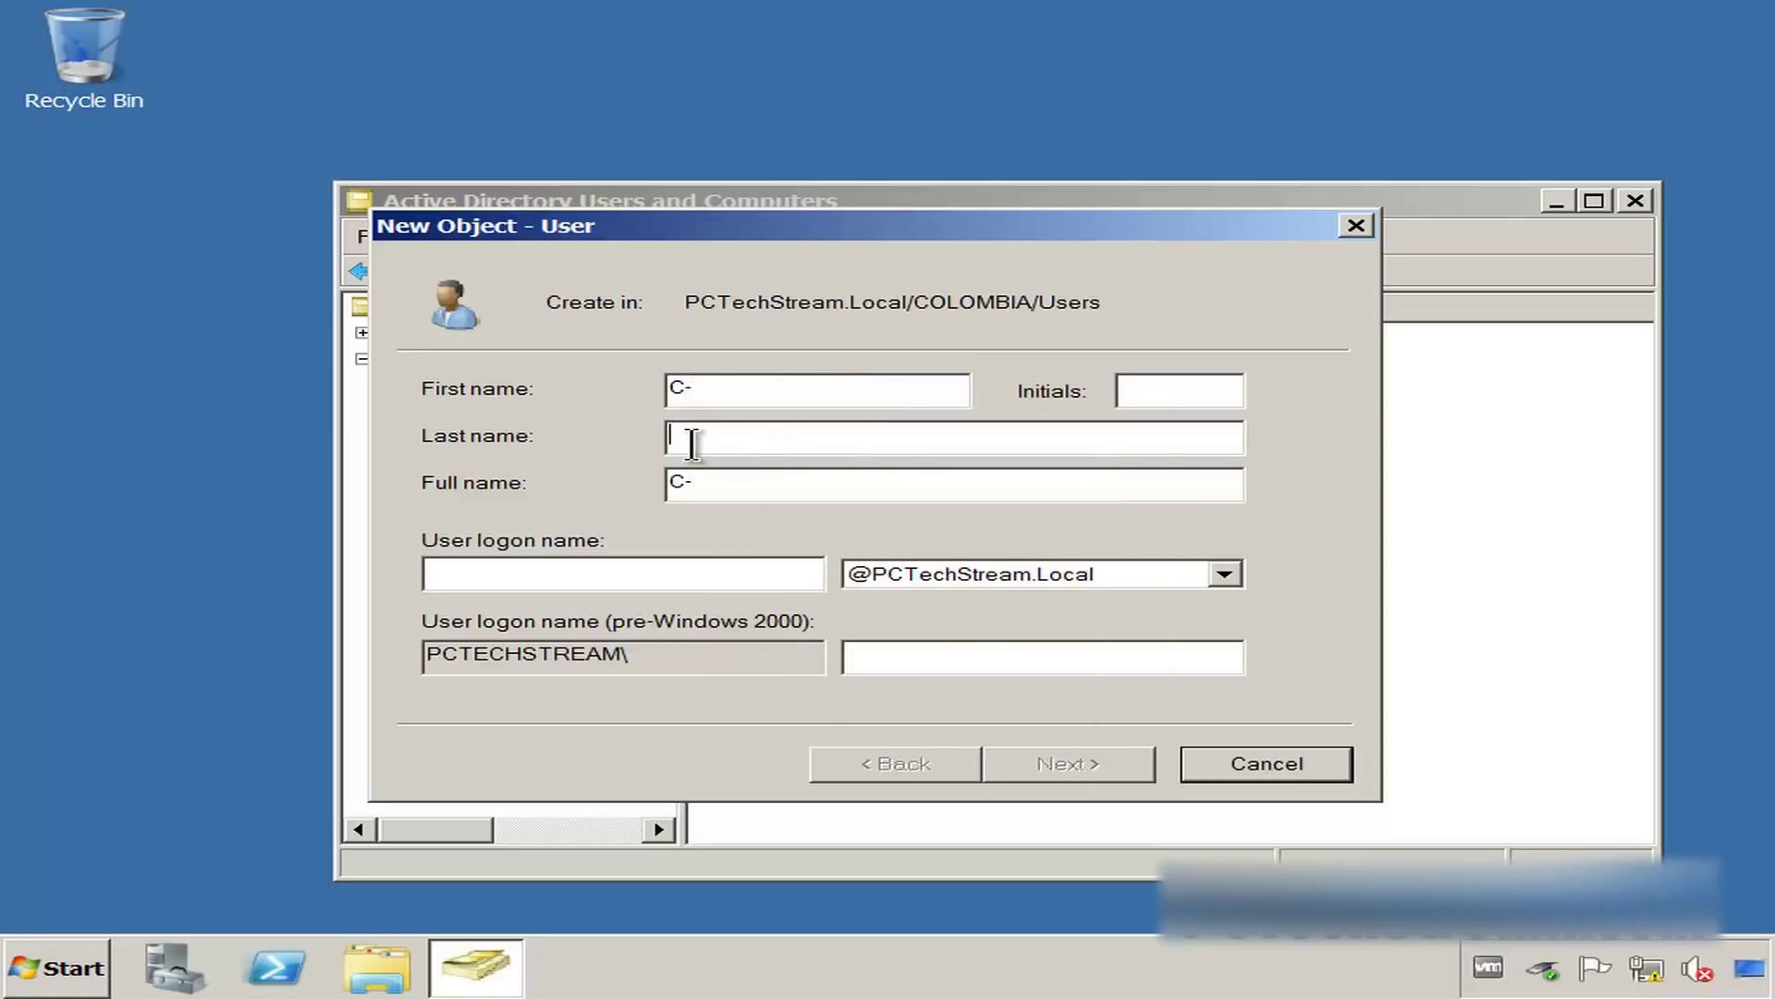
key("ctrl+v")
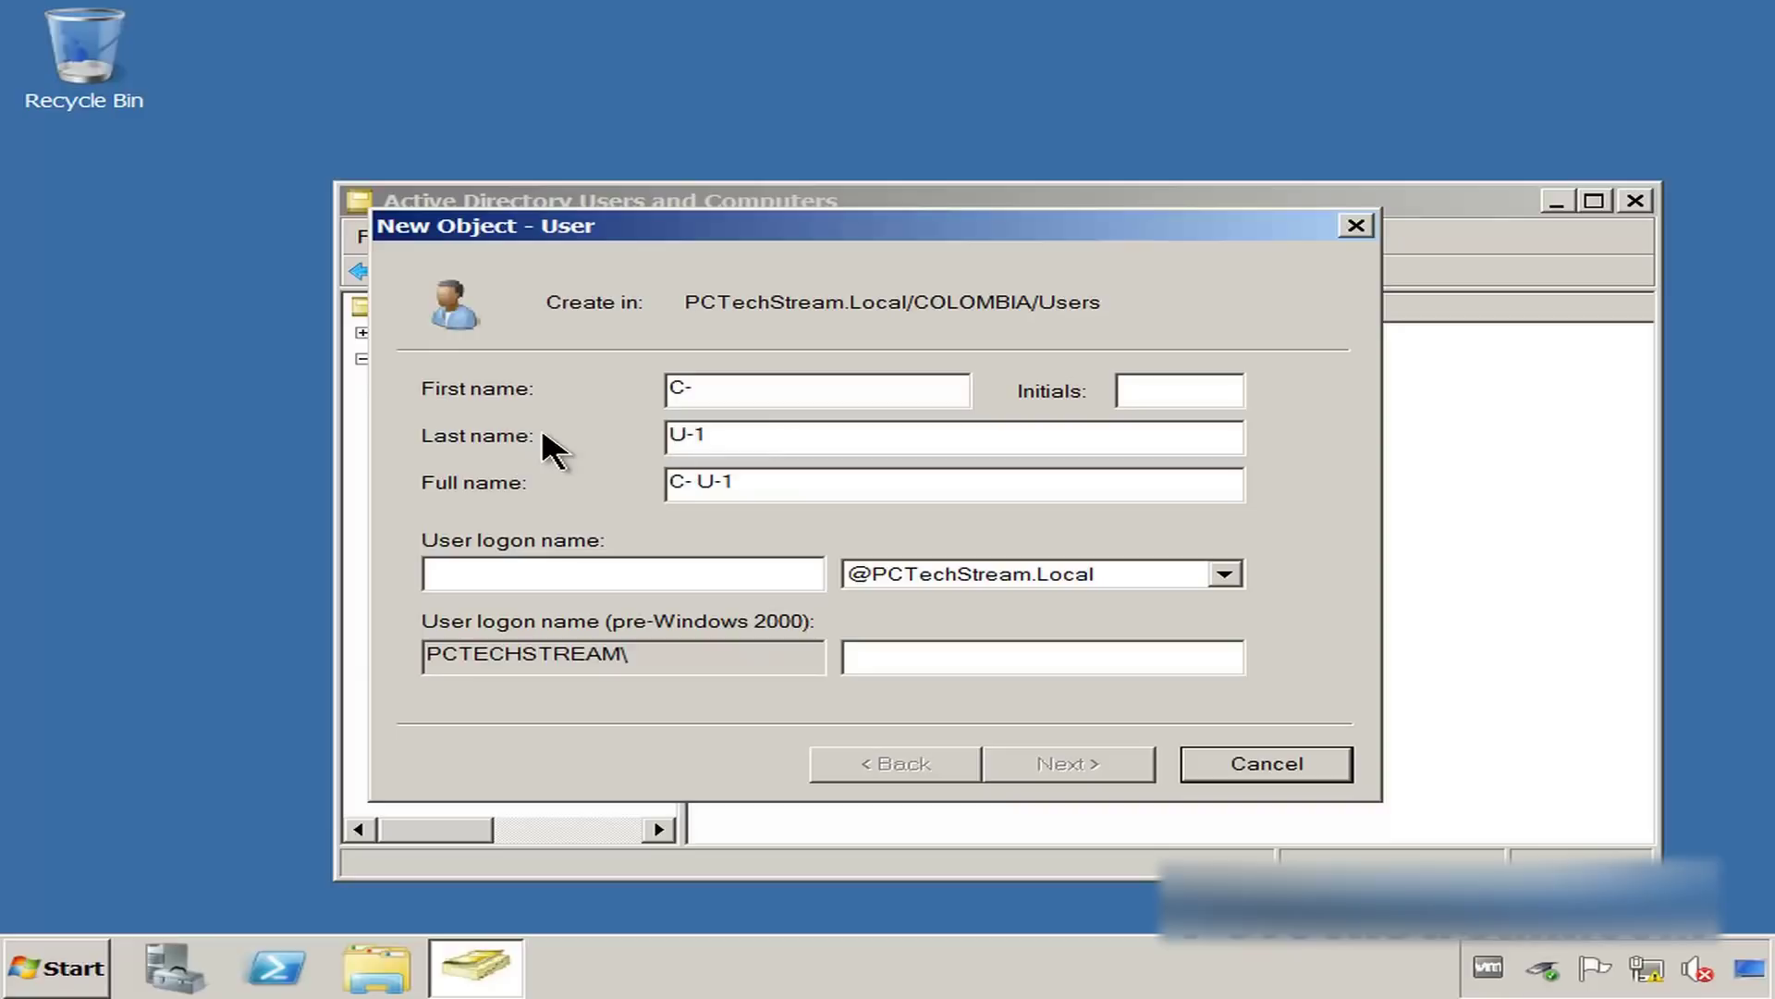
- Copy the full name C- U-1 into the user logon name field
mouse_move(668, 482)
left_mouse_down()
mouse_move(753, 483)
mouse_move(668, 483)
left_mouse_up()
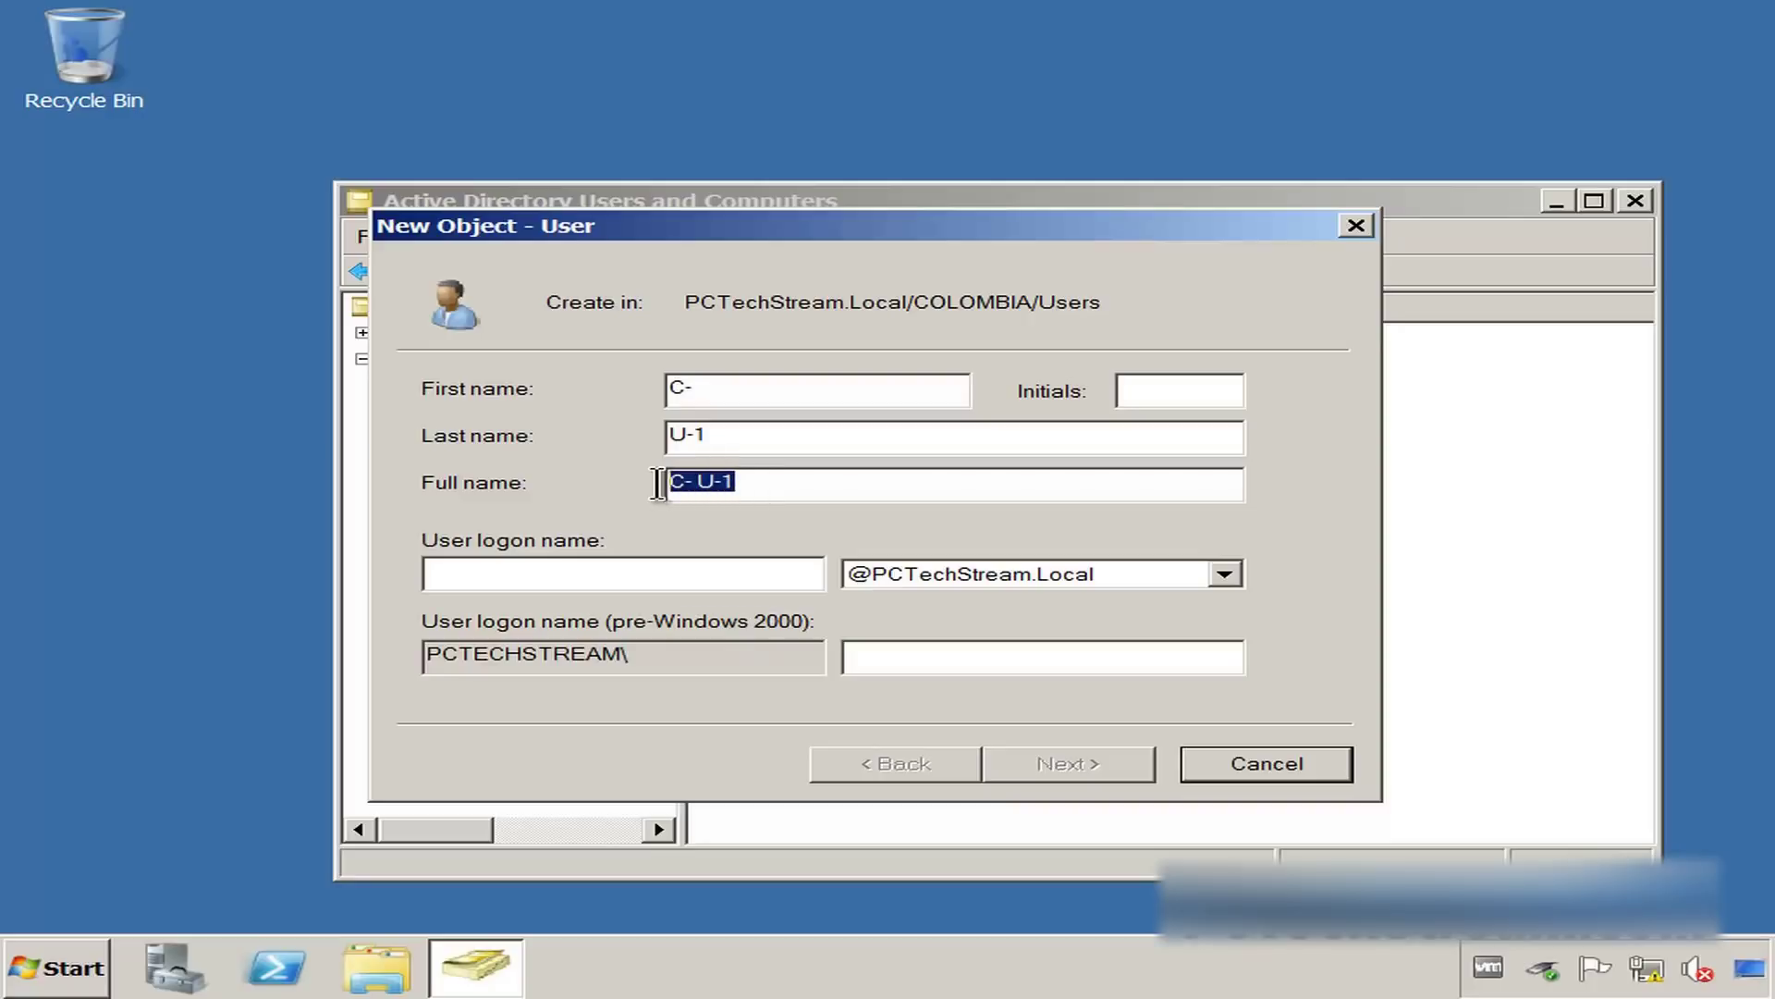
right_click(705, 485)
left_click(735, 565)
left_click(448, 579)
right_click(463, 571)
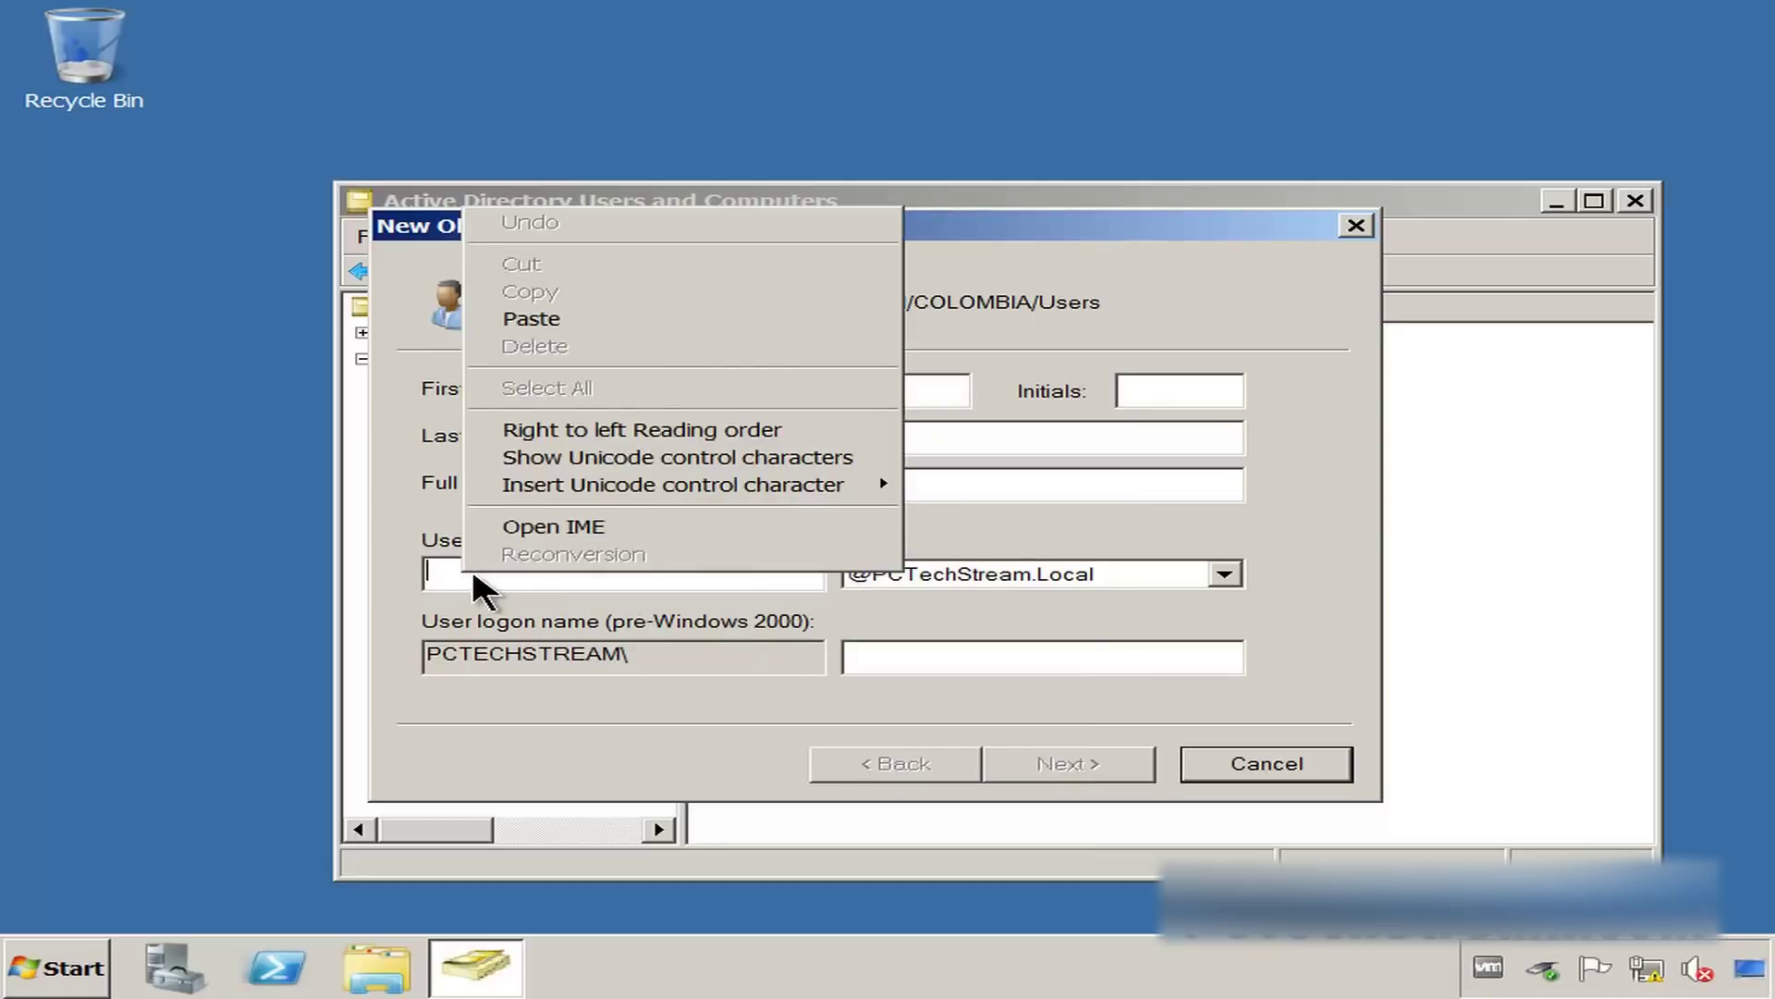
left_click(551, 325)
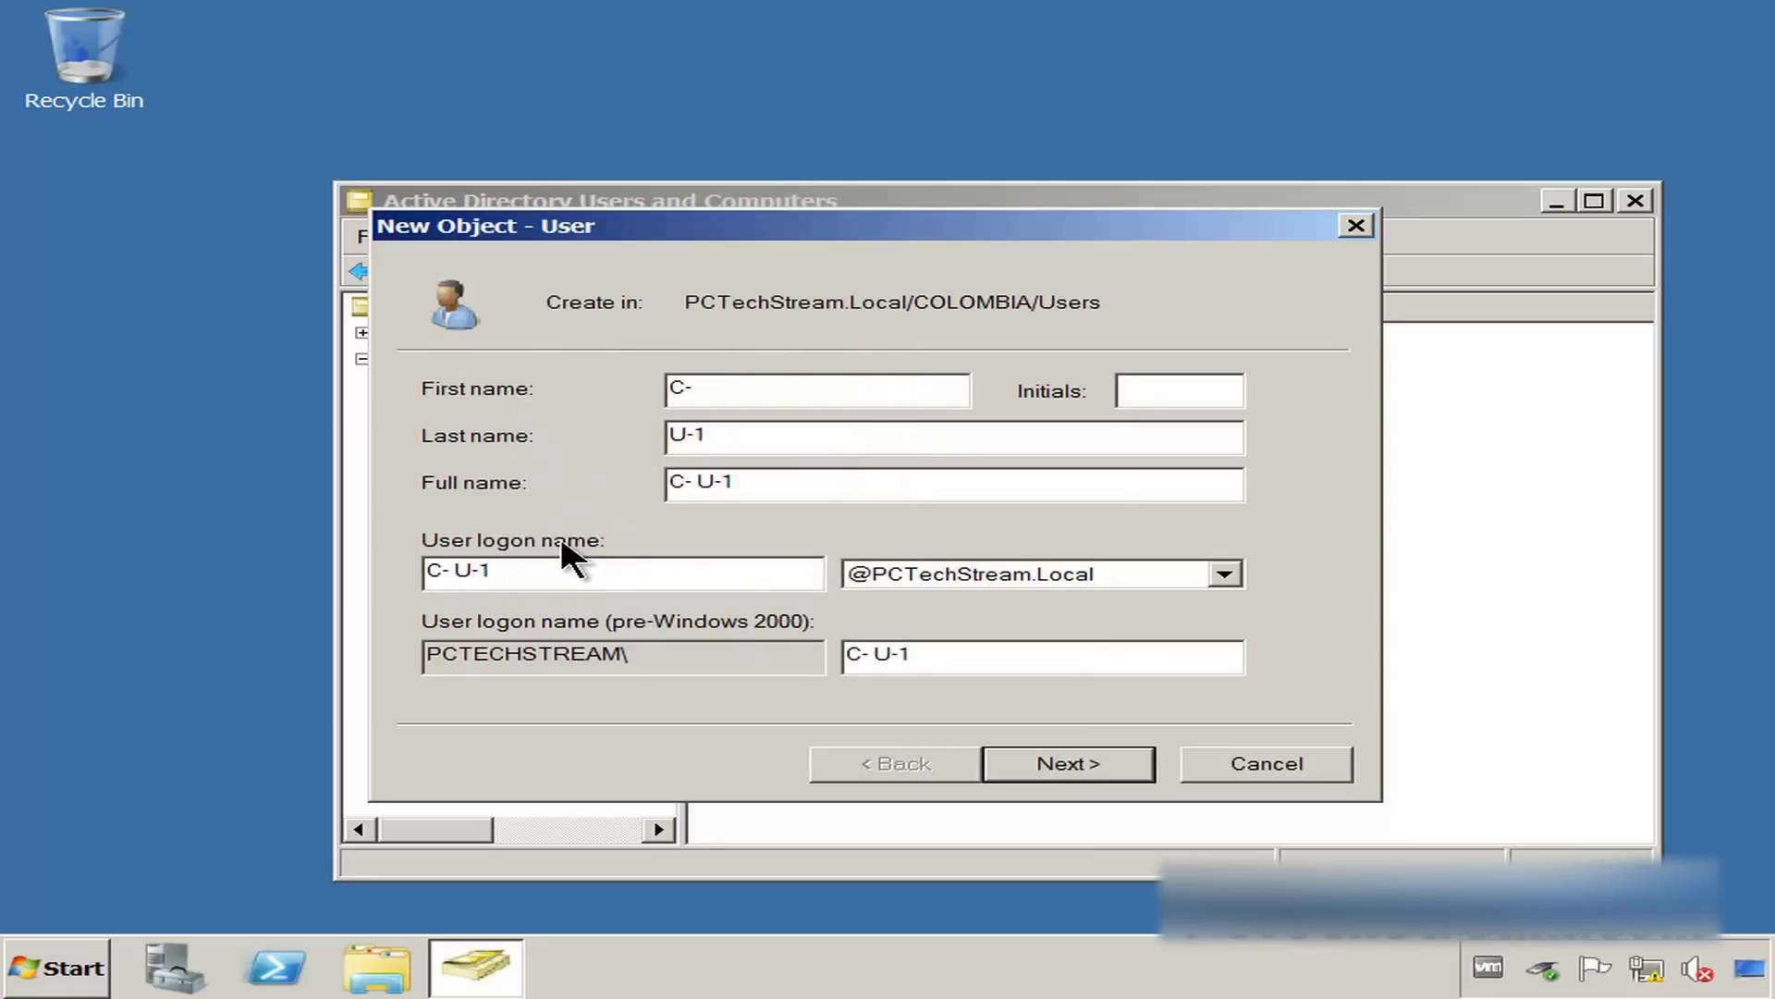
- Enter and confirm the password for C- U-1, keeping a required change at next logon
left_click(1088, 768)
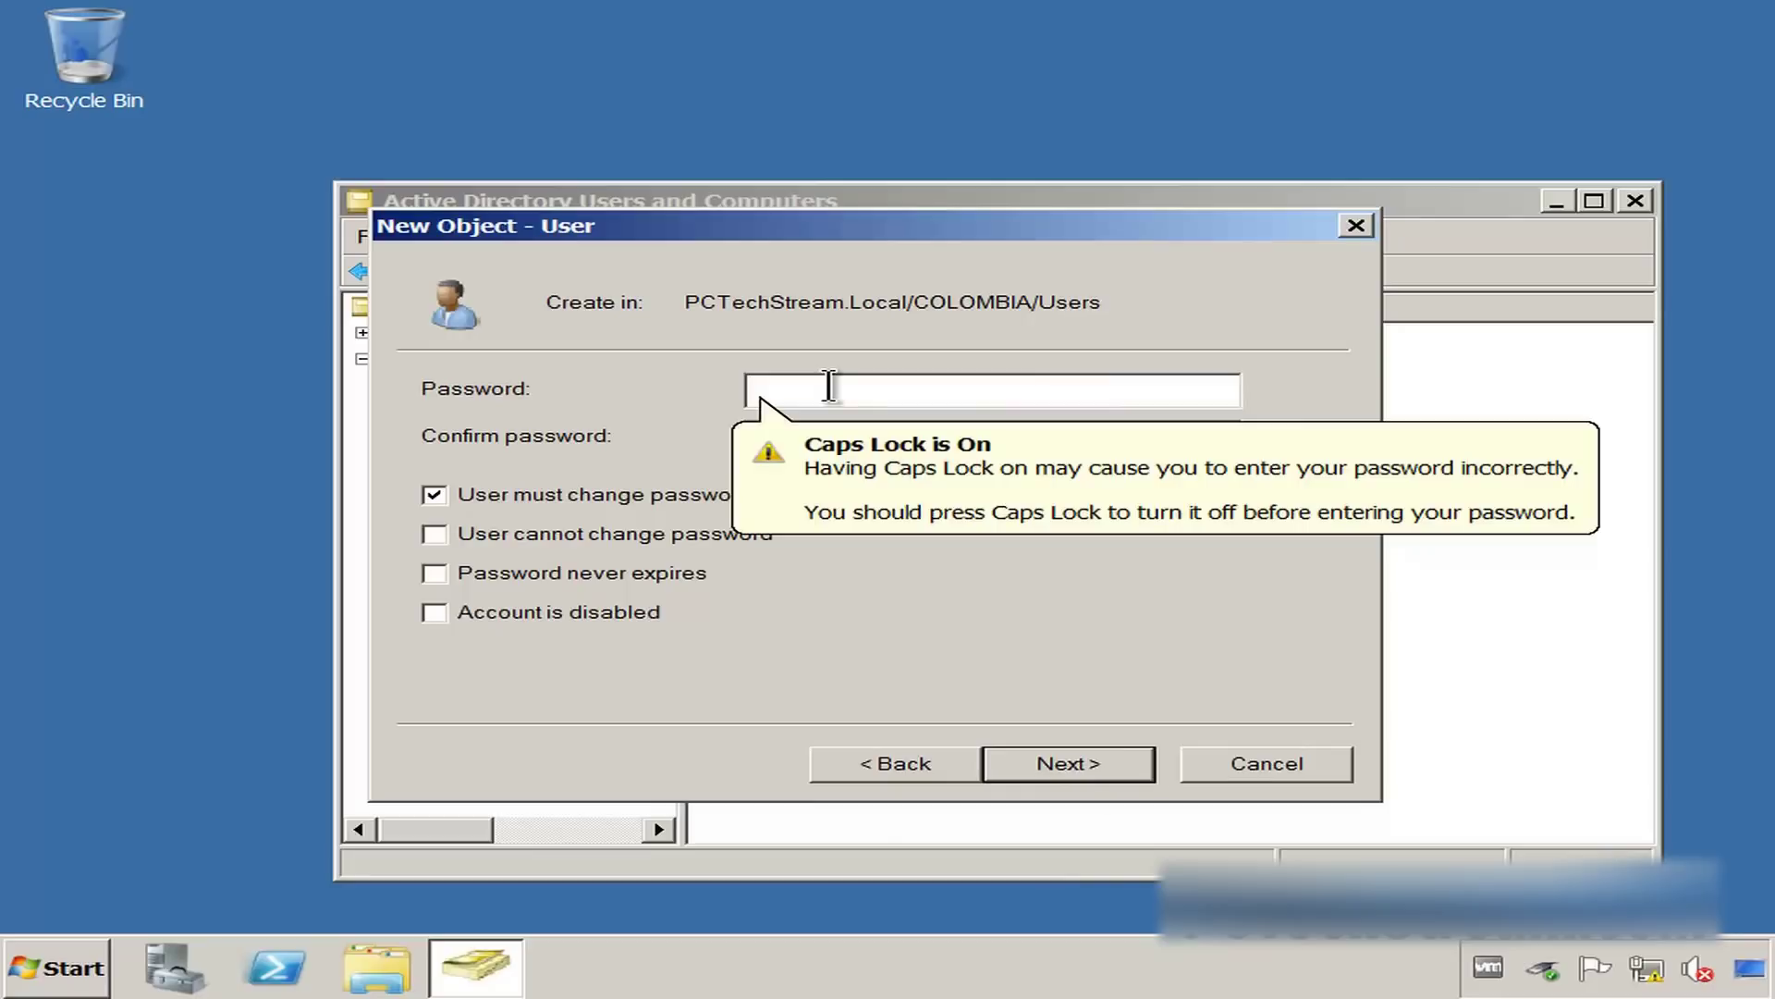
key("Caps_Lock")
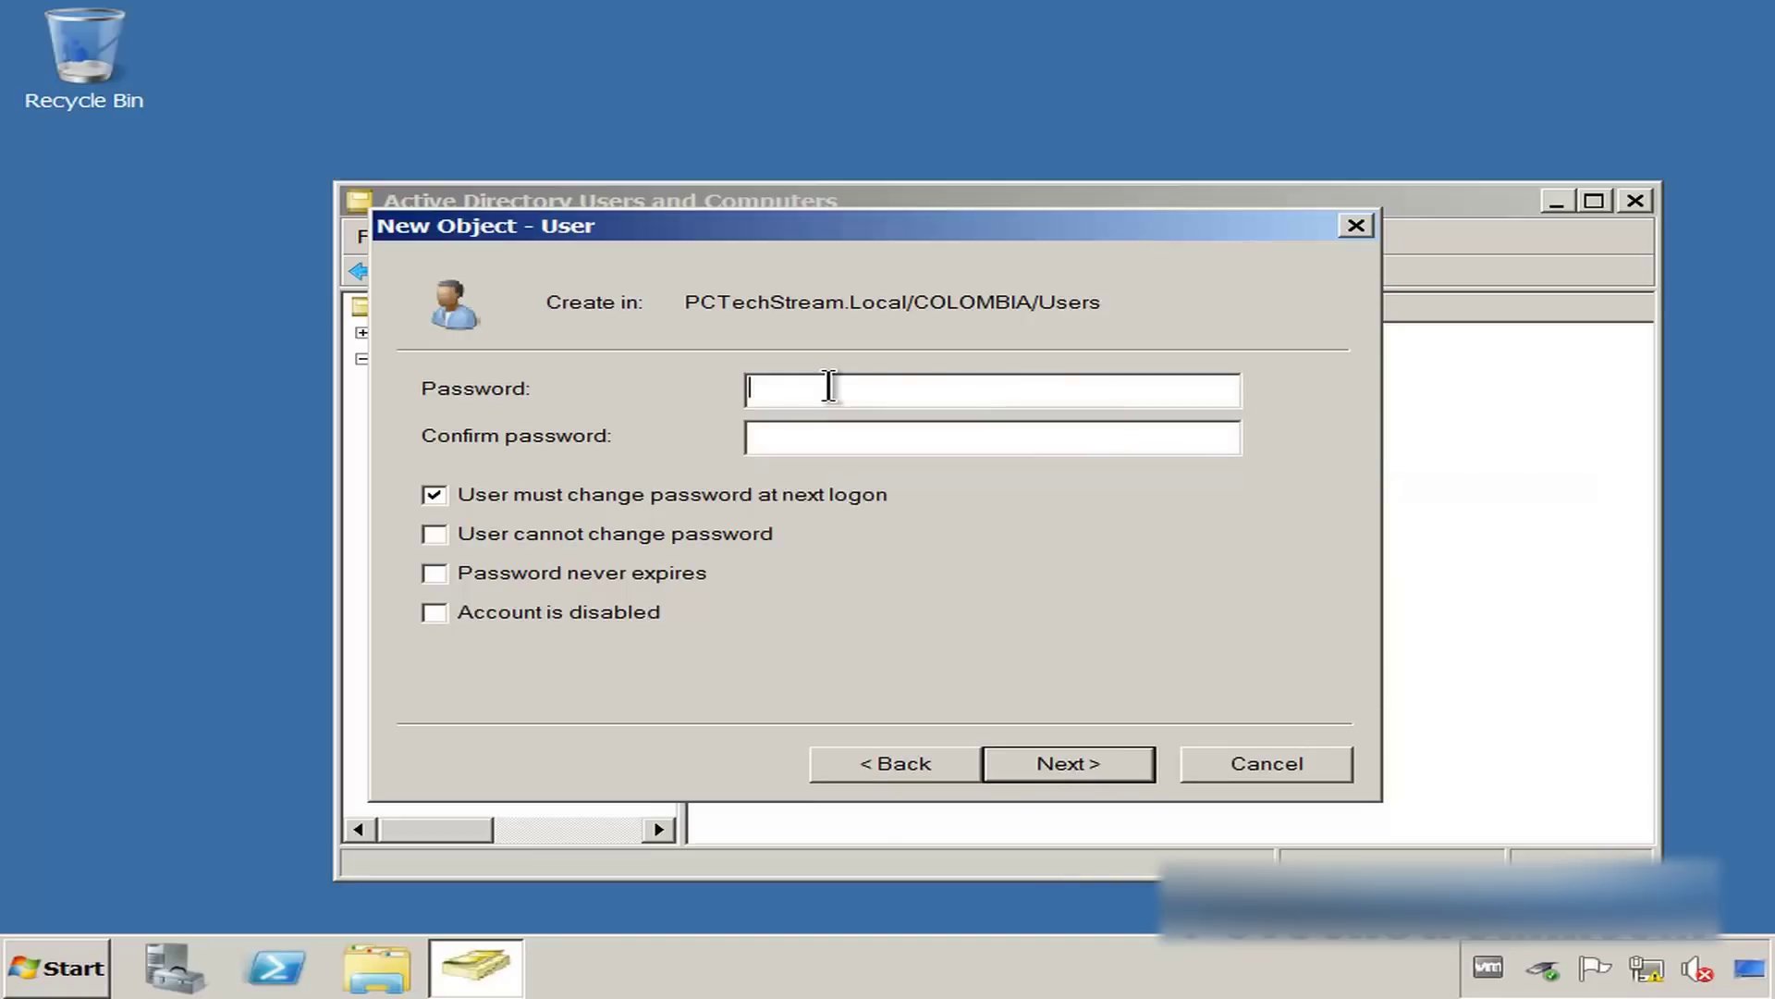
type("*********")
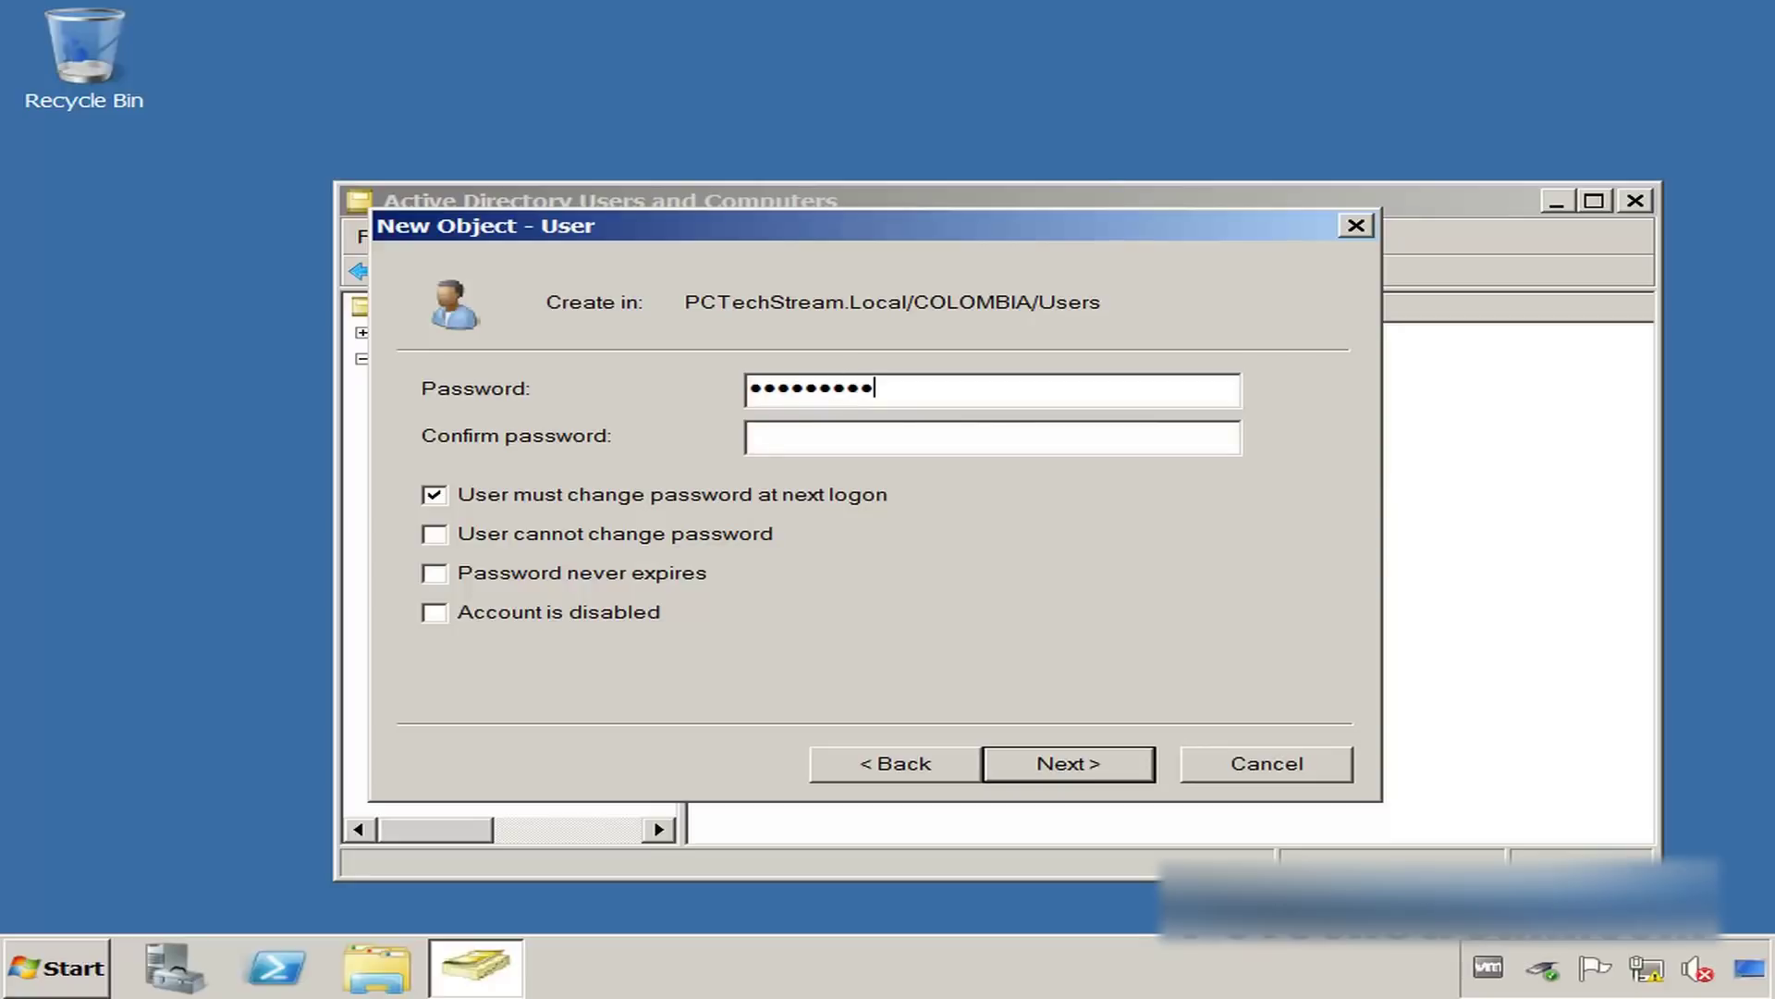
type("********")
key("BackSpace")
key("BackSpace")
key("BackSpace")
key("BackSpace")
key("BackSpace")
key("BackSpace")
key("BackSpace")
type("**********")
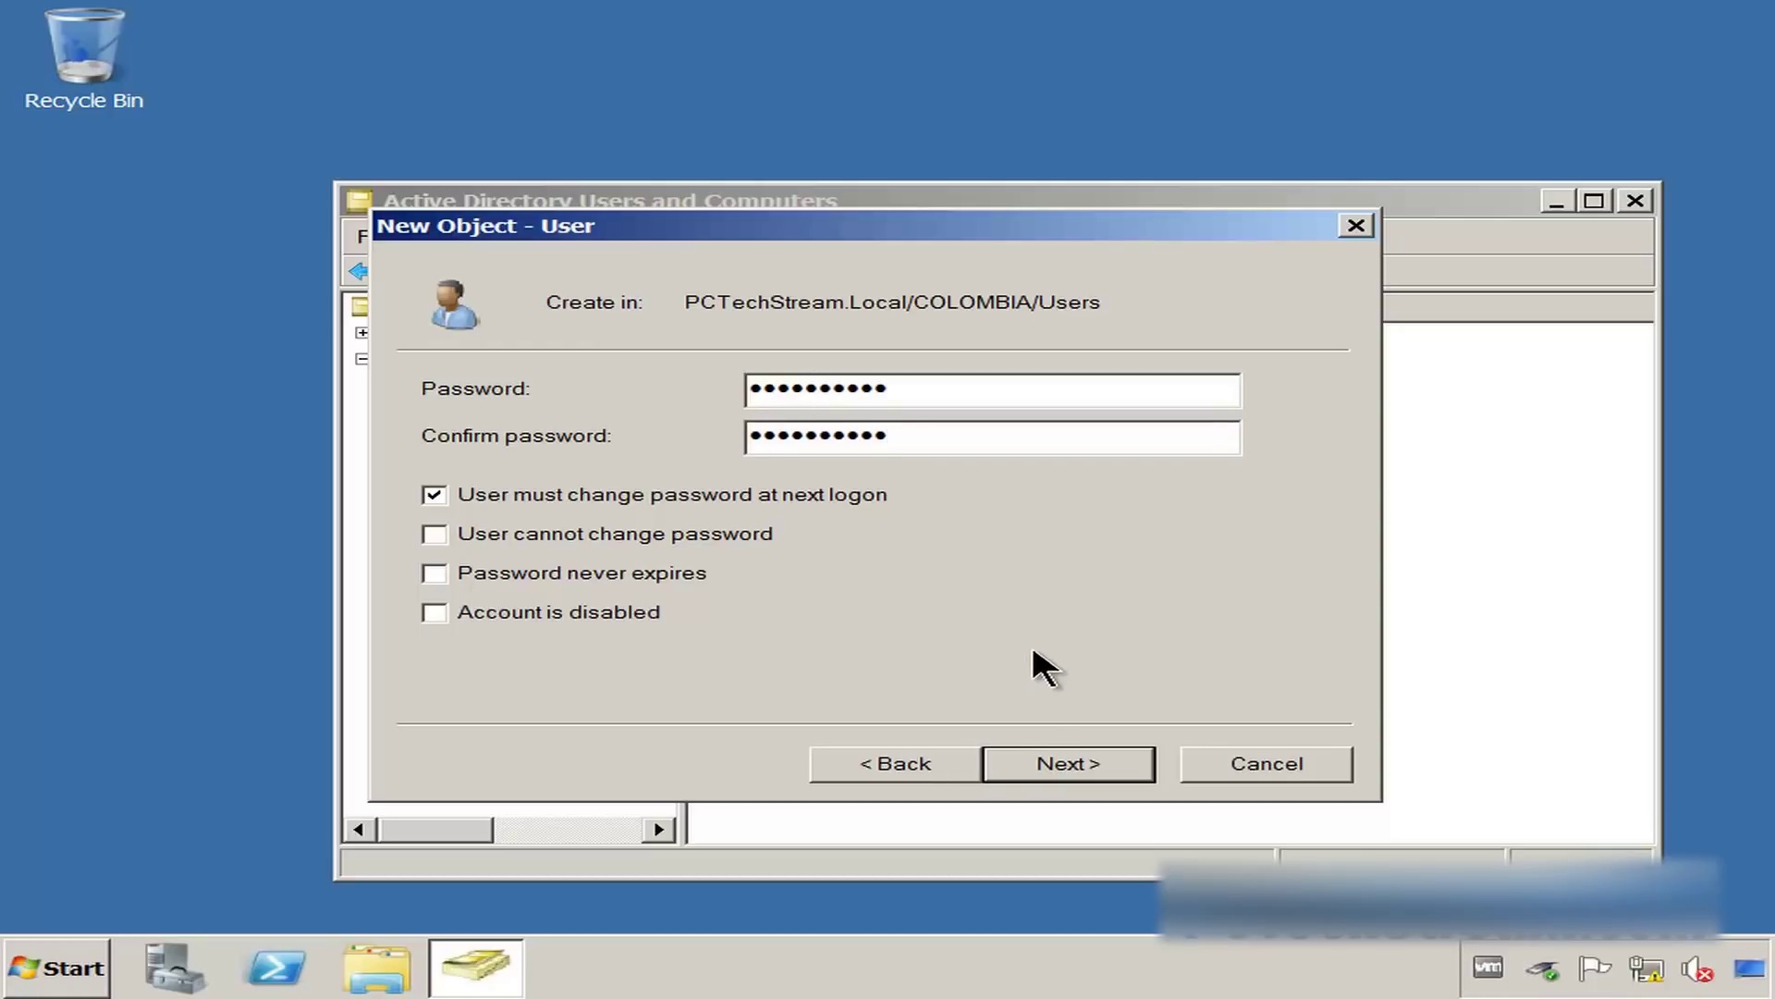
left_click(1081, 765)
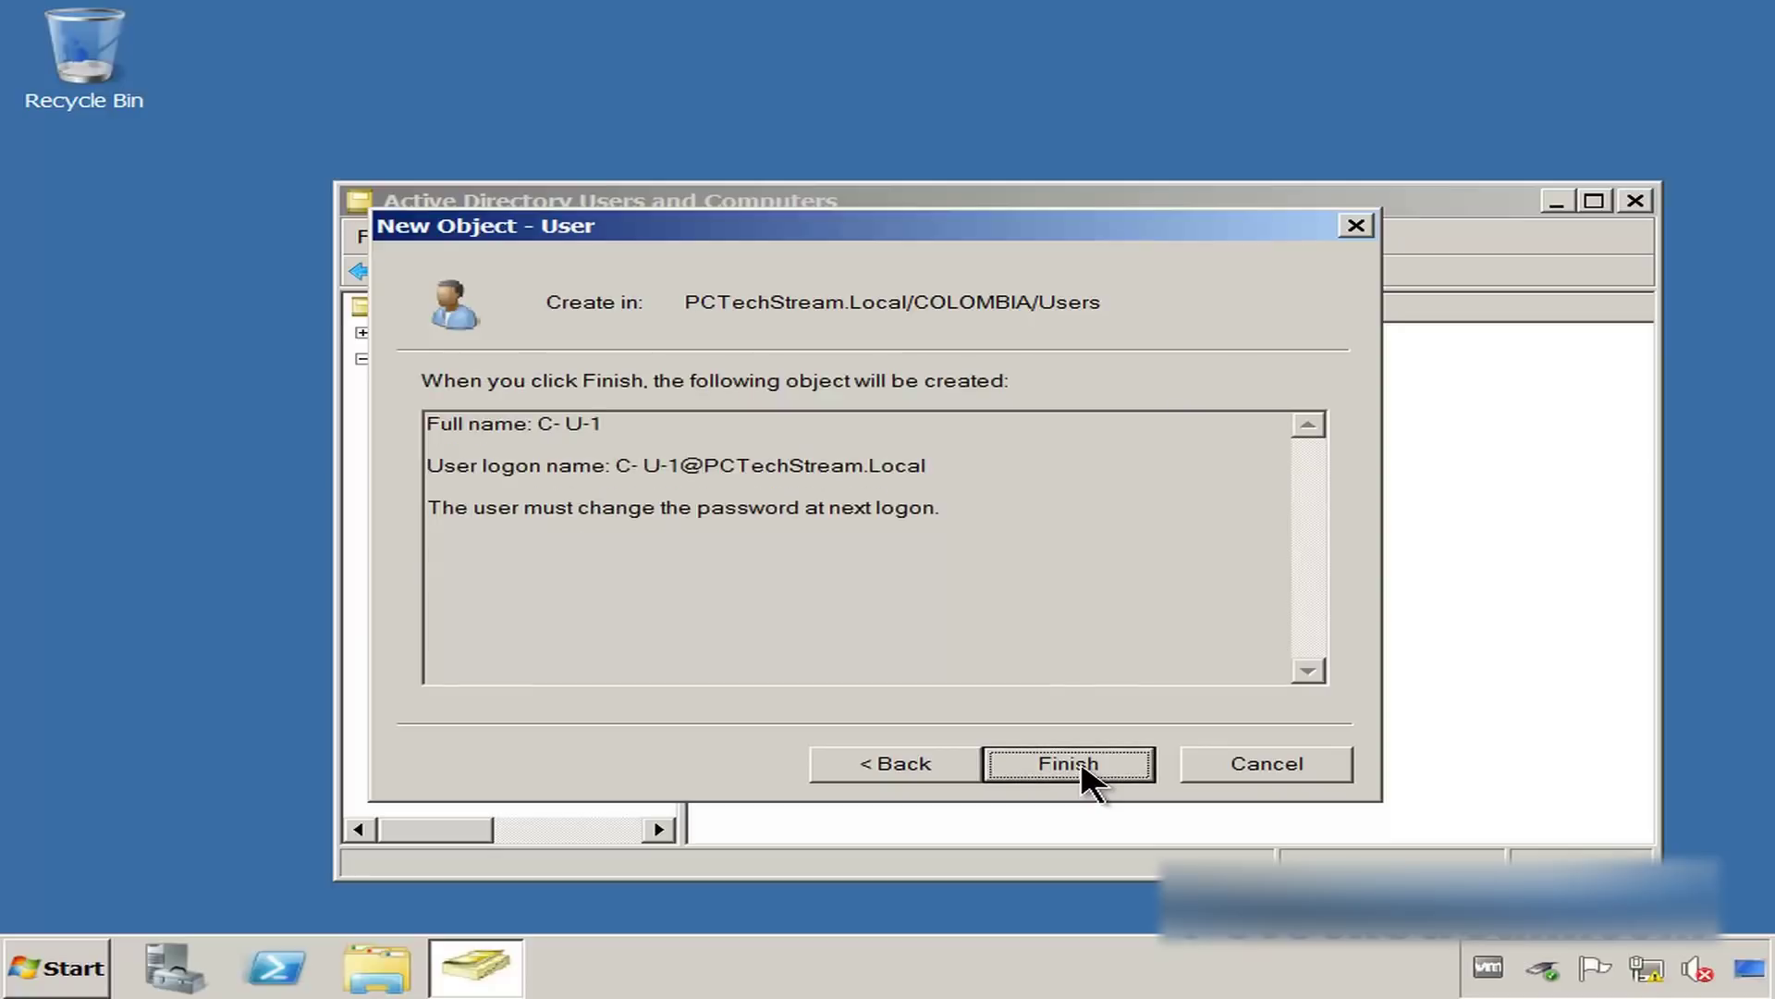
- Finish creating C- U-1, then check COLOMBIA's Computers and Users OUs for C-C-1 and C- U-1
left_click(1080, 766)
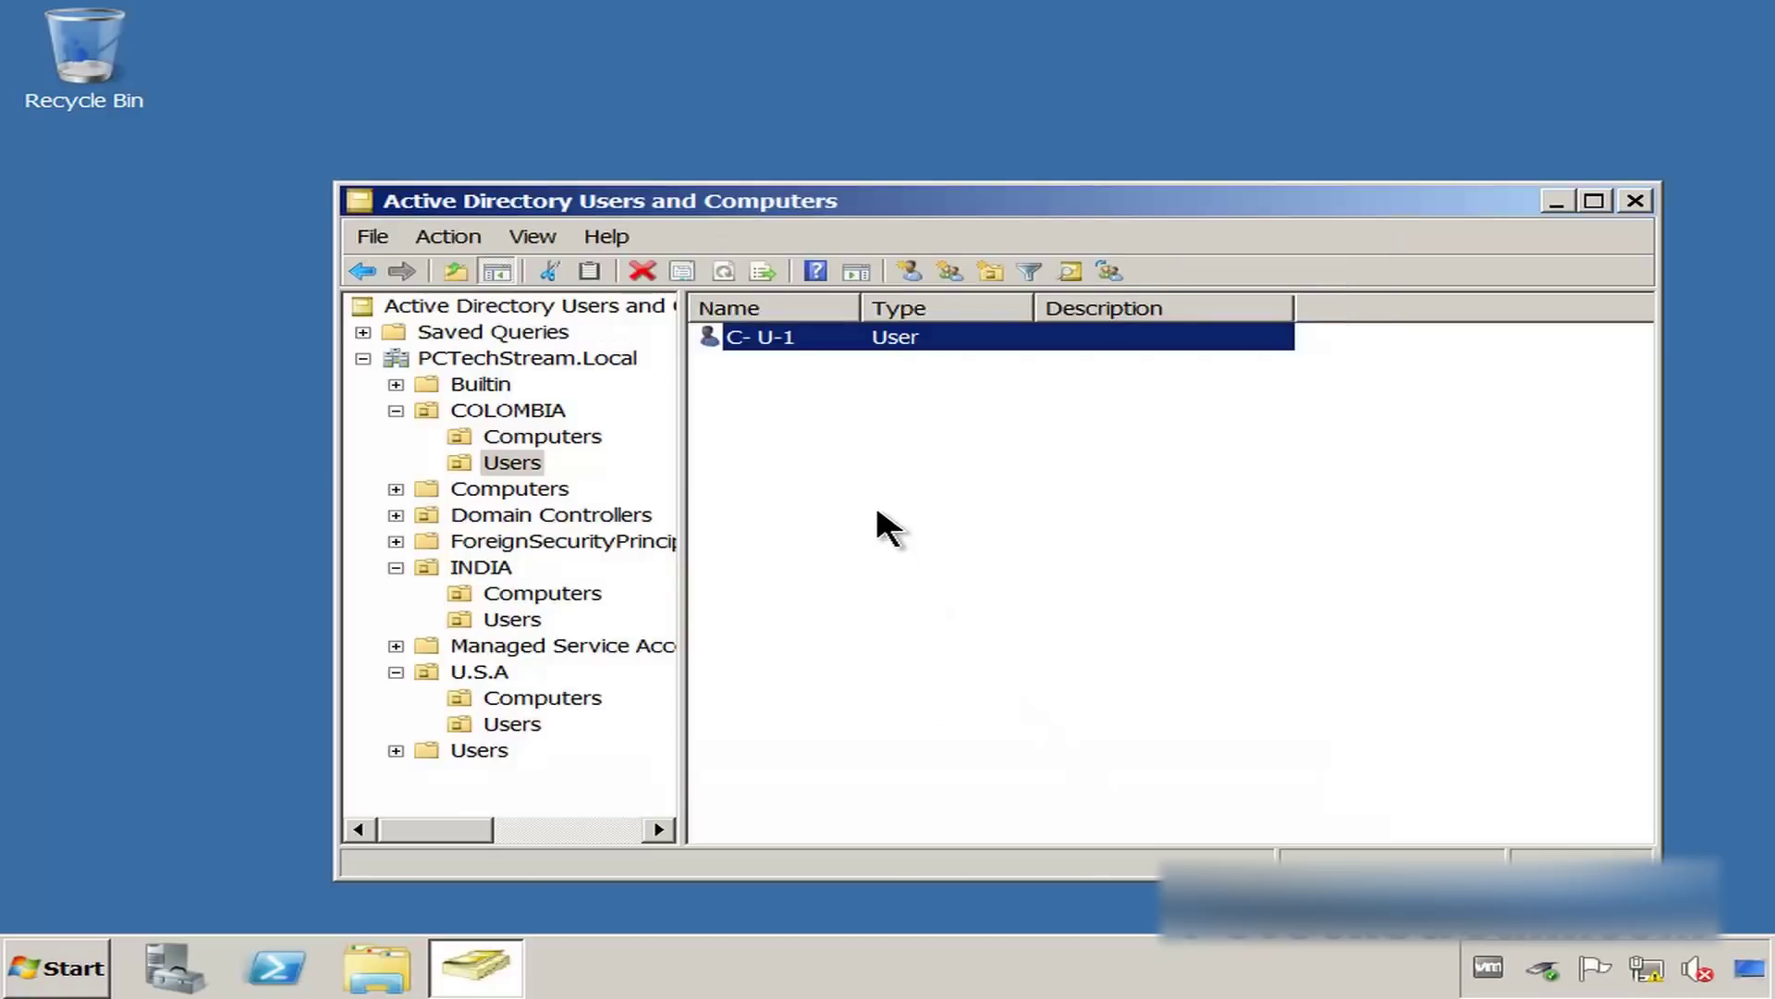
left_click(854, 442)
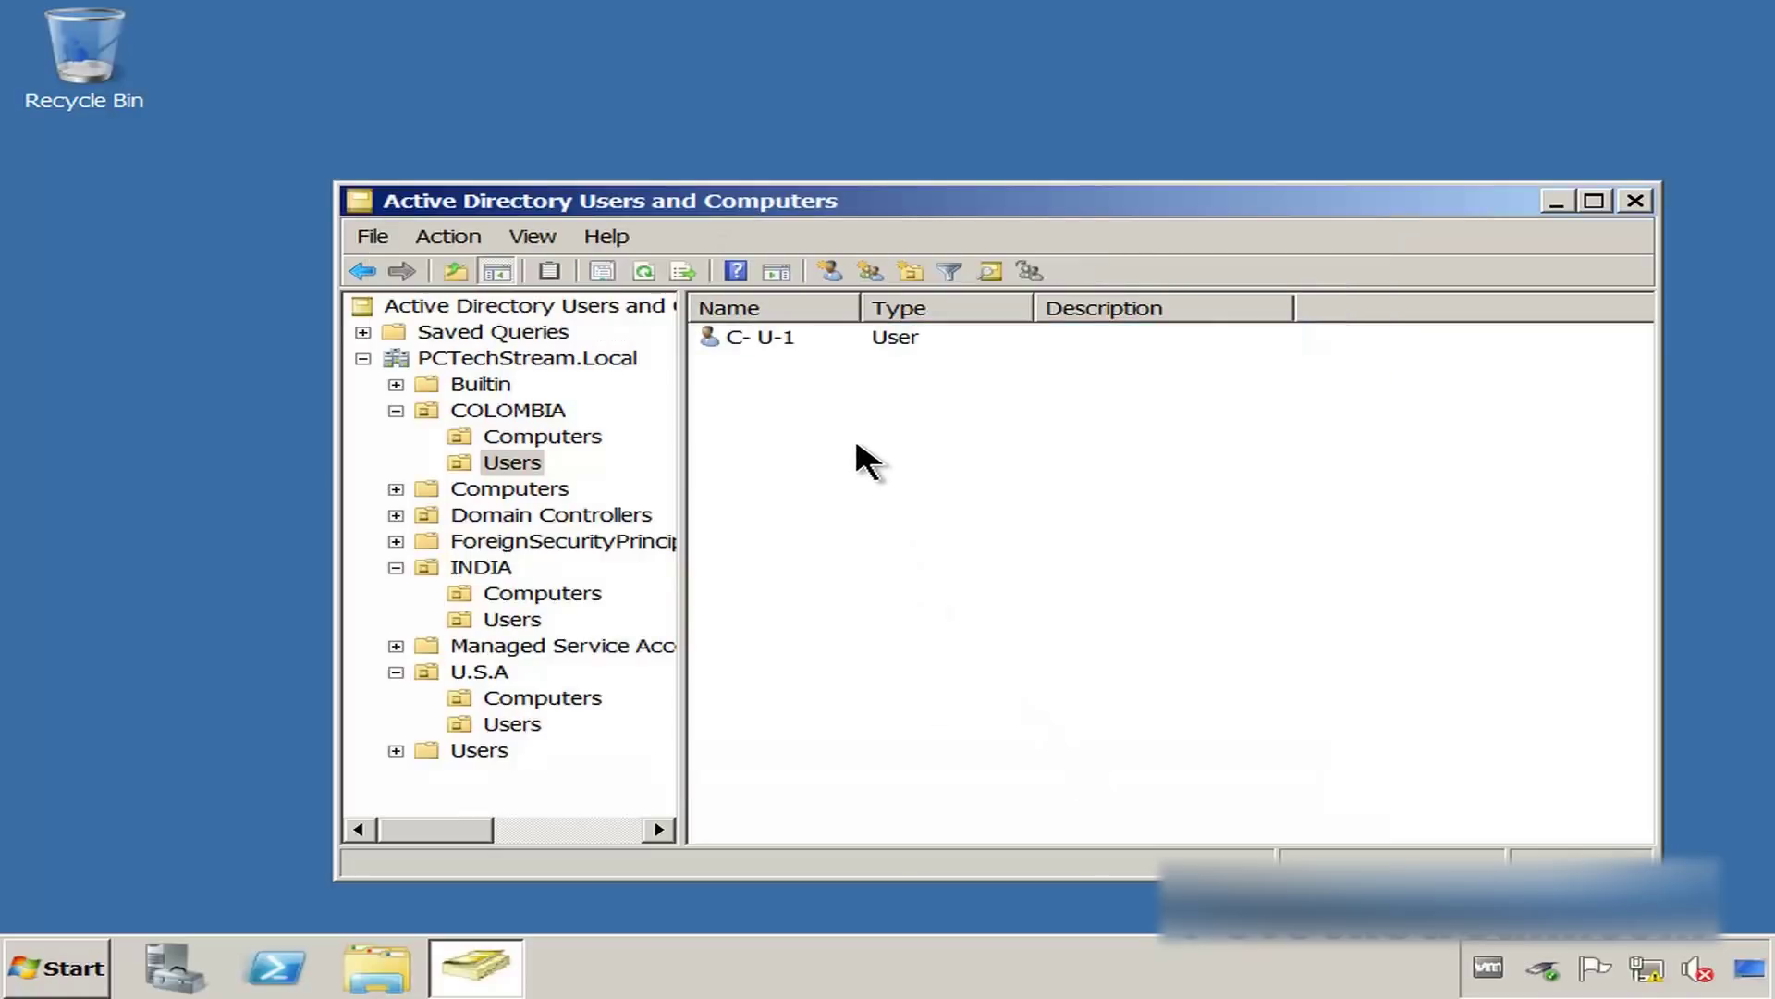
left_click(564, 431)
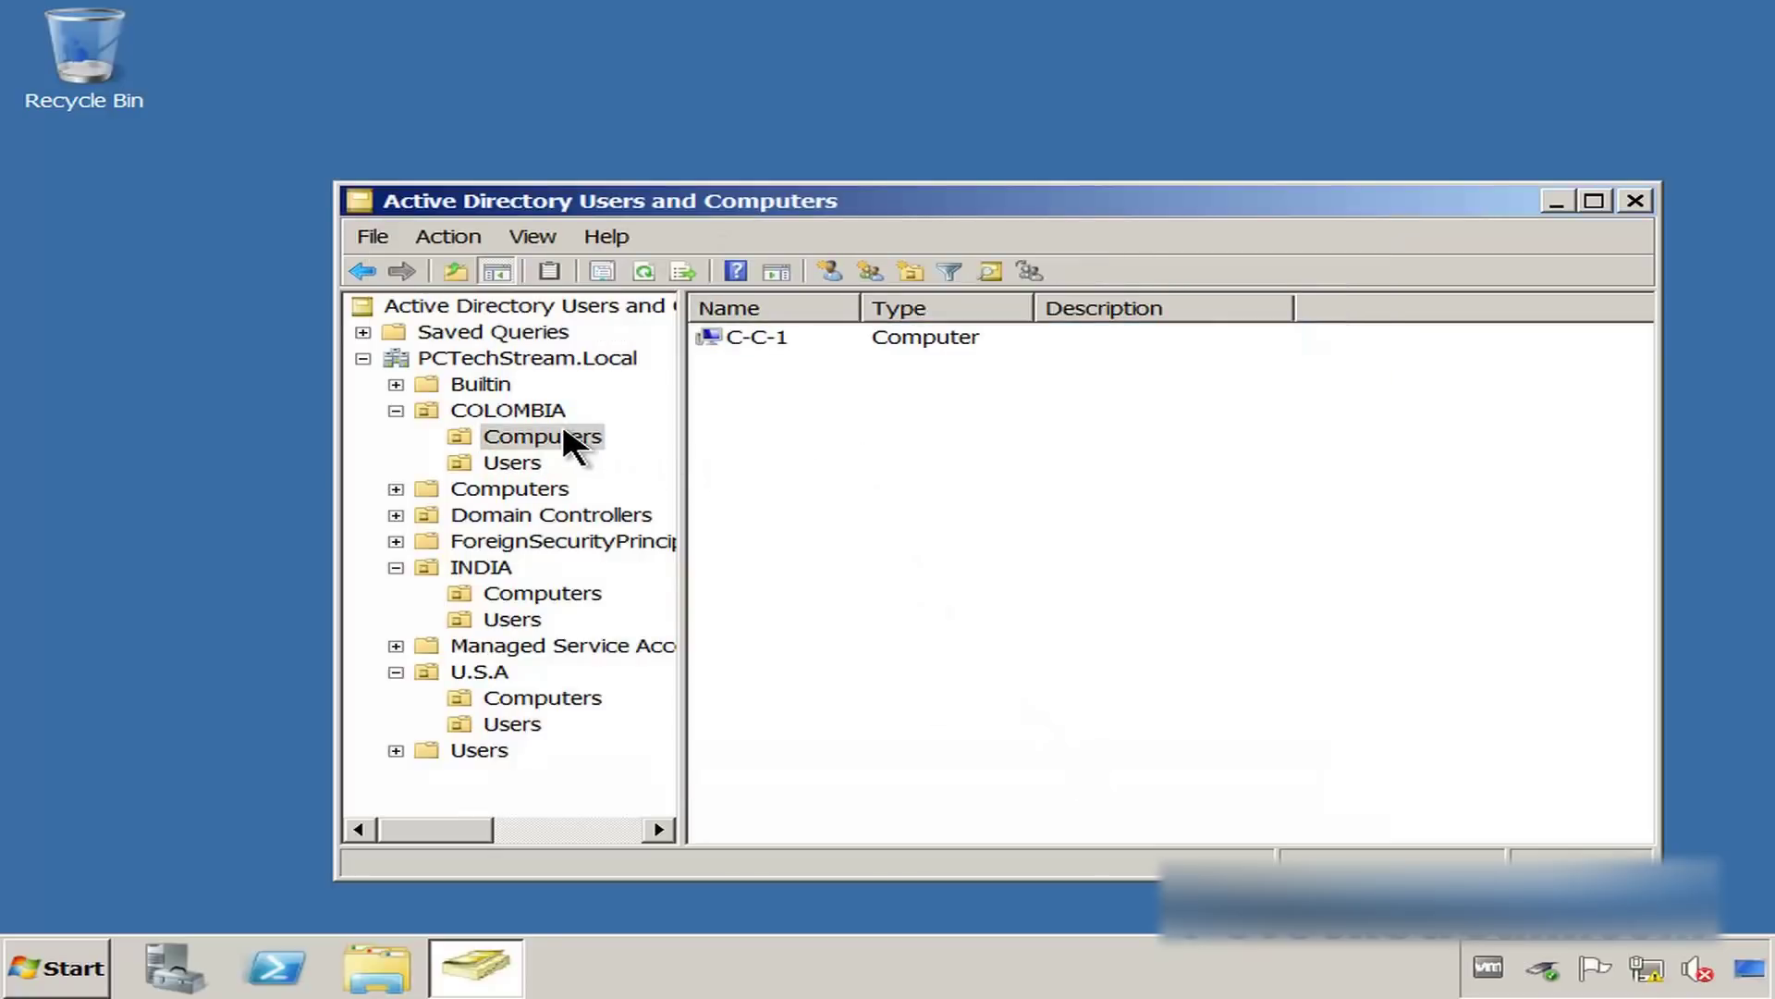
left_click(519, 465)
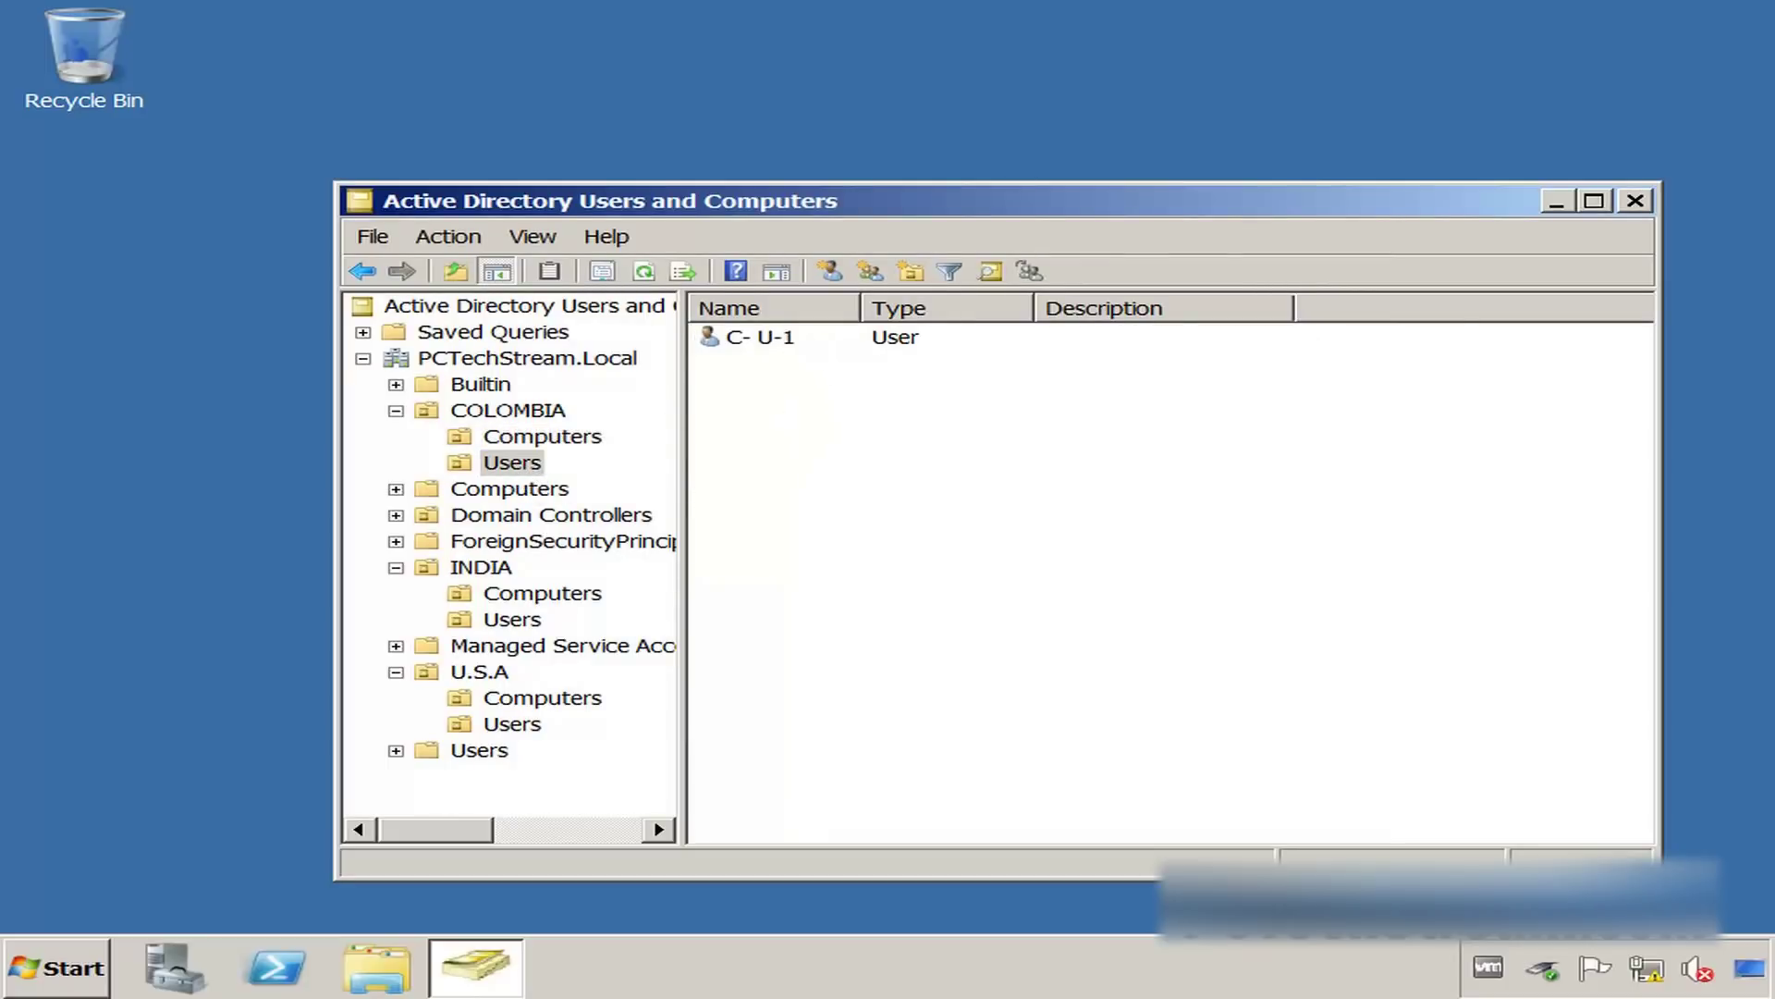